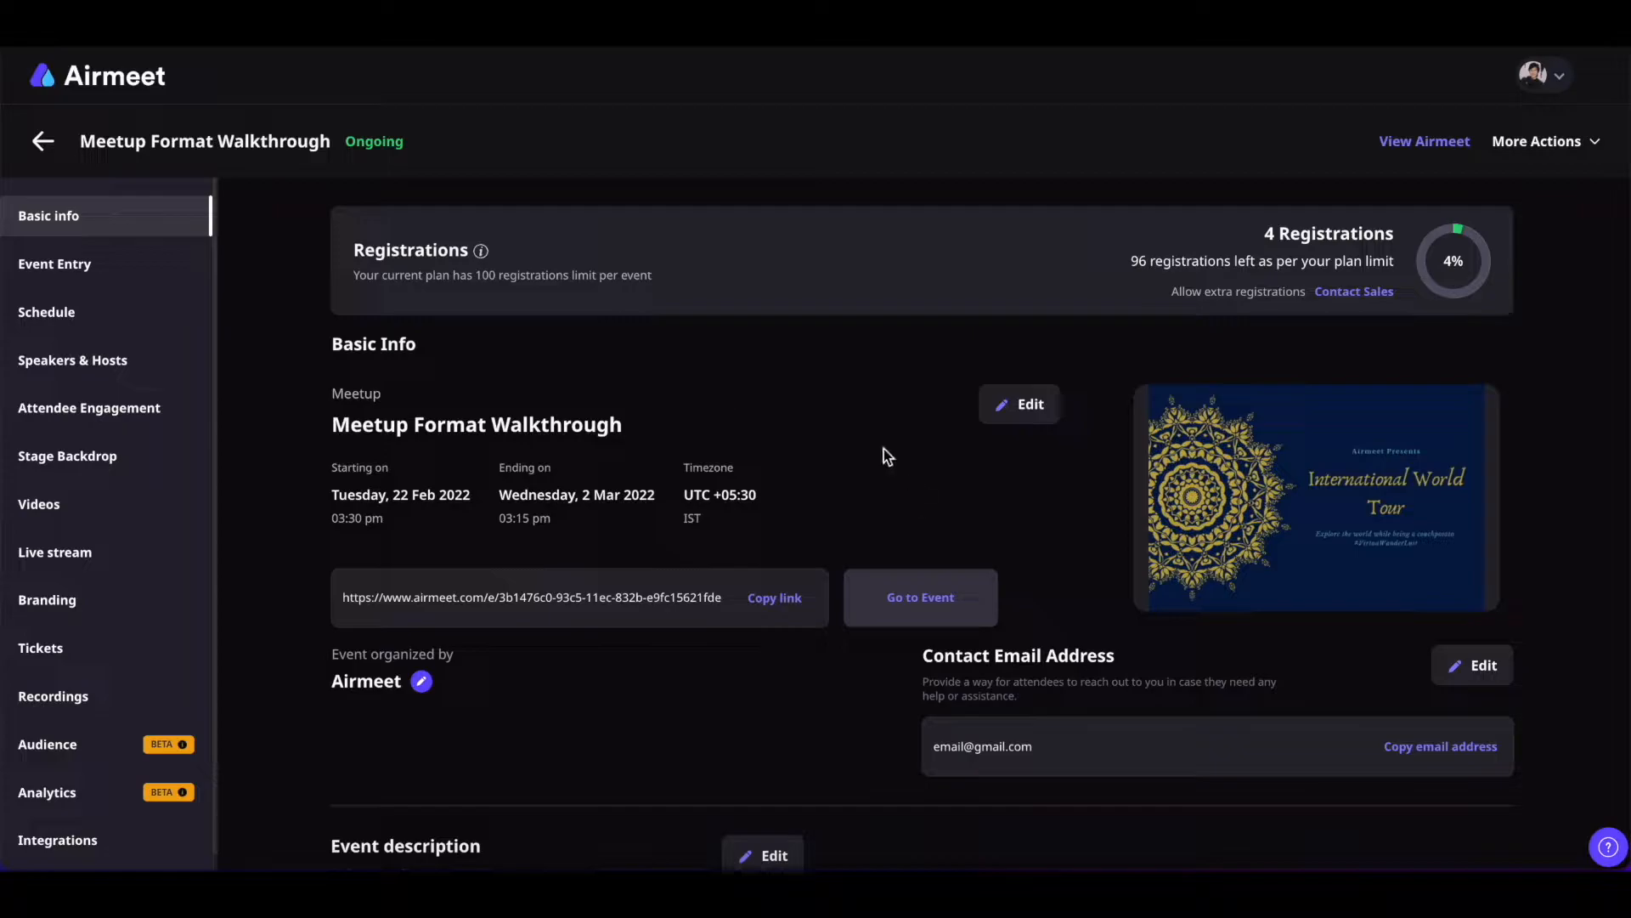
Open the meetup's basic details, review the time zone list, and save them
left_click(1026, 406)
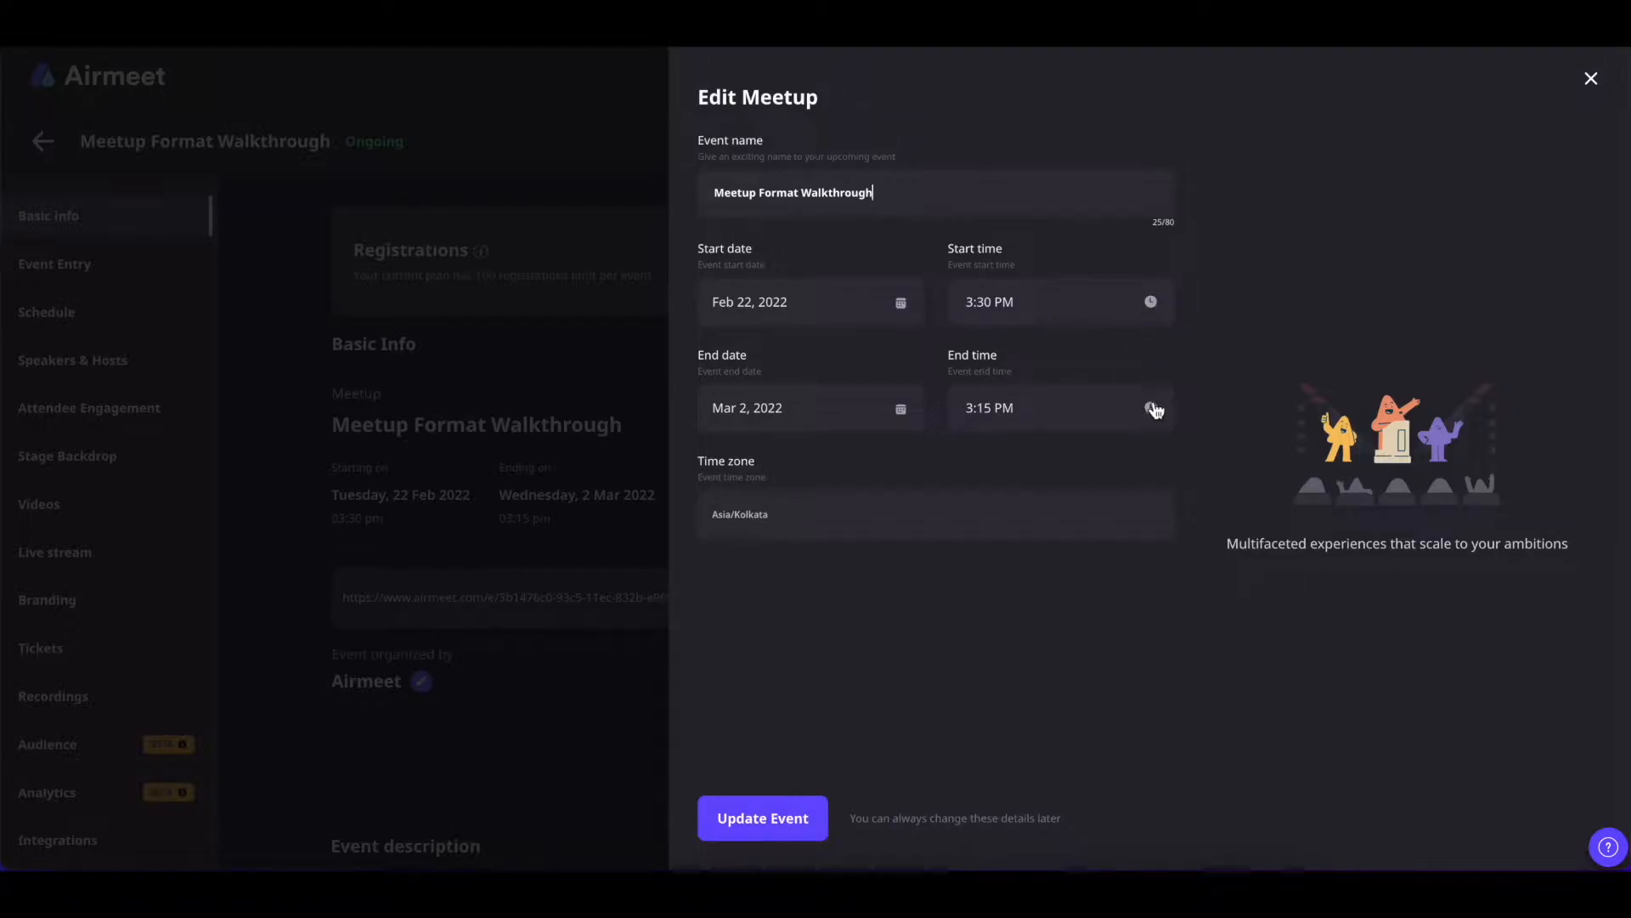
left_click(860, 521)
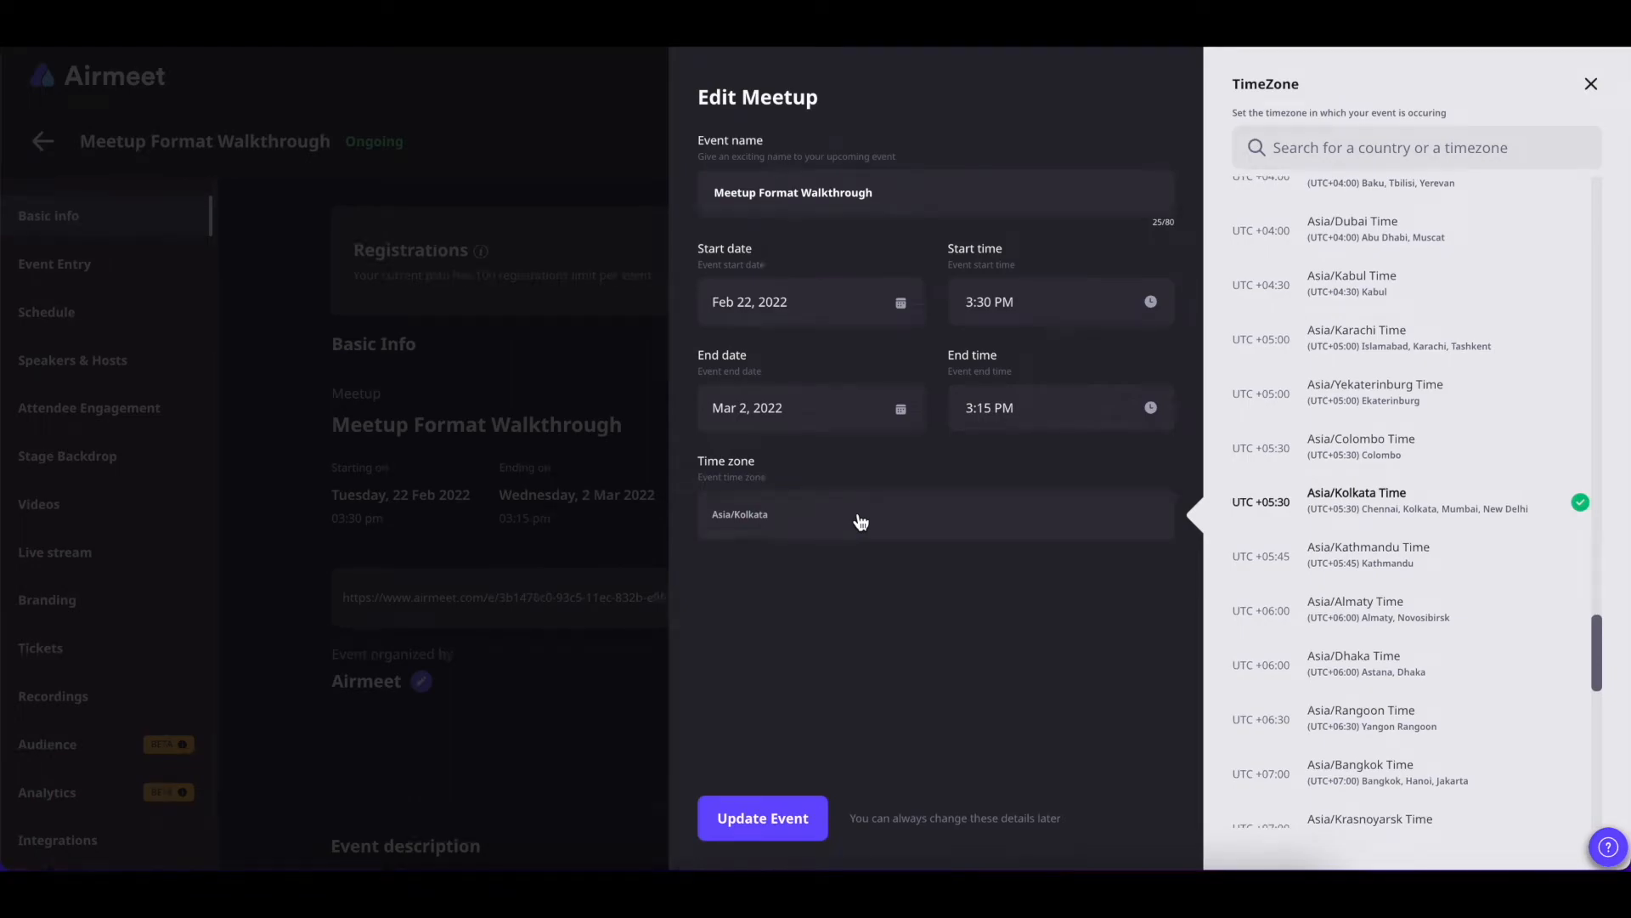
left_click(780, 821)
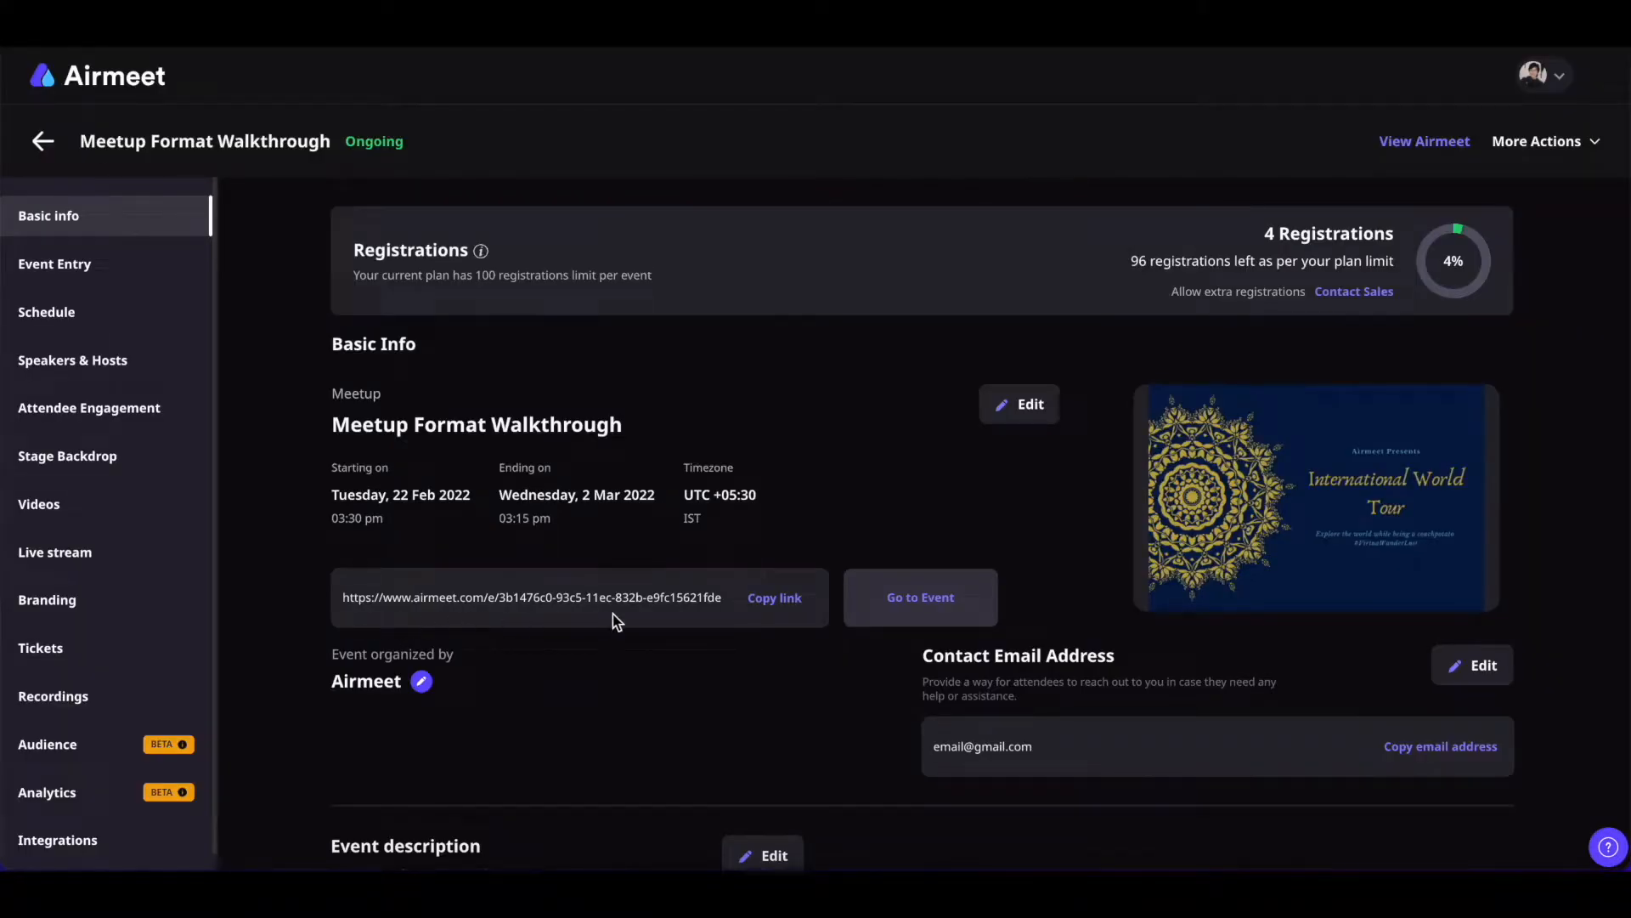
Copy the event's public link and rename the organizer to 'Airmeet Team'
left_click(776, 600)
scroll(884, 639, "down", 3)
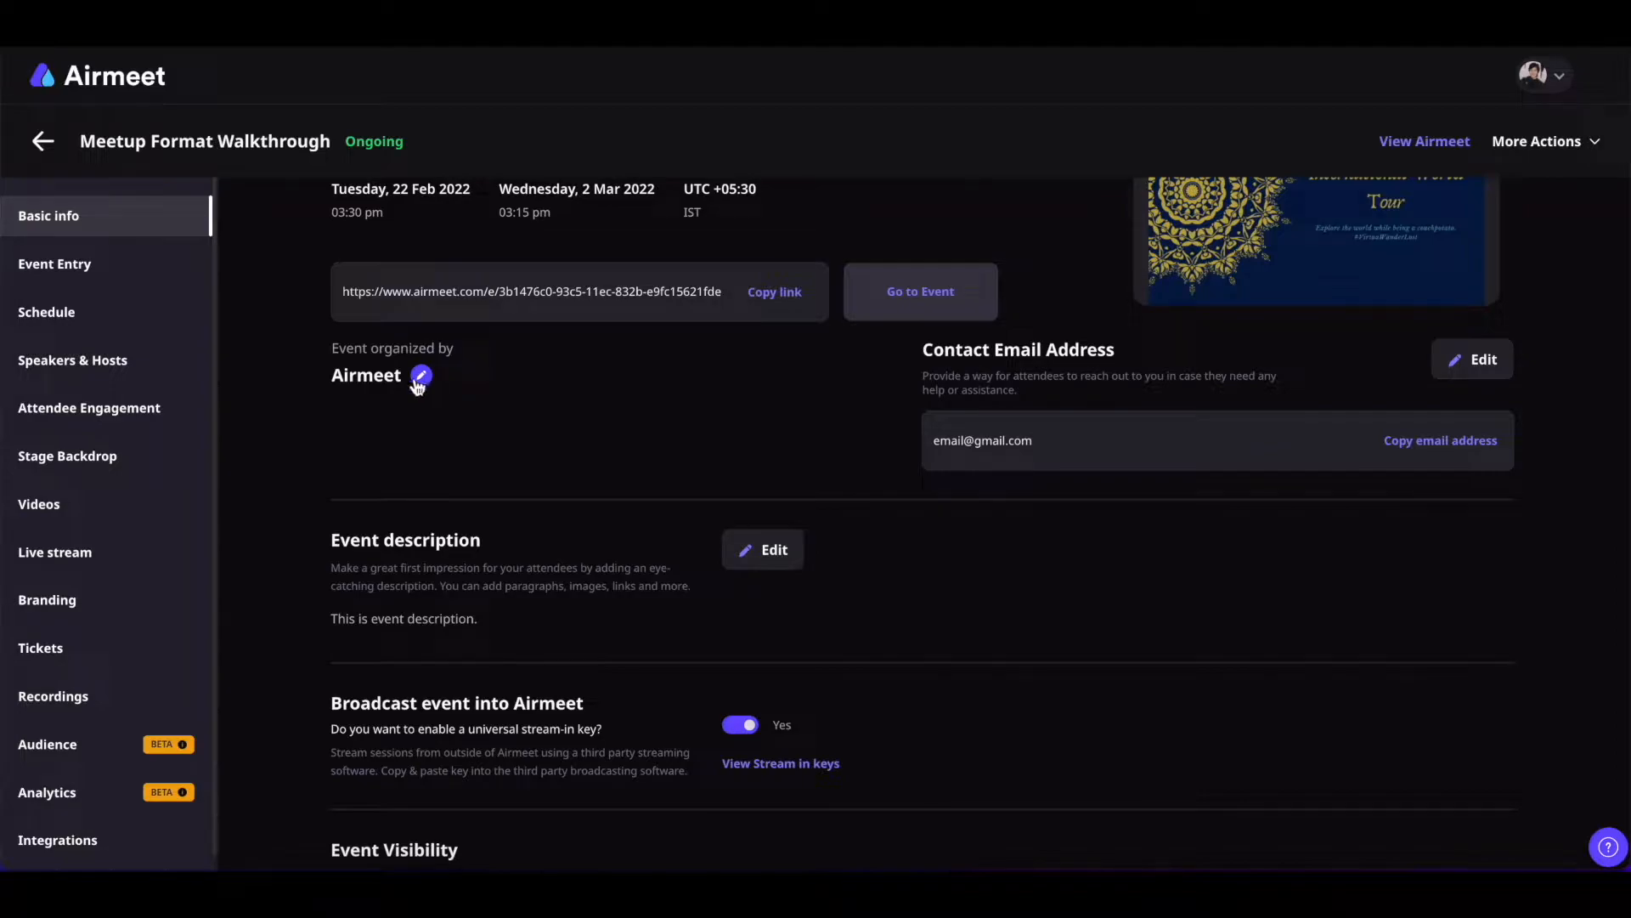
left_click(421, 379)
type("Team")
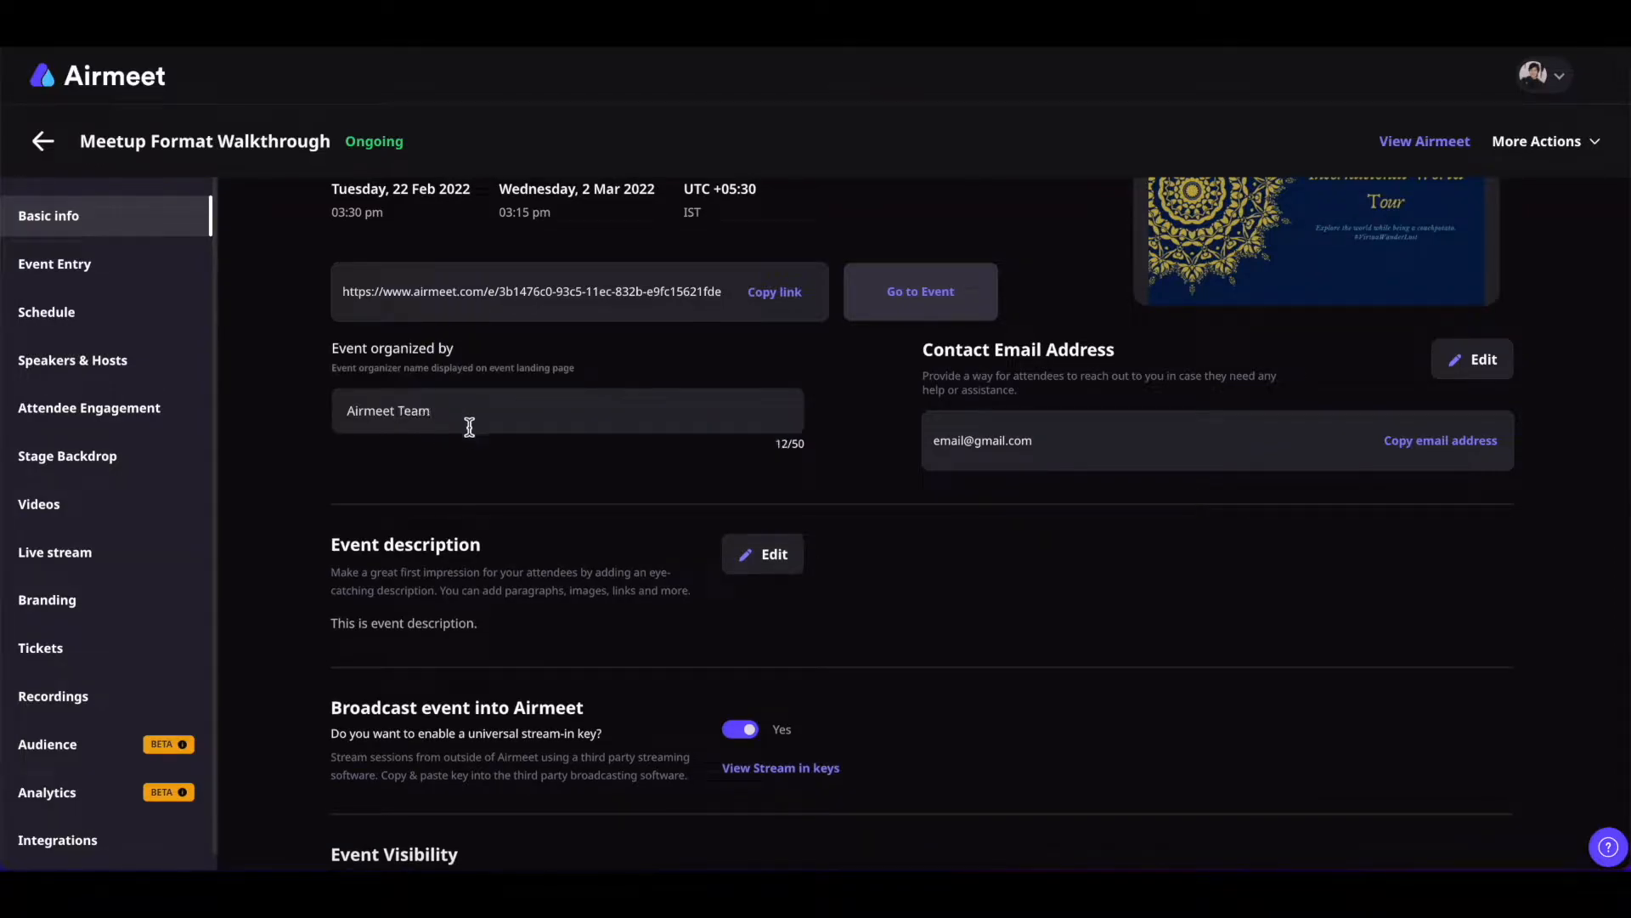
key("Return")
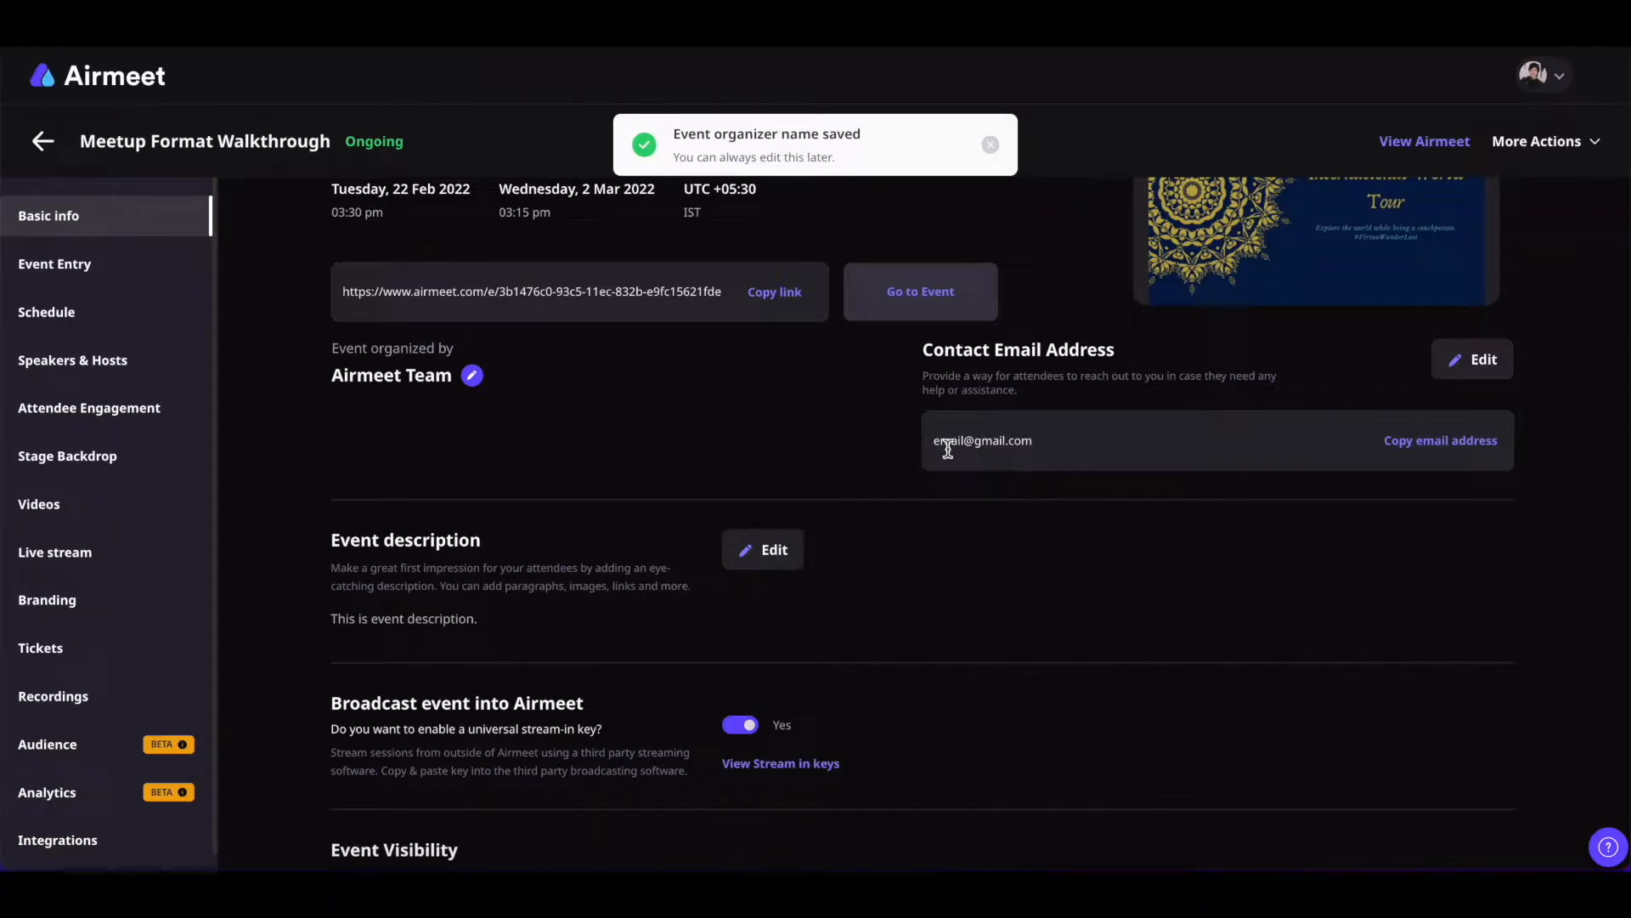
Save the event's contact email, shown under Help & Support
left_click(1467, 367)
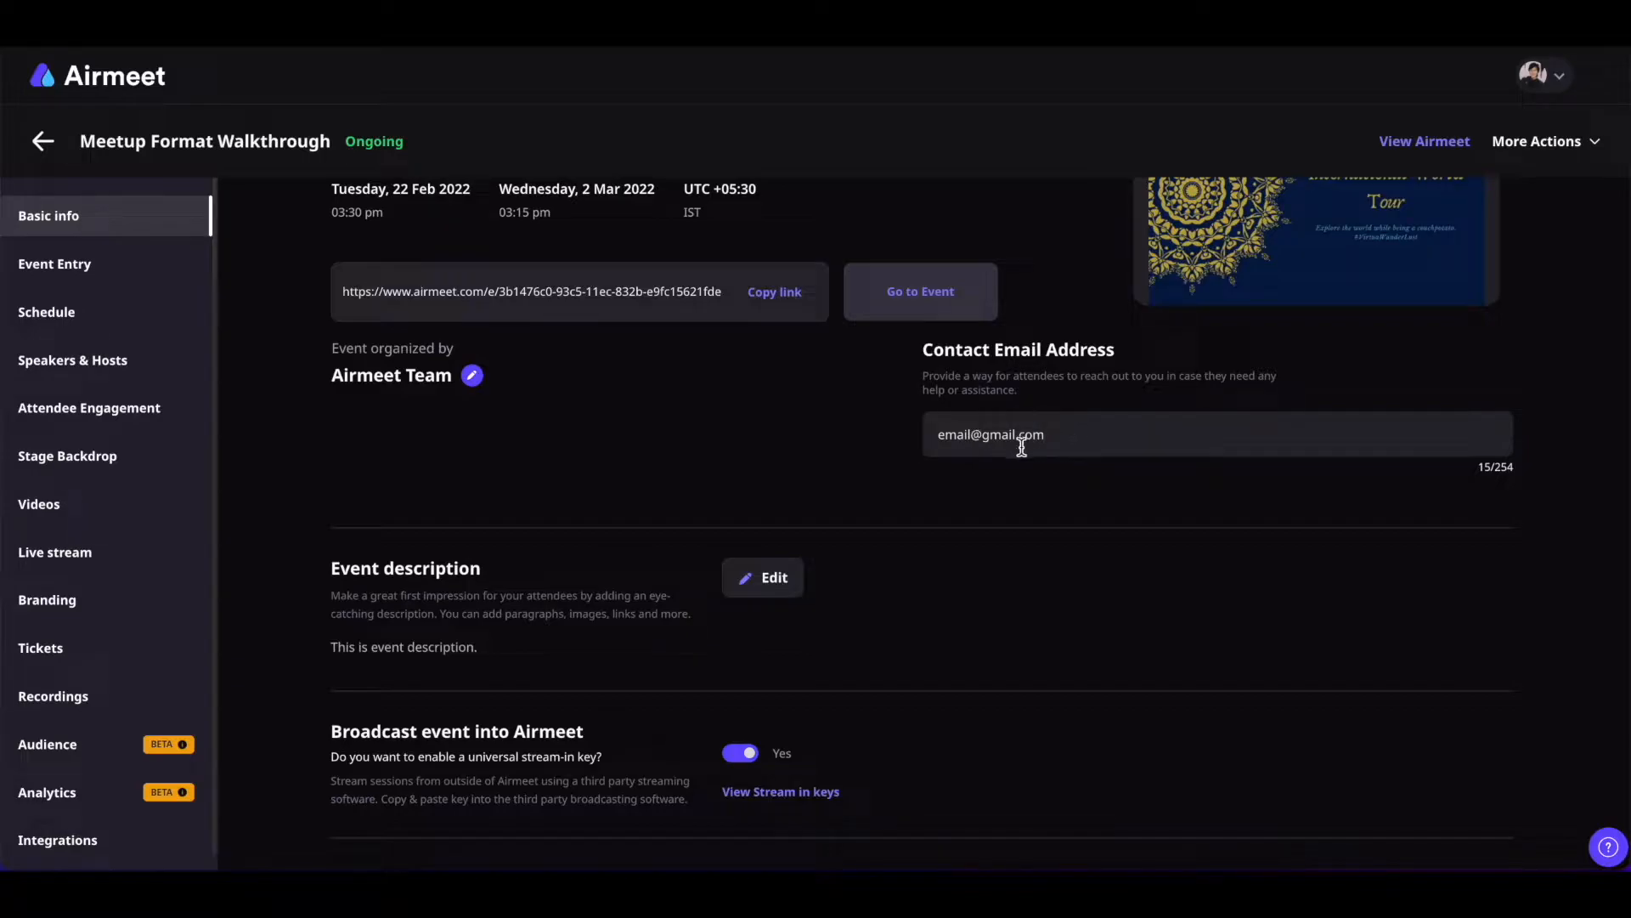
key("Return")
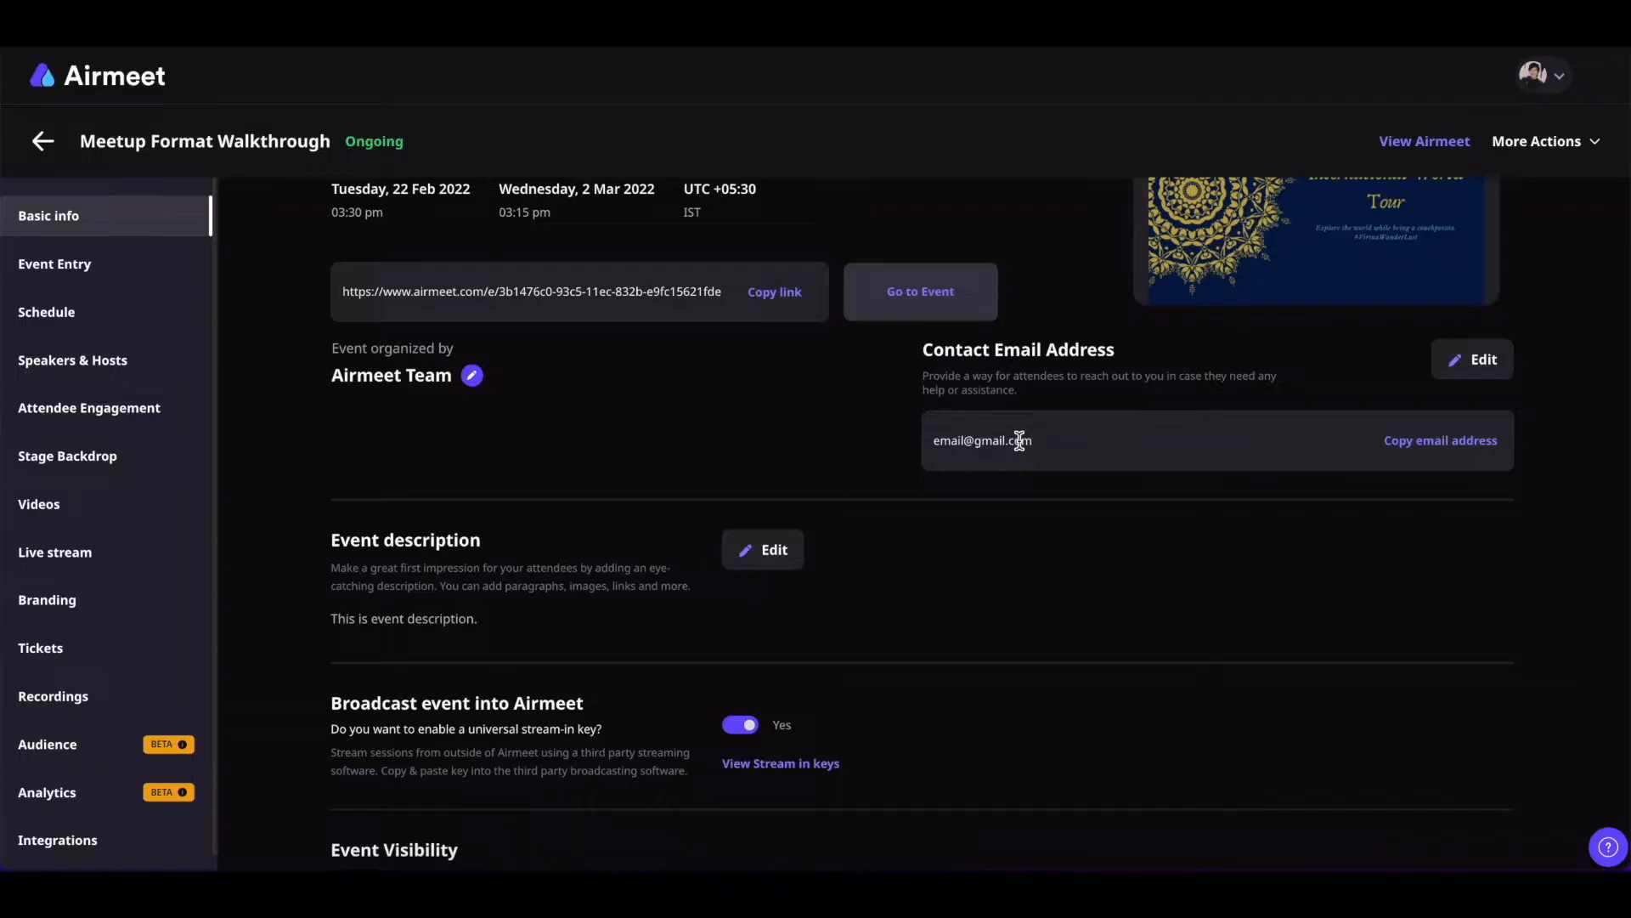
scroll(1143, 627, "down", 2)
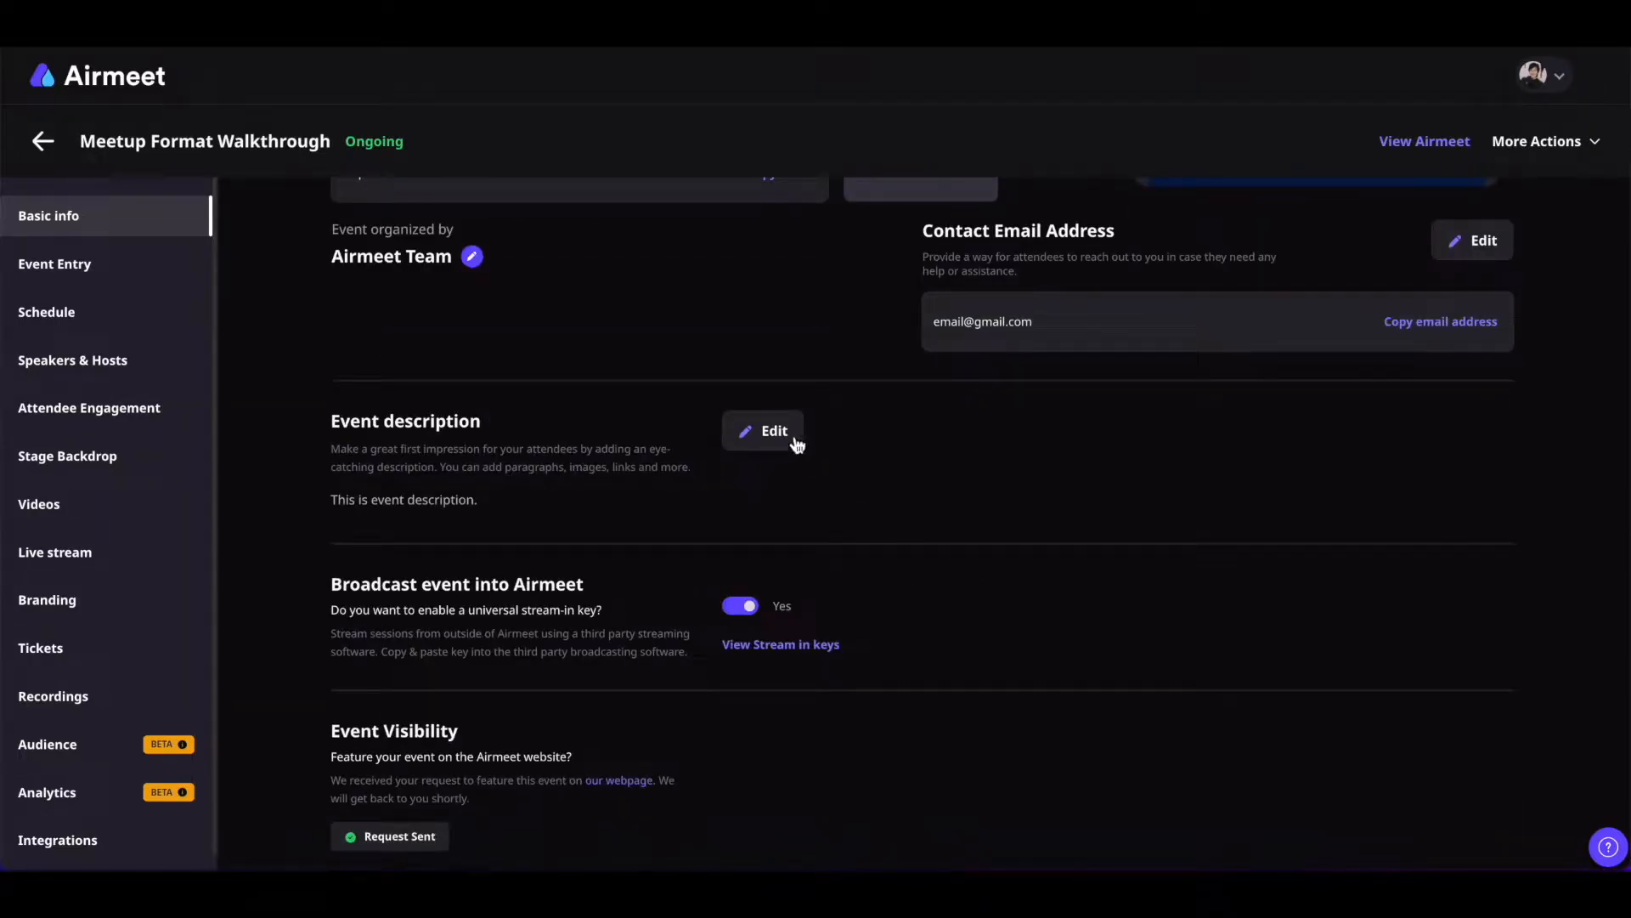
Re-save the description, copy the stream-in server URL and stream key, and request website featuring
left_click(767, 431)
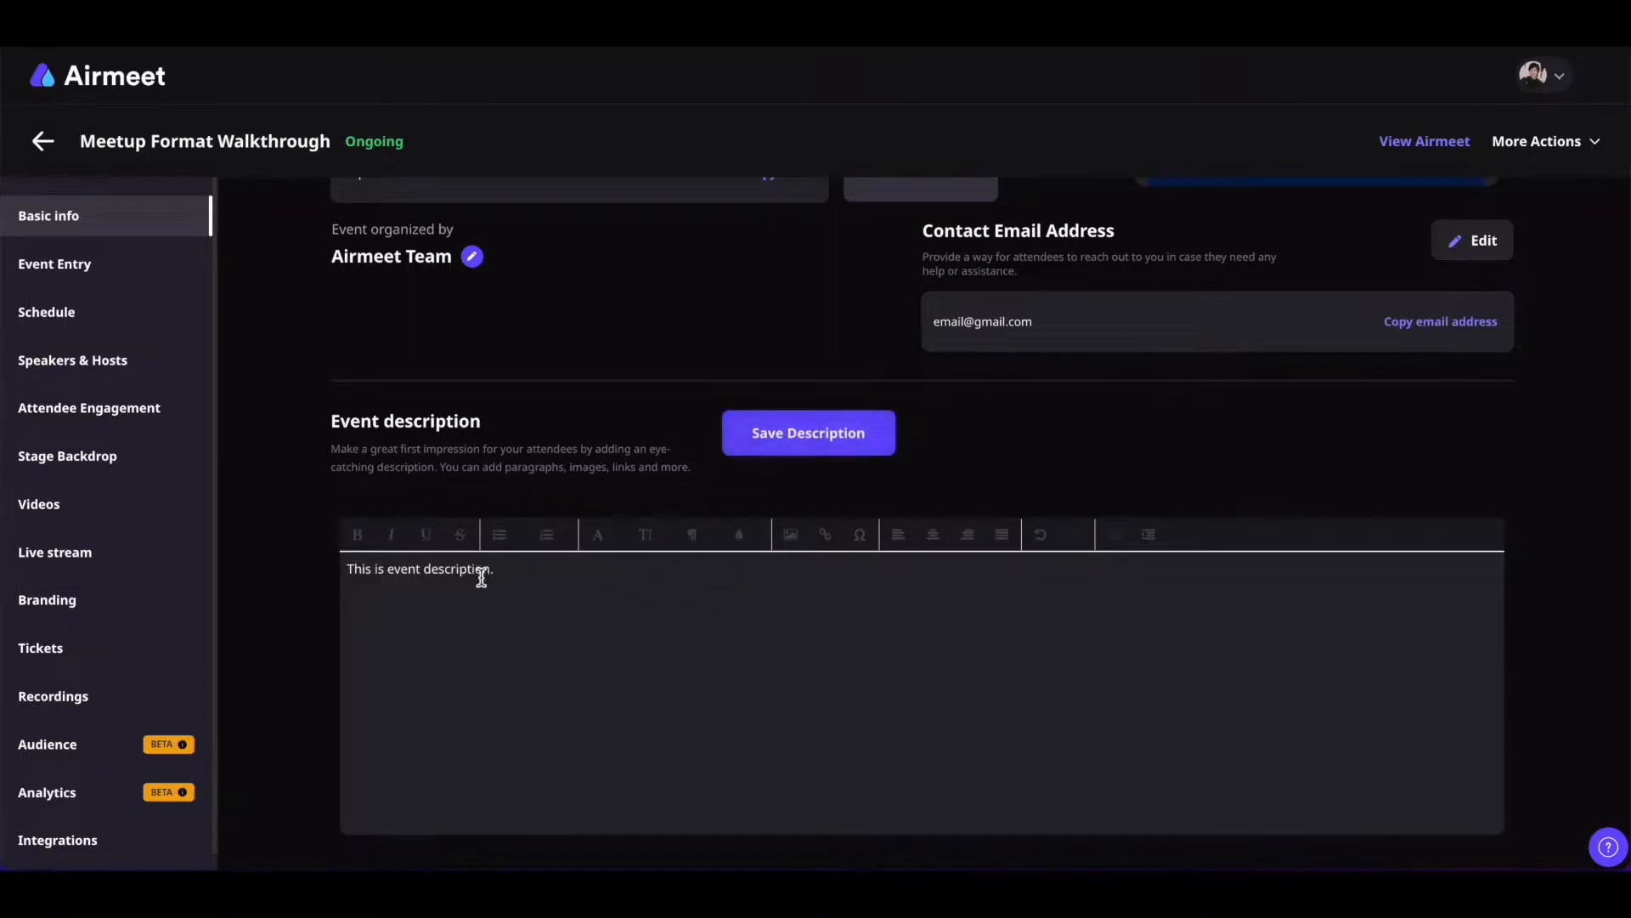
left_click(789, 442)
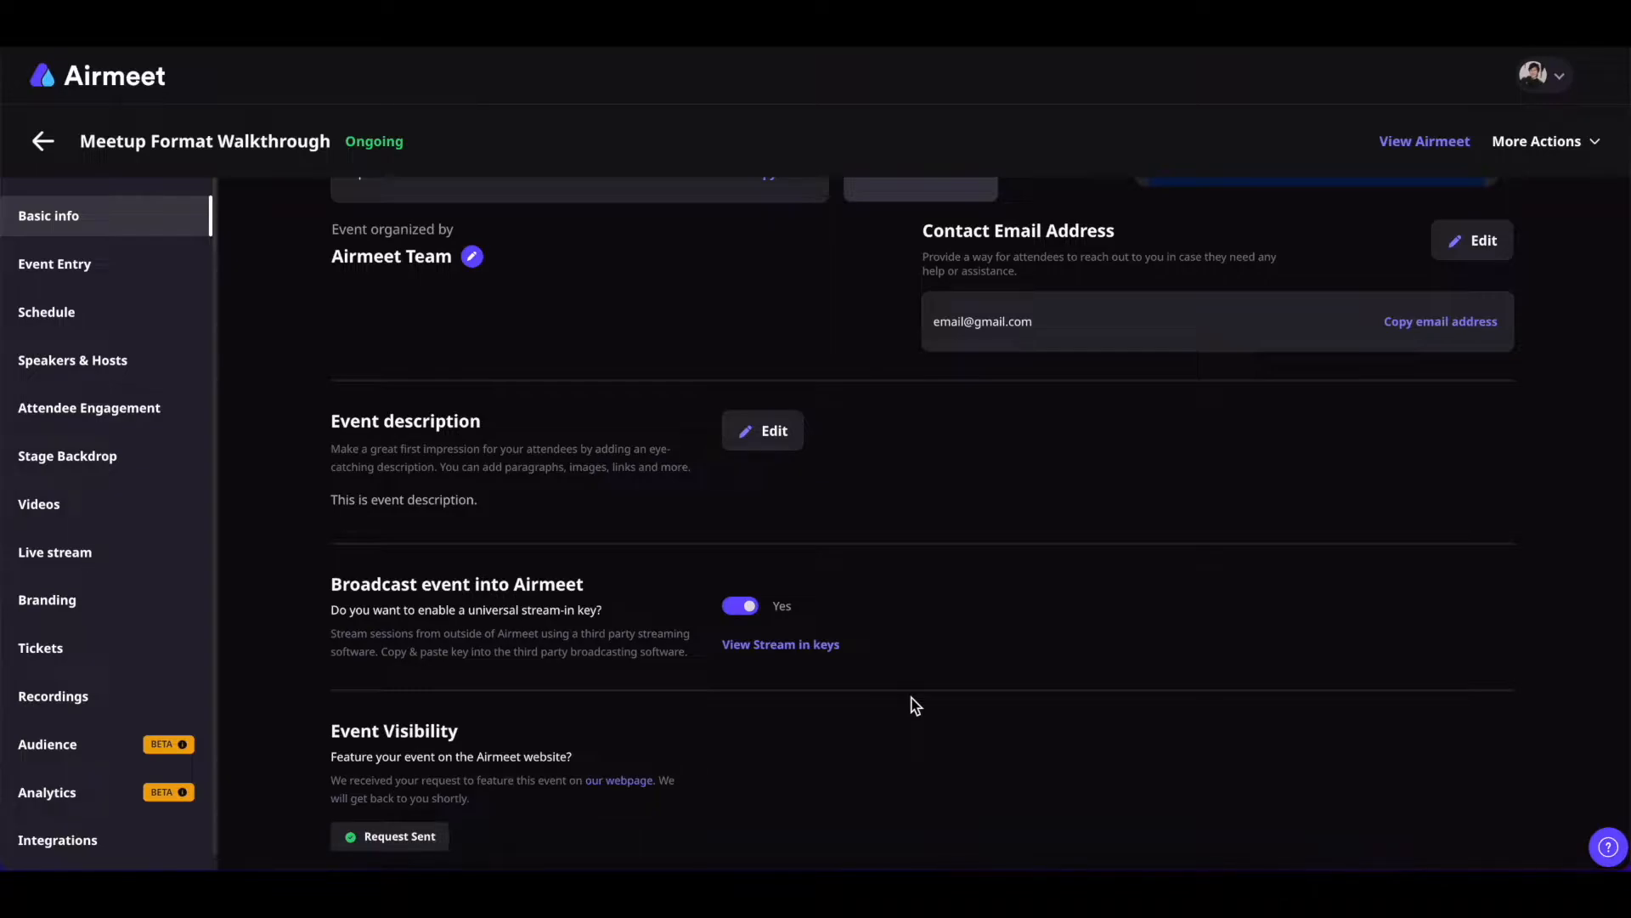
left_click(798, 648)
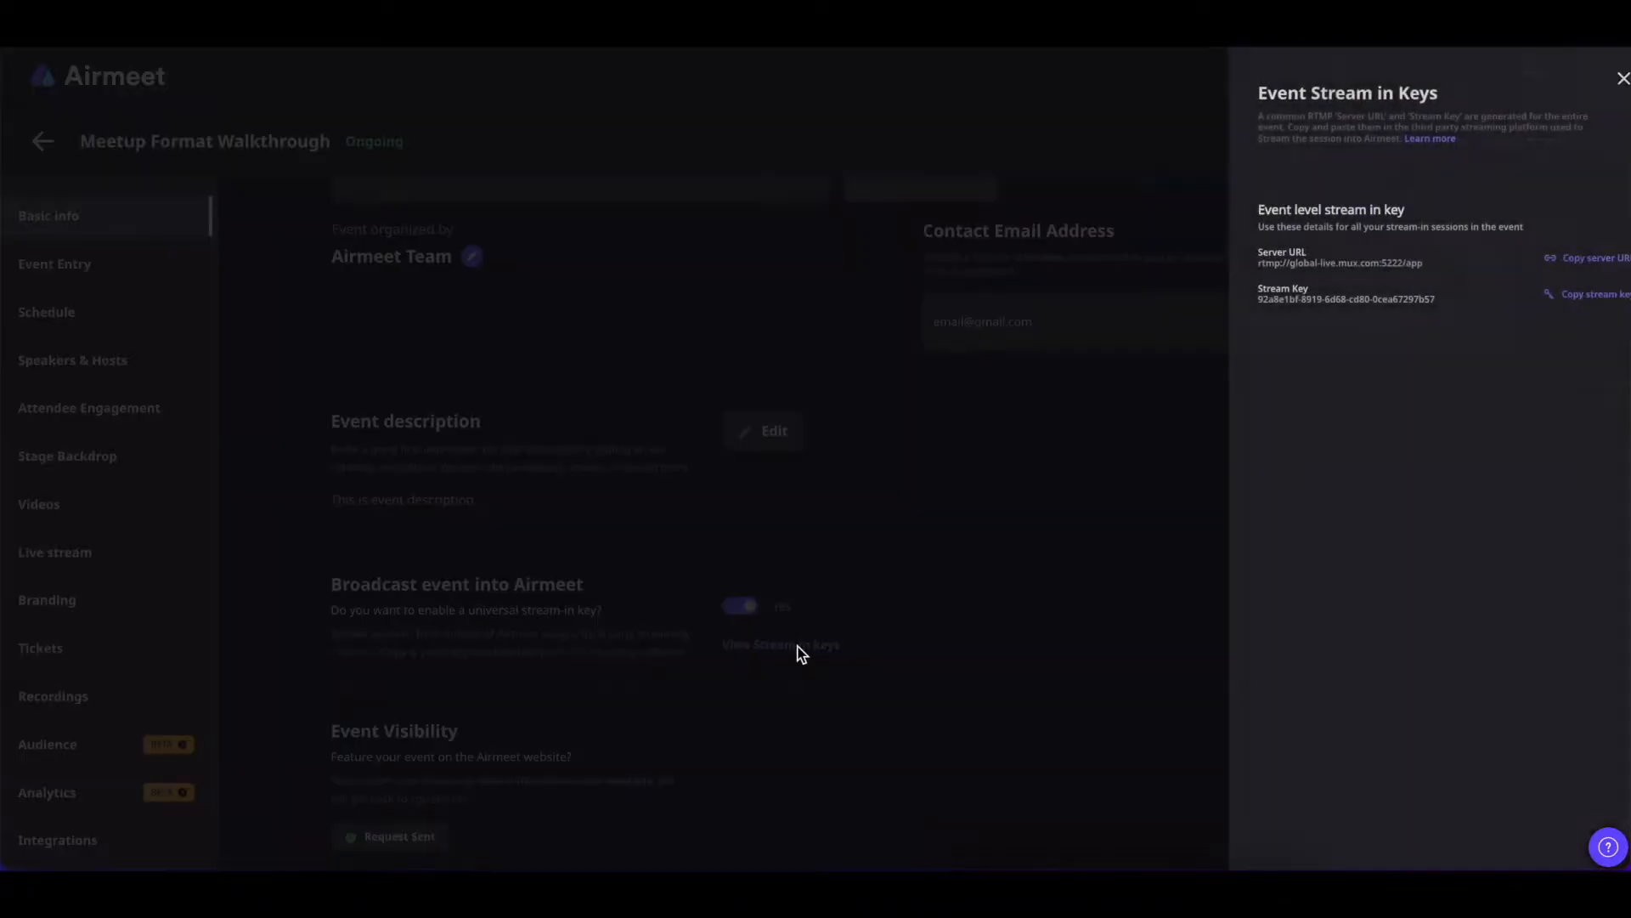
left_click(1551, 260)
left_click(1548, 295)
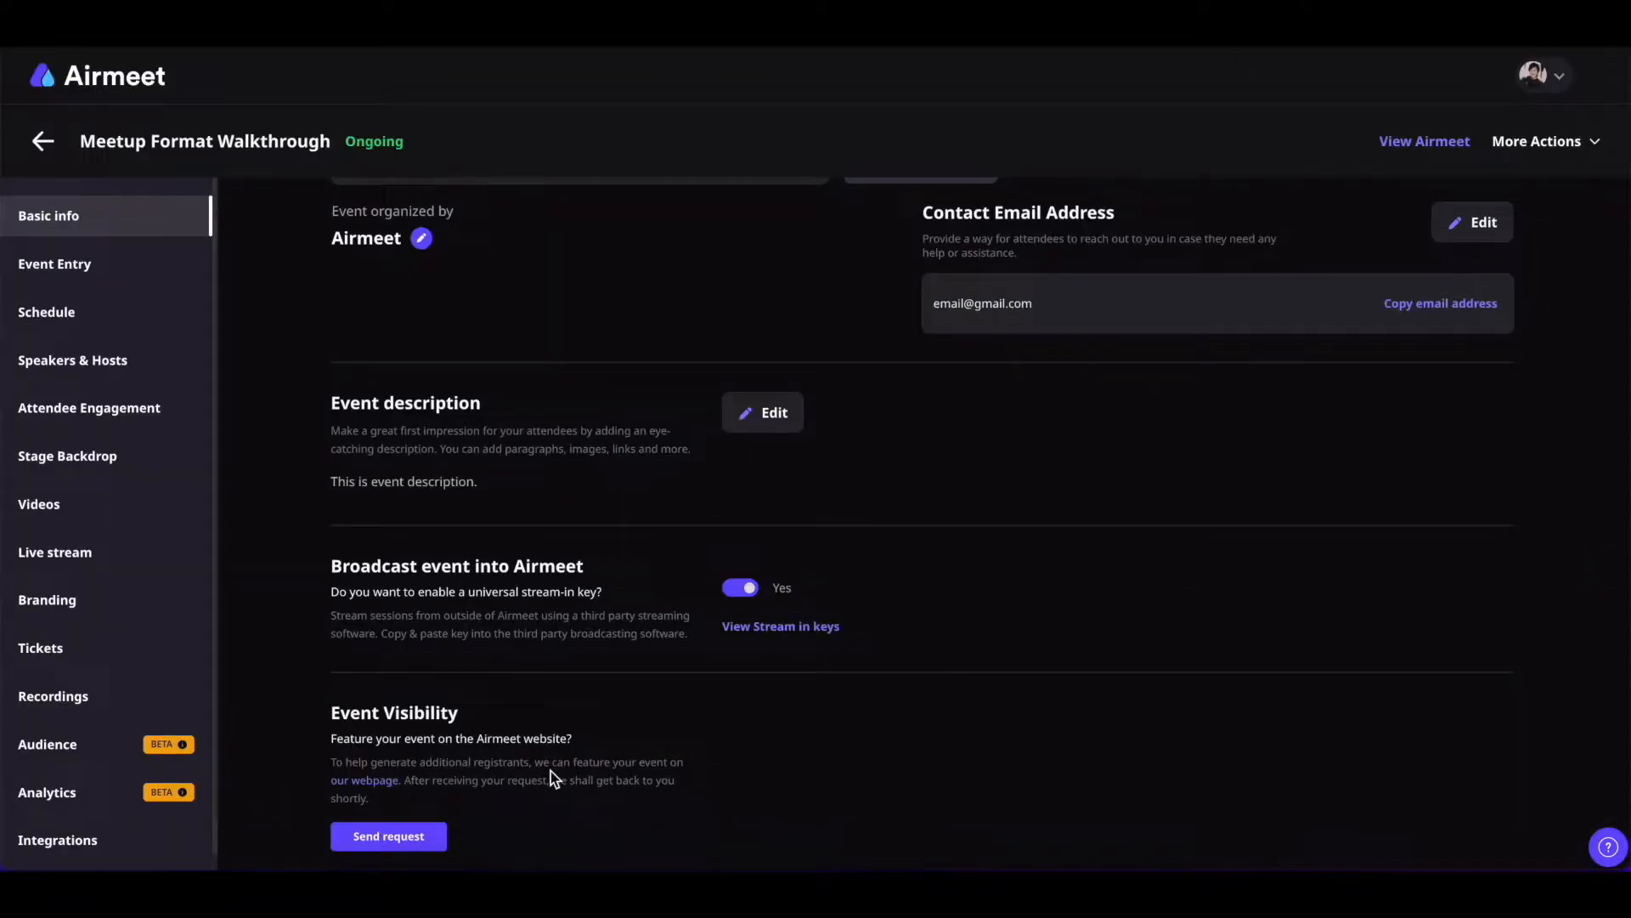
left_click(418, 834)
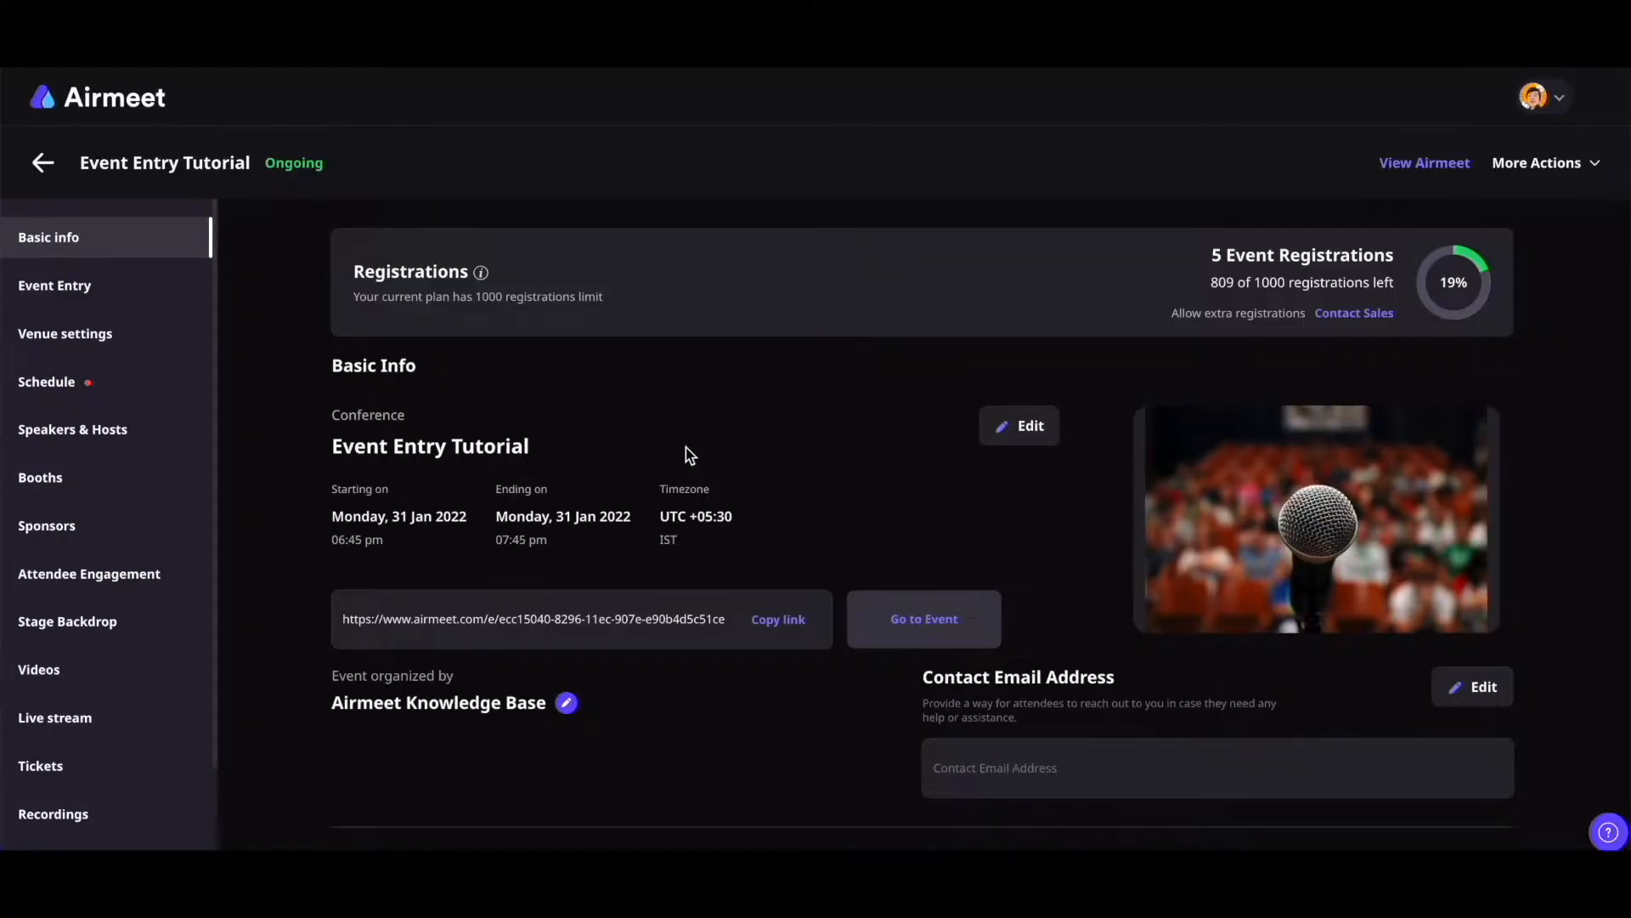
Keep the entry rule 'Anyone can enter in just 2-steps with a unique link', save, and return to Basic info
left_click(34, 297)
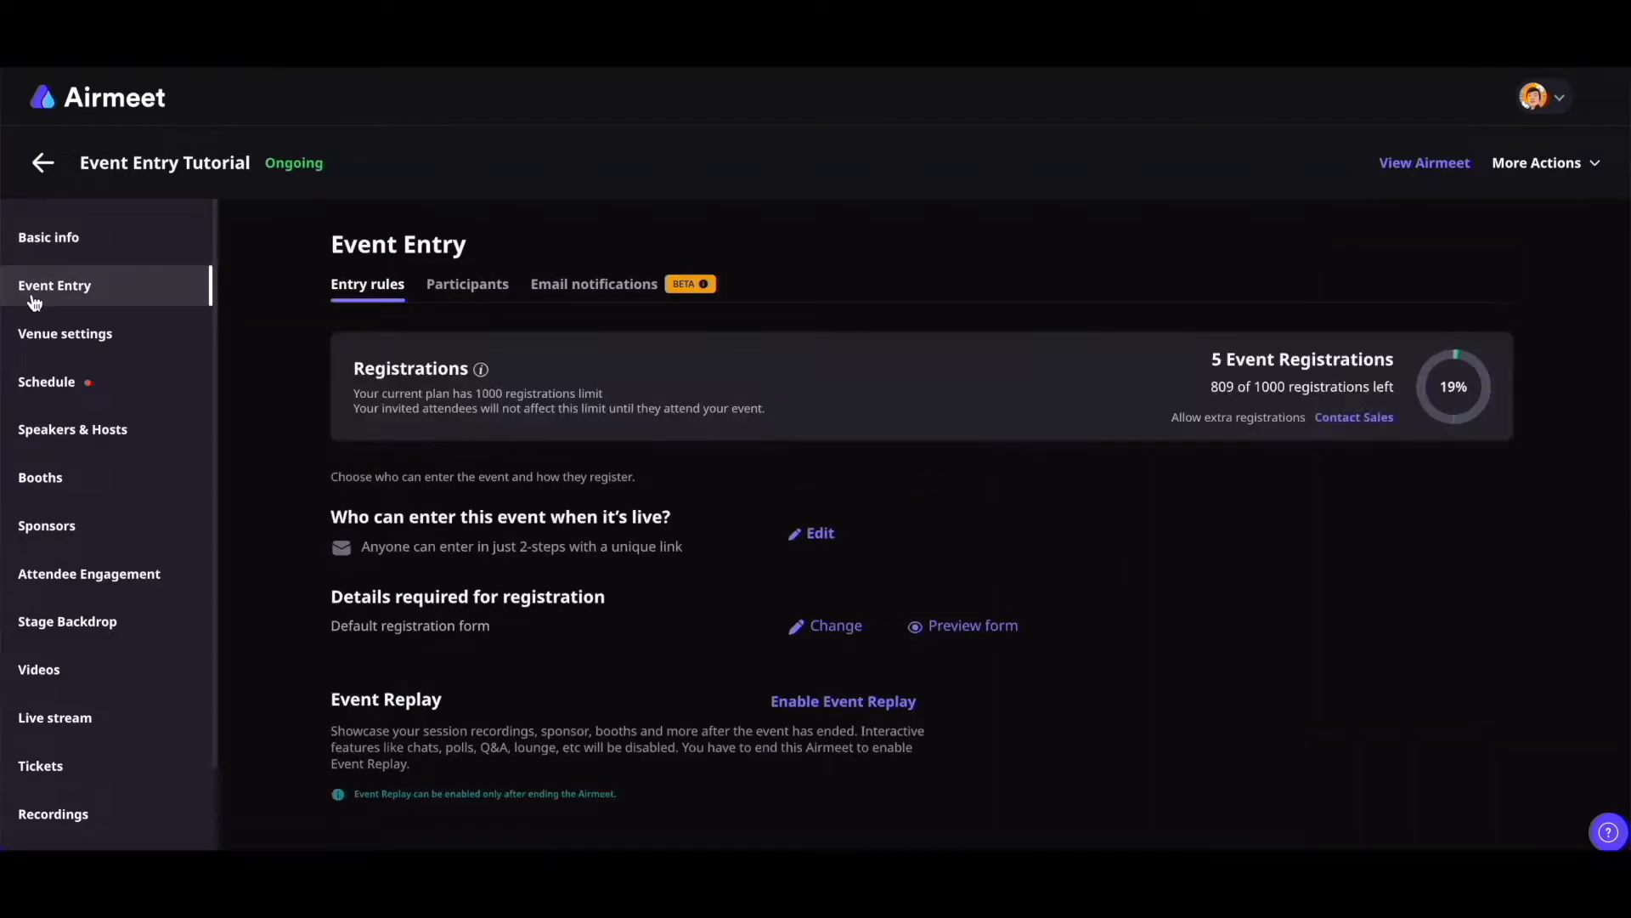
left_click(820, 536)
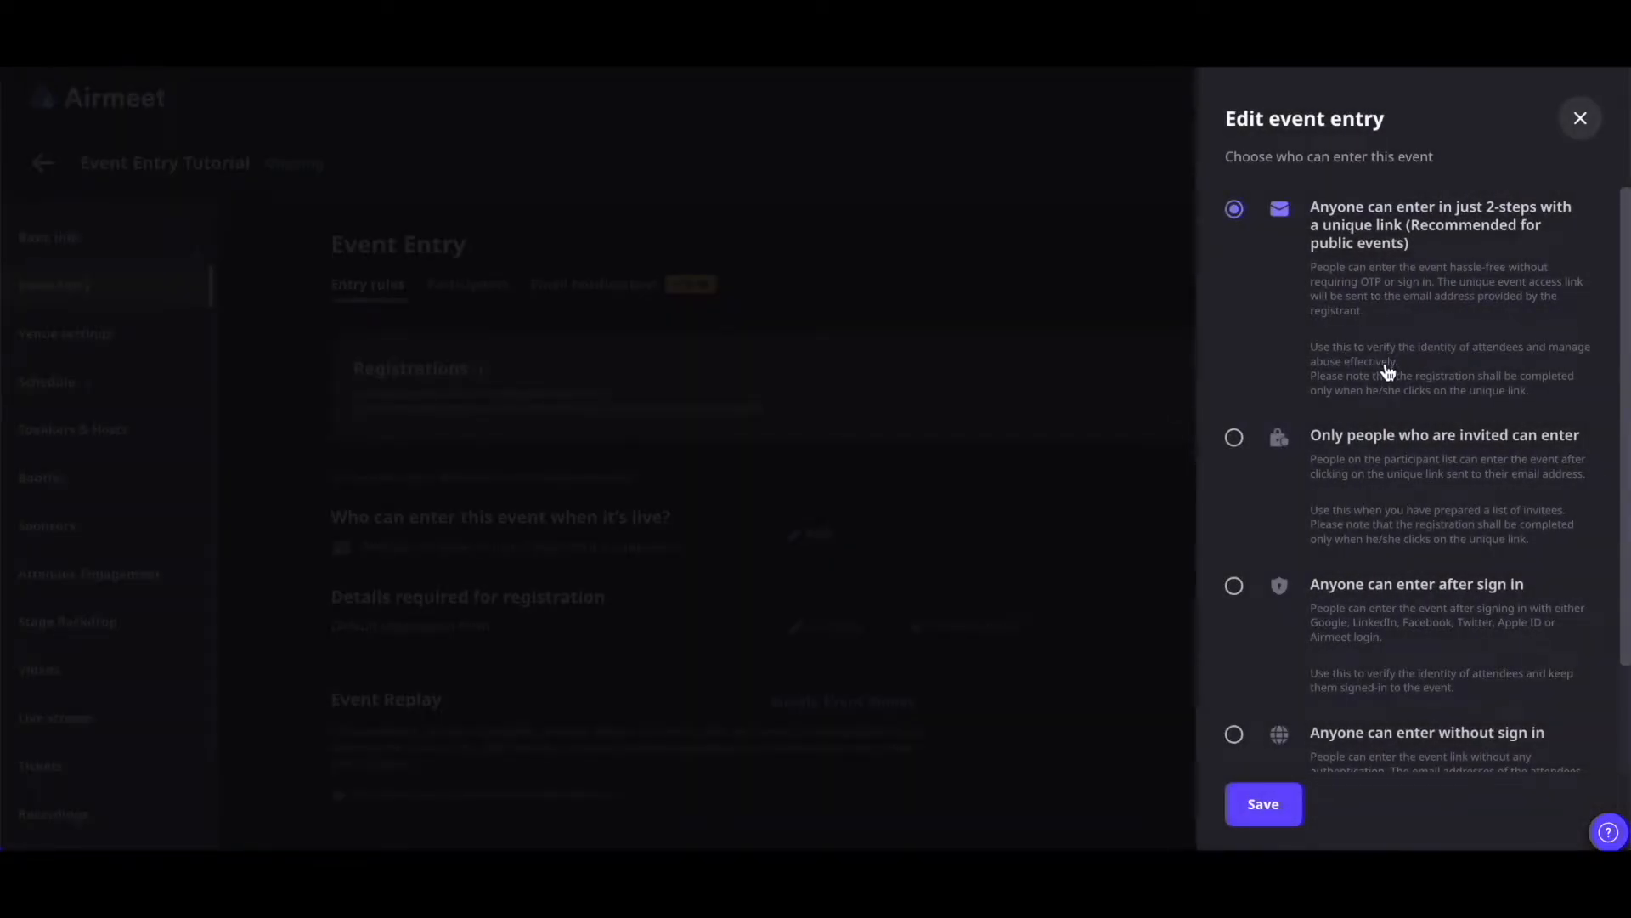
scroll(1383, 367, "down", 2)
scroll(1385, 371, "up", 2)
left_click(1261, 803)
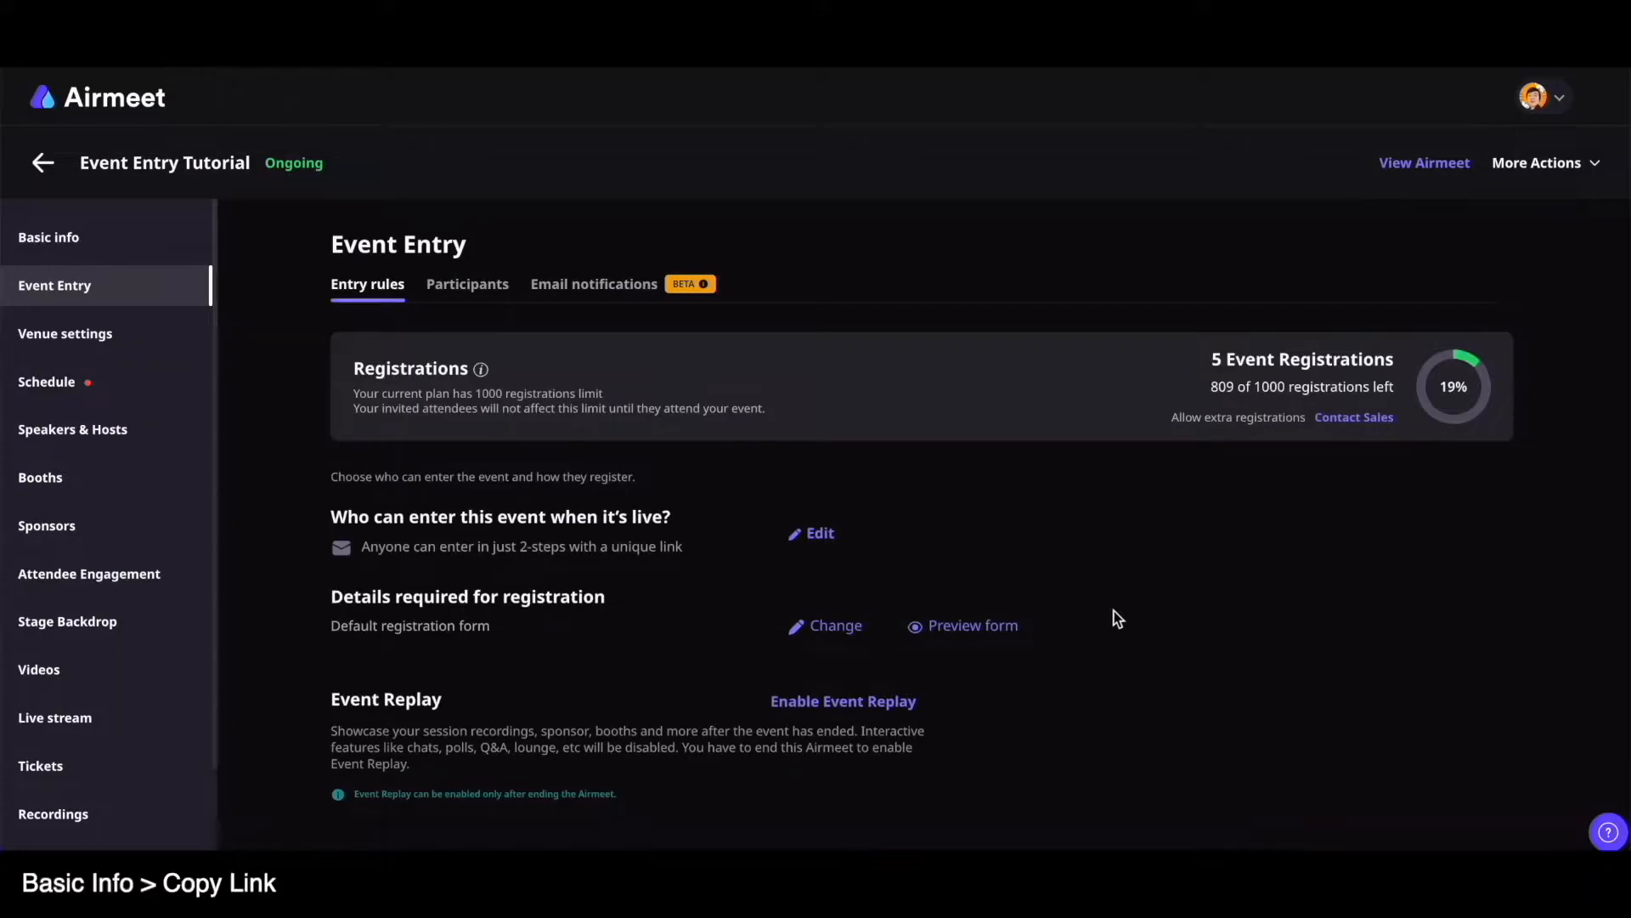
left_click(93, 246)
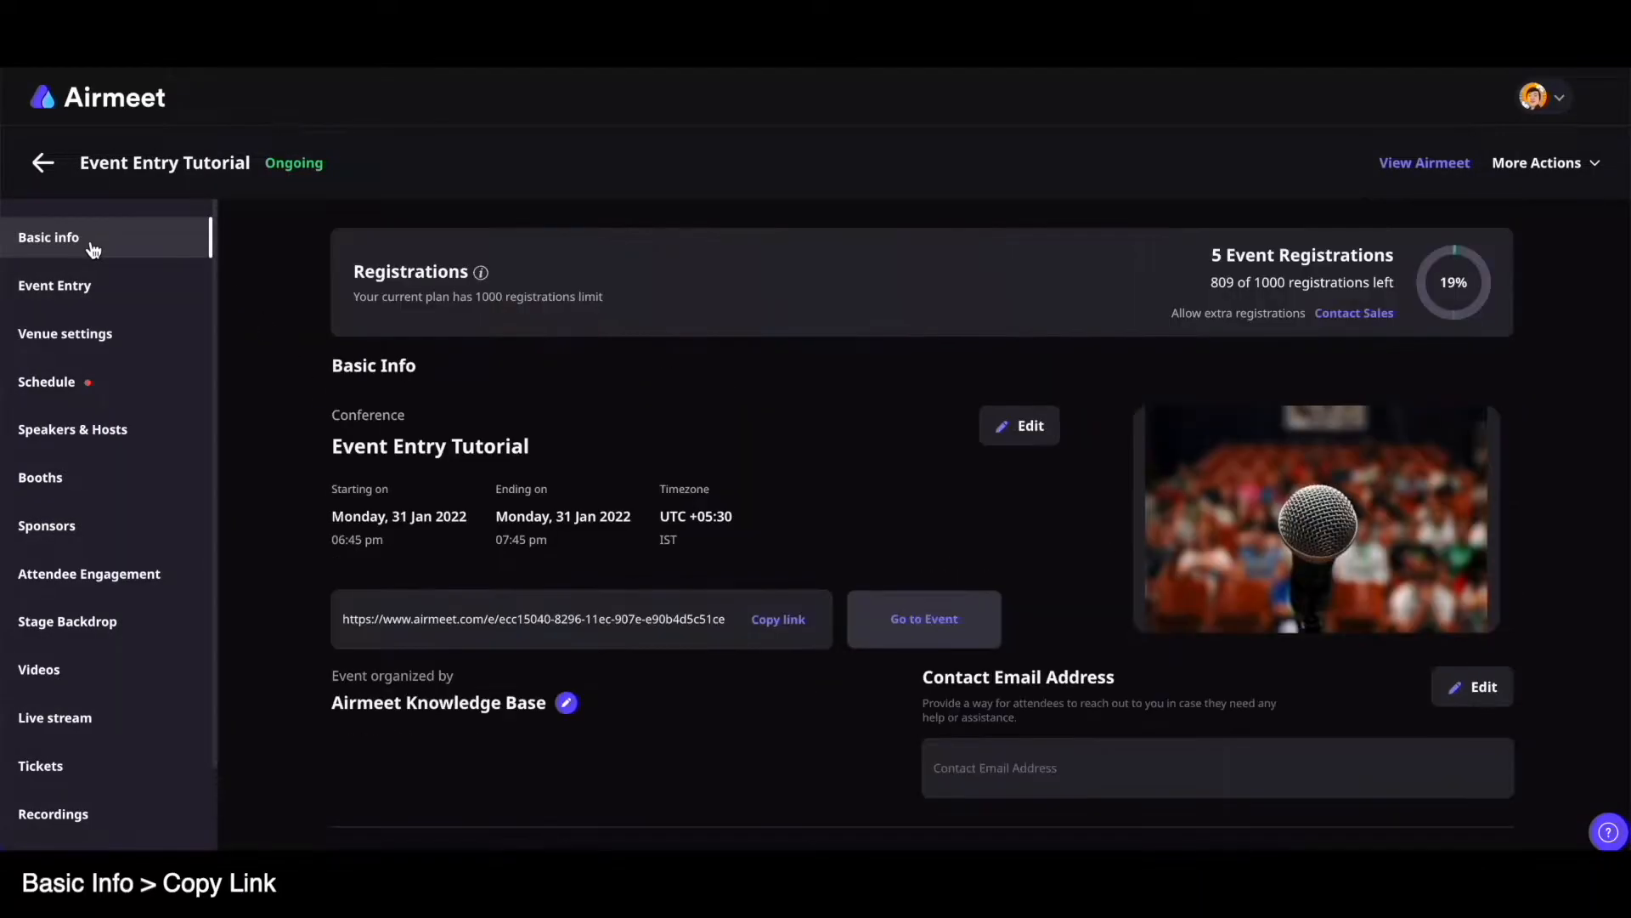
On the copied event landing page, enter a test email, accept the terms, and send the event link
left_click(778, 625)
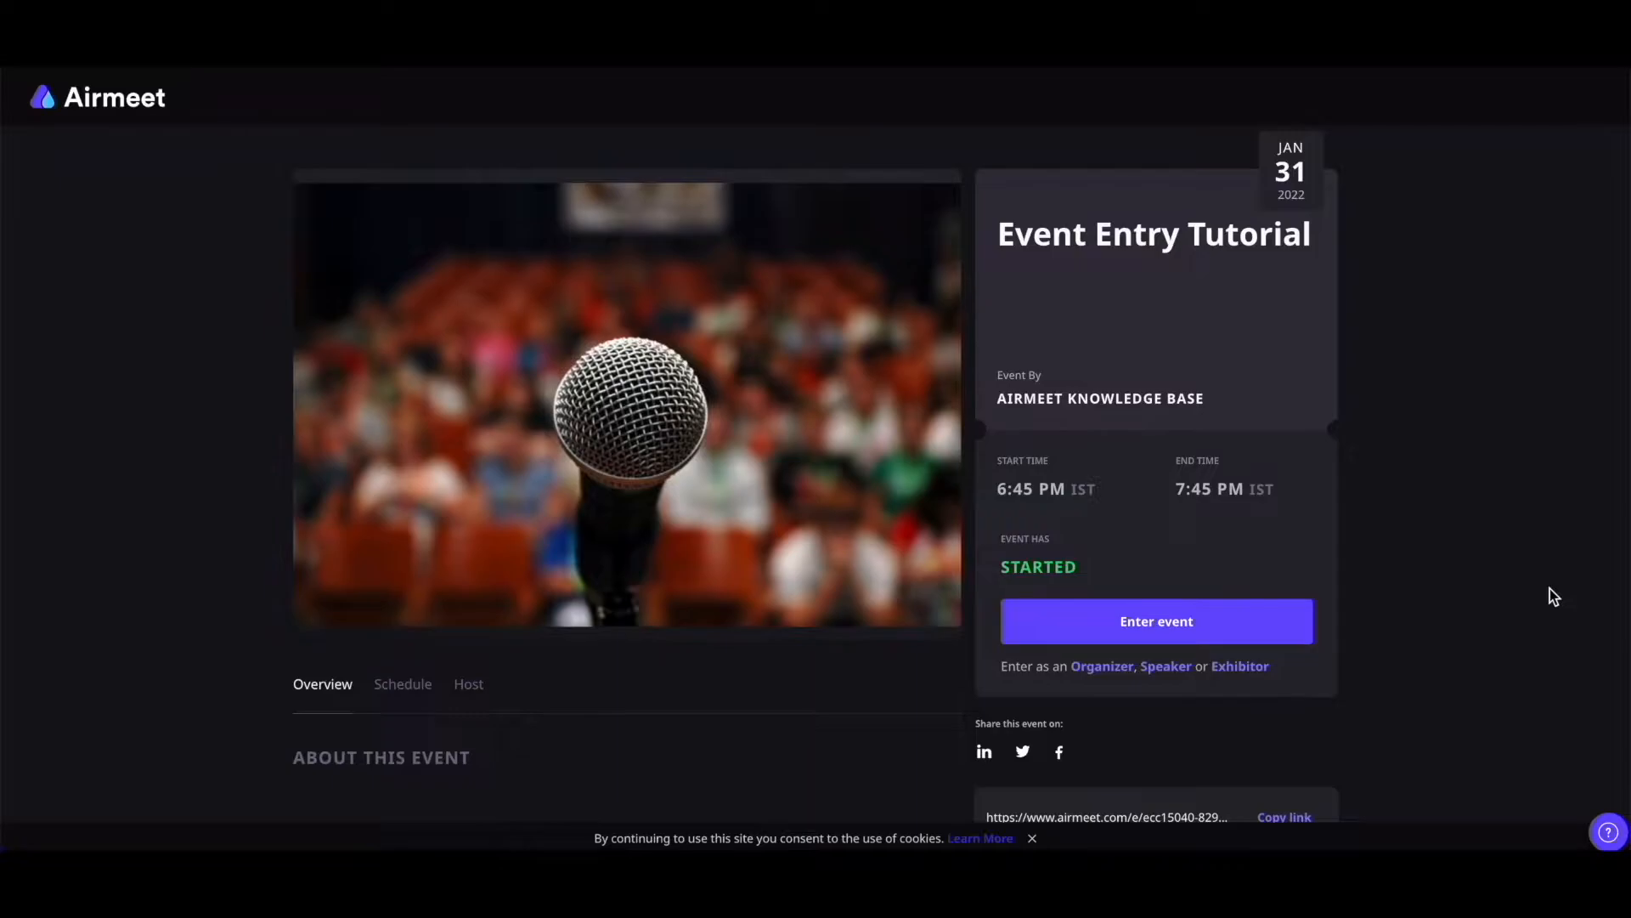
left_click(1223, 629)
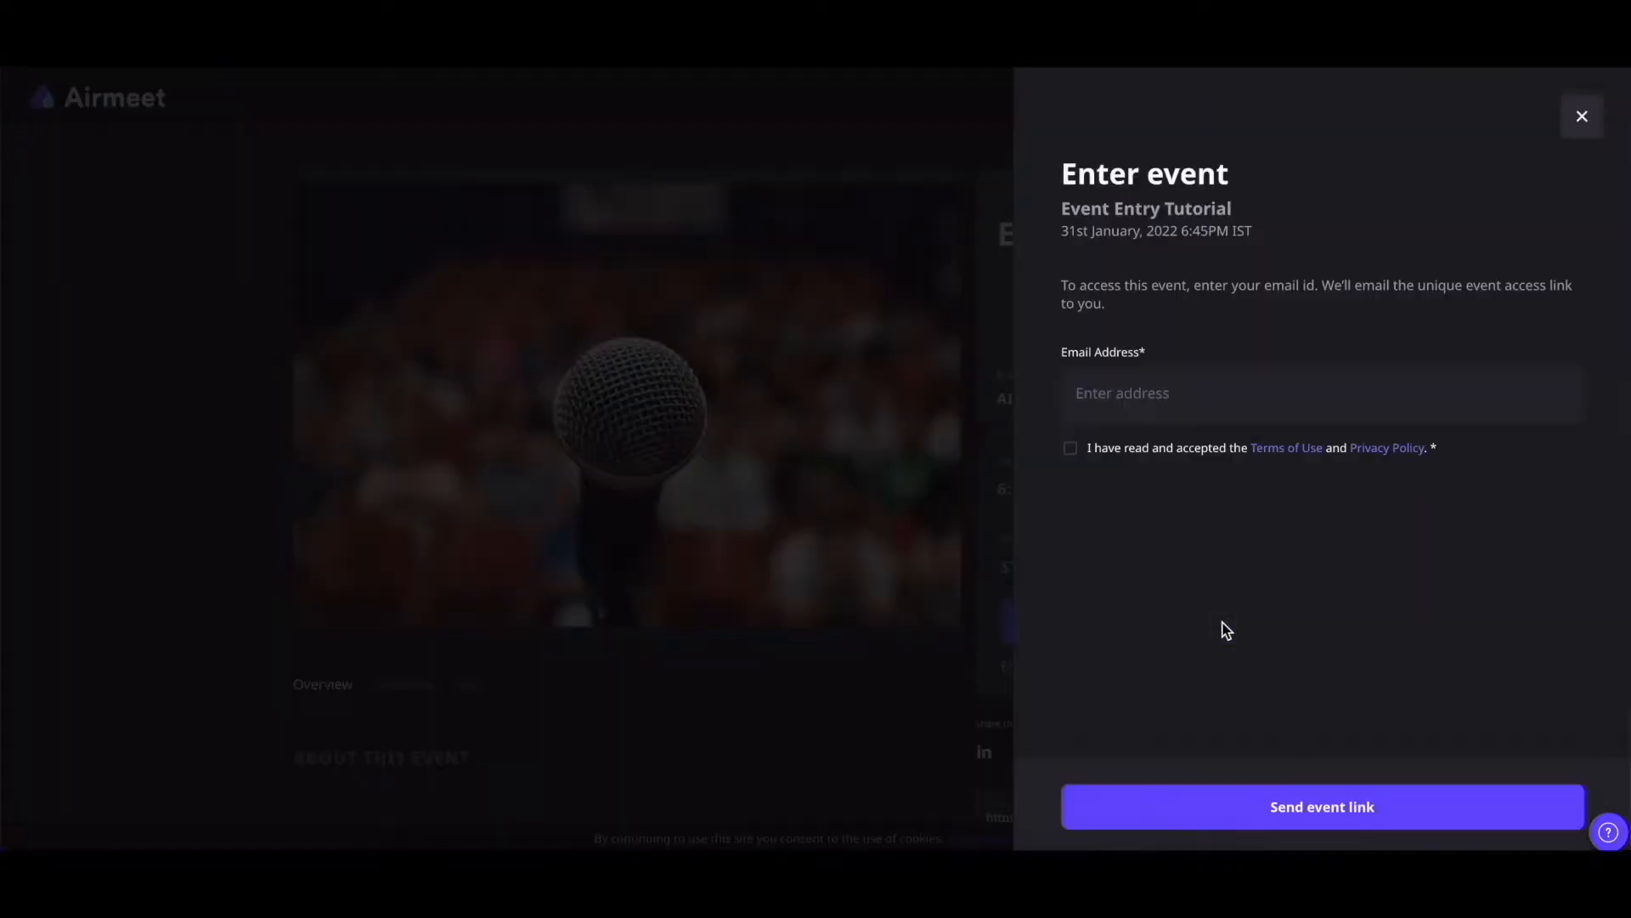
left_click(1263, 400)
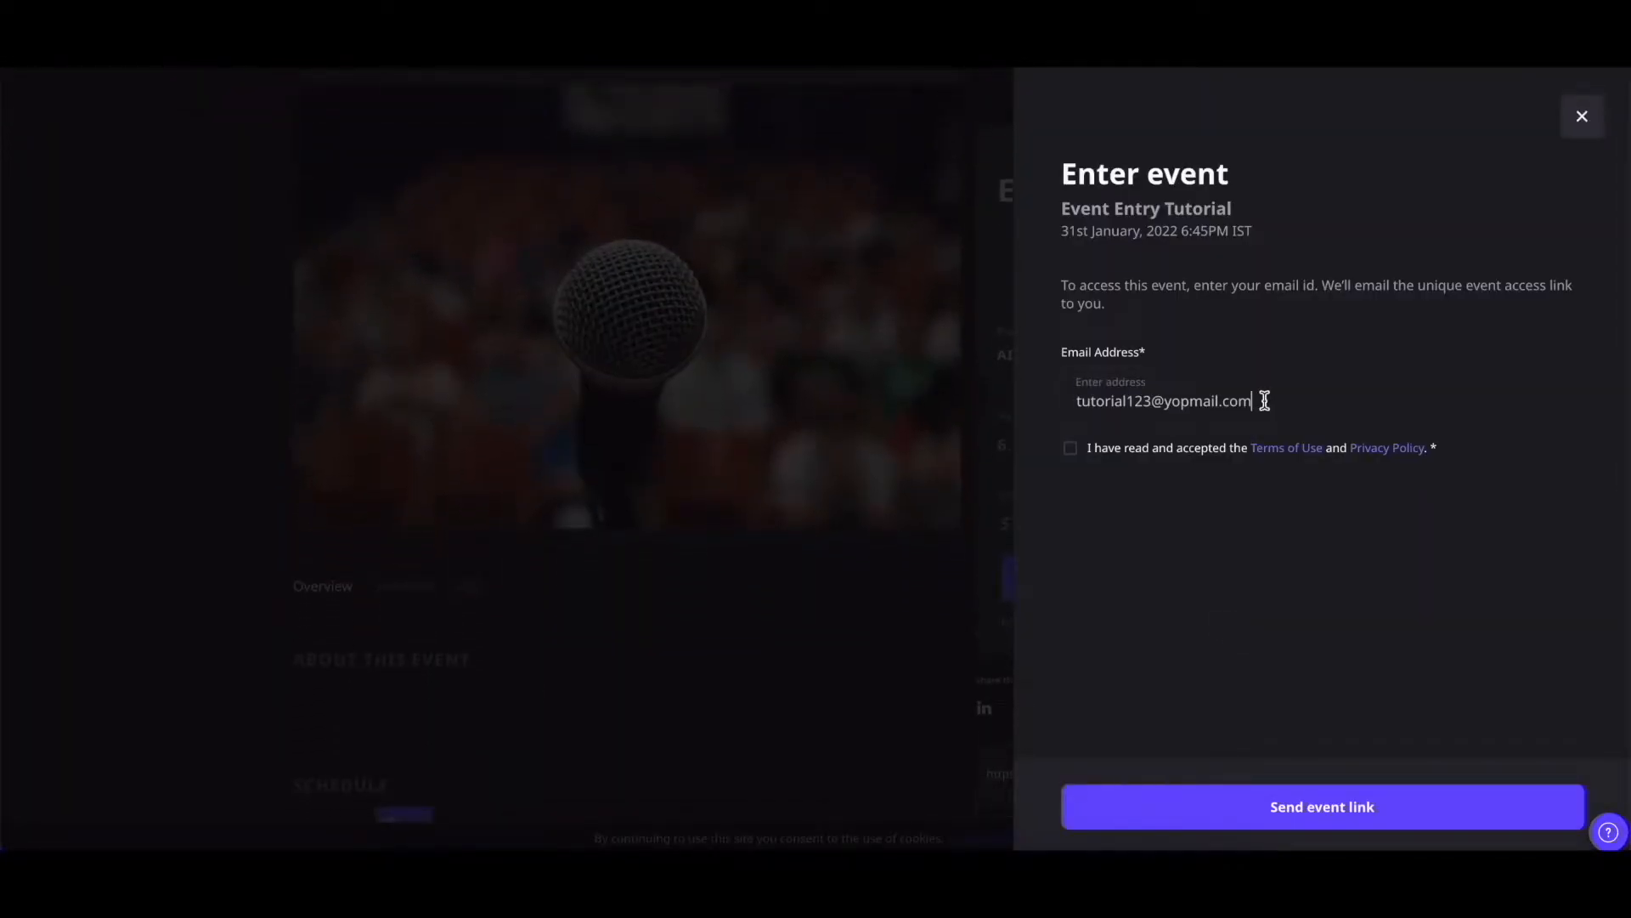
left_click(1070, 449)
left_click(1327, 814)
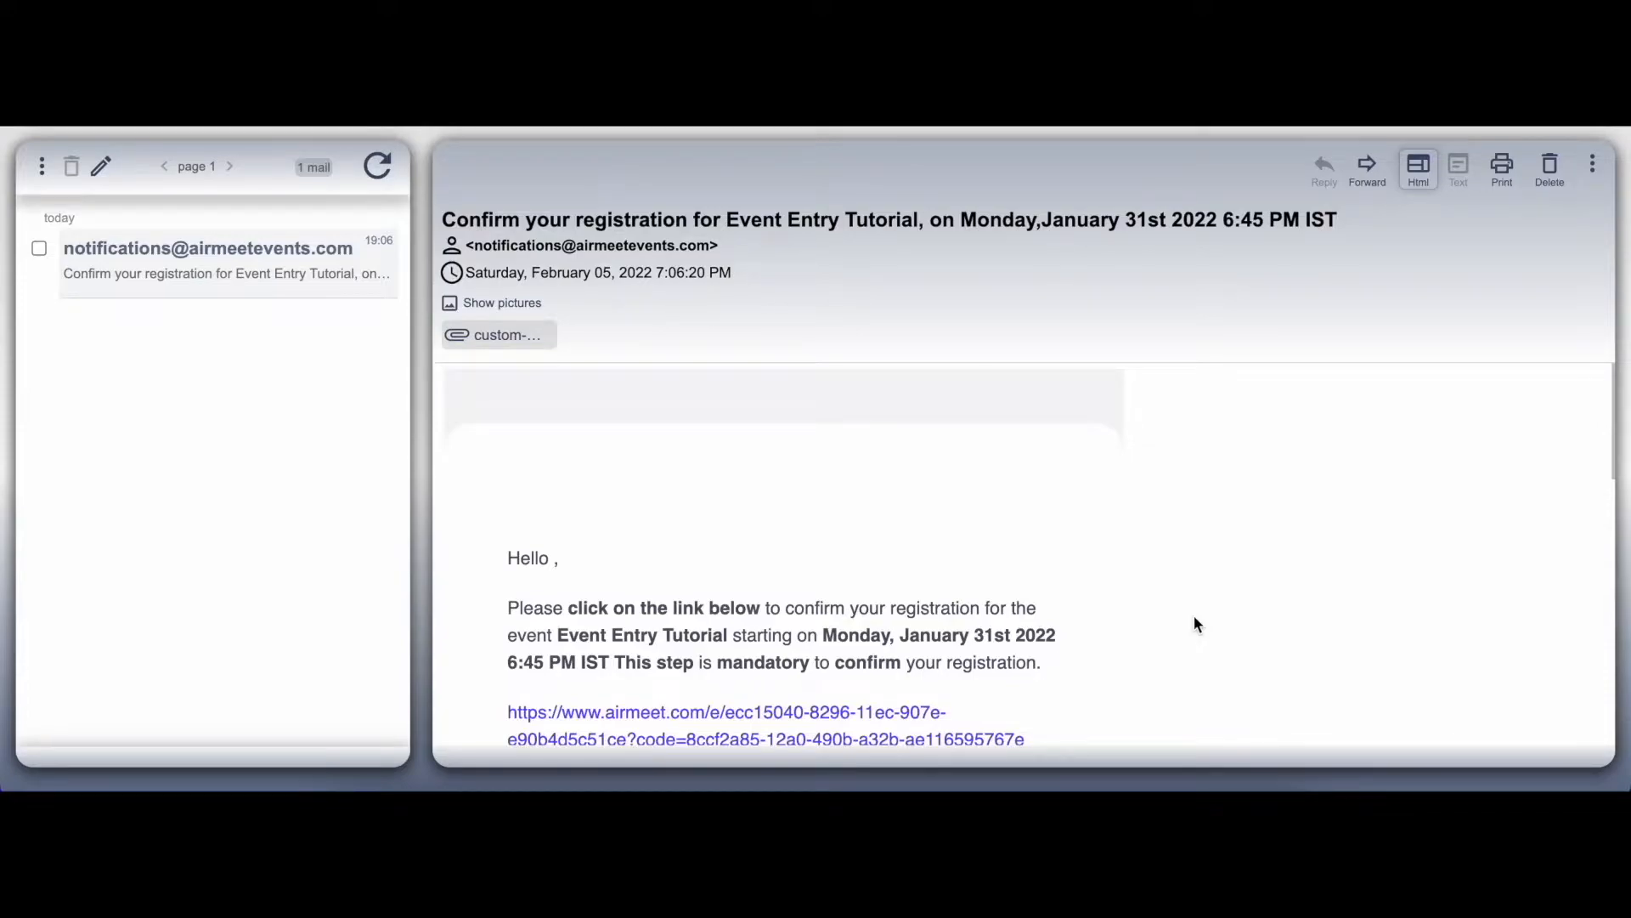
Open the registration confirmation link in the Airmeet email in YOPmail
scroll(1195, 624, "down", 3)
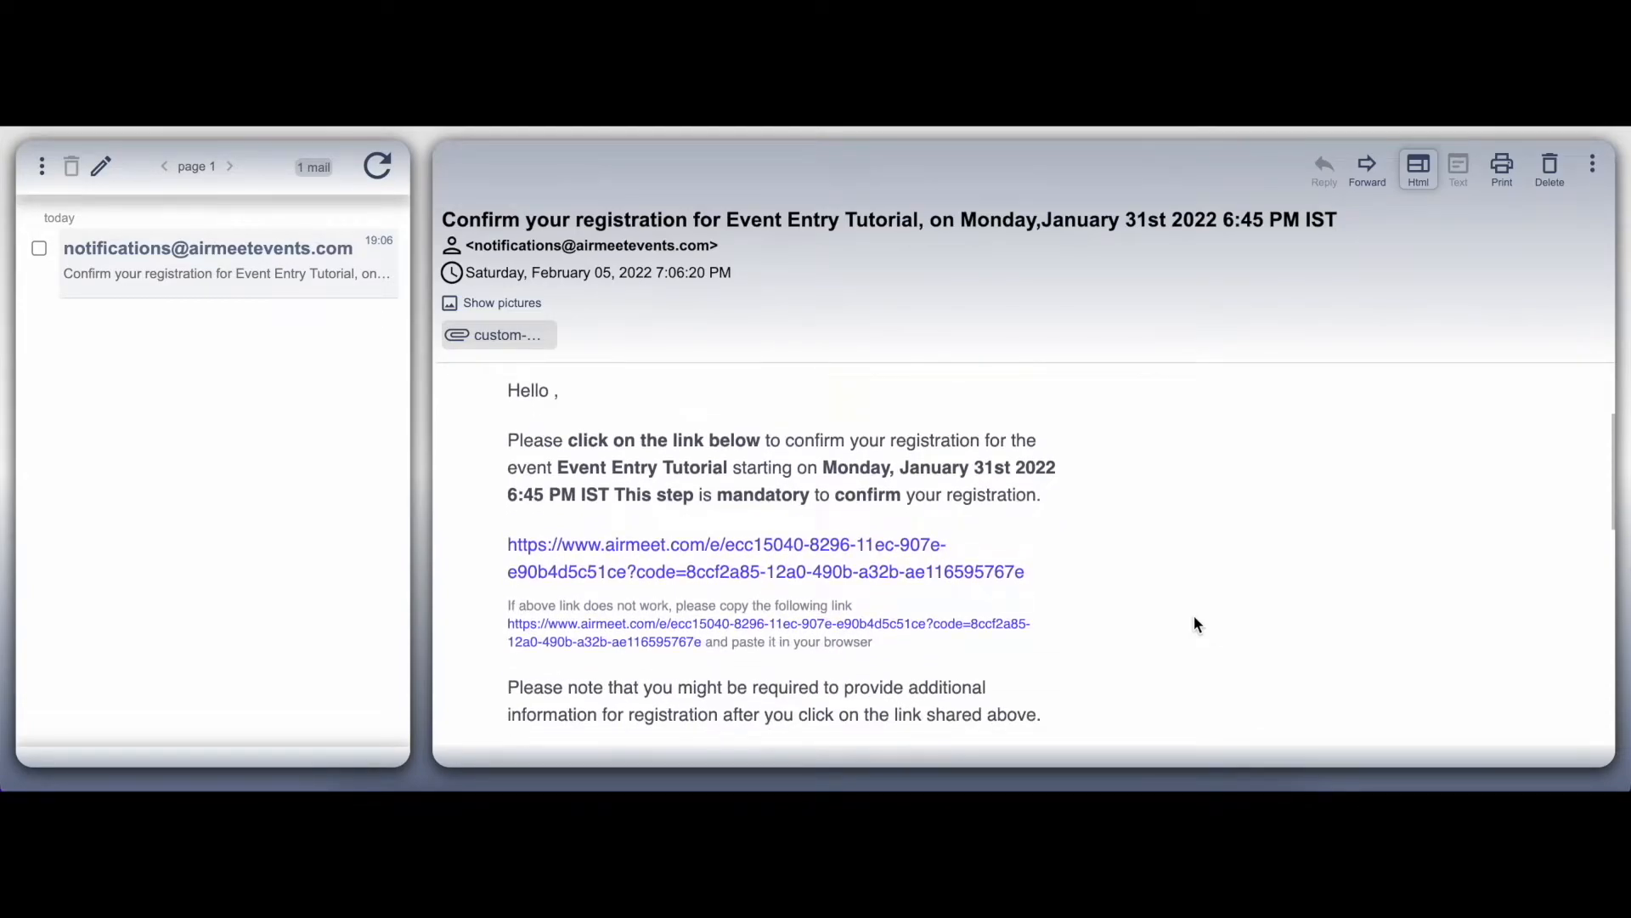
scroll(1195, 622, "down", 1)
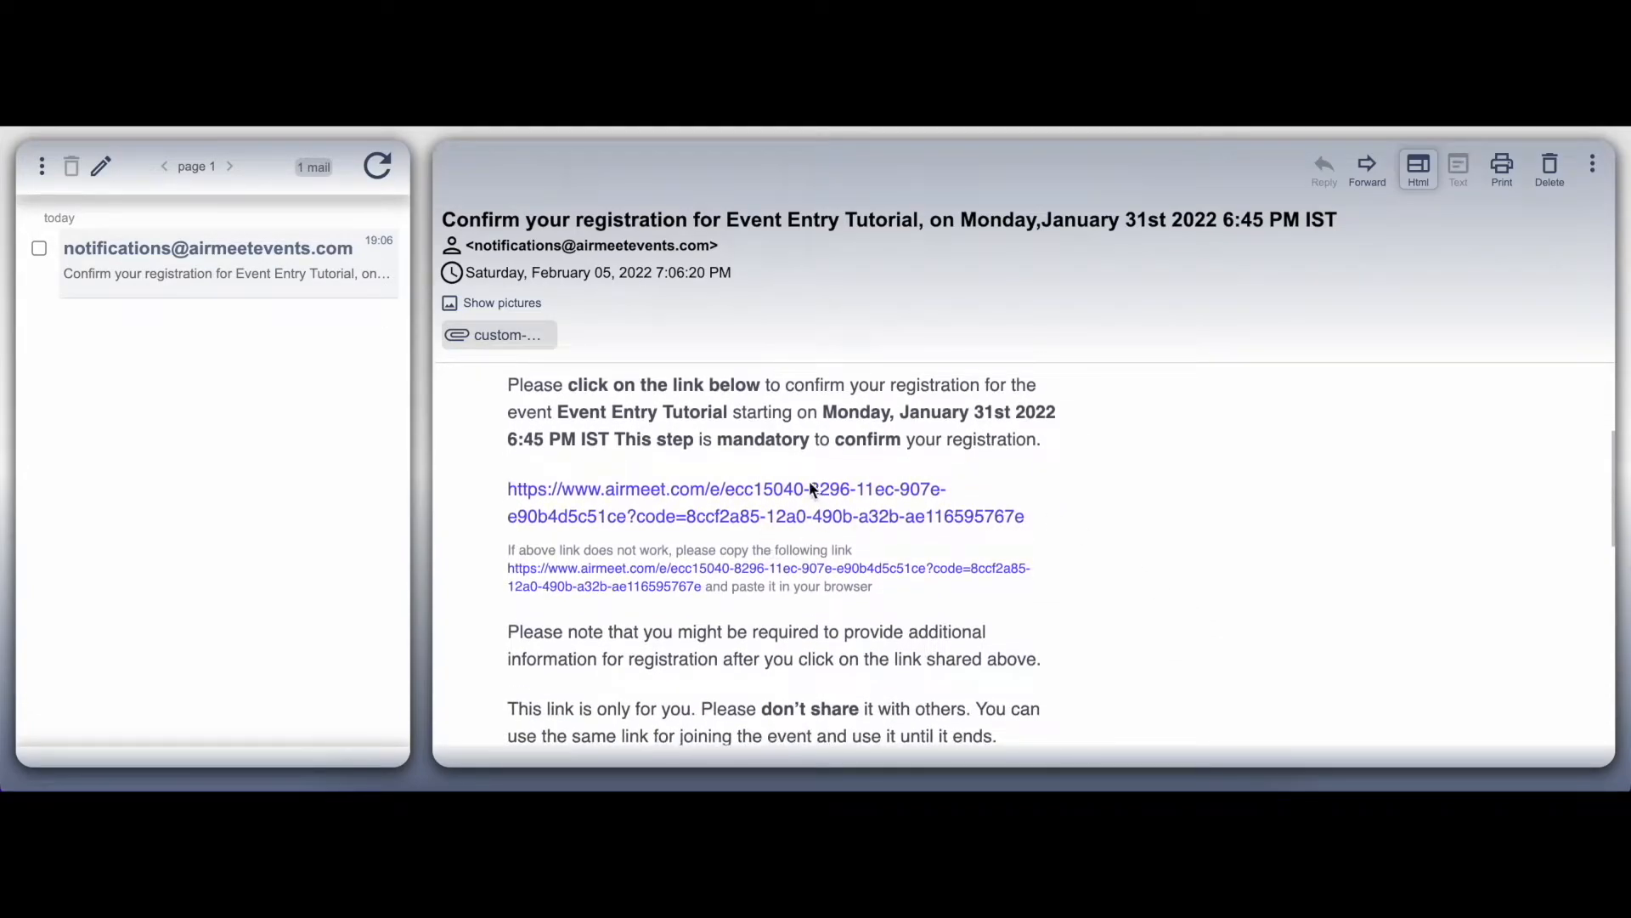
left_click(780, 516)
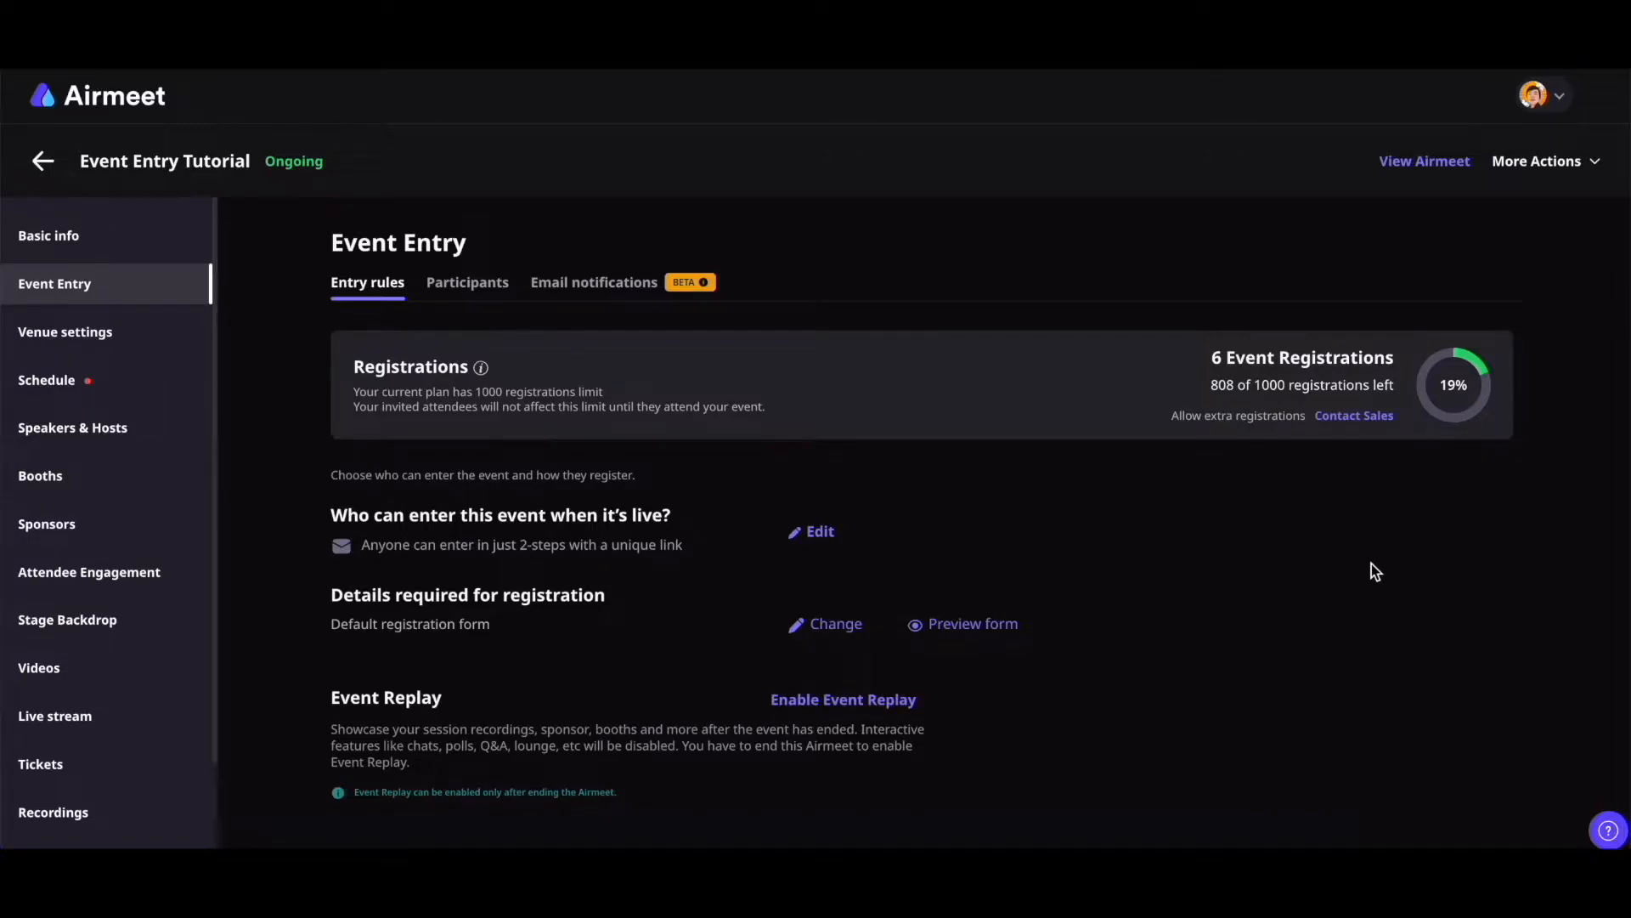
Set who can enter to 'Only people who are invited' and save
left_click(814, 535)
left_click(1237, 440)
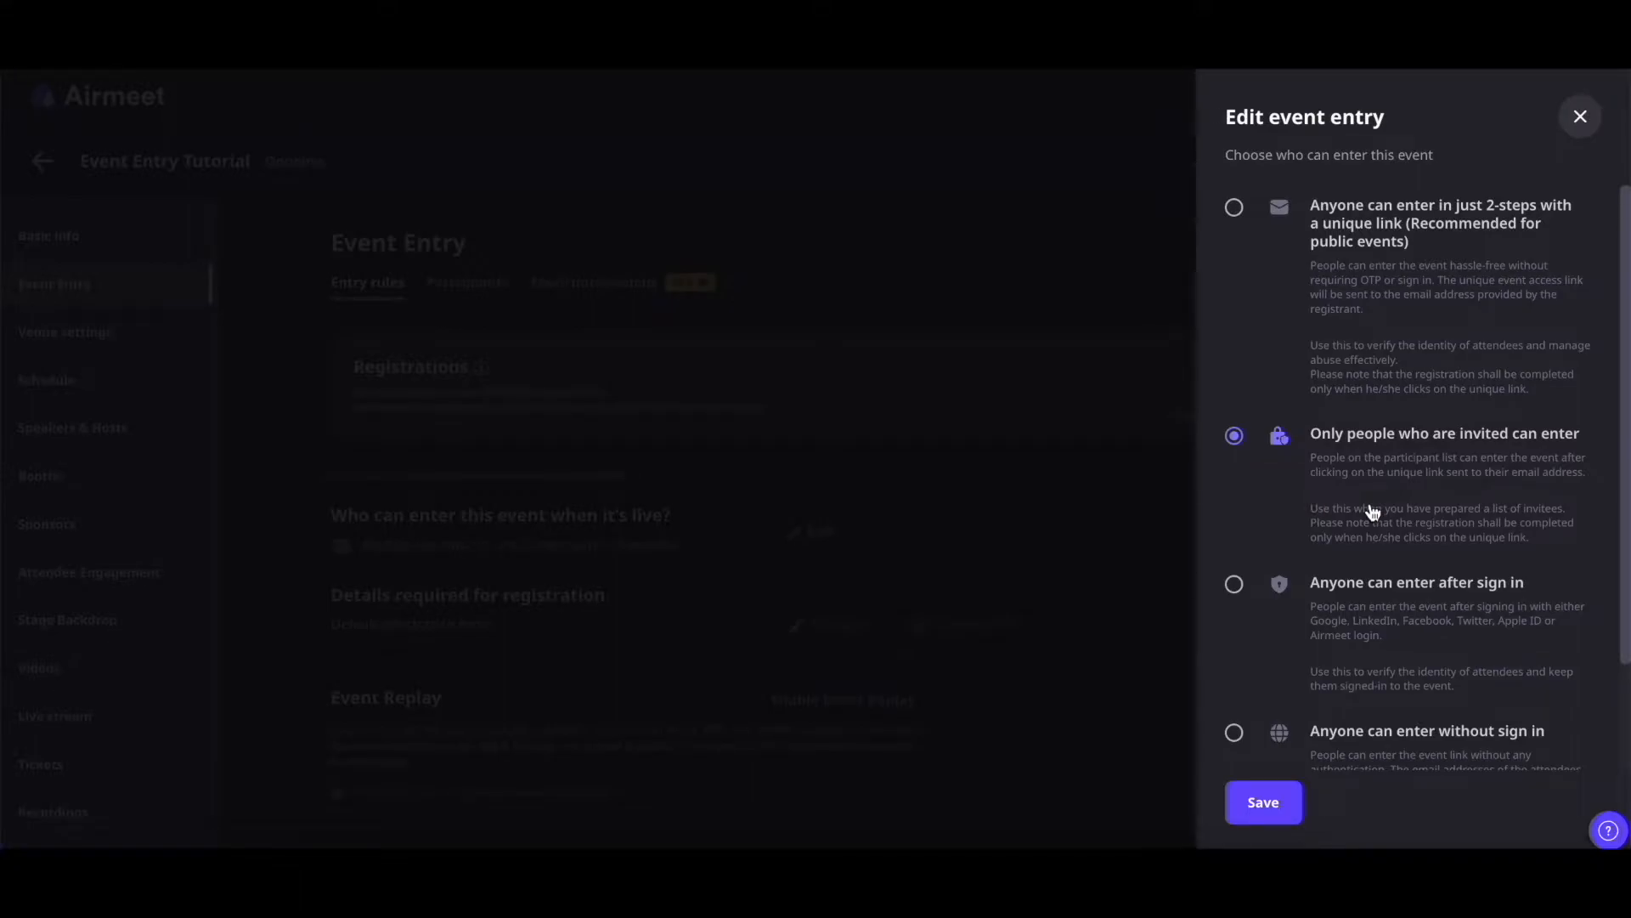
left_click(1274, 804)
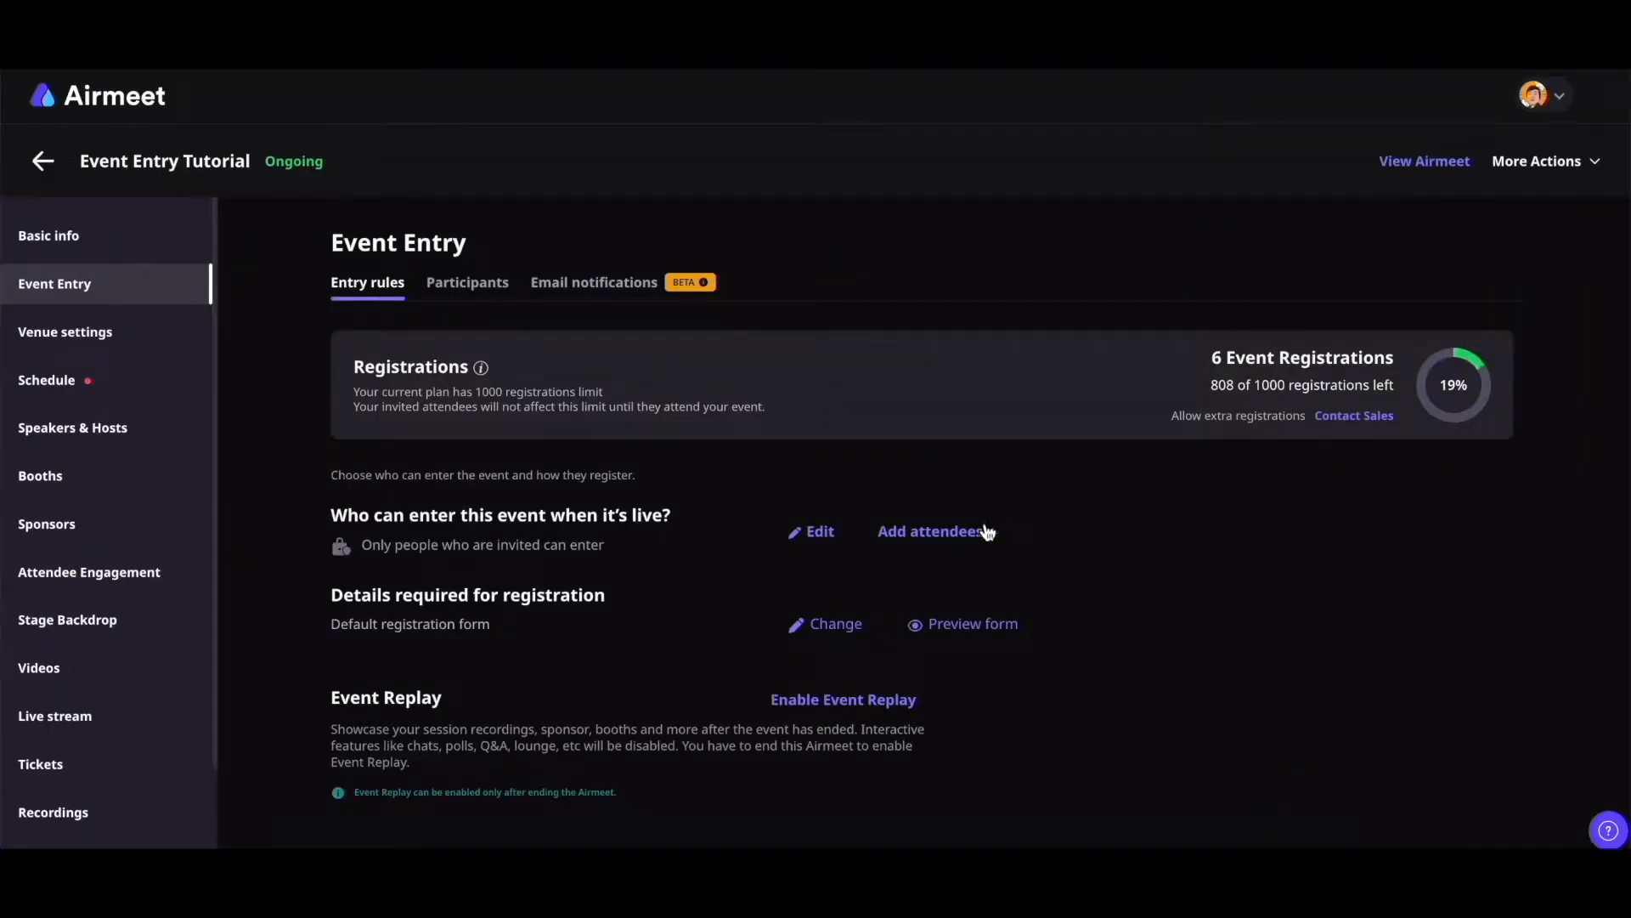
Upload sample_attendee_list_v2.csv and add its attendees to the participant list
left_click(944, 532)
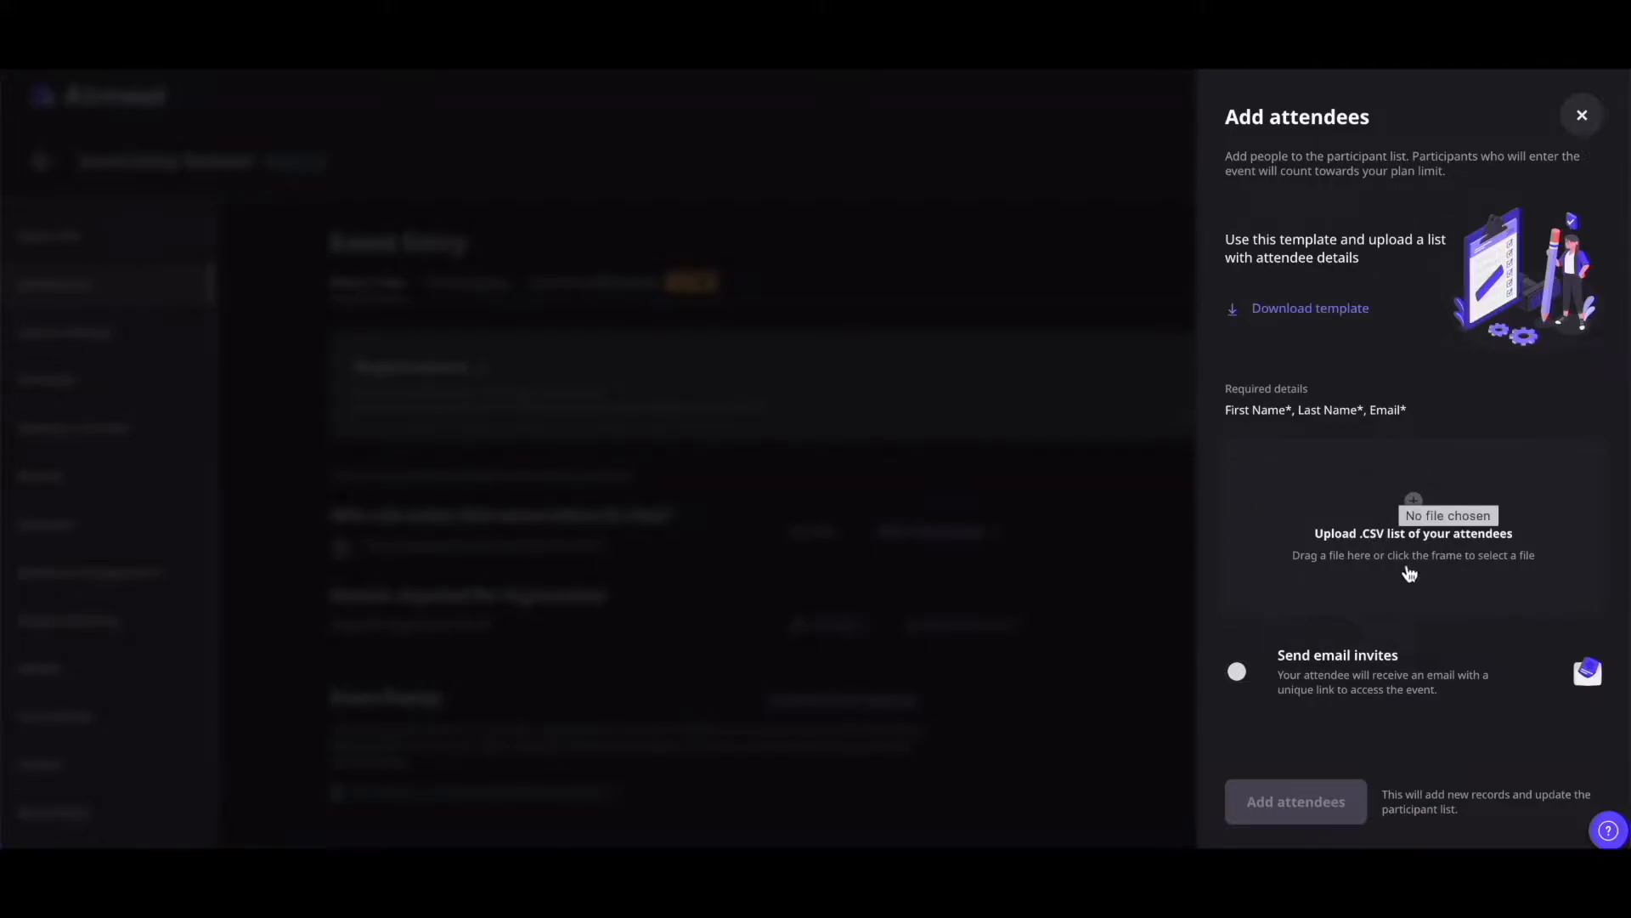
left_click(1329, 575)
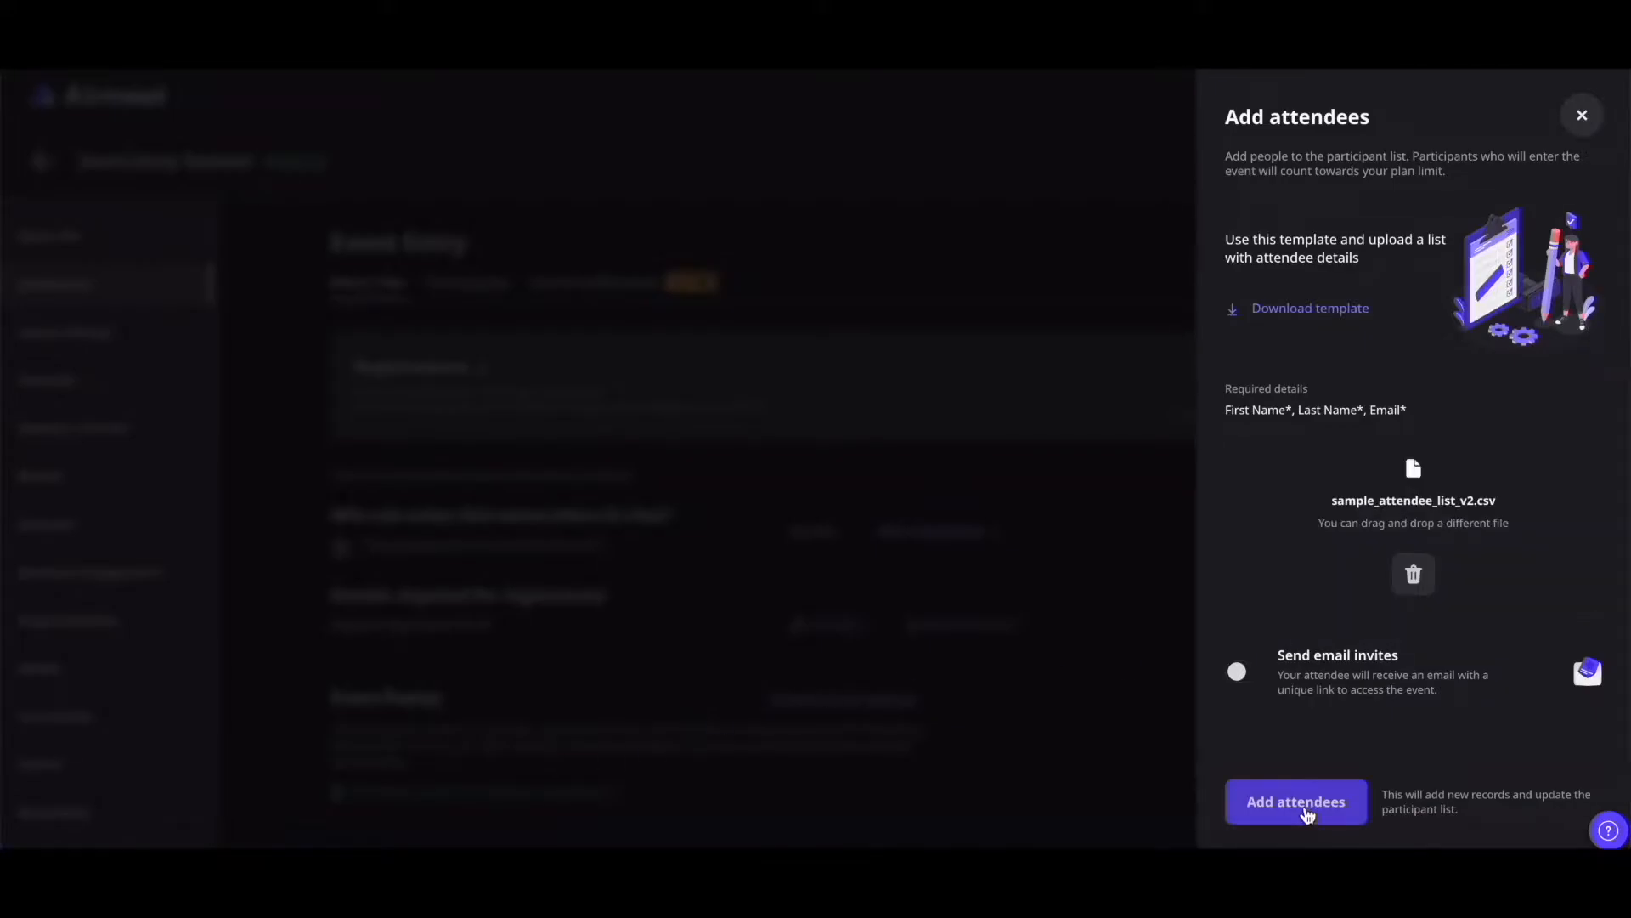
left_click(1307, 812)
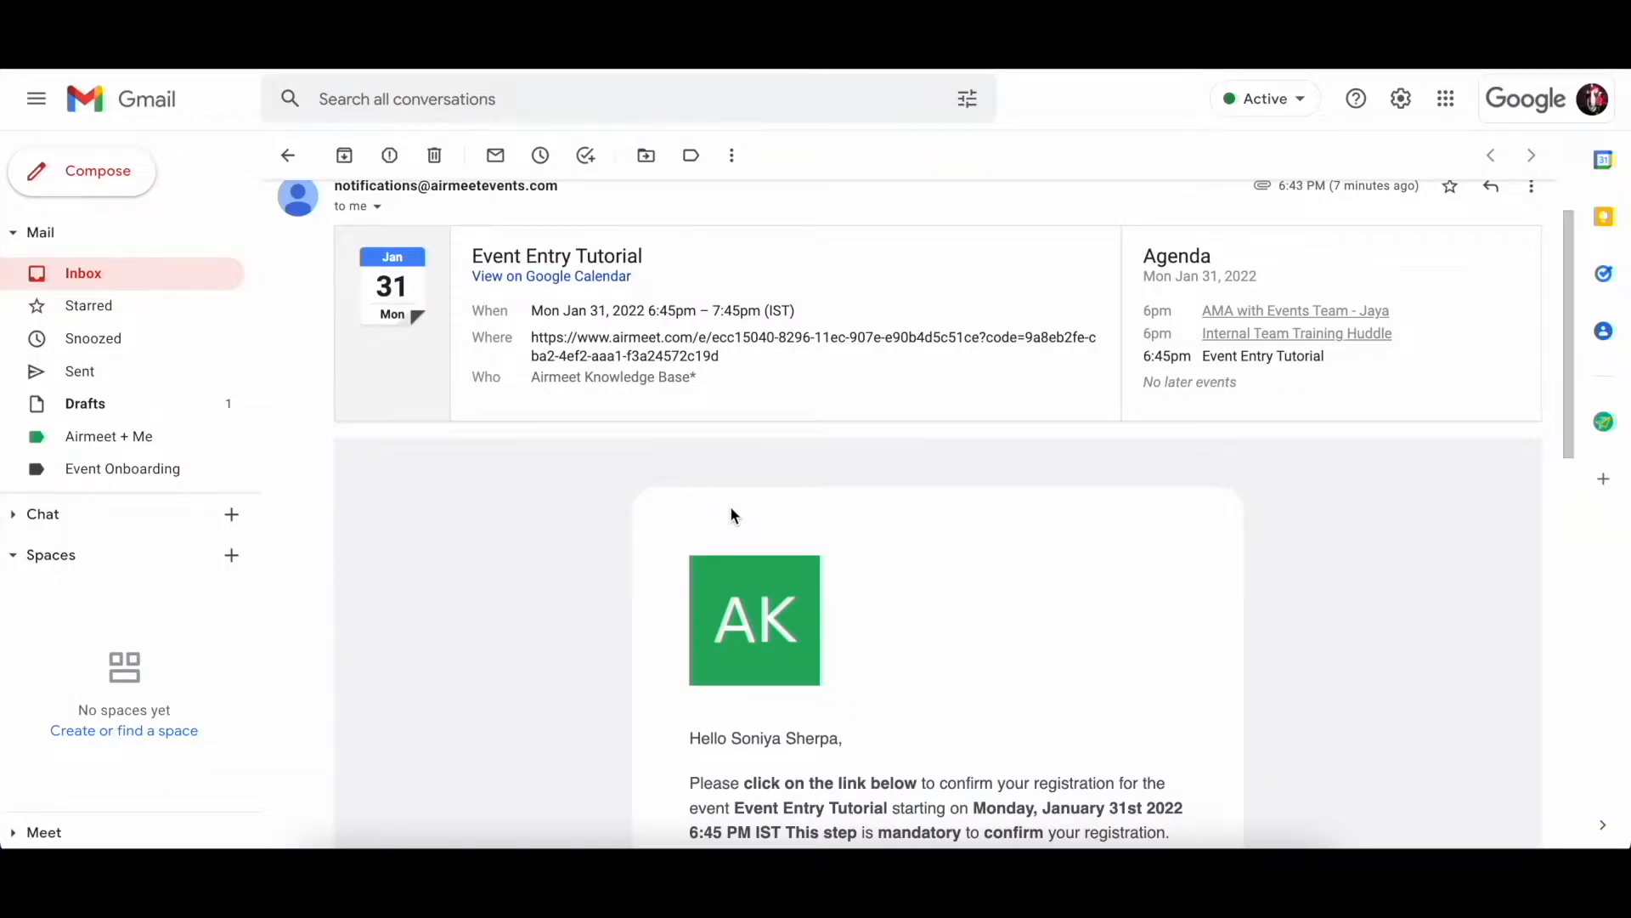
Follow the airmeet.com link in the Gmail email and submit the prefilled registration details
scroll(731, 506, "down", 4)
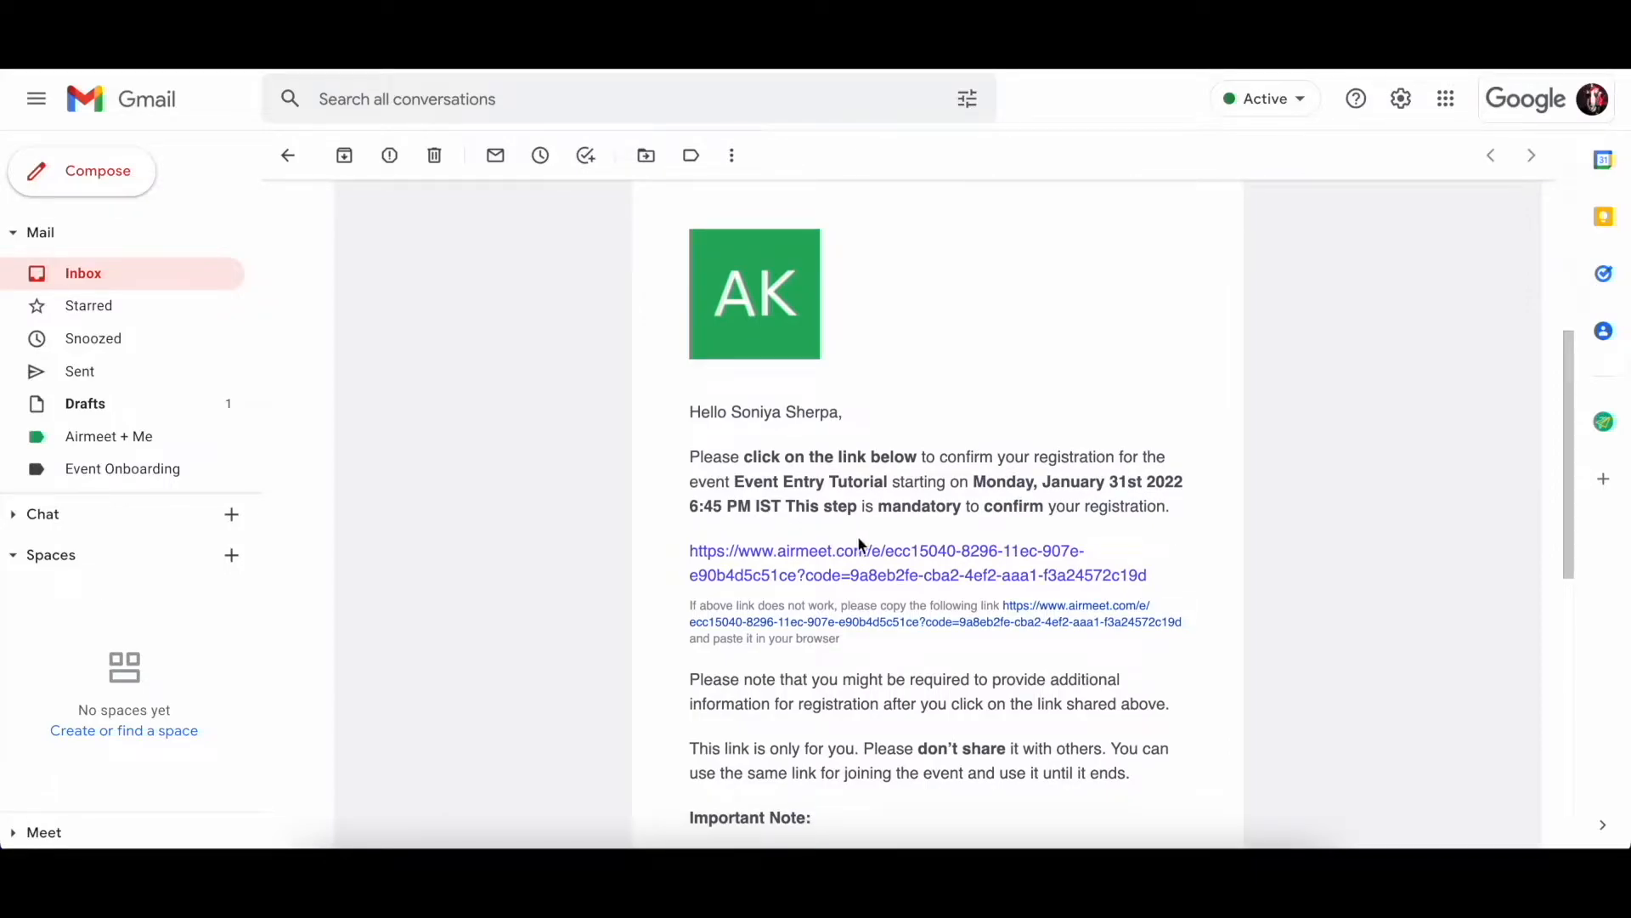
scroll(987, 374, "down", 1)
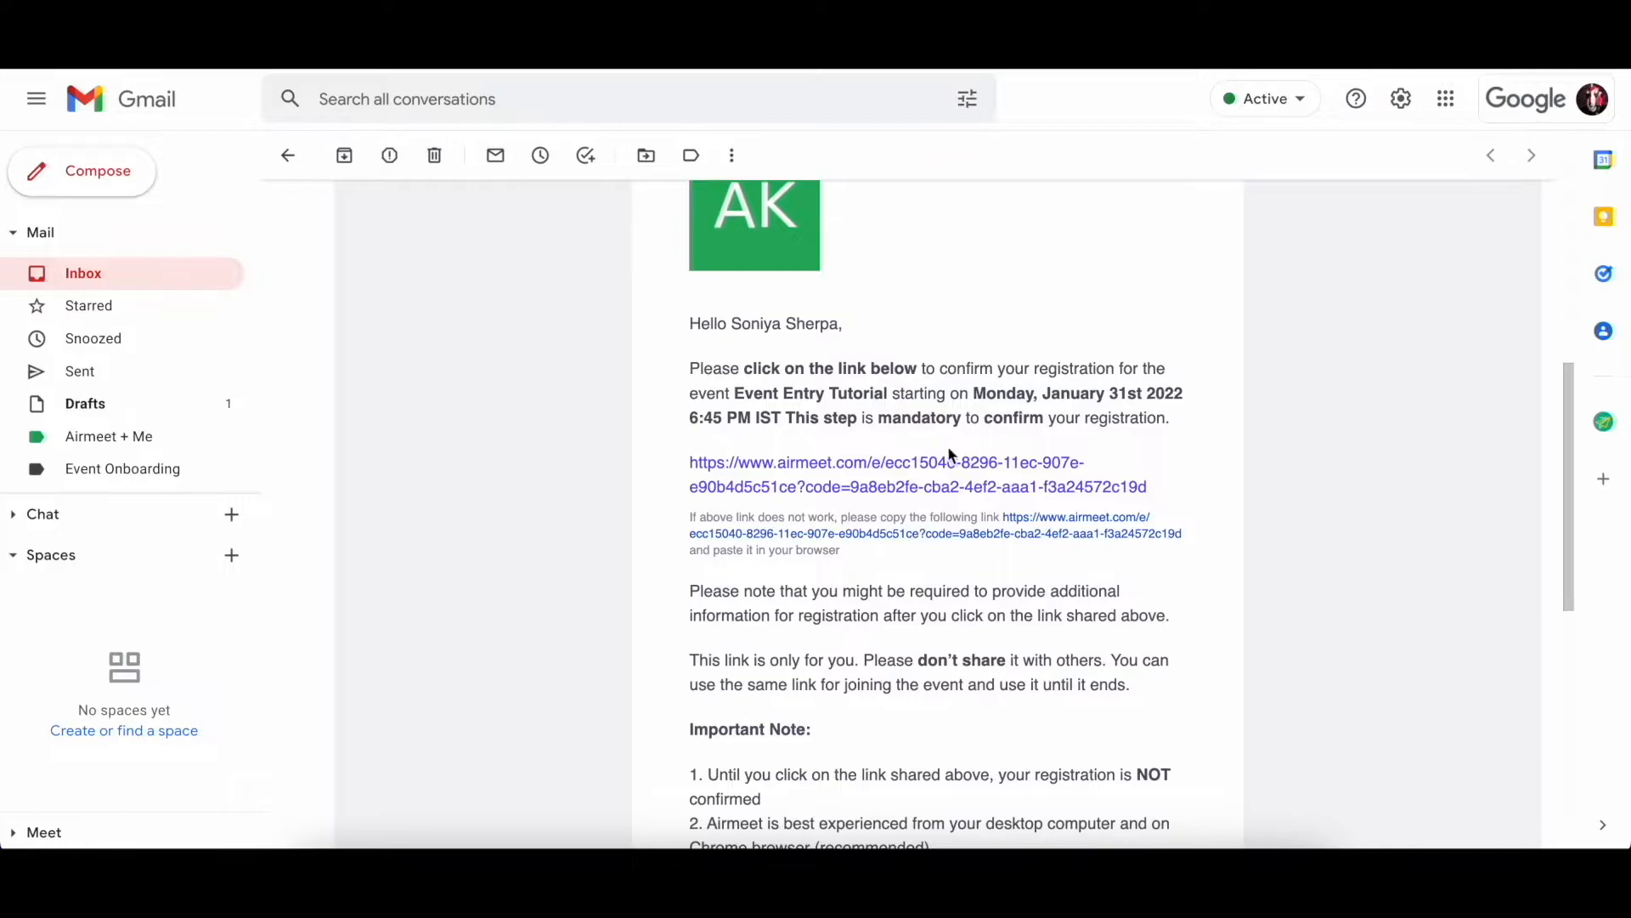
left_click(950, 486)
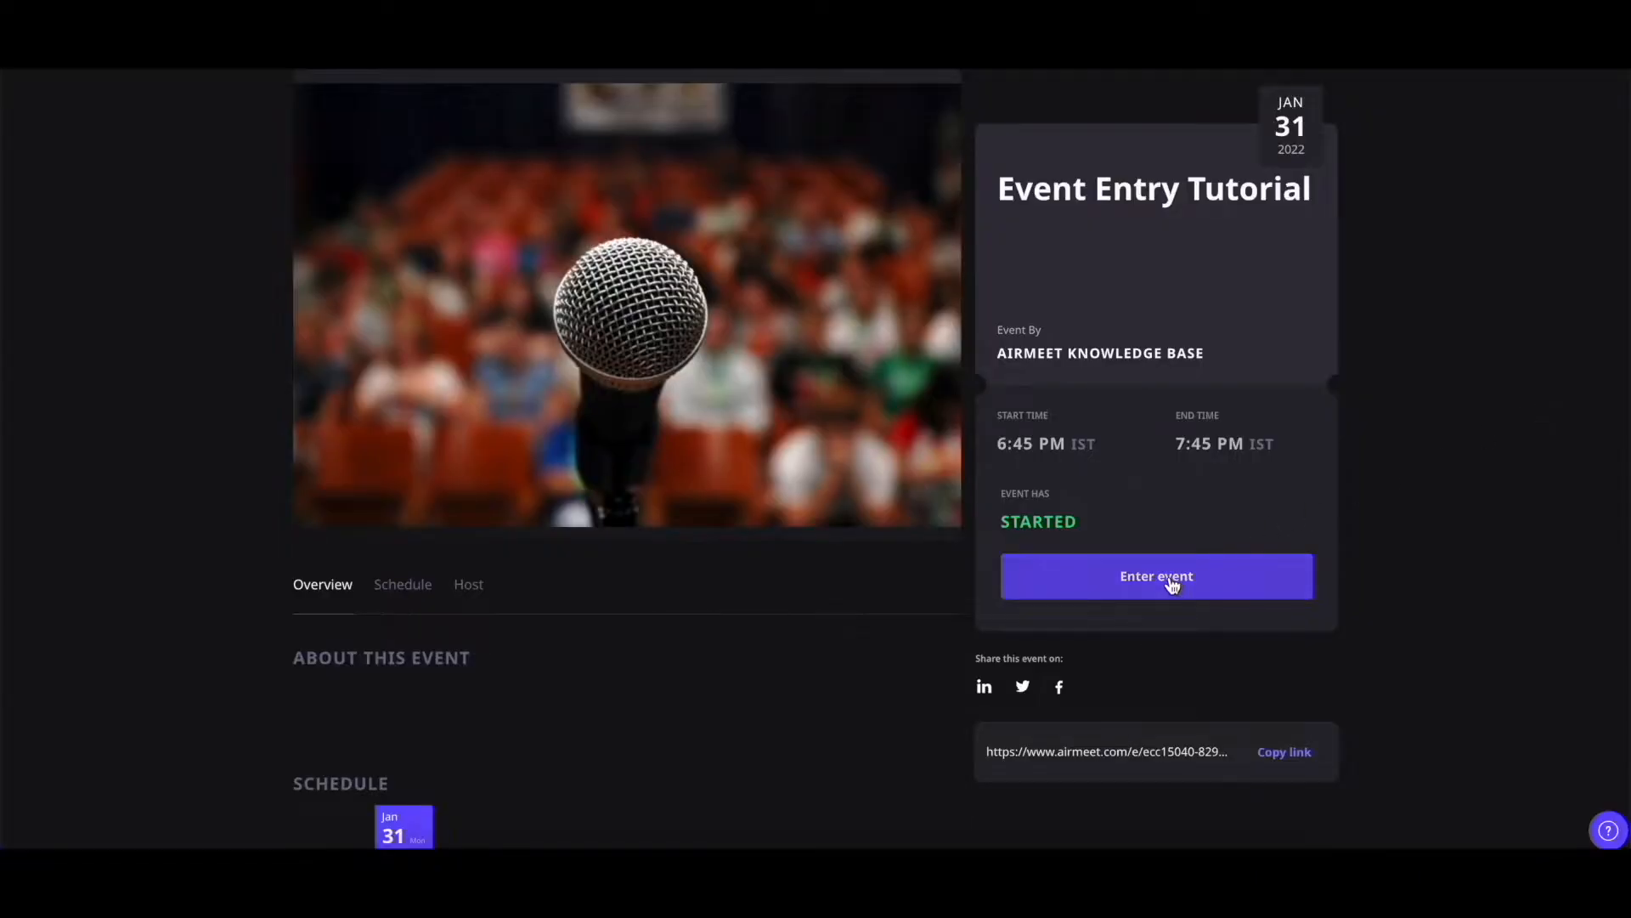
left_click(1171, 585)
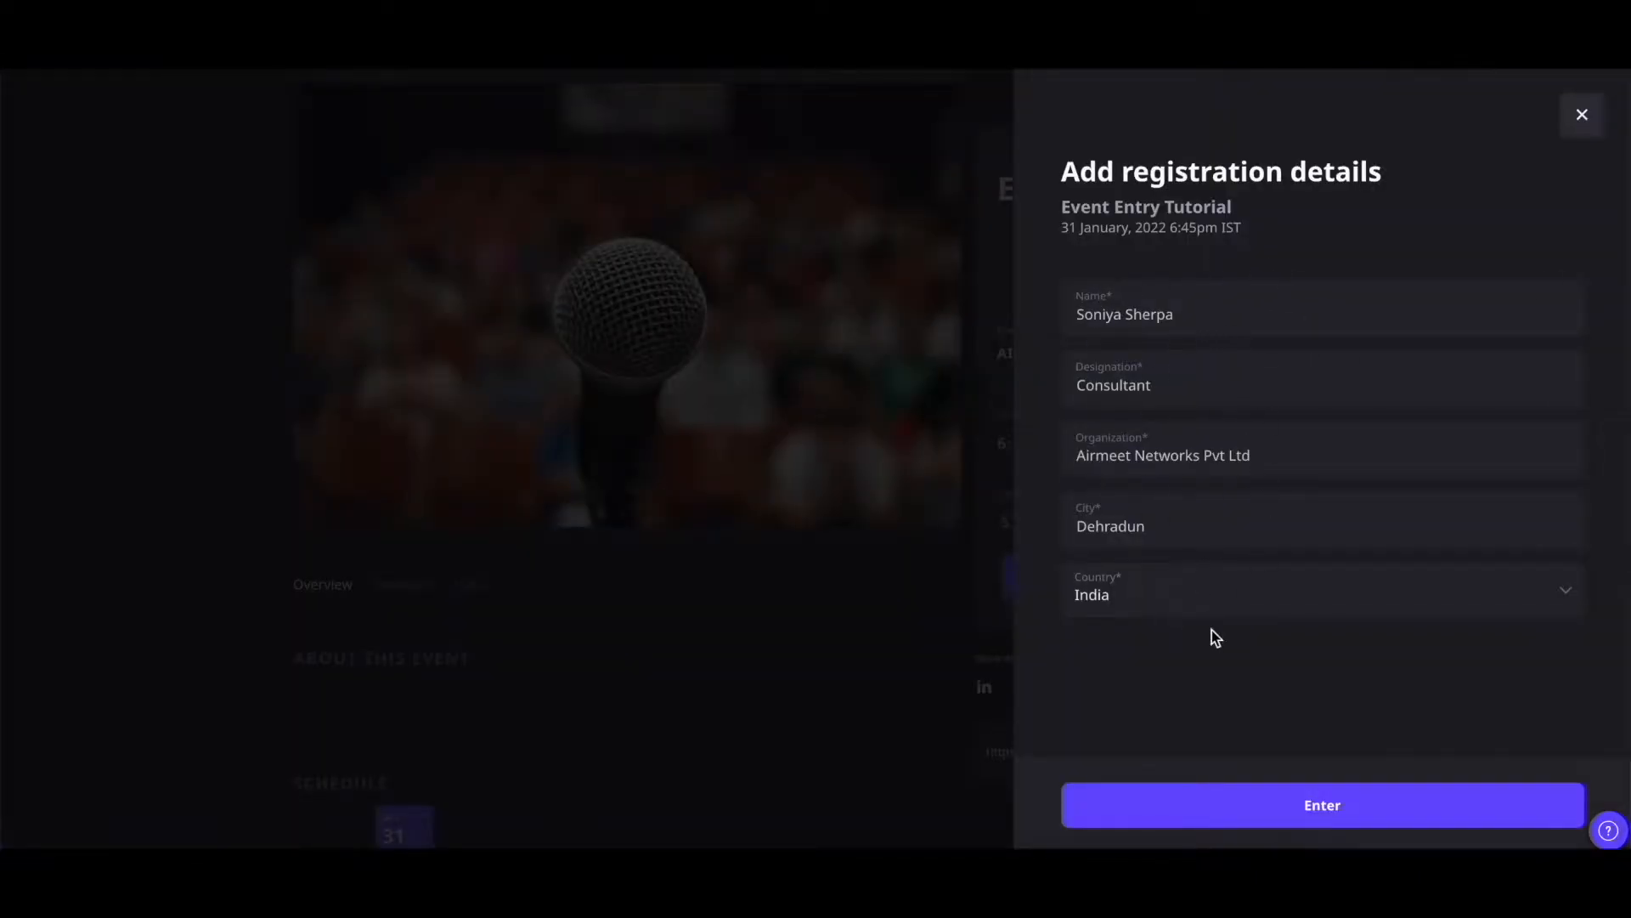
left_click(1310, 811)
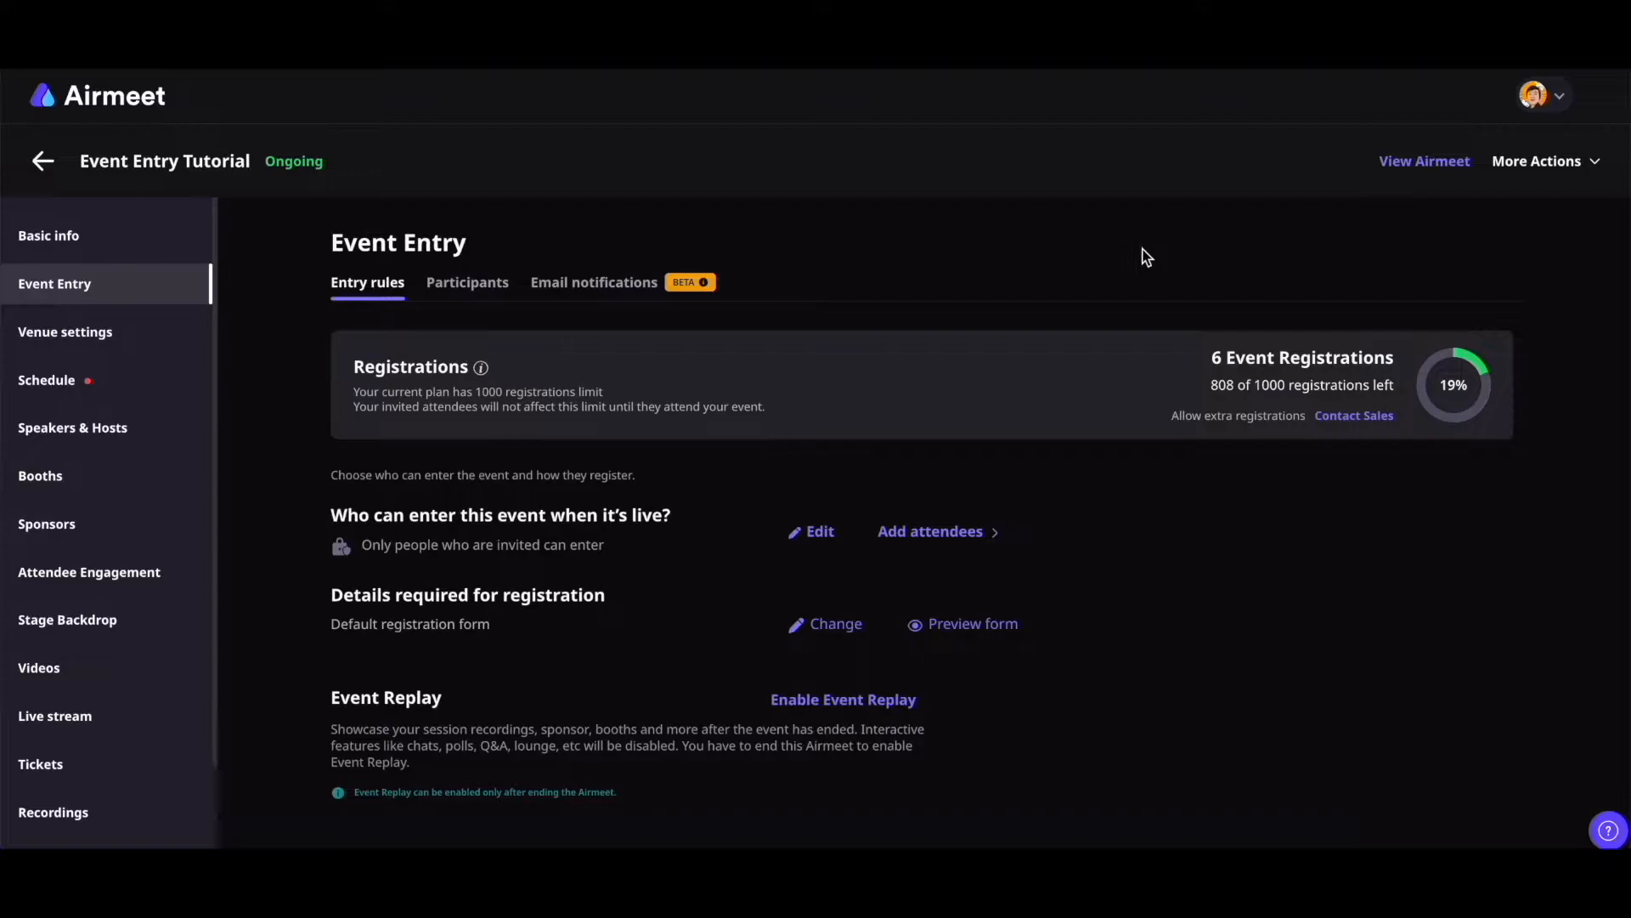
Change the entry rule to 'Anyone can enter after sign in', save, and return to Basic info
left_click(818, 533)
left_click(1234, 584)
scroll(1388, 629, "down", 2)
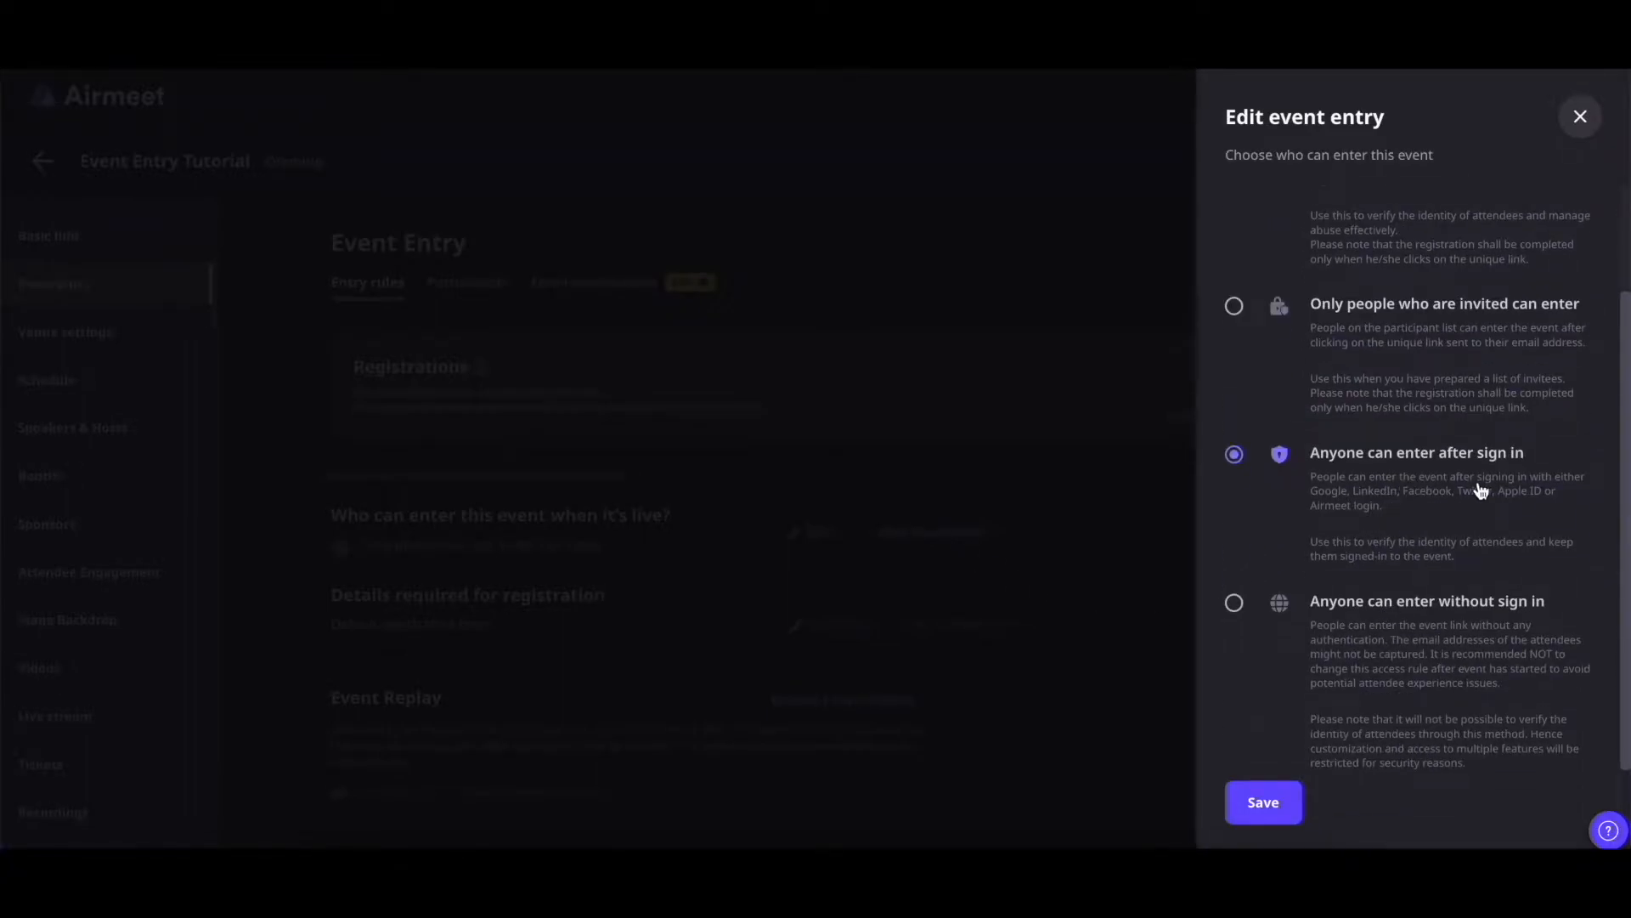
left_click(1276, 803)
left_click(127, 253)
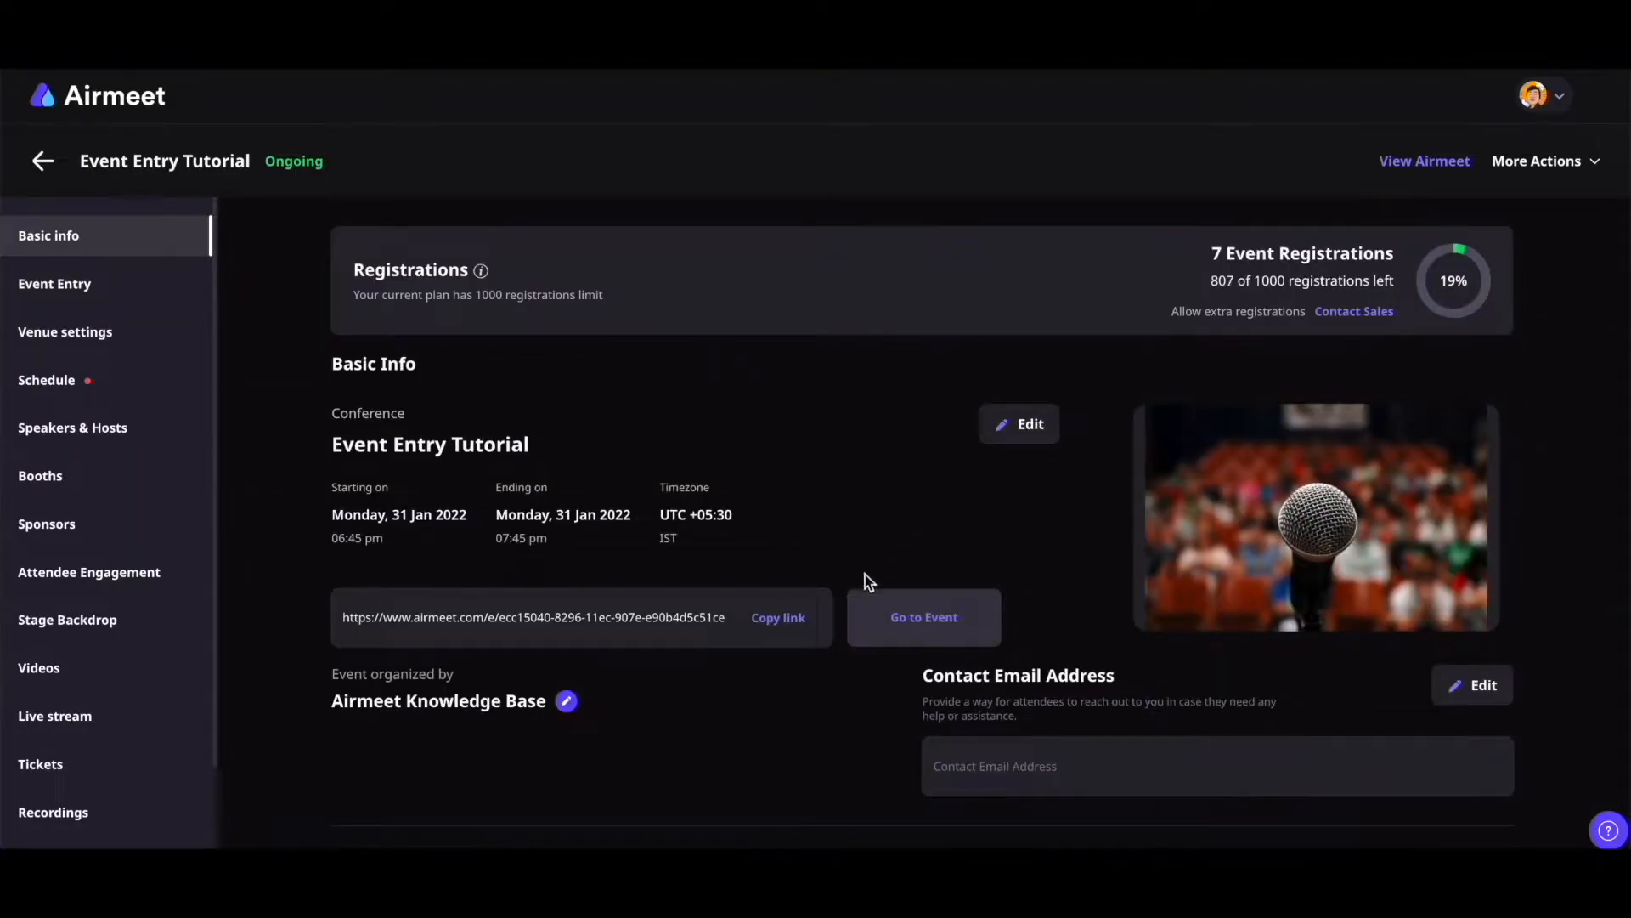
left_click(783, 621)
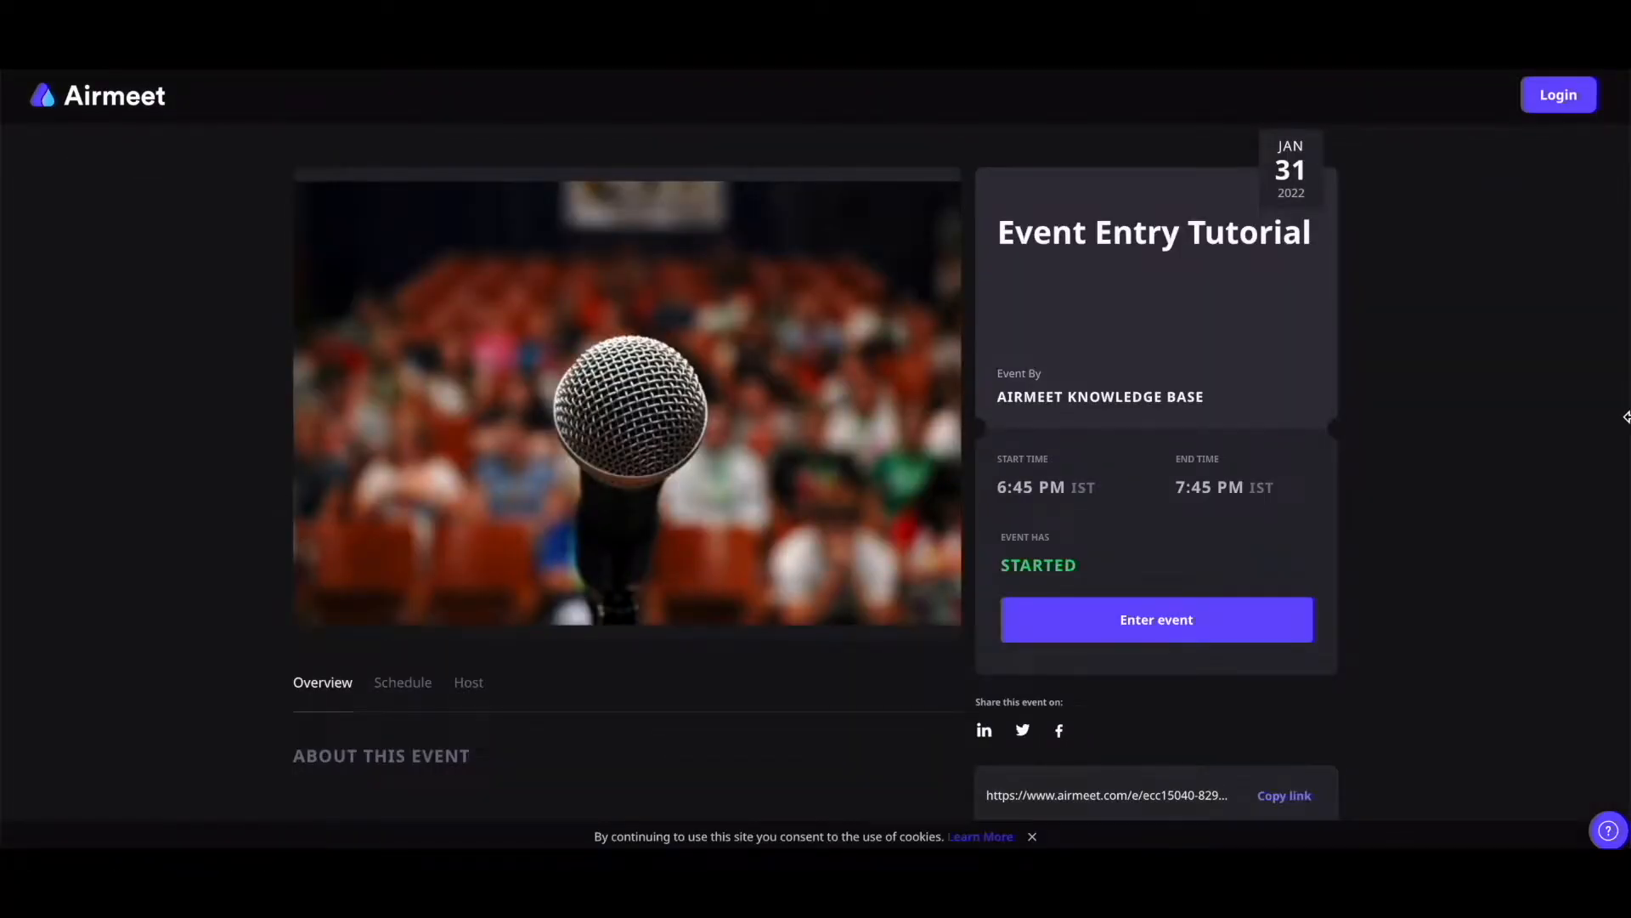
left_click(1190, 630)
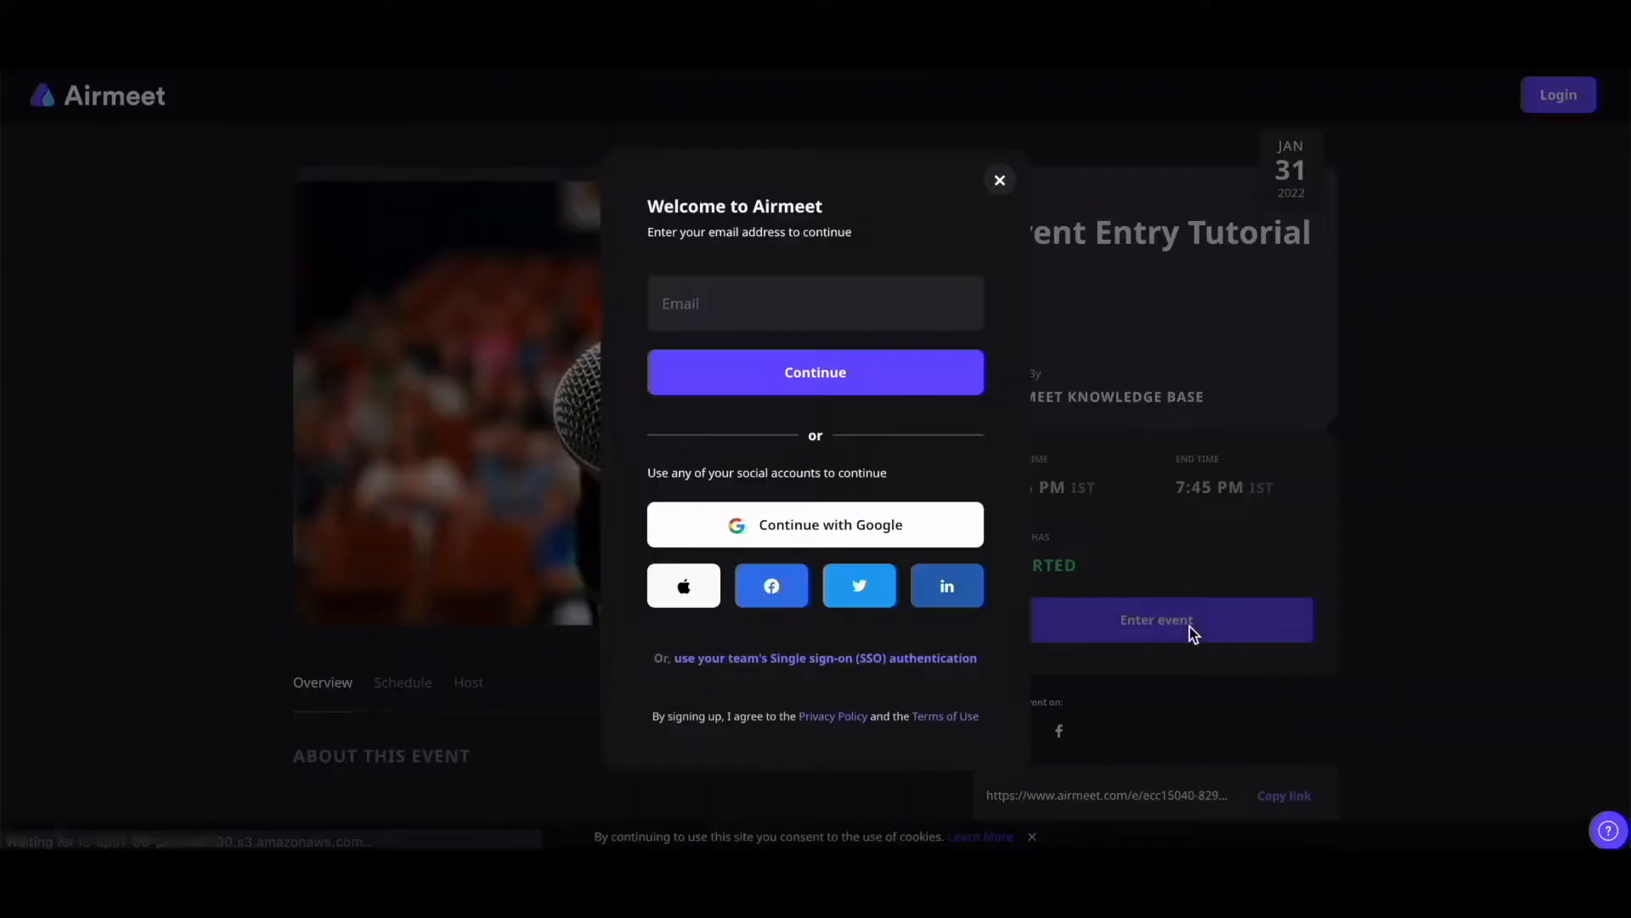
scroll(1190, 629, "down", 1)
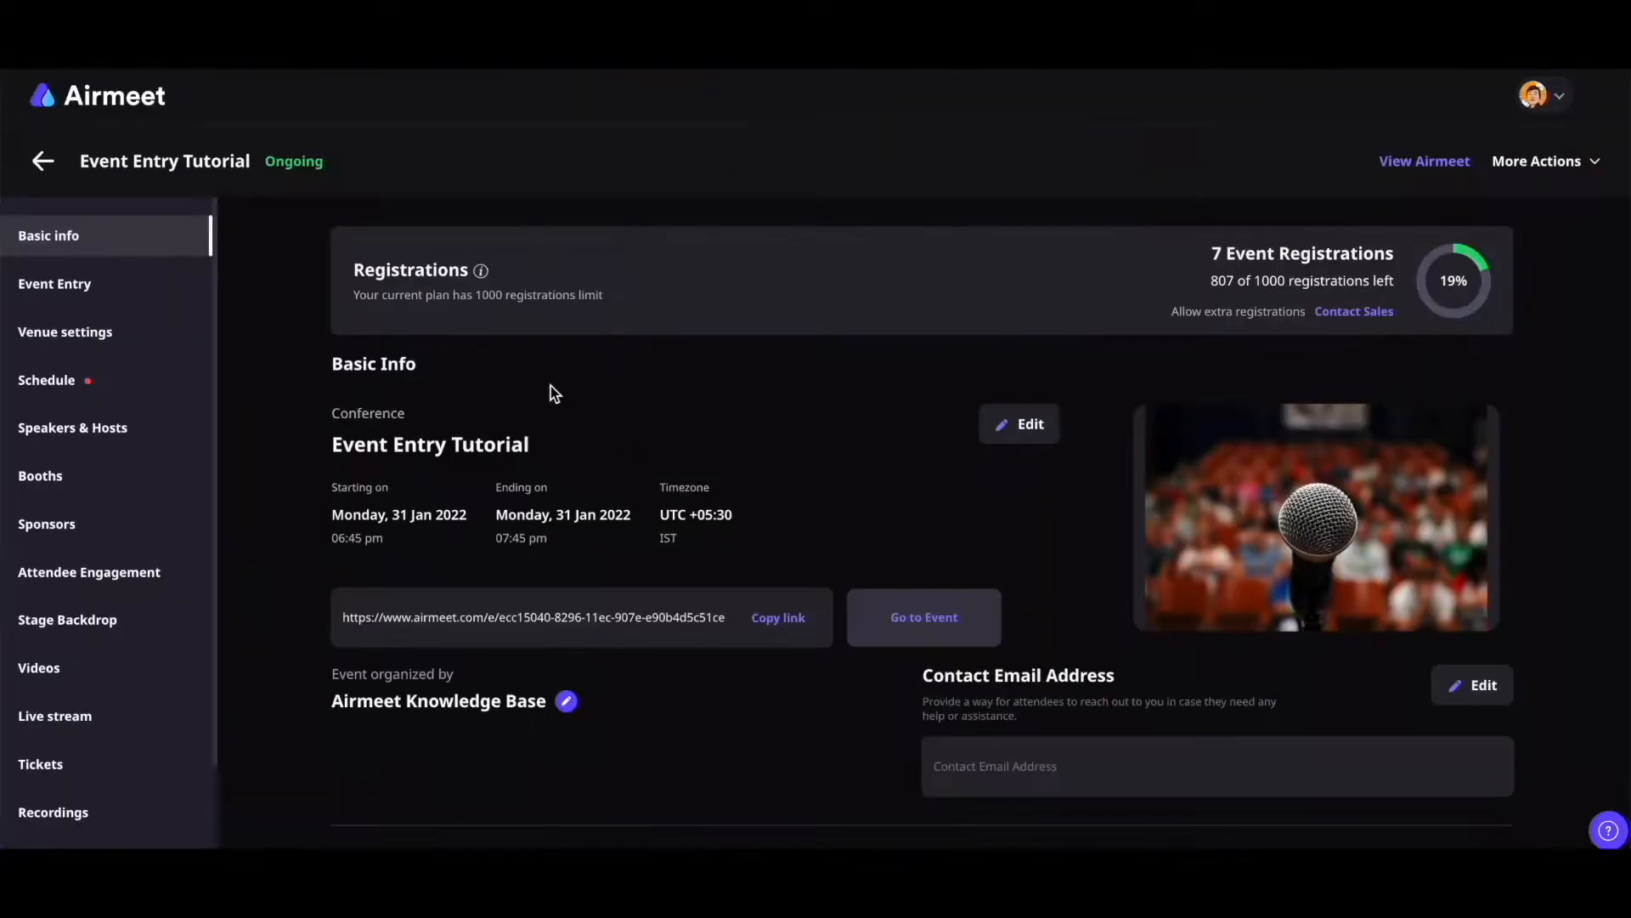
Select 'Anyone can enter without sign in' in the Event Entry who-can-enter options
left_click(78, 293)
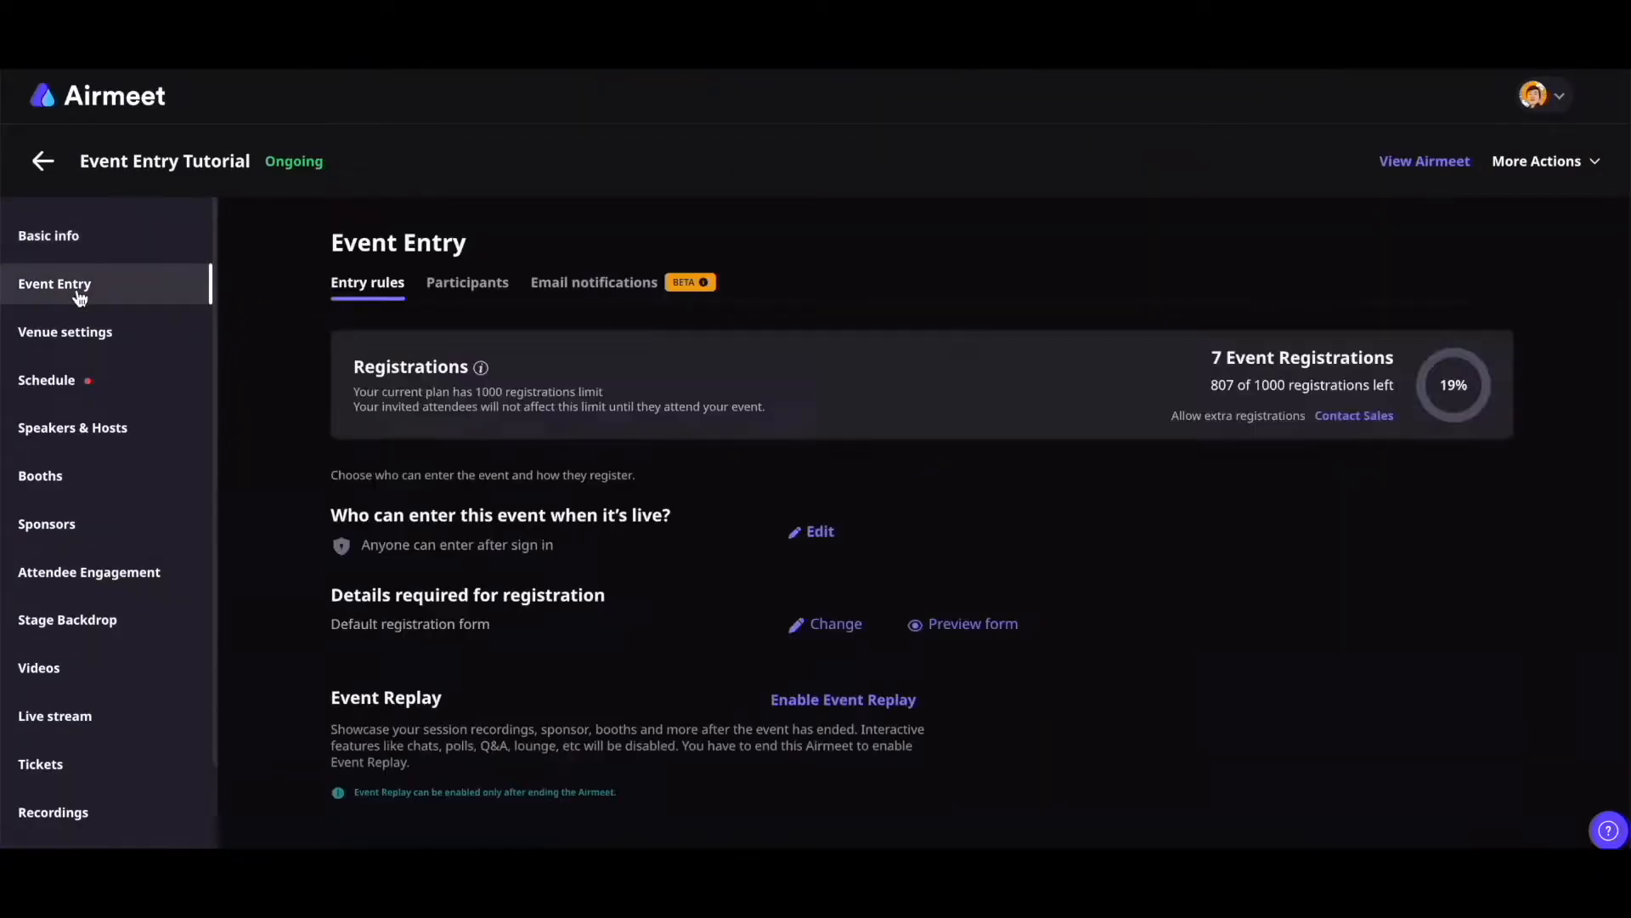
left_click(835, 548)
scroll(1376, 629, "down", 2)
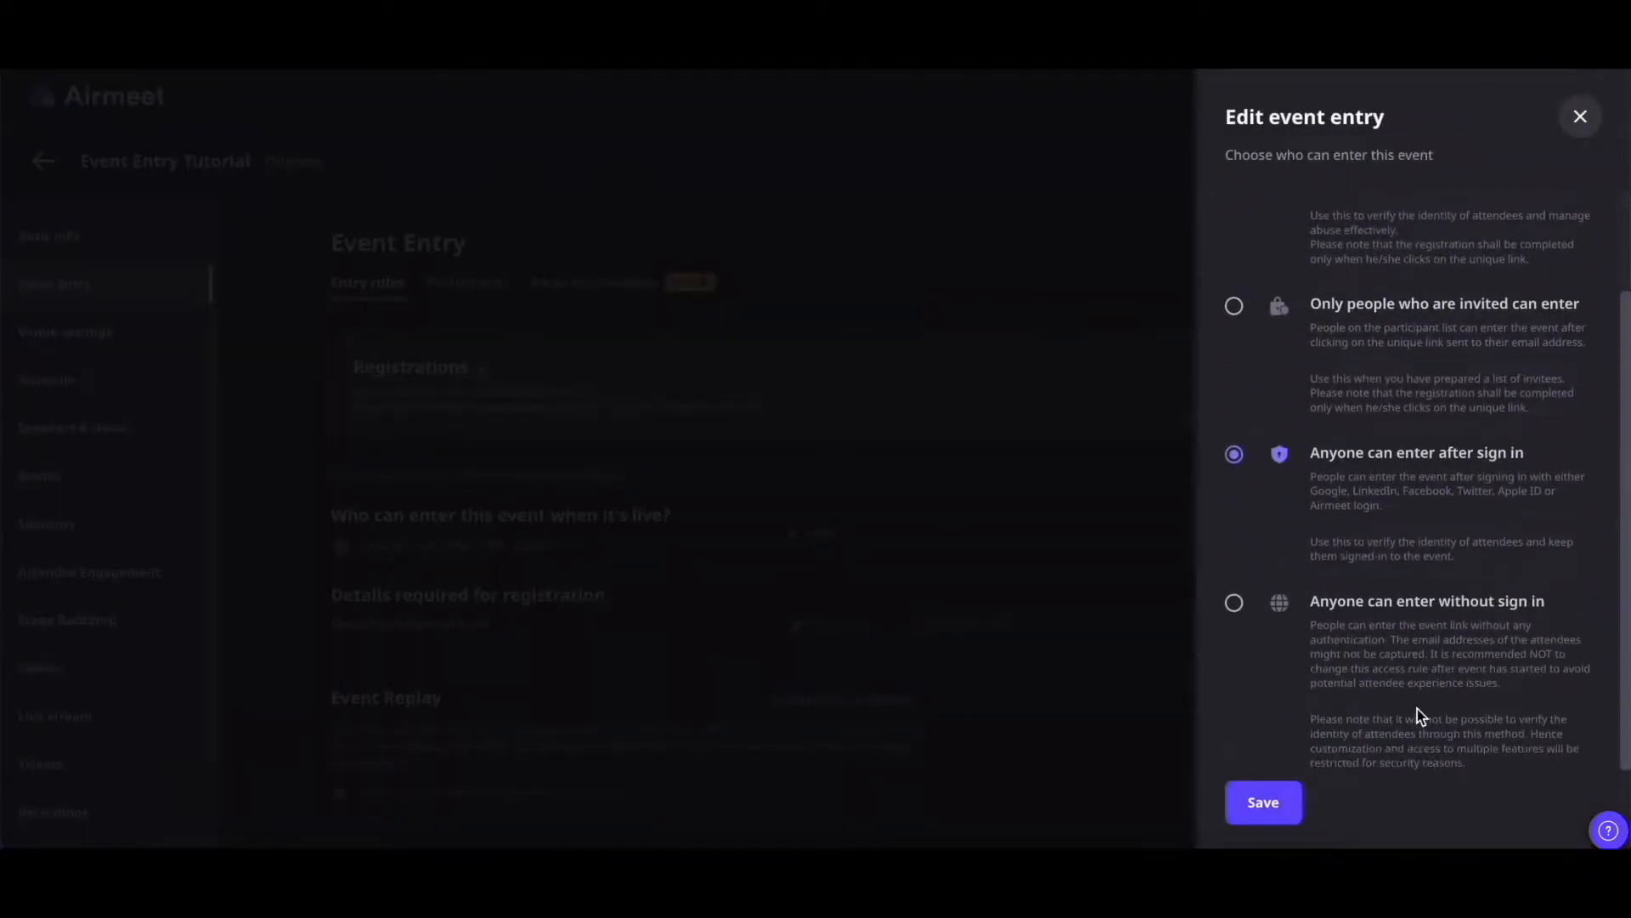
left_click(1234, 604)
Save the no-sign-in rule, then copy the event link and try entering as an attendee
left_click(1278, 800)
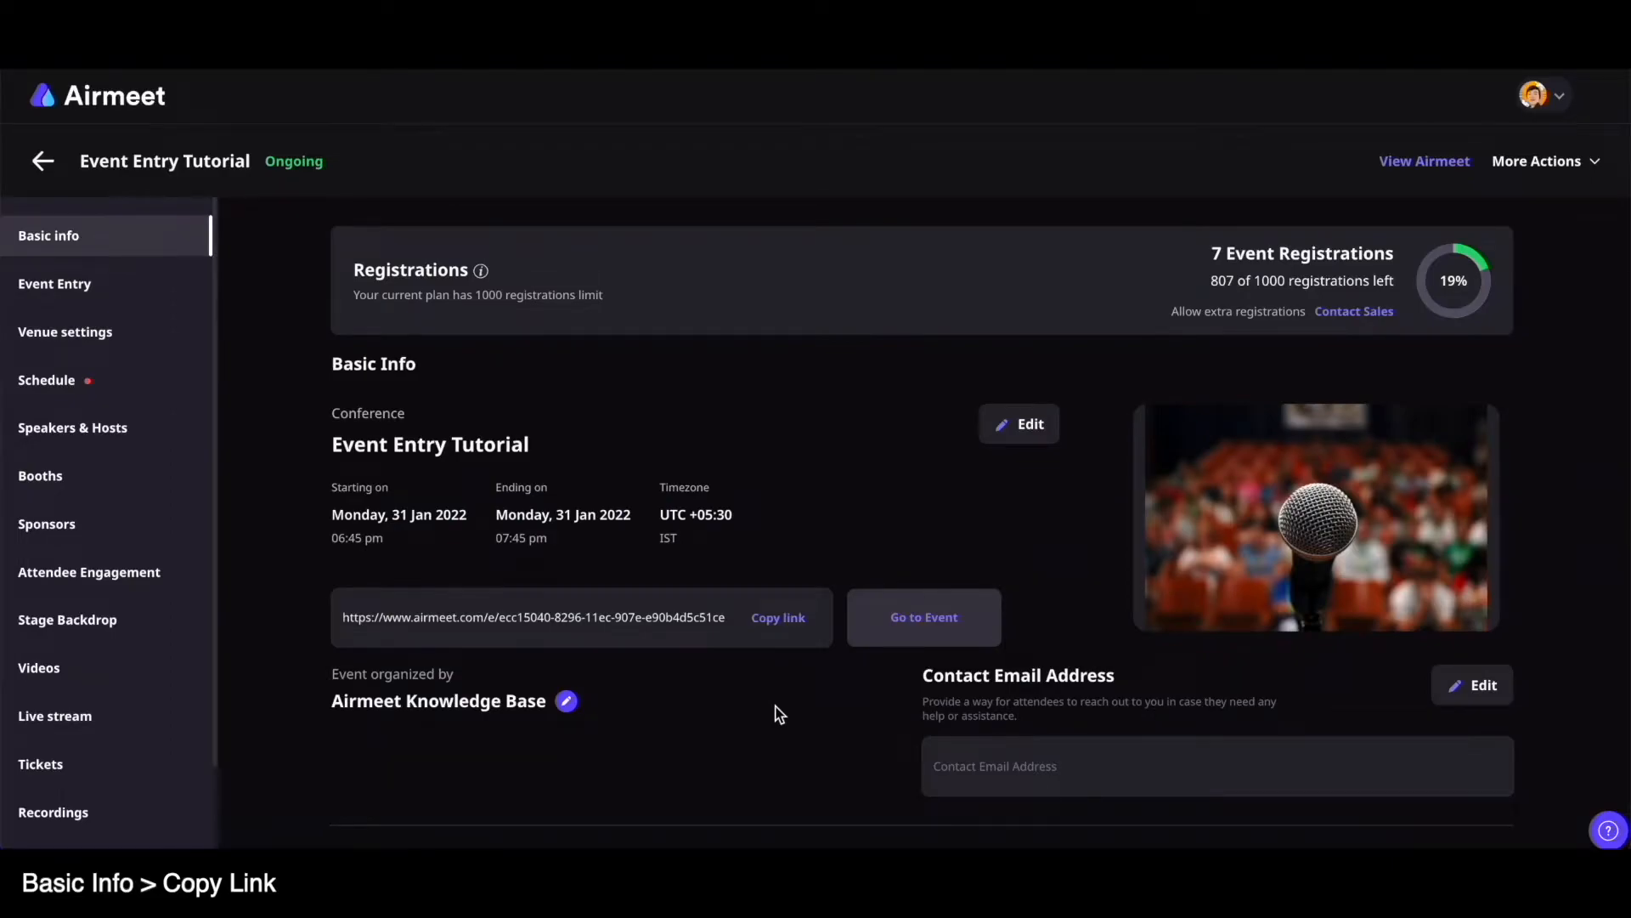
left_click(777, 618)
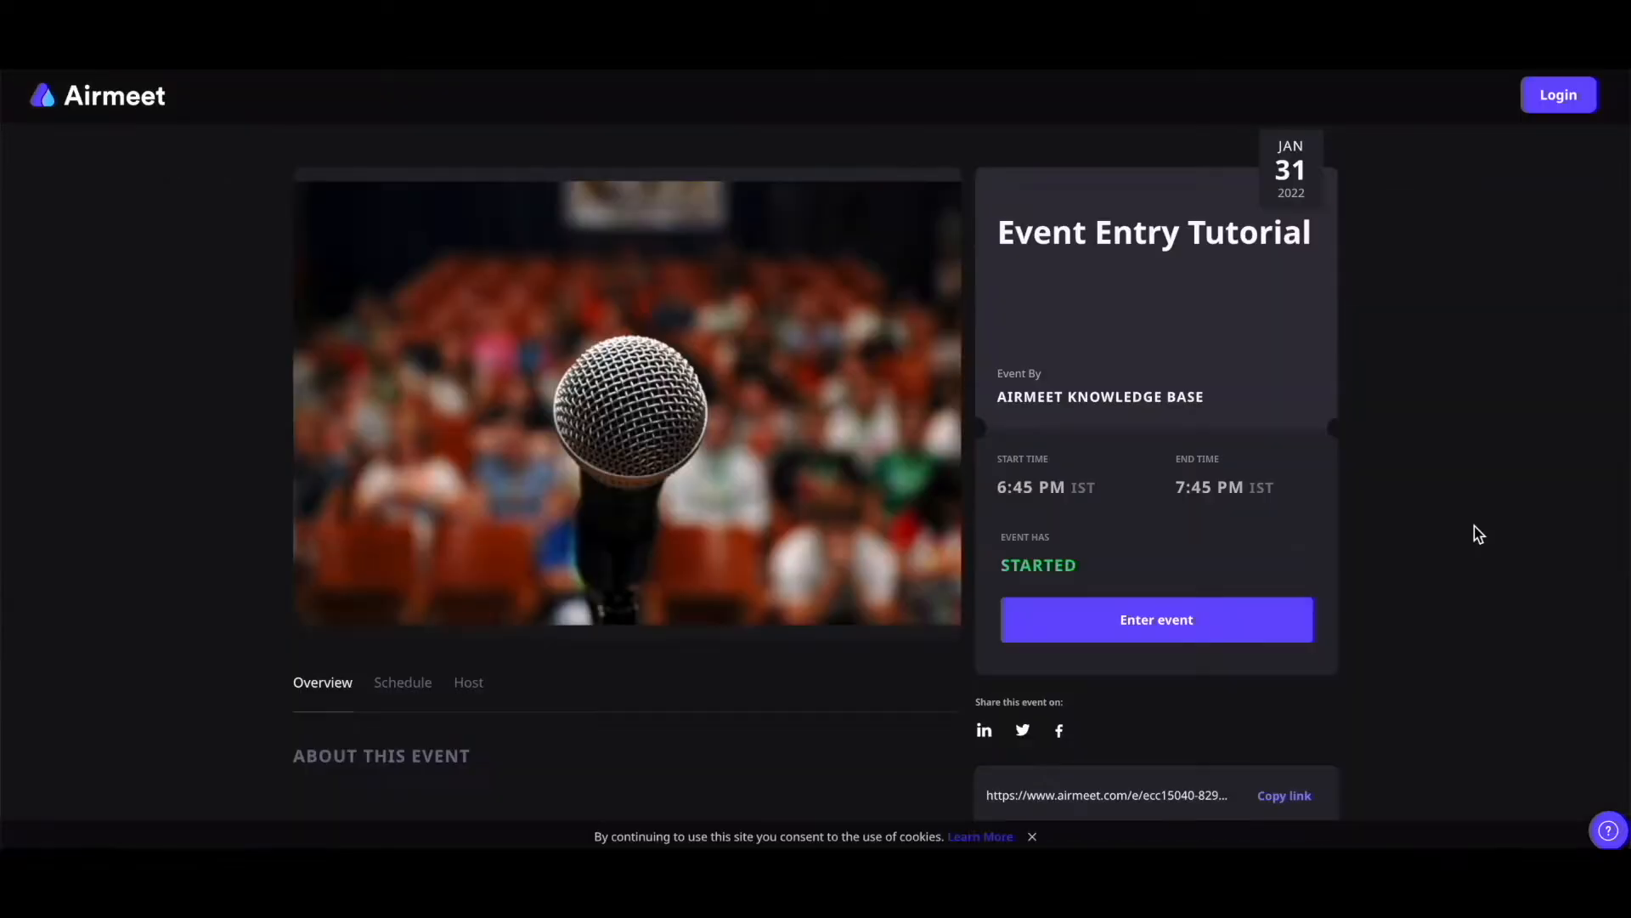
left_click(1232, 623)
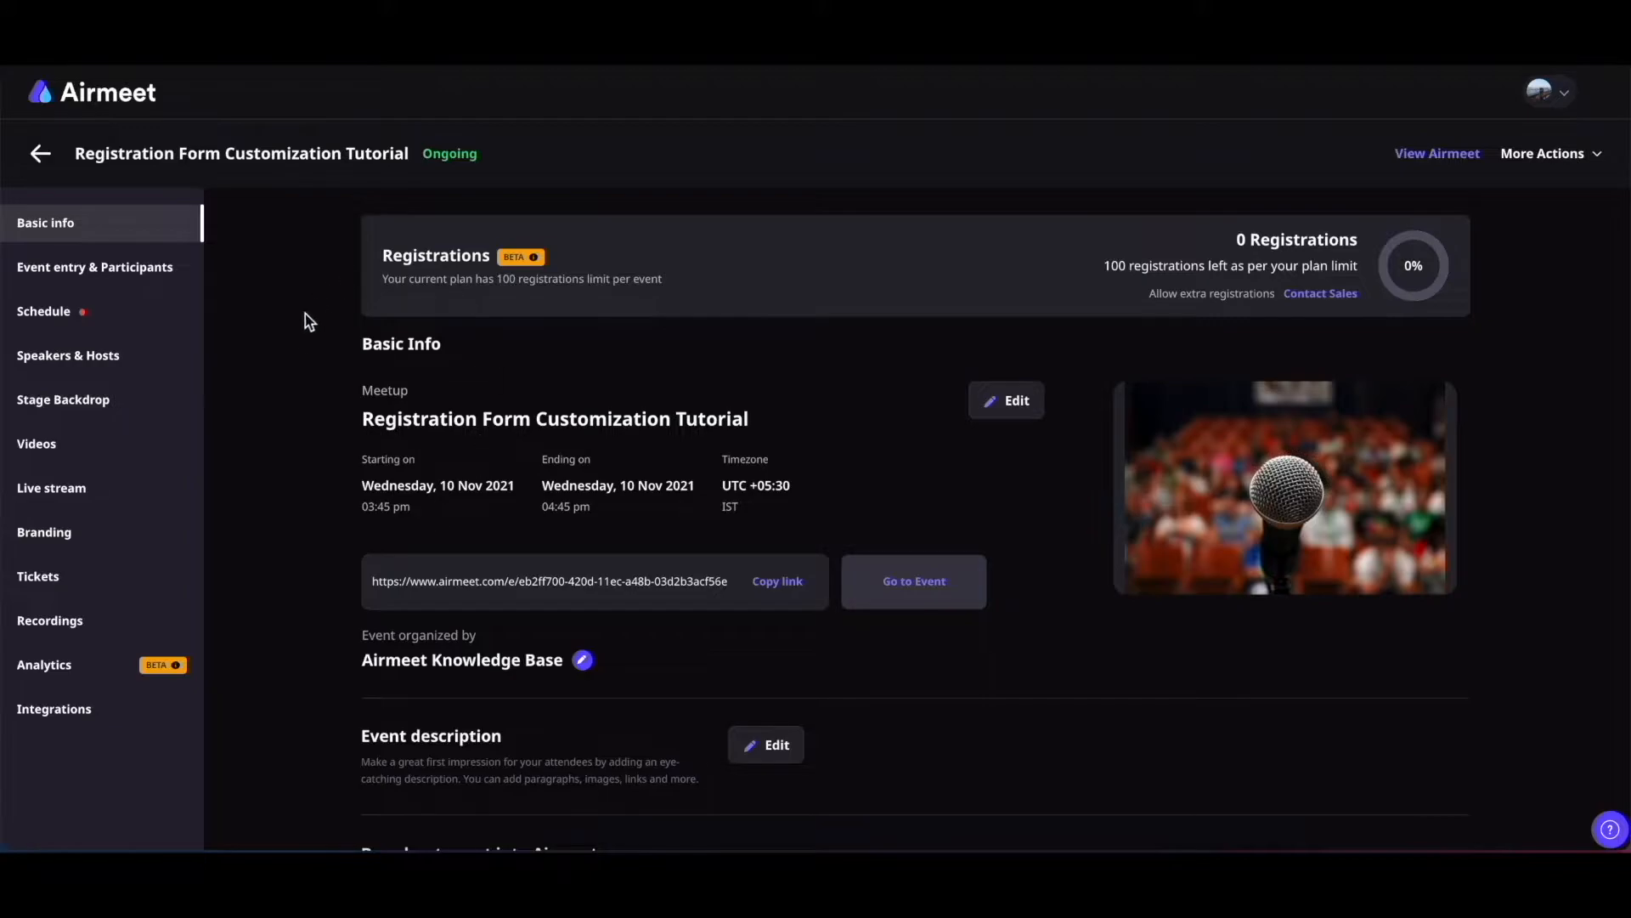
Go to Event entry & Participants and open the registration details form editor
left_click(85, 280)
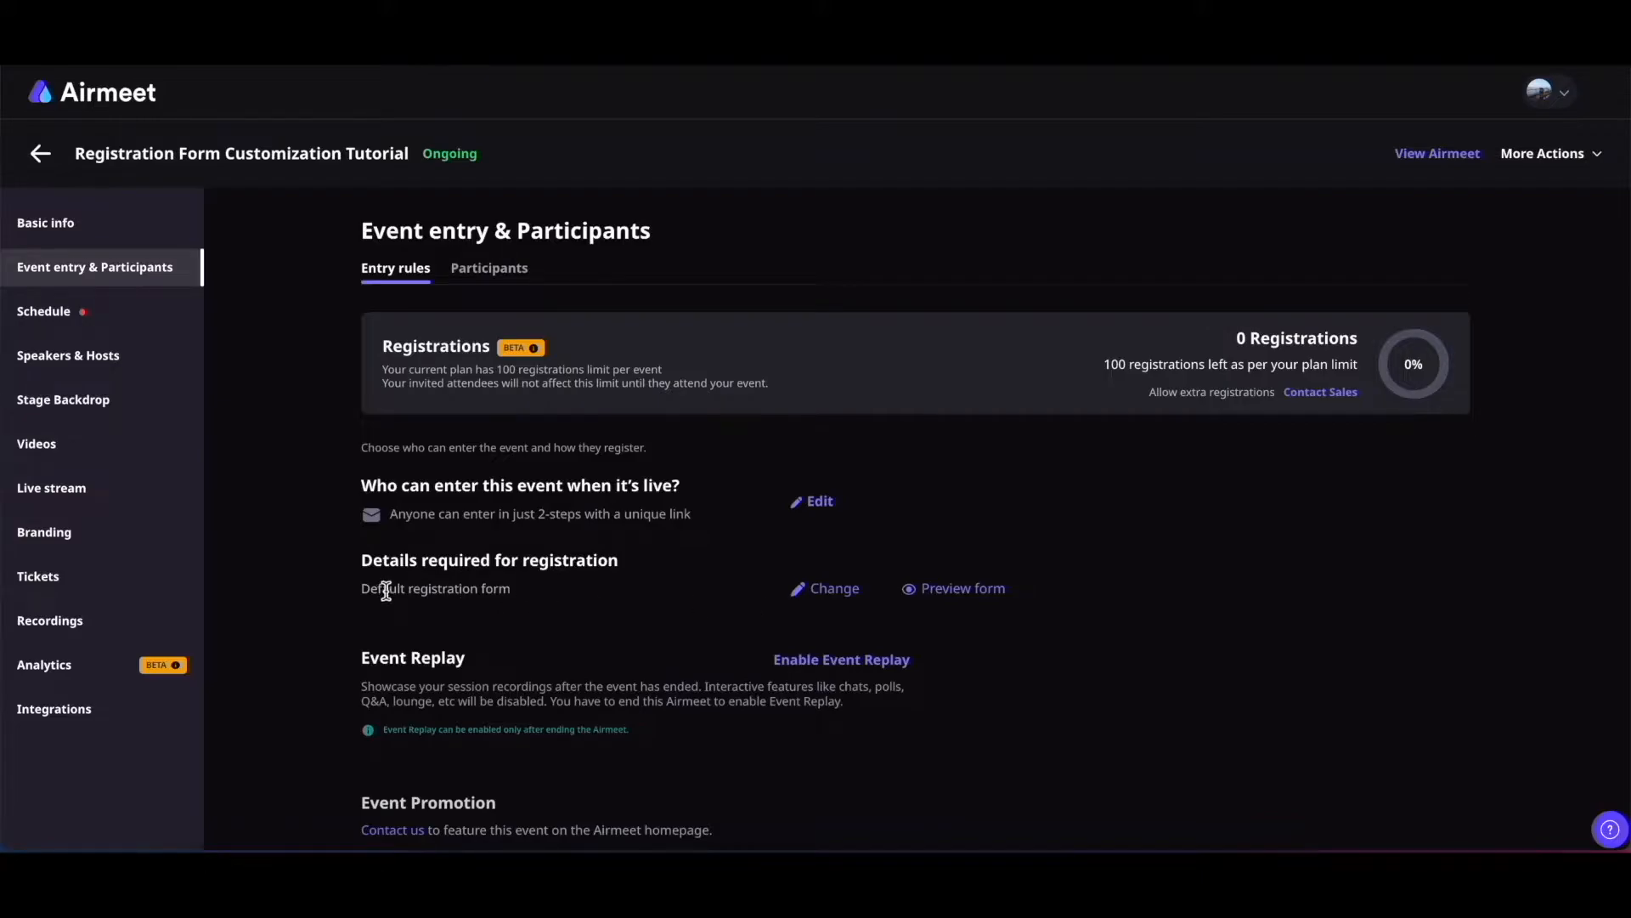
left_click(823, 592)
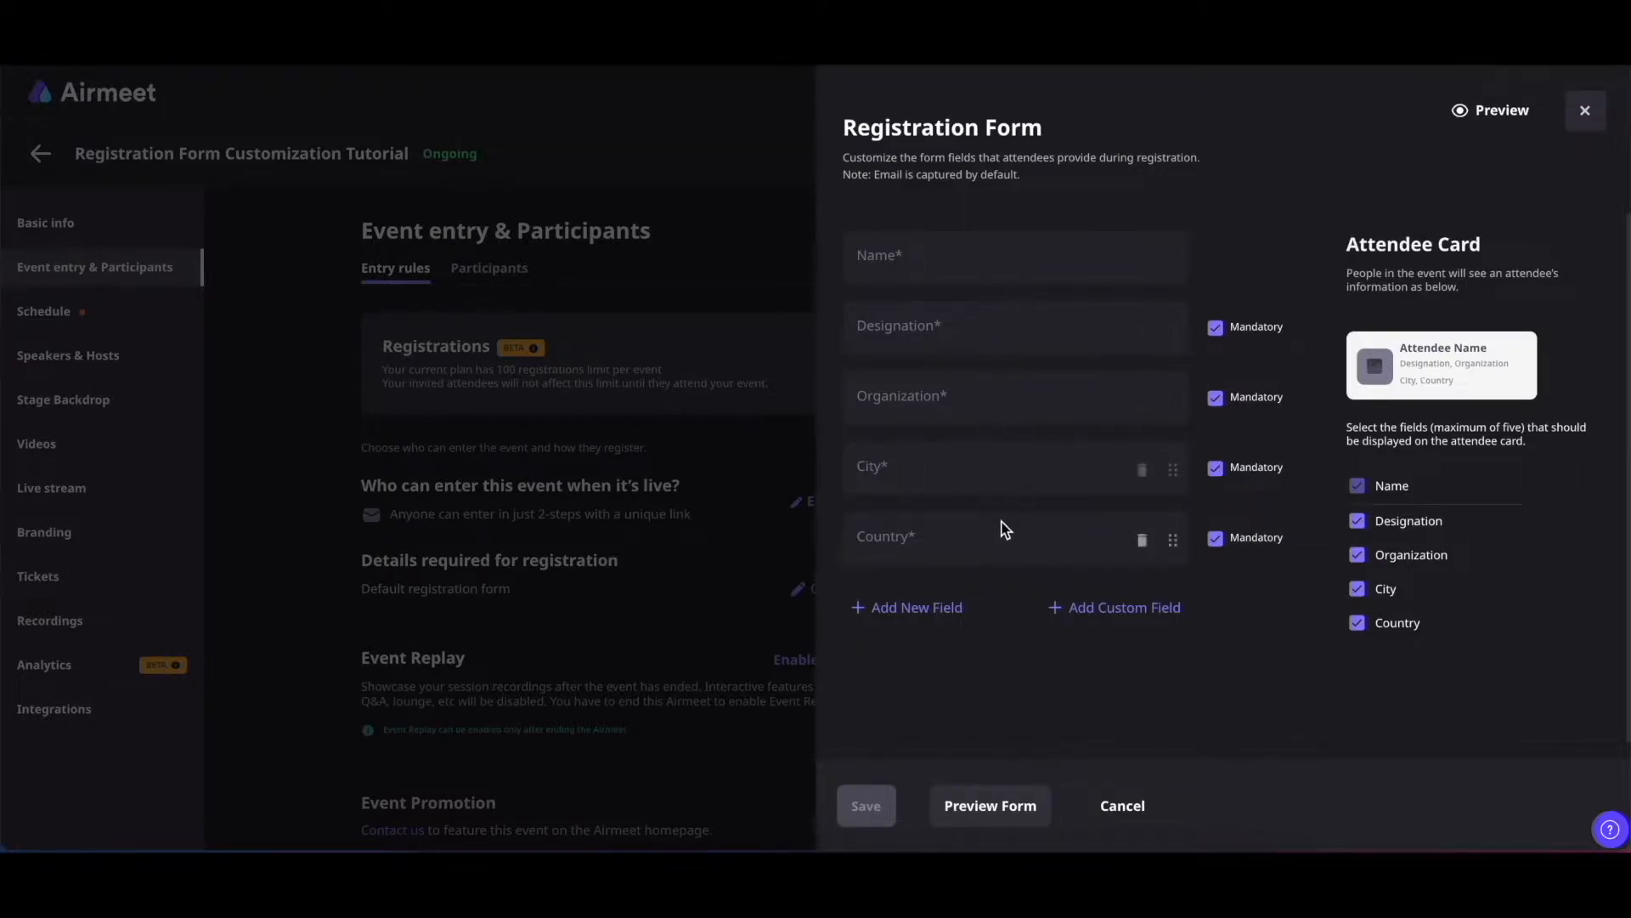
Delete Designation from the form and move Organization below City, keeping City mandatory
left_click(907, 608)
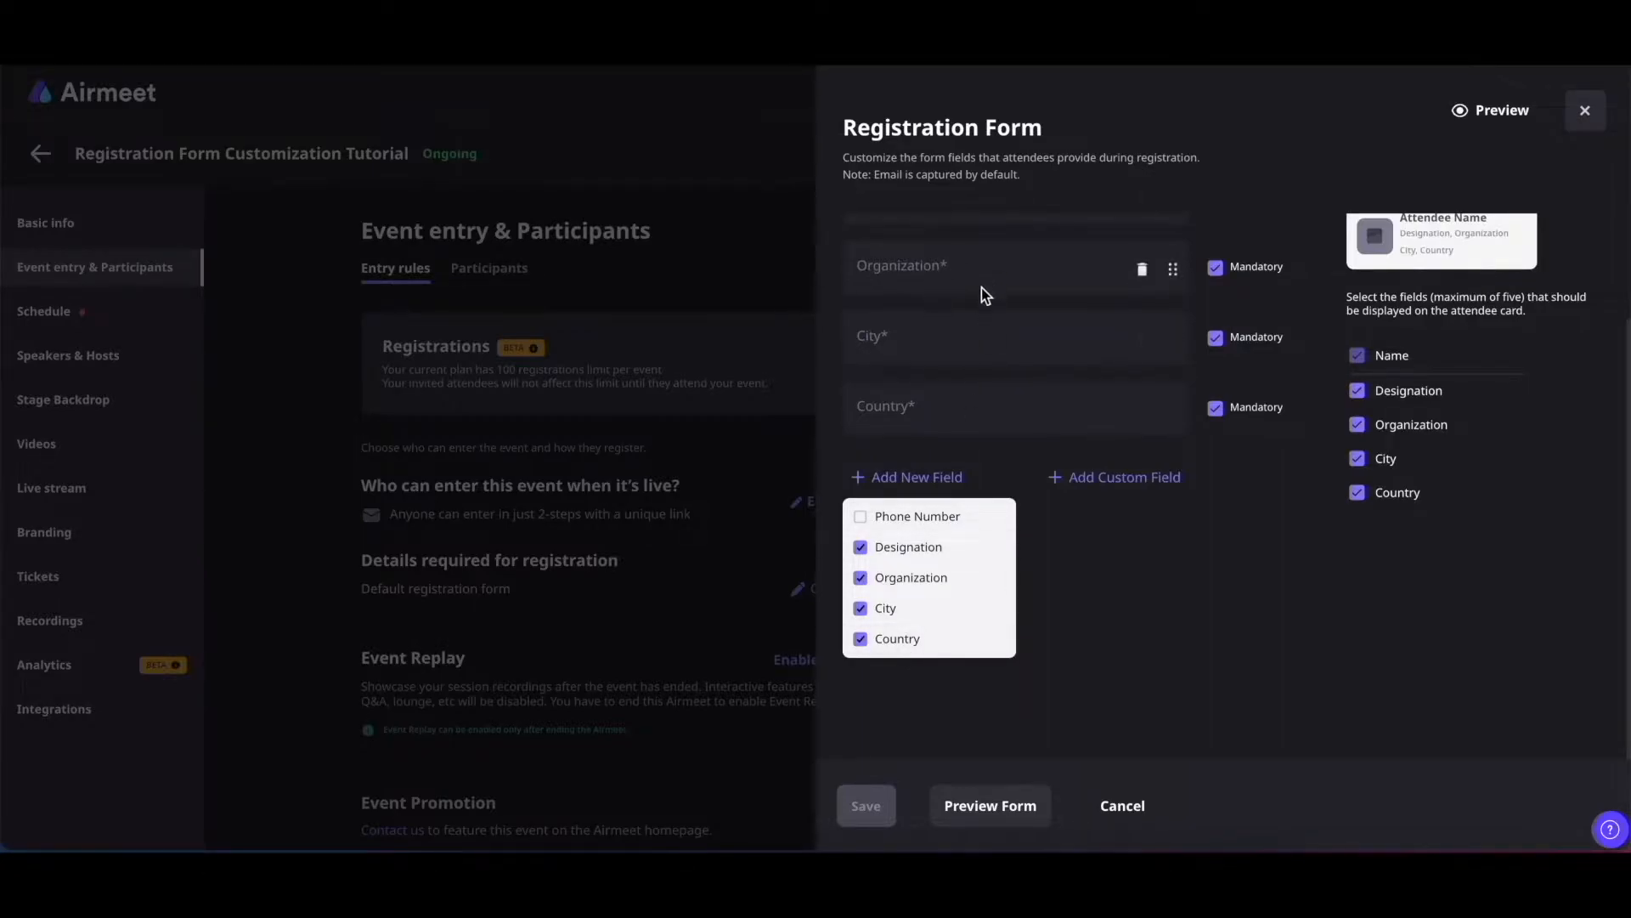
left_click(1114, 478)
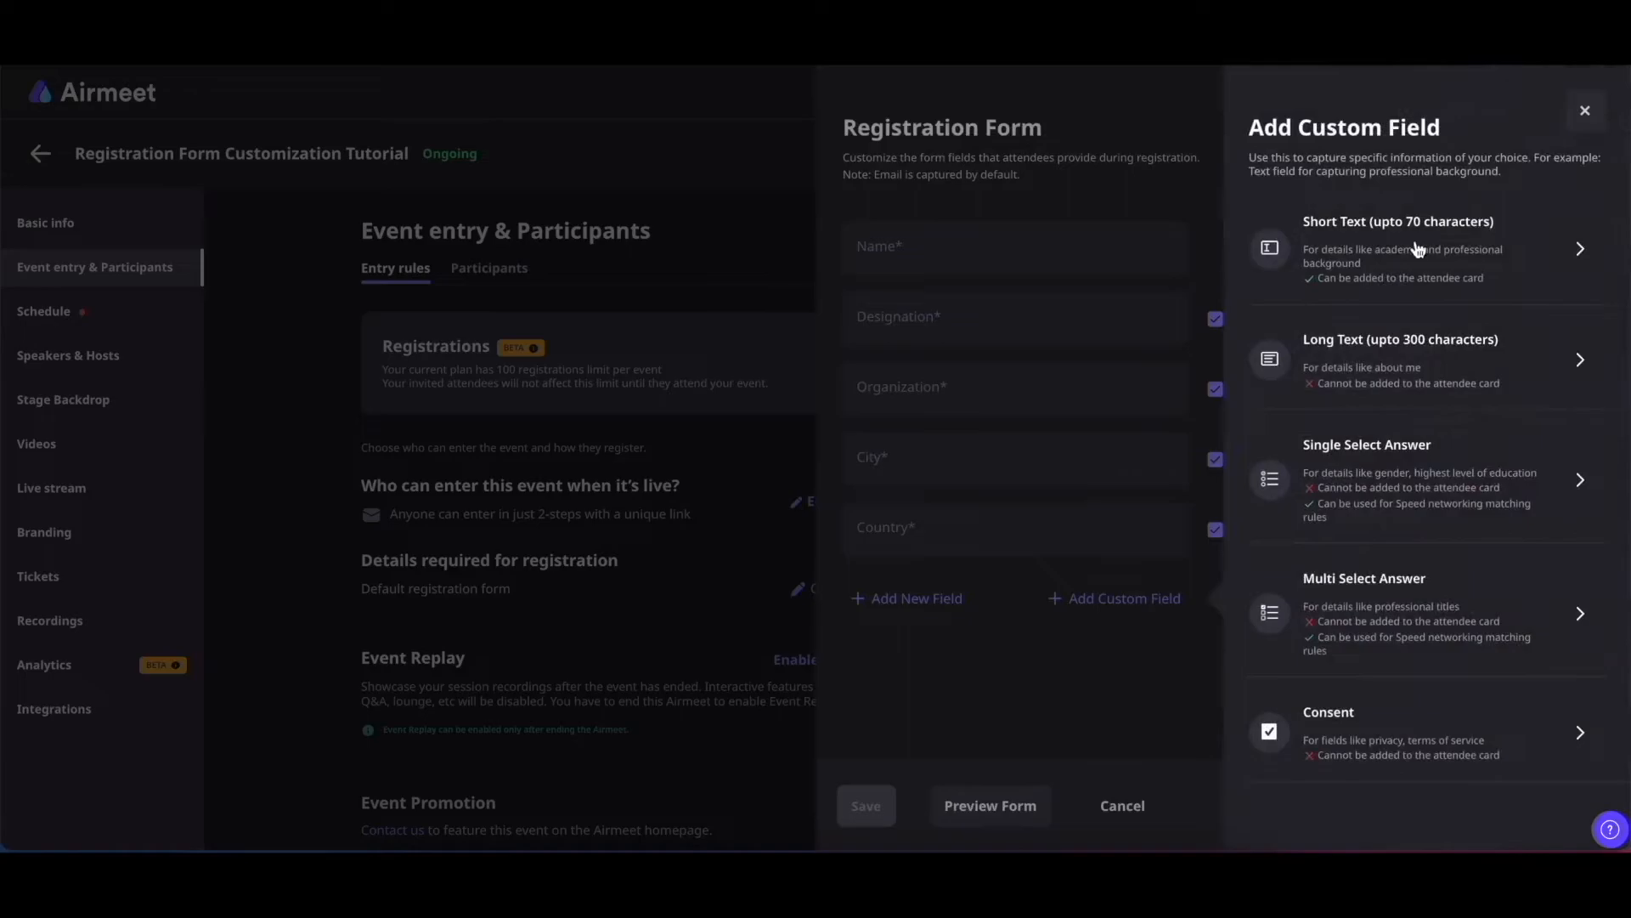
left_click(1584, 119)
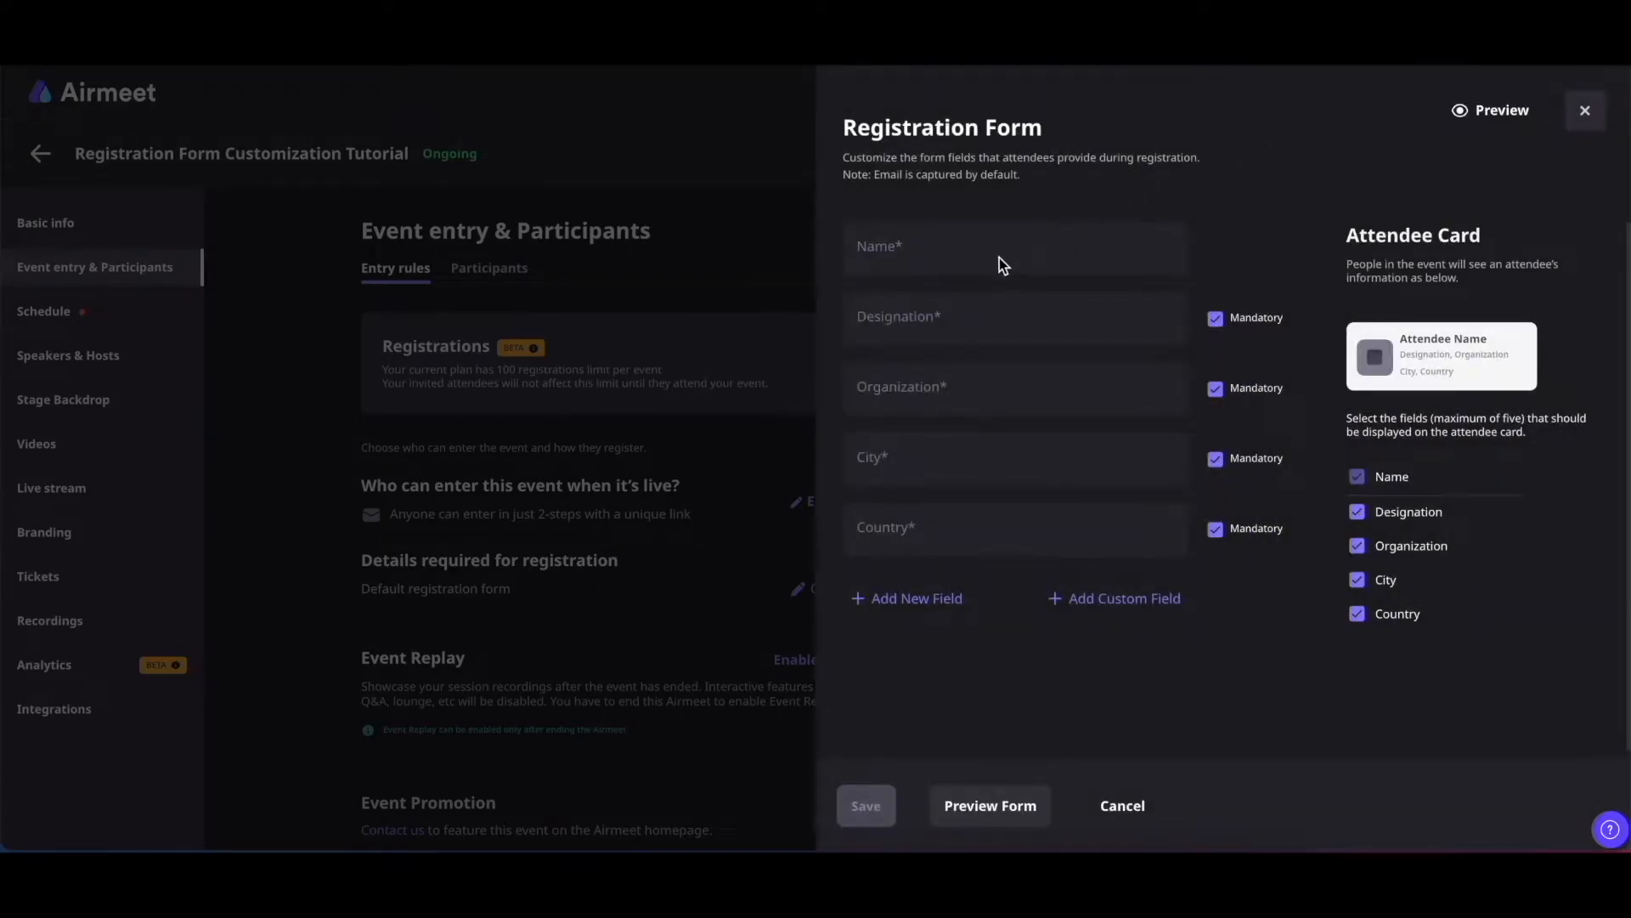
left_click(1142, 322)
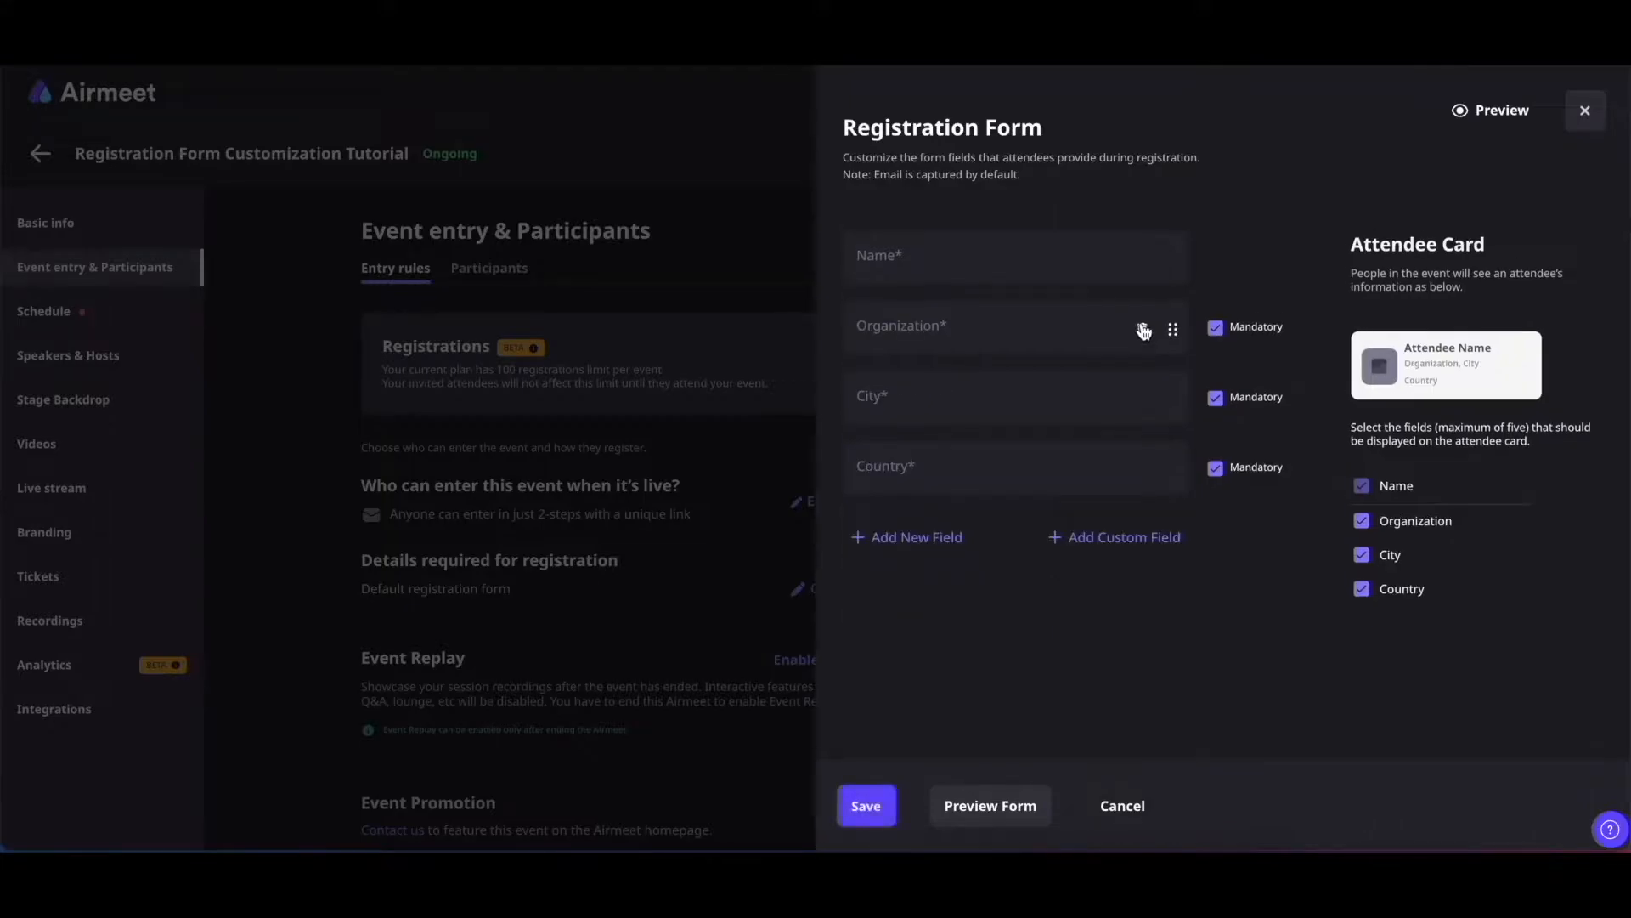
left_click_drag(1171, 329, 1169, 394)
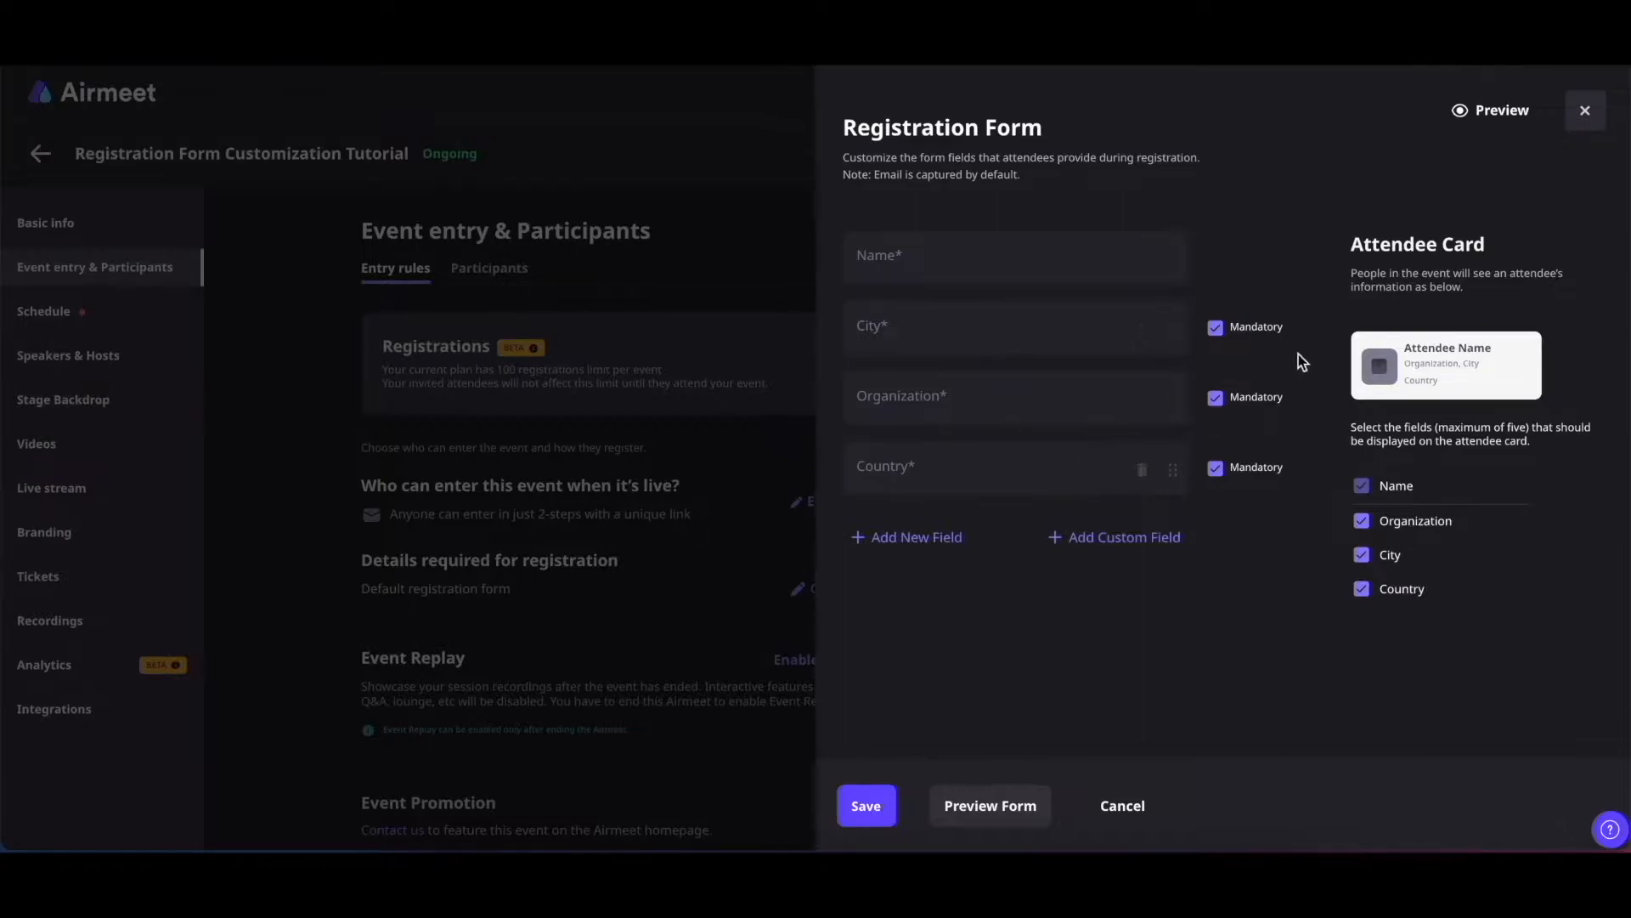
left_click(1215, 328)
left_click(1216, 329)
Add Designation back and add a Phone Number field from the standard fields
left_click(905, 550)
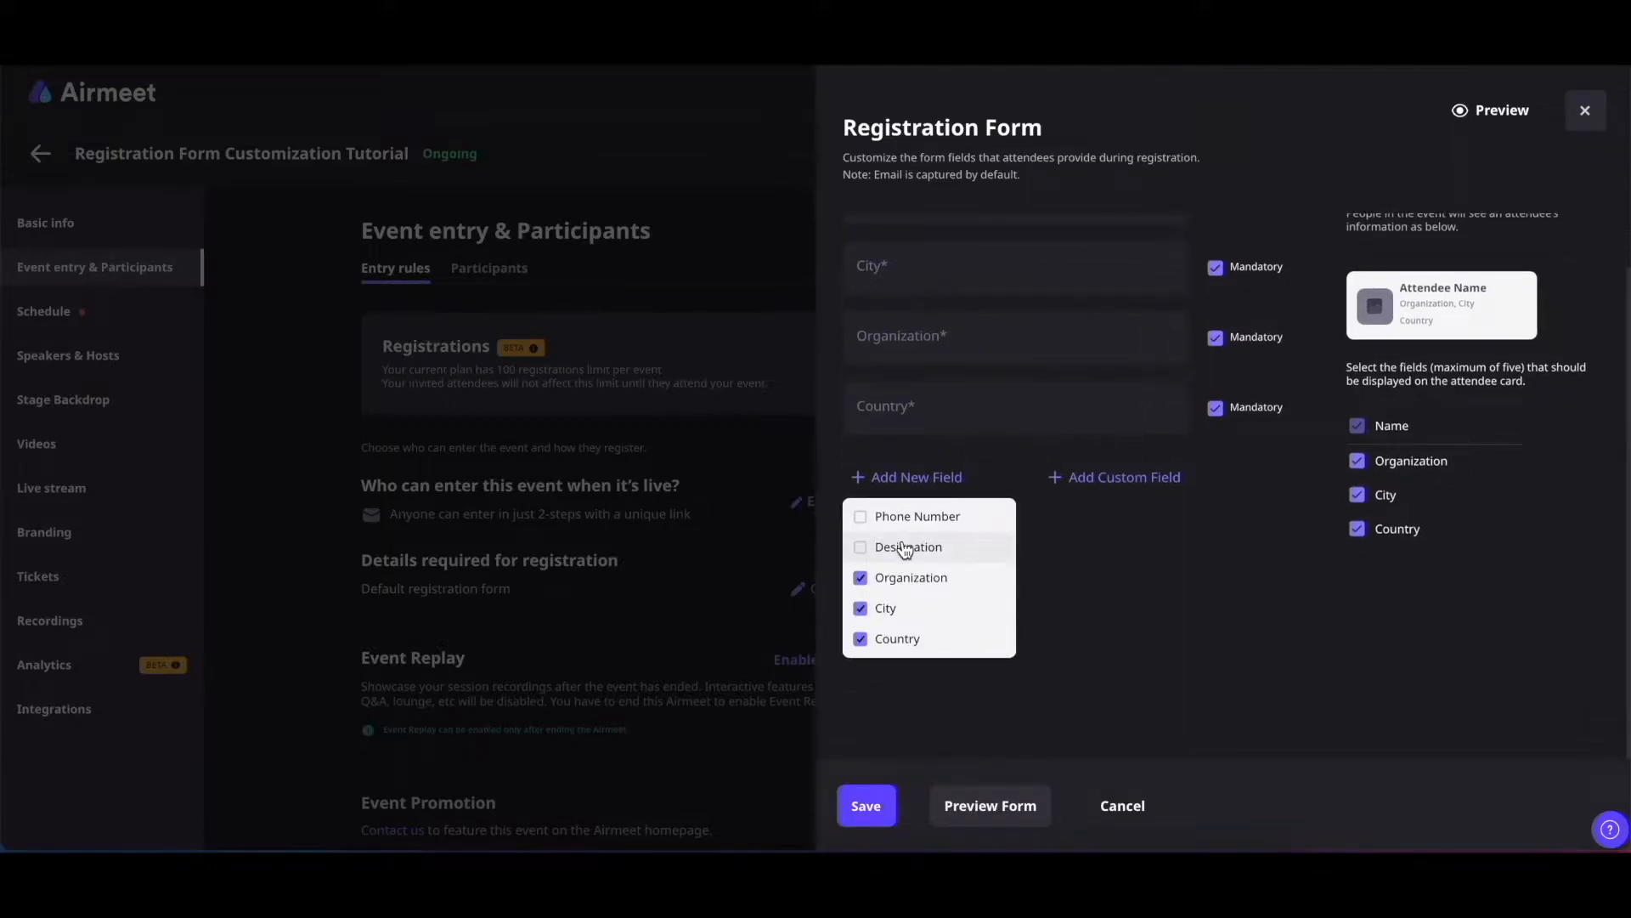
left_click(860, 548)
left_click(860, 517)
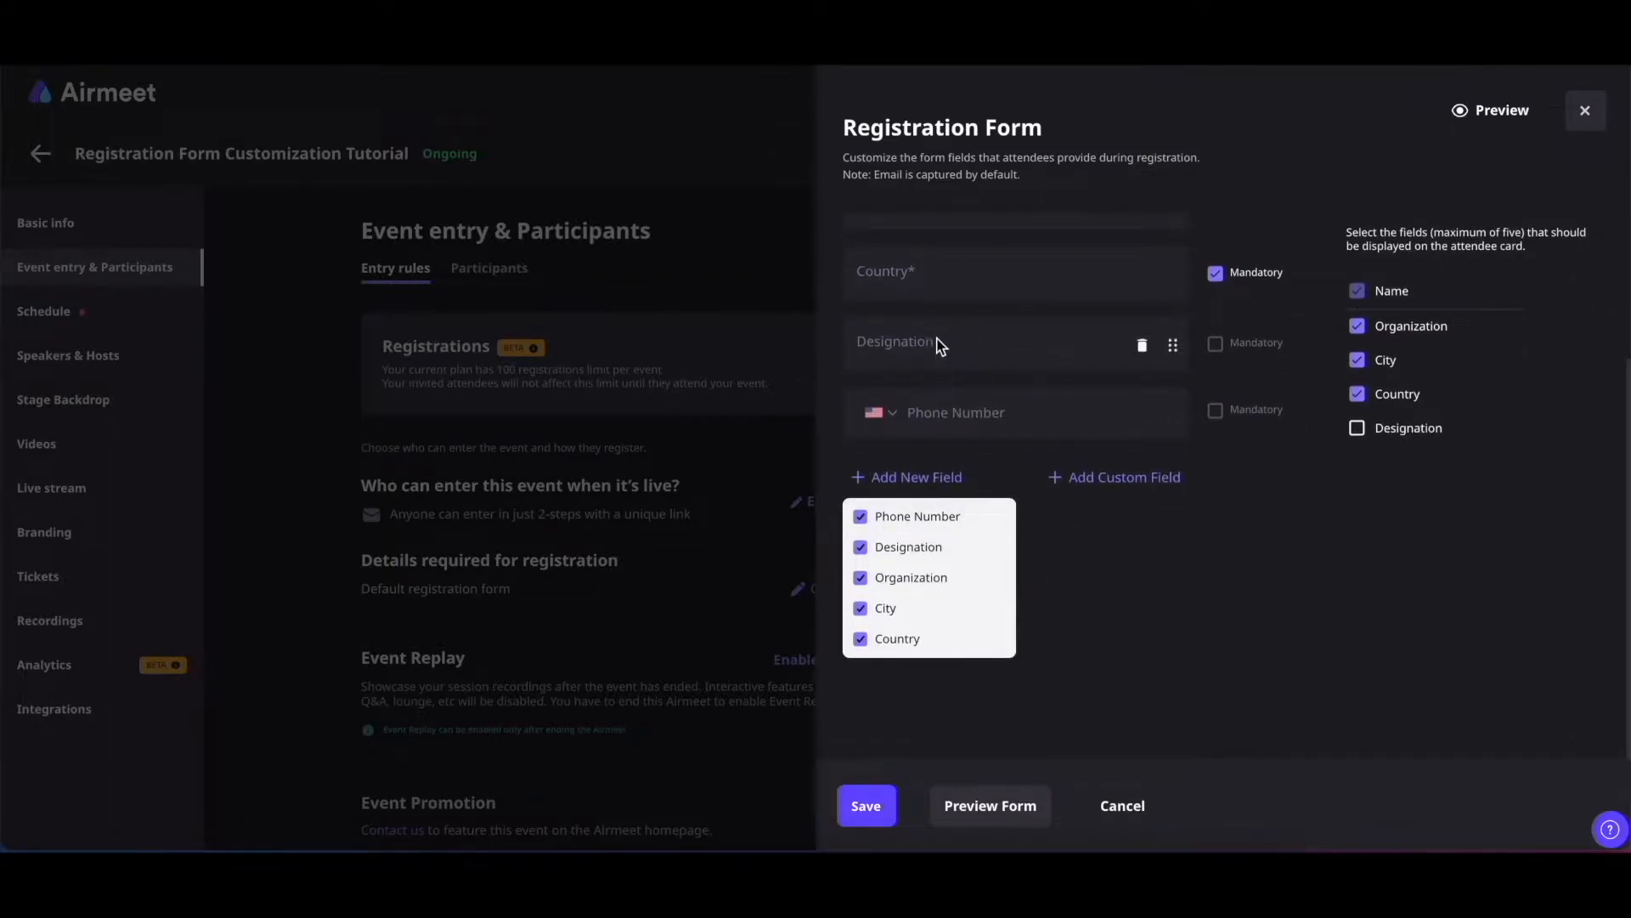
left_click(1099, 573)
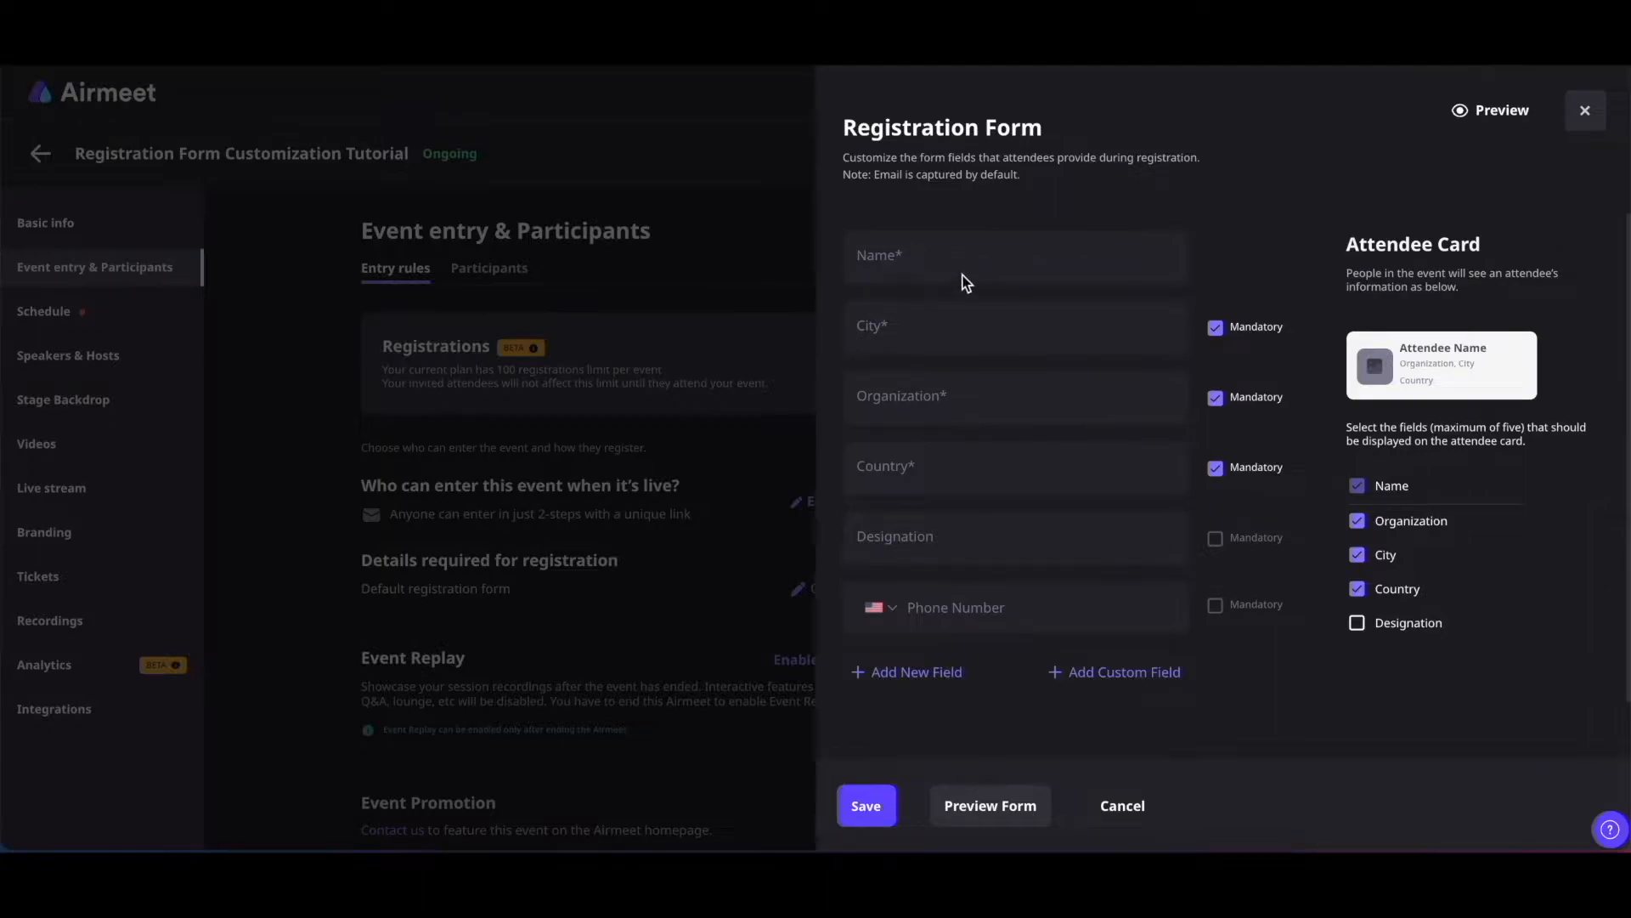
scroll(967, 283, "down", 1)
scroll(966, 283, "up", 1)
Leave Designation and Phone Number as optional, non-mandatory fields
left_click(1215, 540)
left_click(1224, 606)
left_click(1220, 604)
left_click(1220, 547)
mouse_move(1511, 588)
left_mouse_down()
mouse_move(1515, 531)
mouse_move(1520, 581)
left_mouse_up()
Show Designation instead of City on attendee cards
left_click(1357, 556)
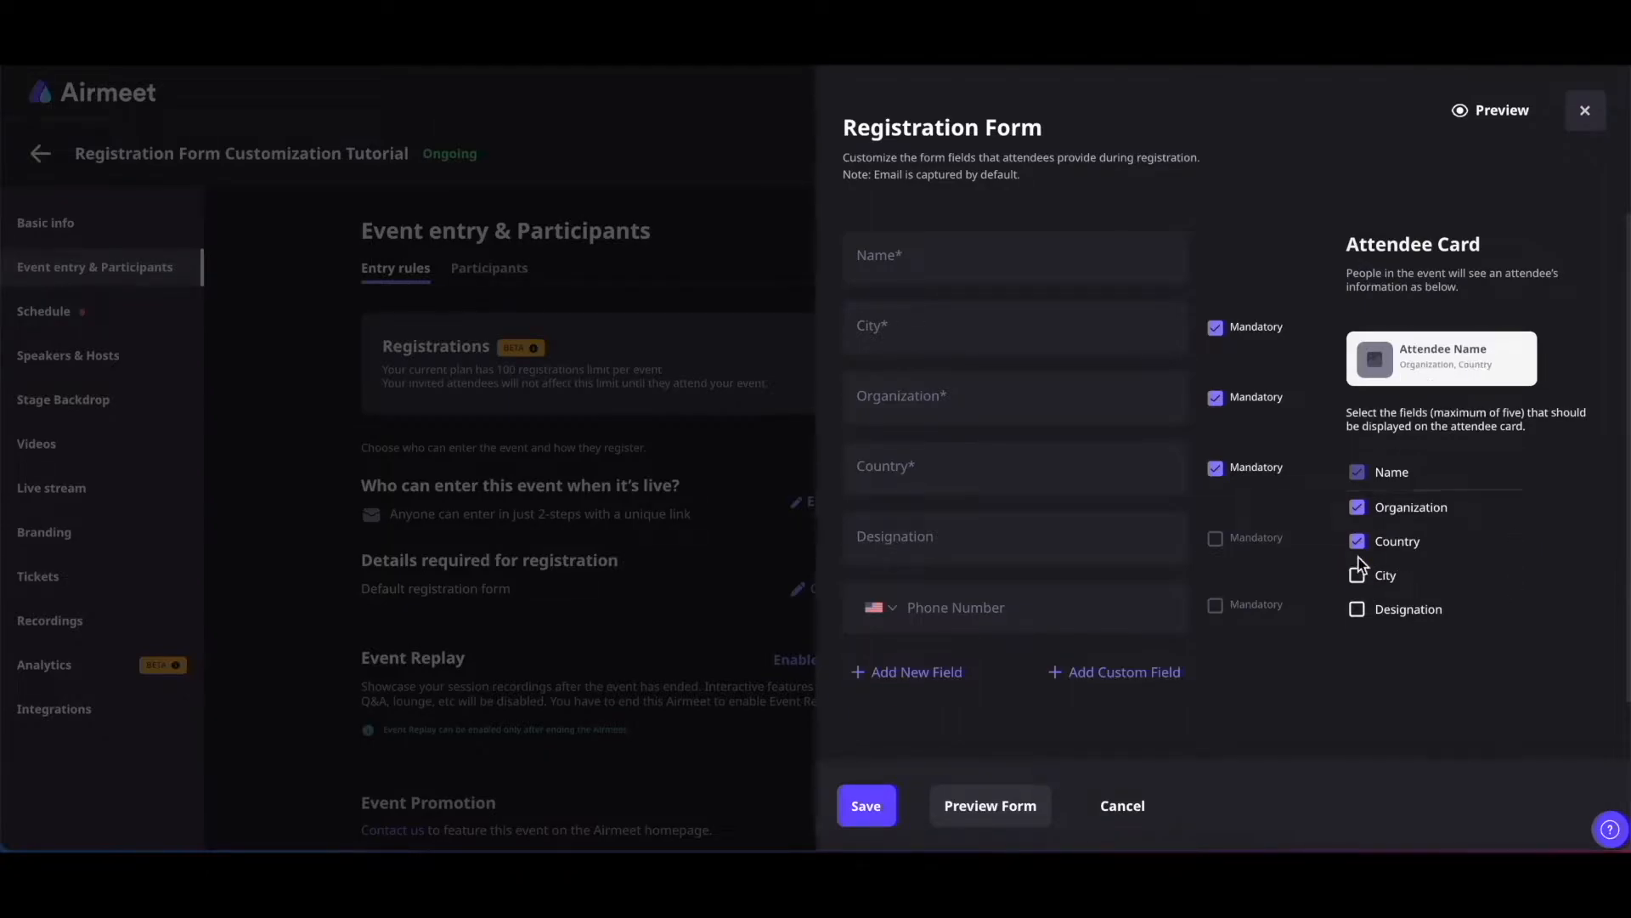
left_click(1356, 611)
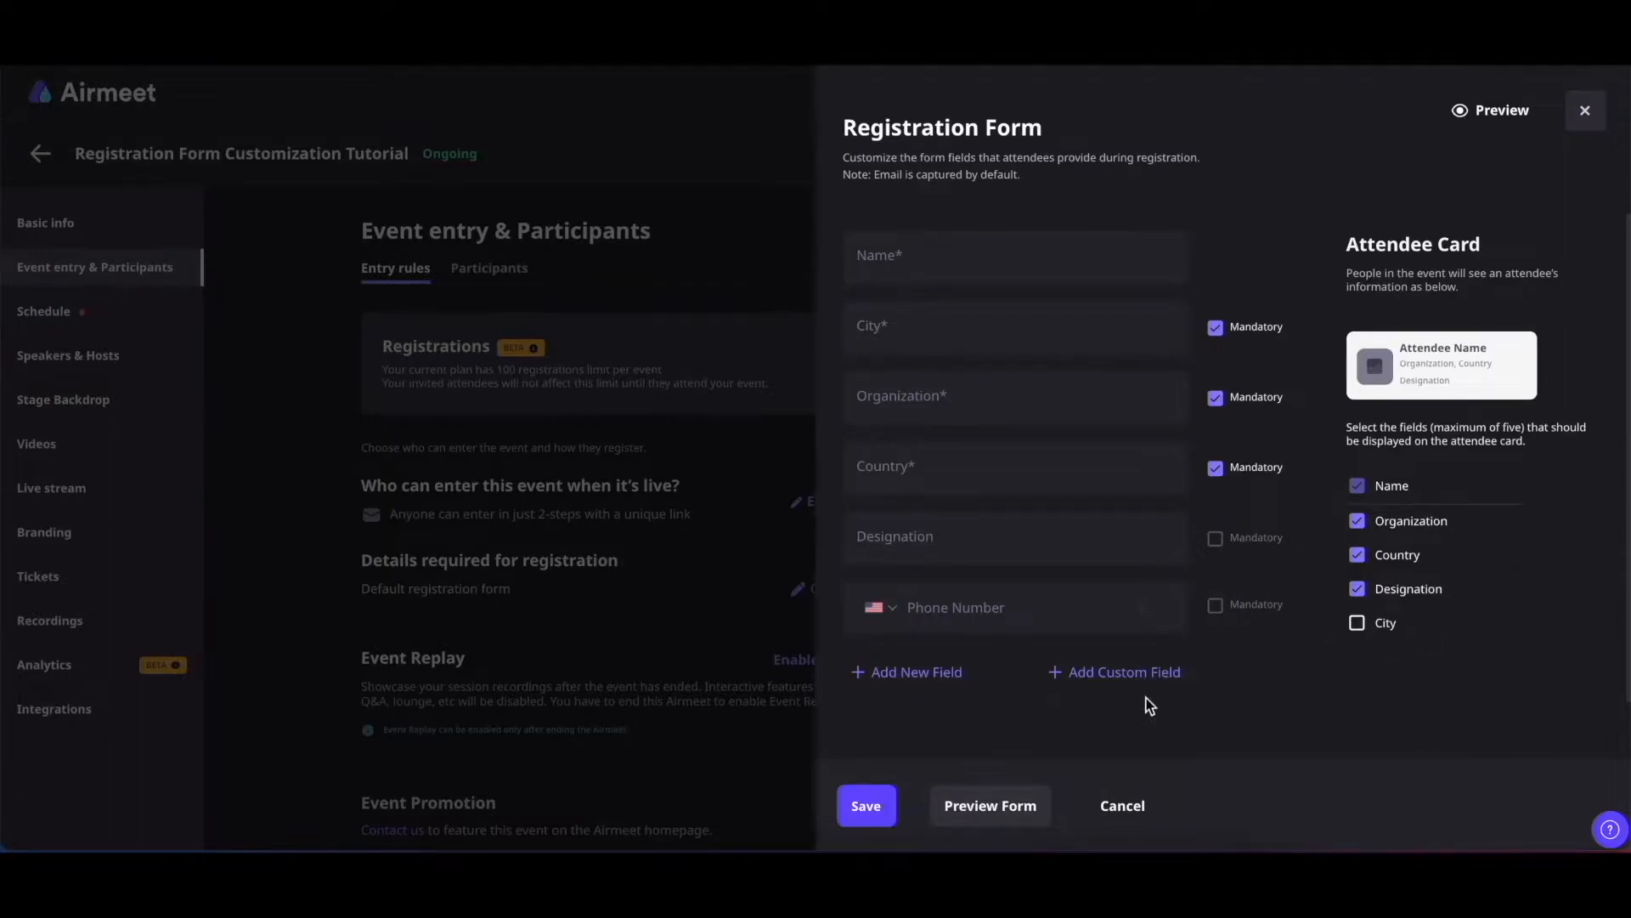
left_click(1109, 676)
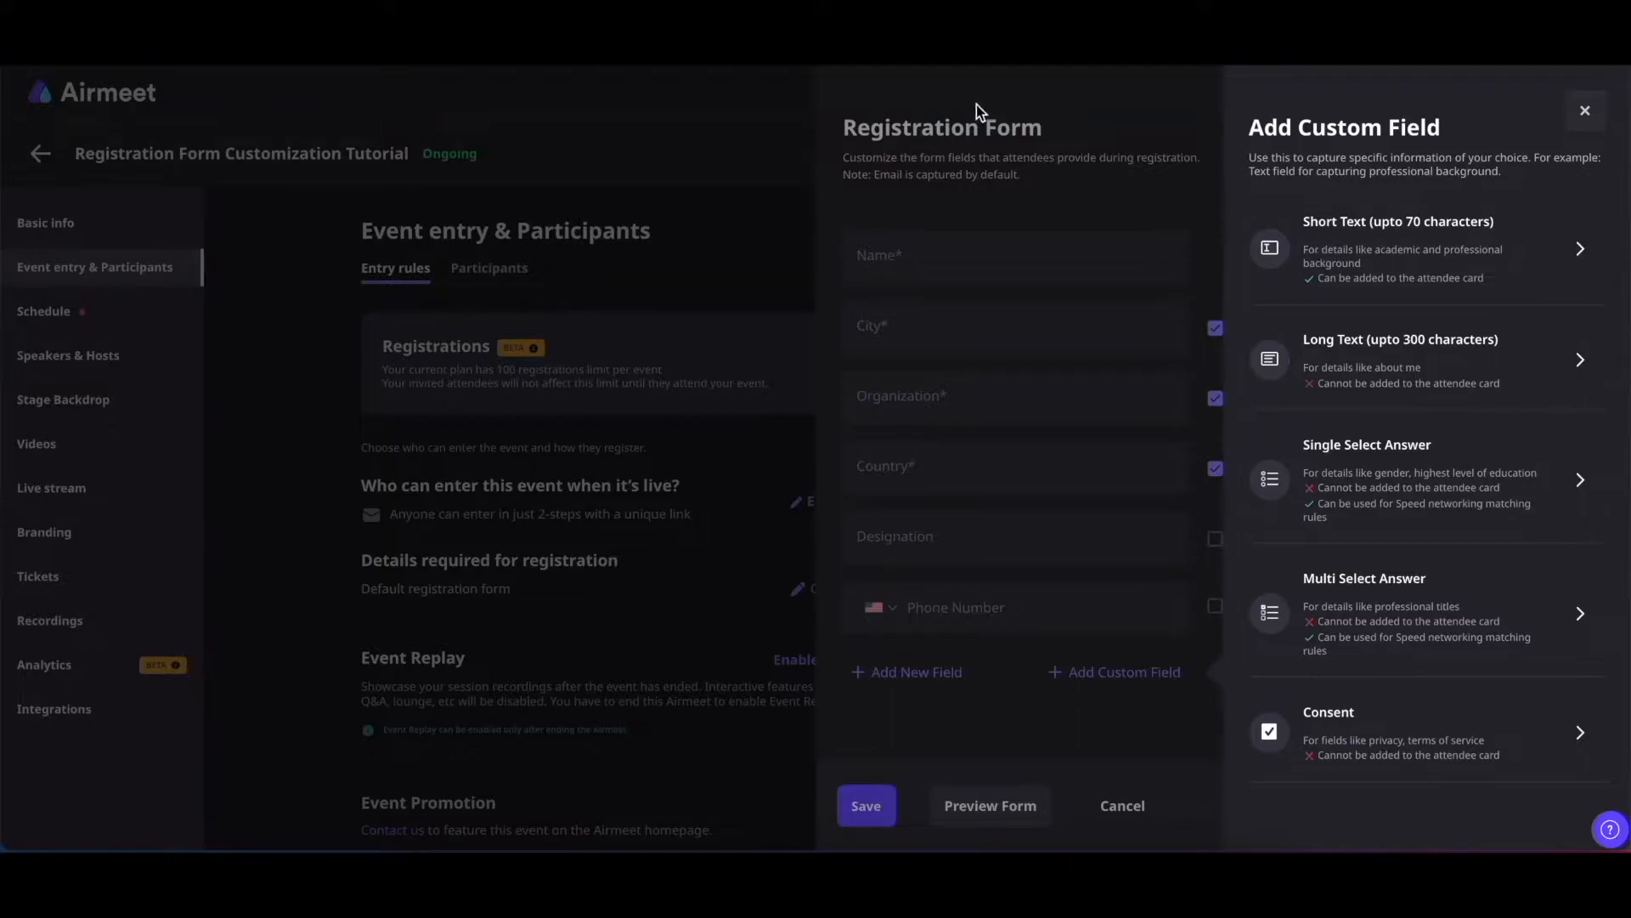
Add a short-text 'Short Intro' field and show it on attendee cards
left_click(1585, 111)
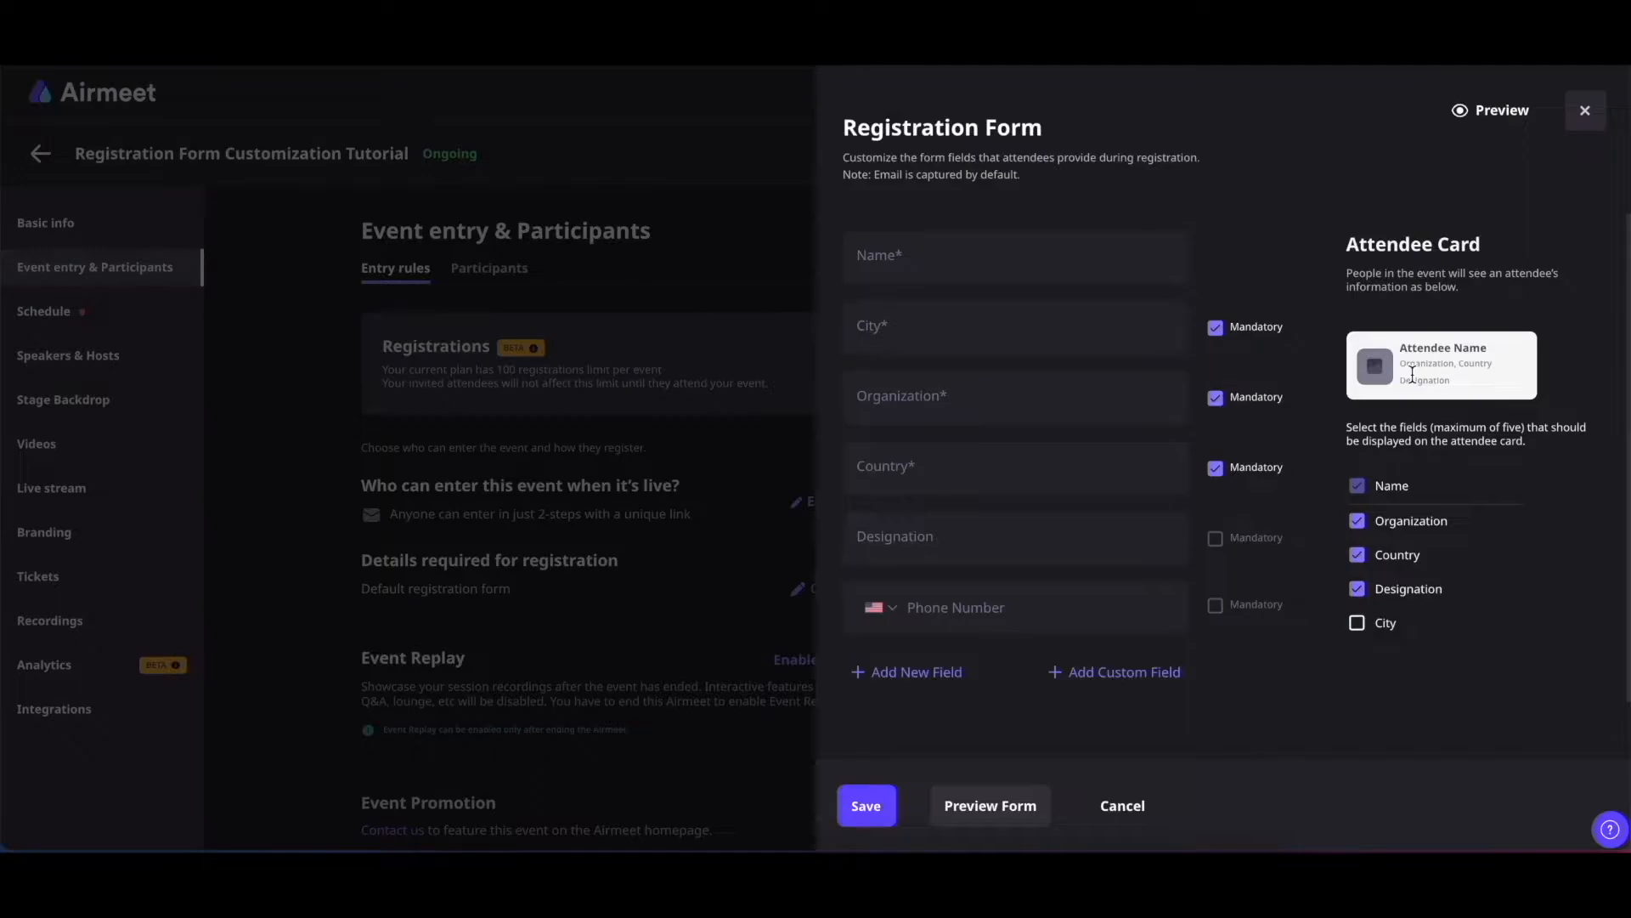
left_click(1113, 673)
left_click(1398, 233)
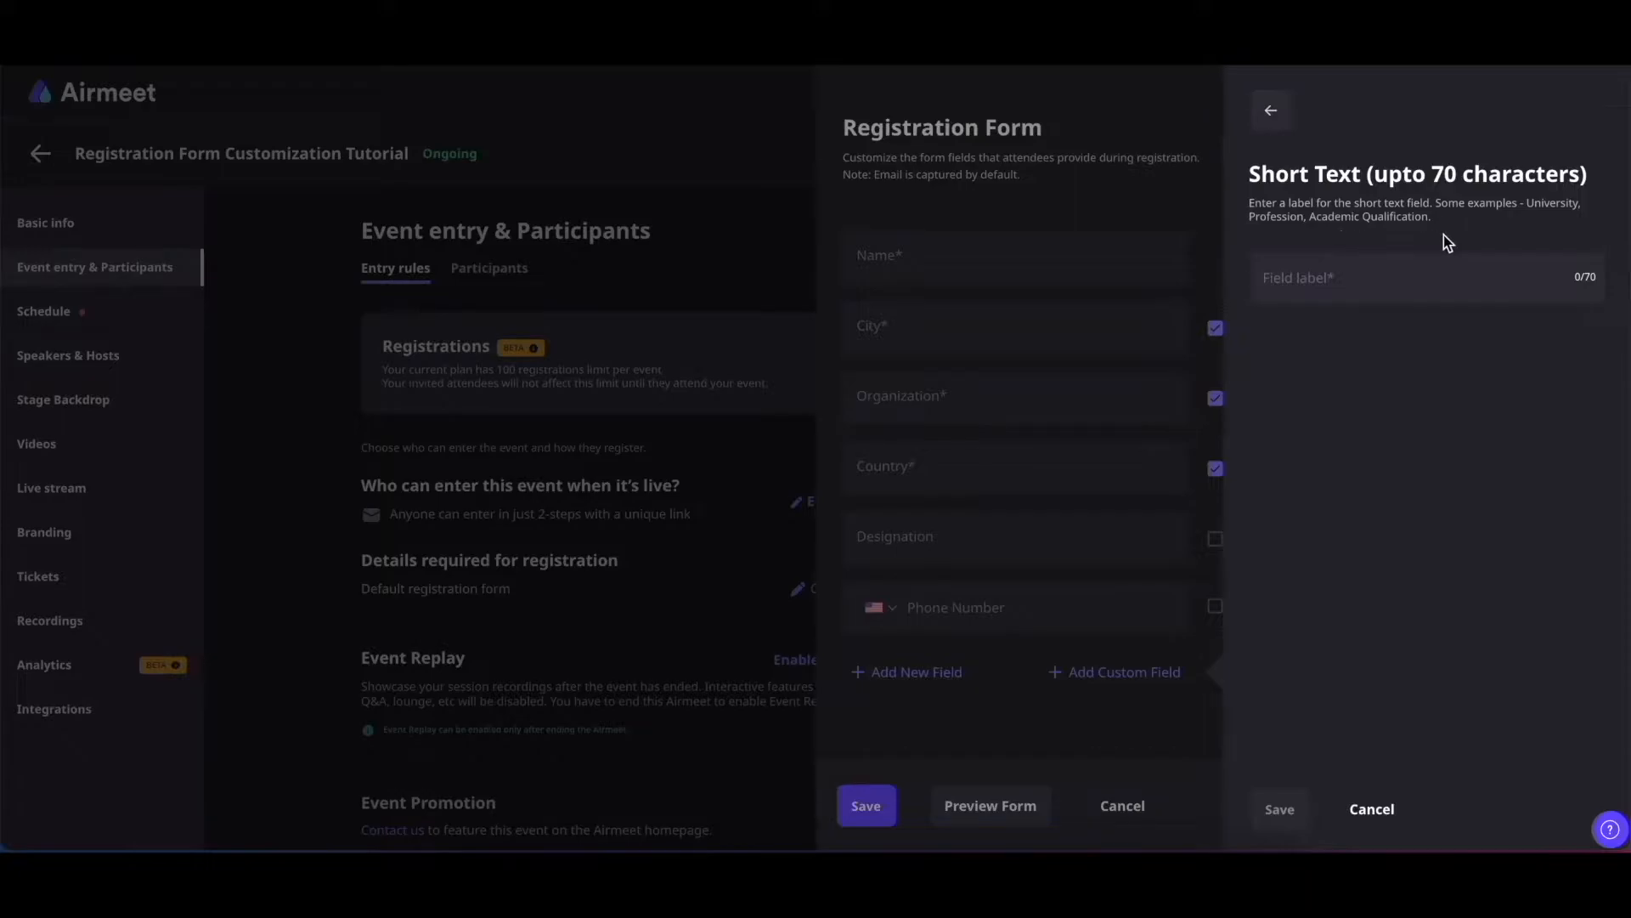
left_click(1314, 283)
type("Short Intro")
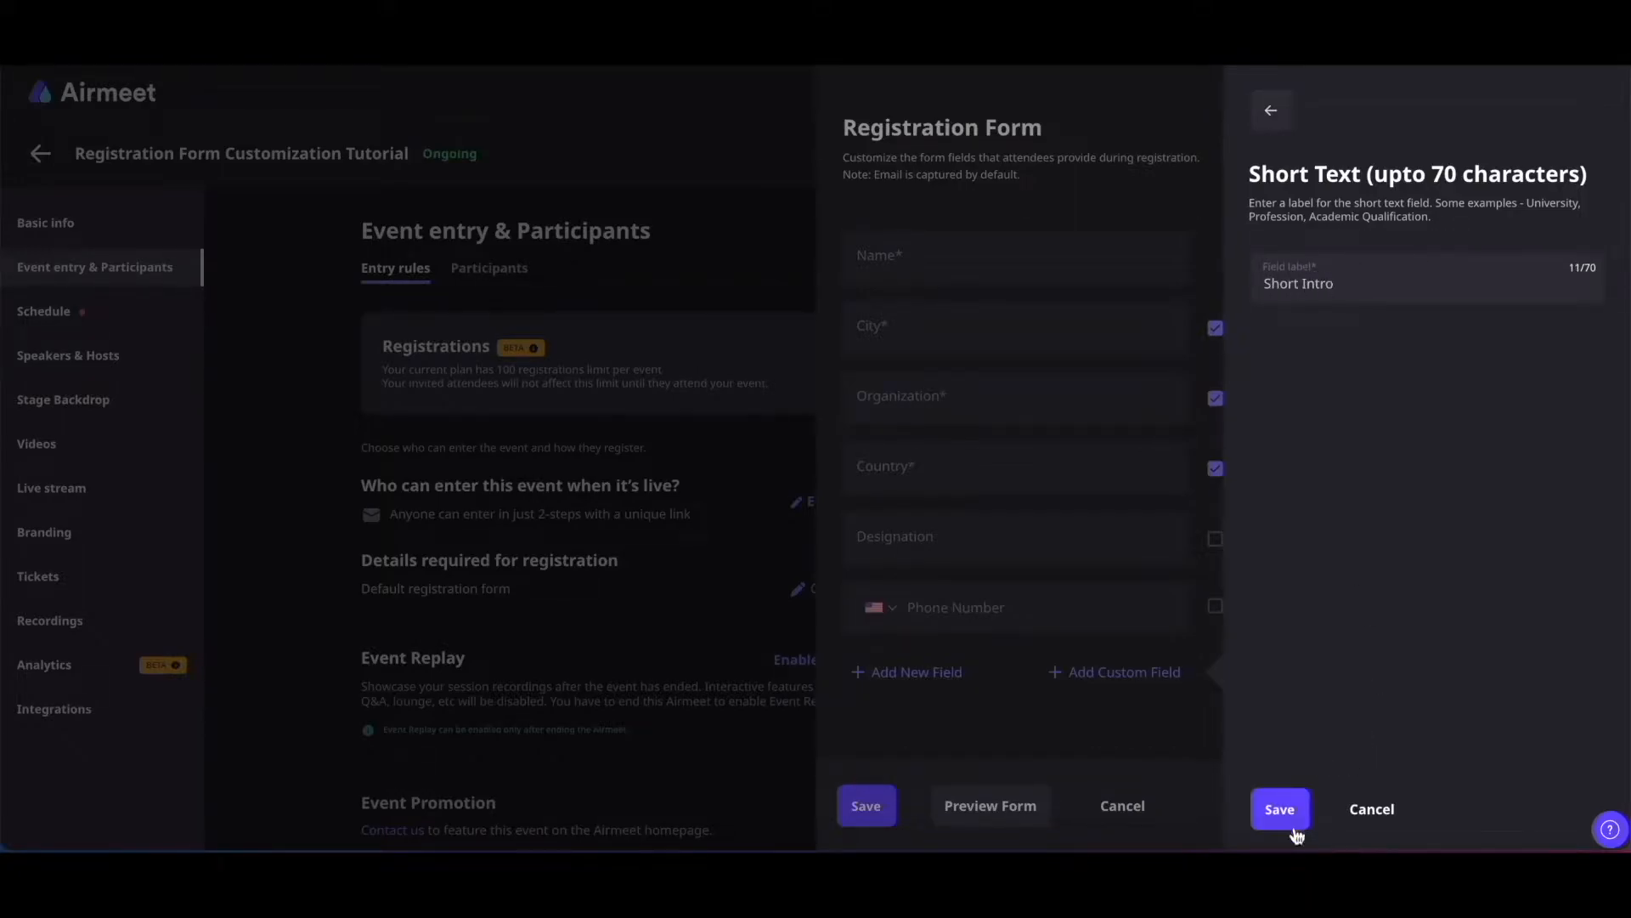
left_click(1283, 815)
scroll(1009, 510, "down", 2)
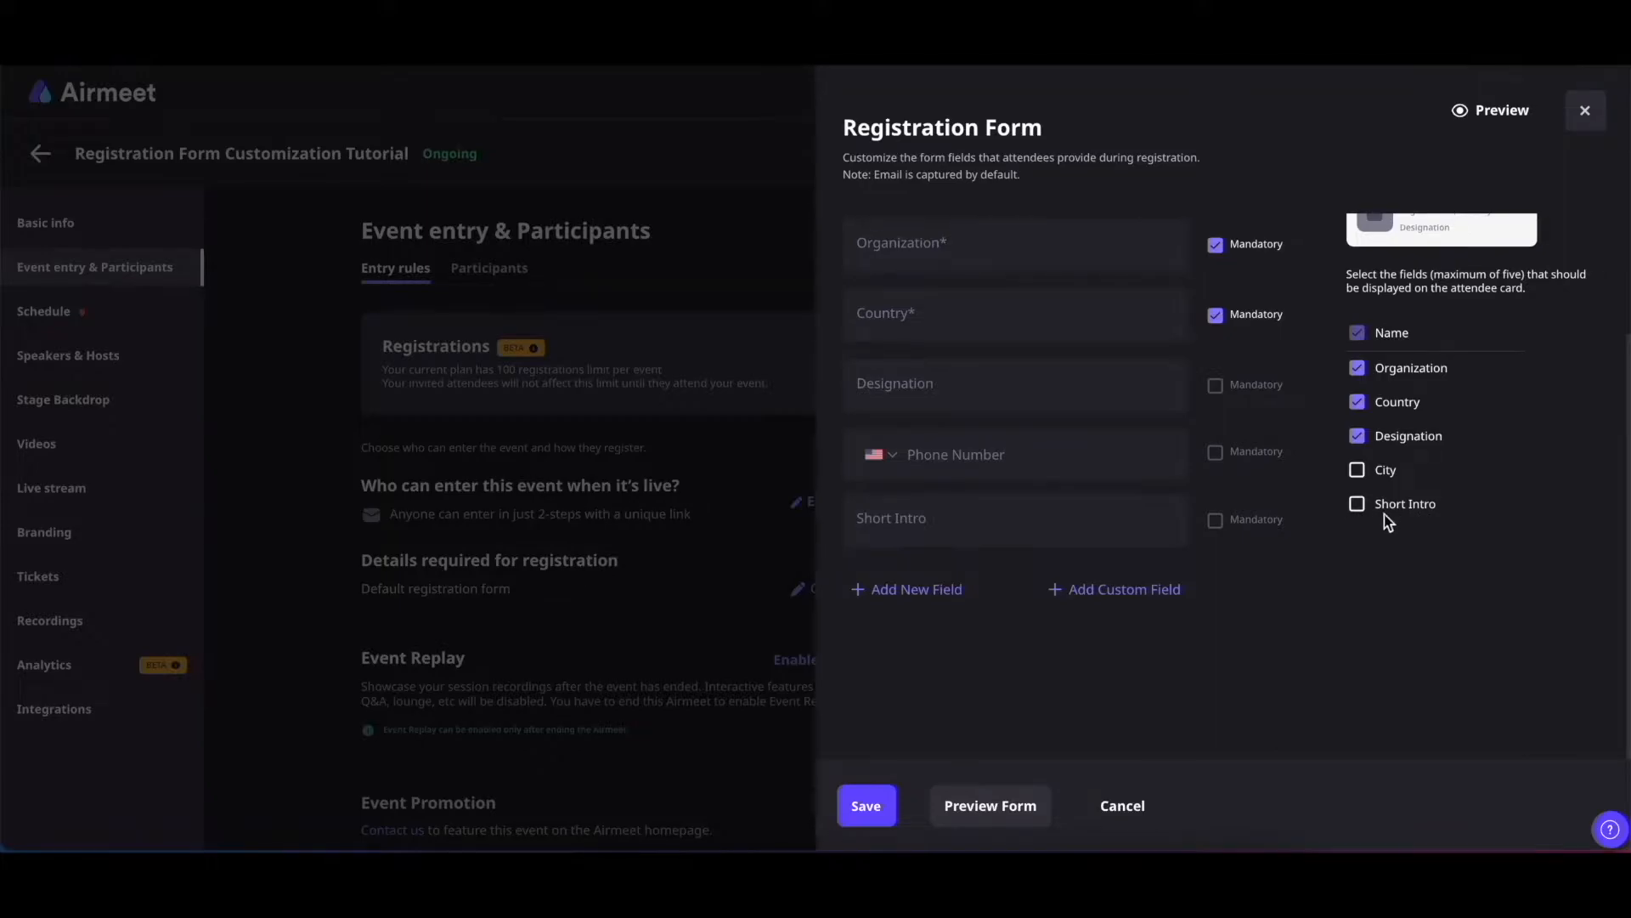
left_click(1357, 506)
Add a long-text custom field labelled 'Past Work Experience'
left_click(1116, 594)
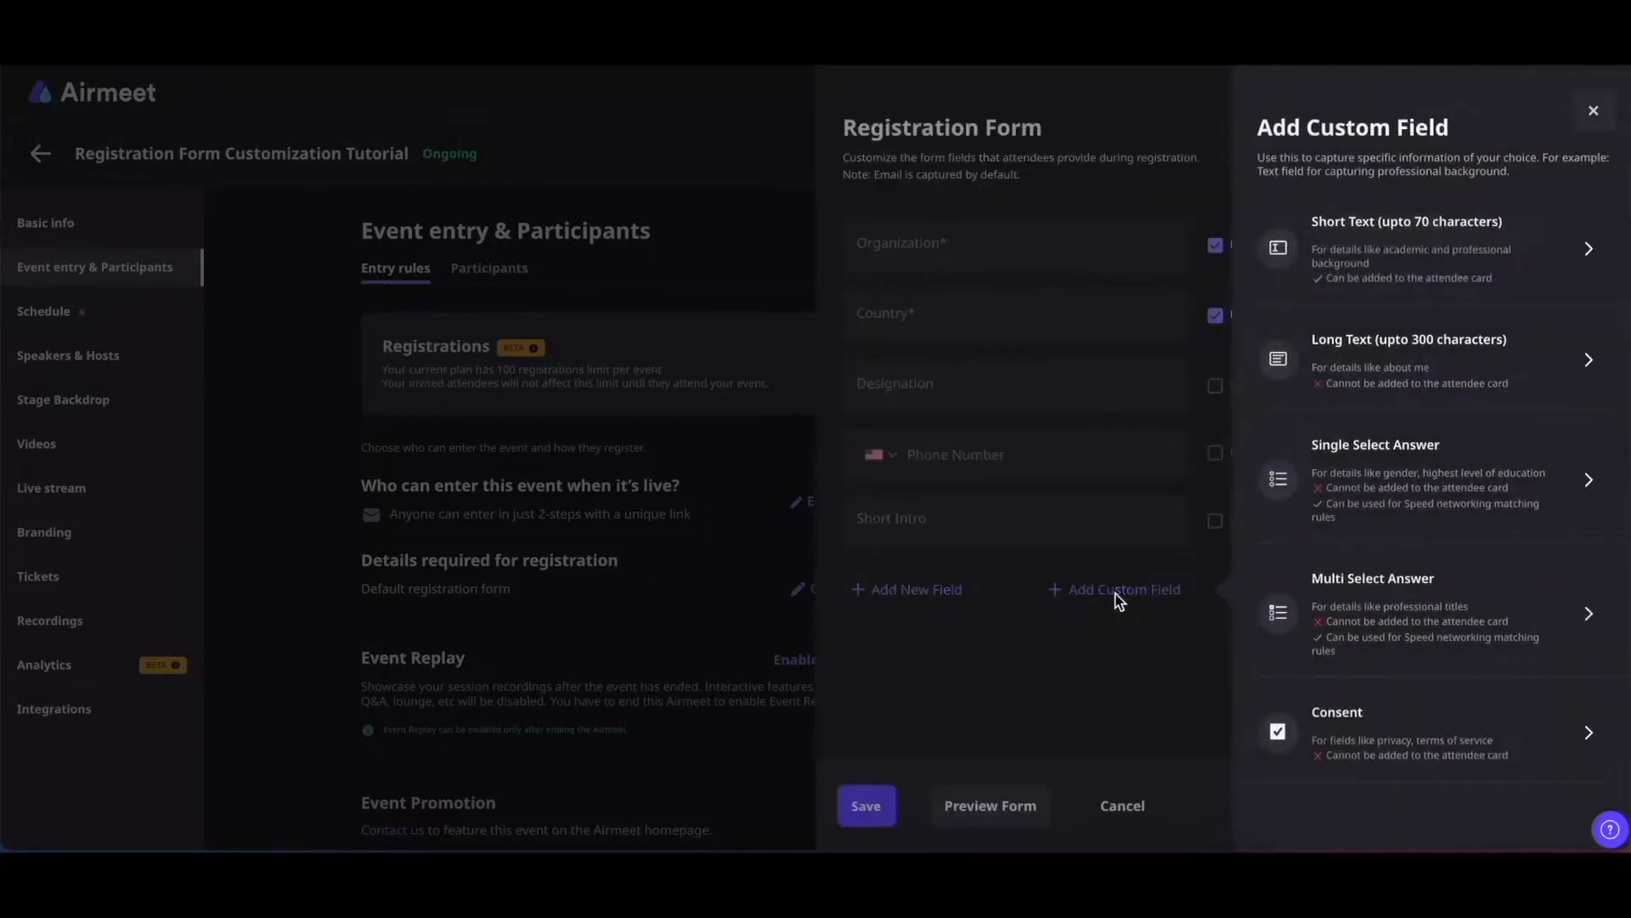
left_click(1357, 385)
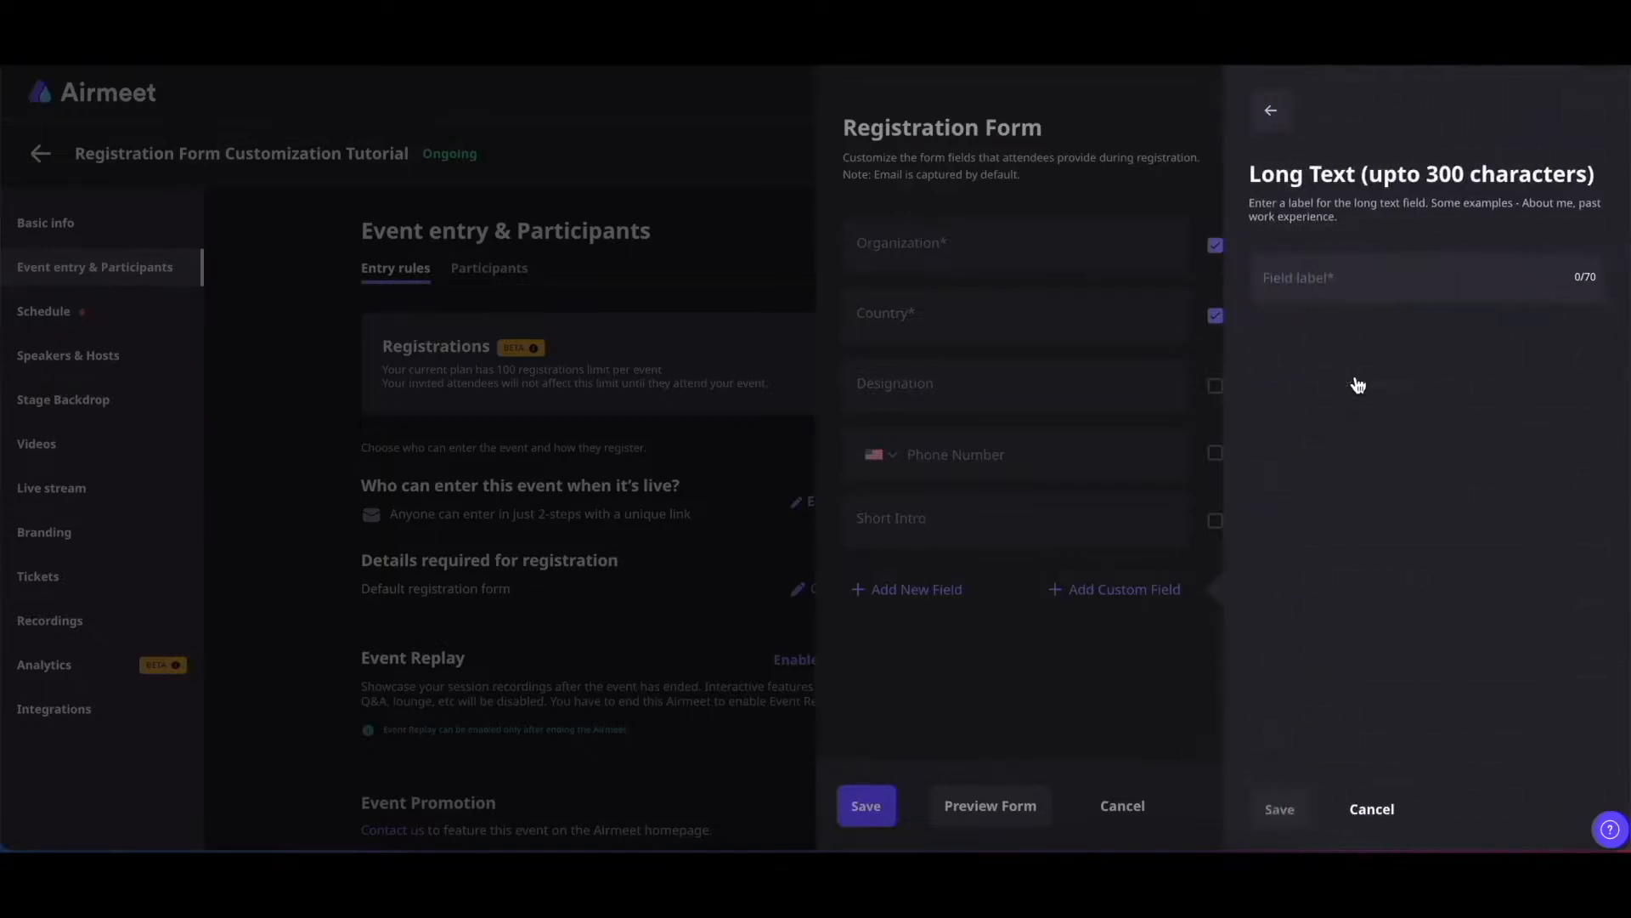
left_click(1320, 288)
type("Past Work Experience")
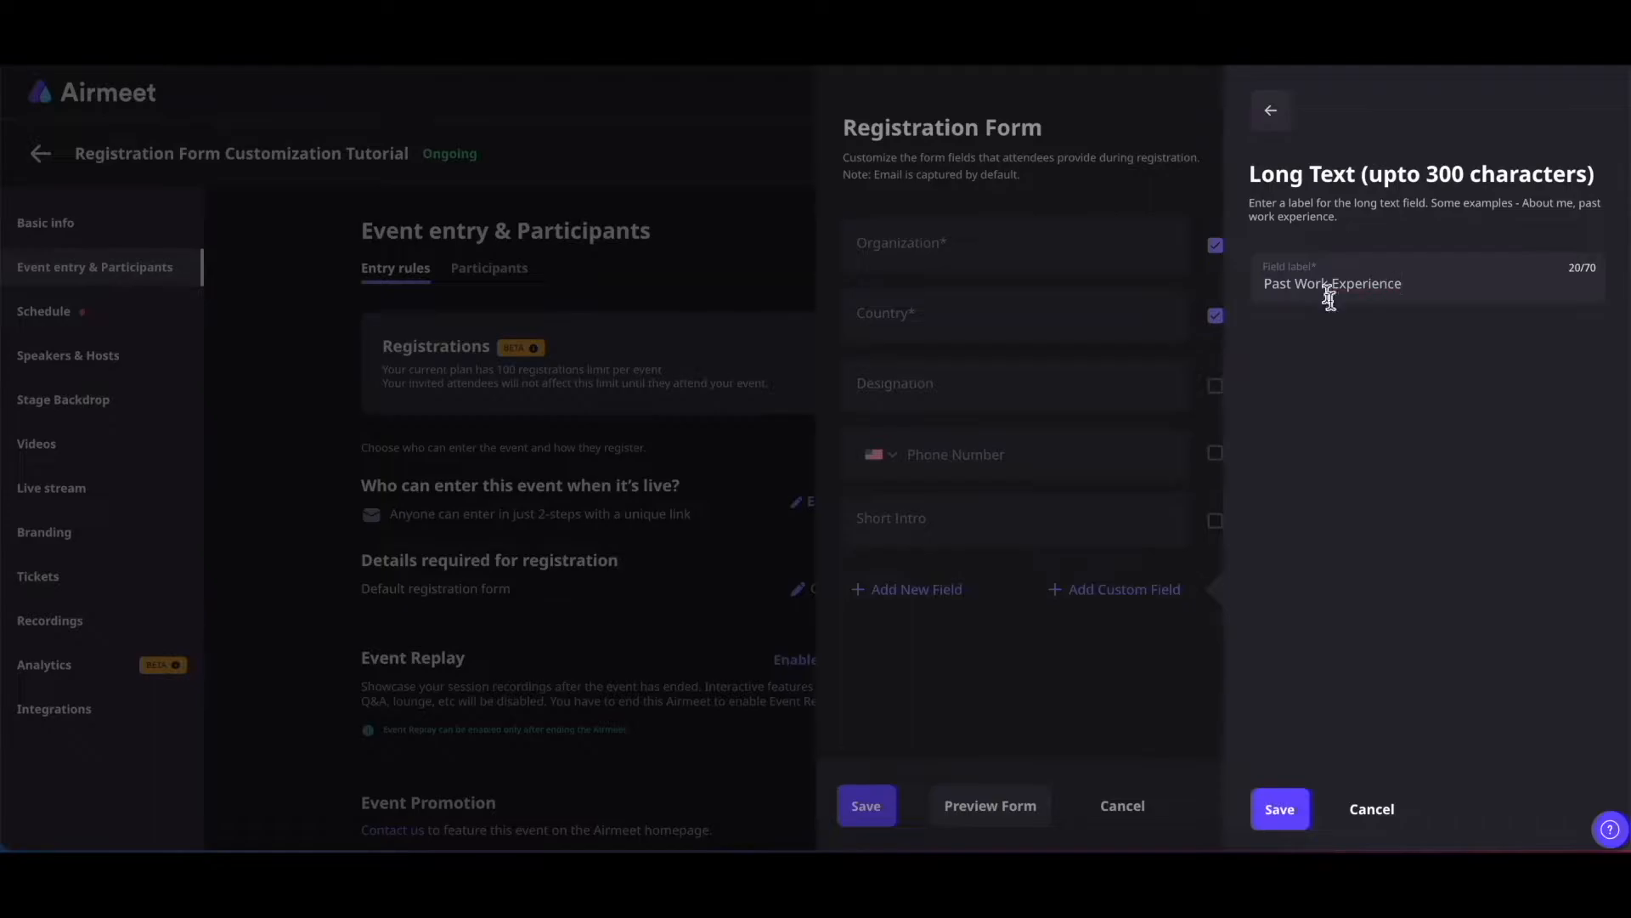
left_click(1279, 808)
mouse_move(976, 674)
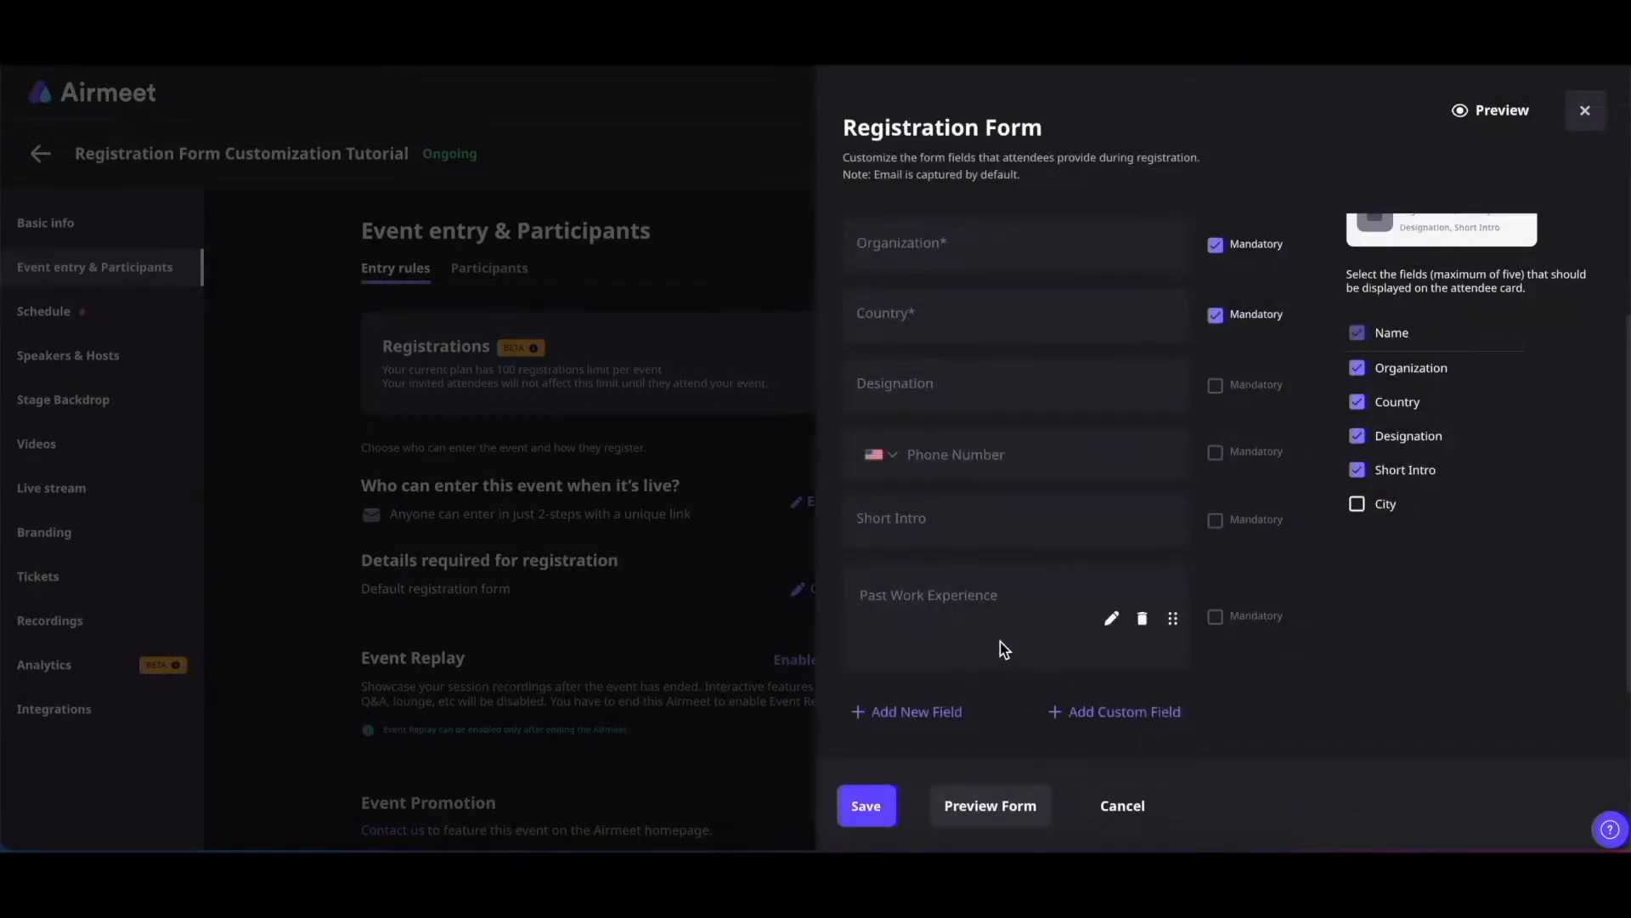
scroll(1001, 646, "down", 1)
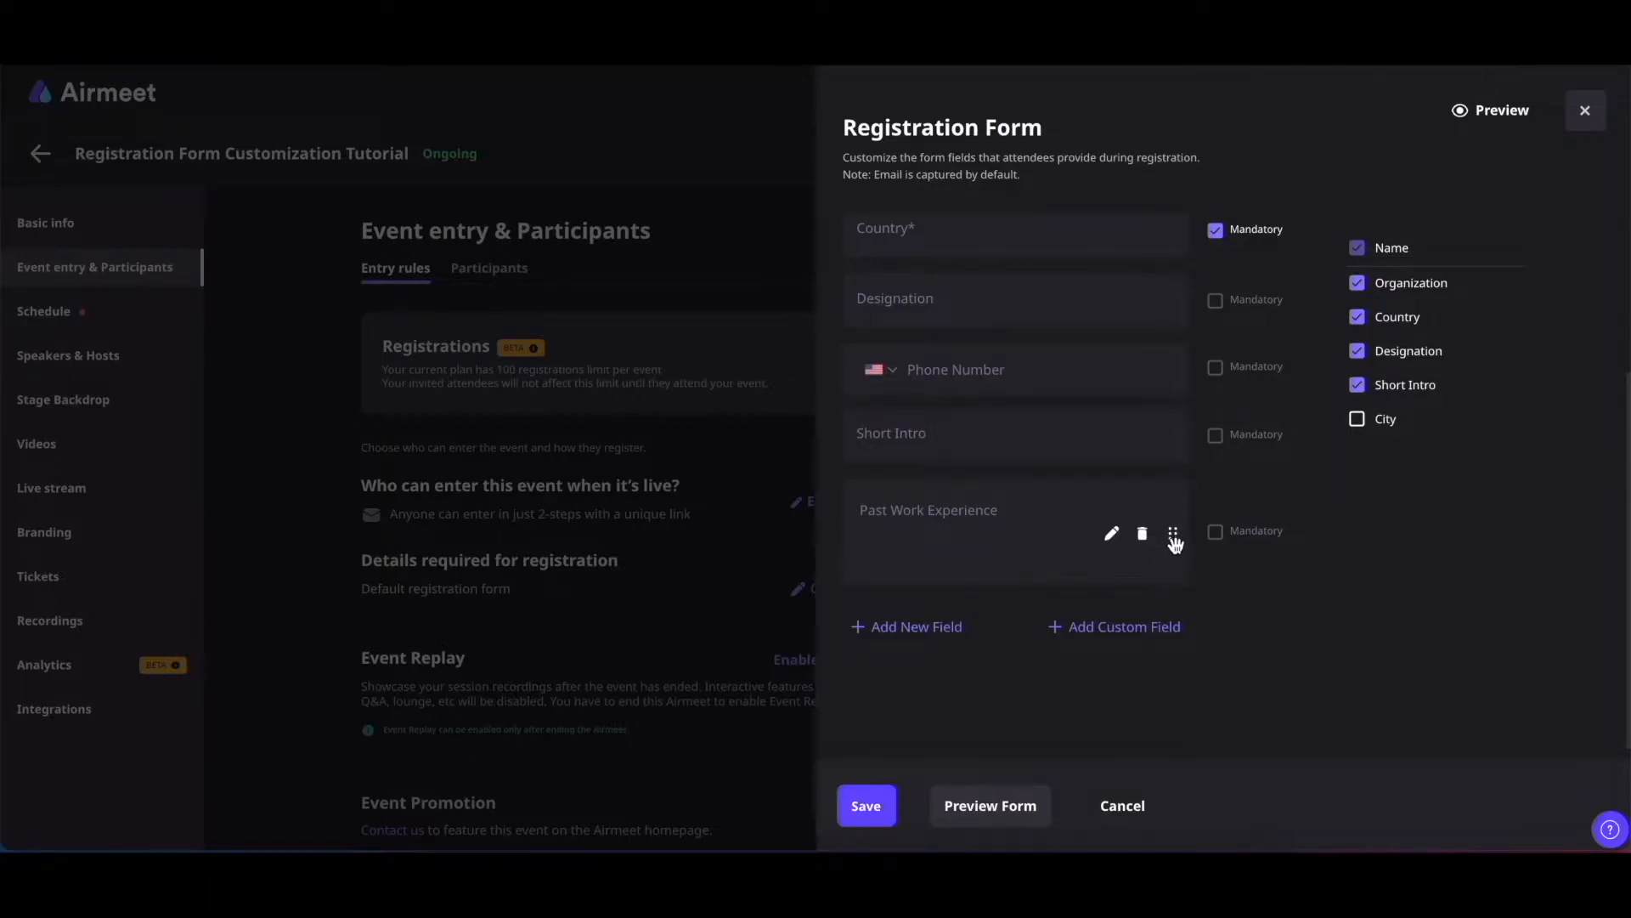
left_click(1109, 630)
Add a single-select 'Gender' field with options Male, Female and Others
scroll(1414, 585, "down", 1)
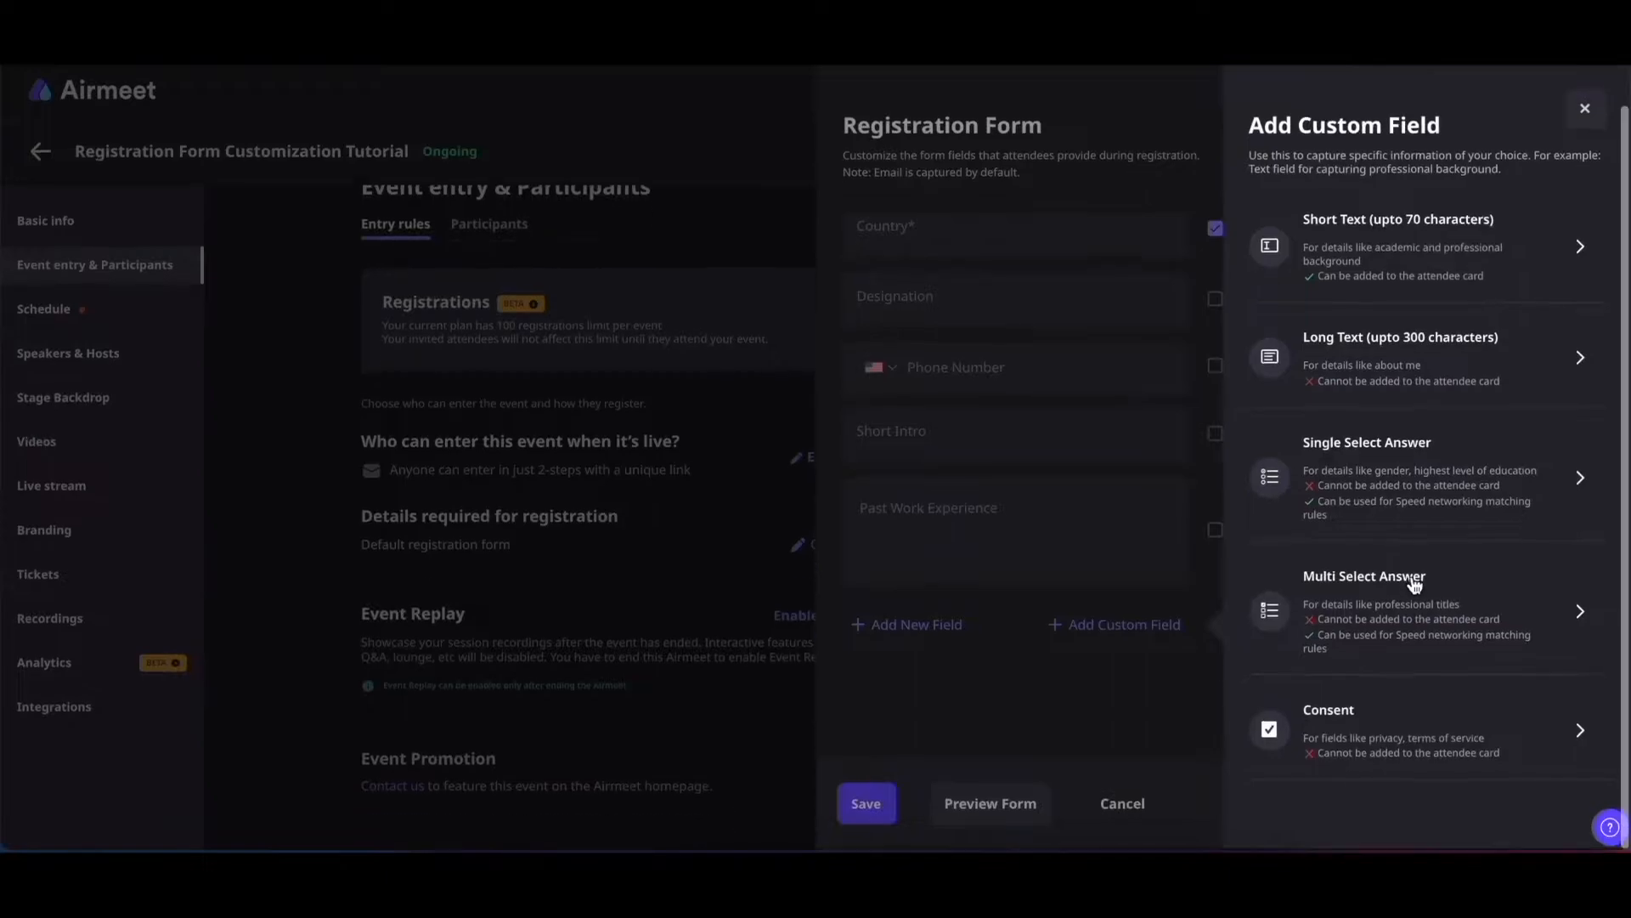
left_click(1356, 479)
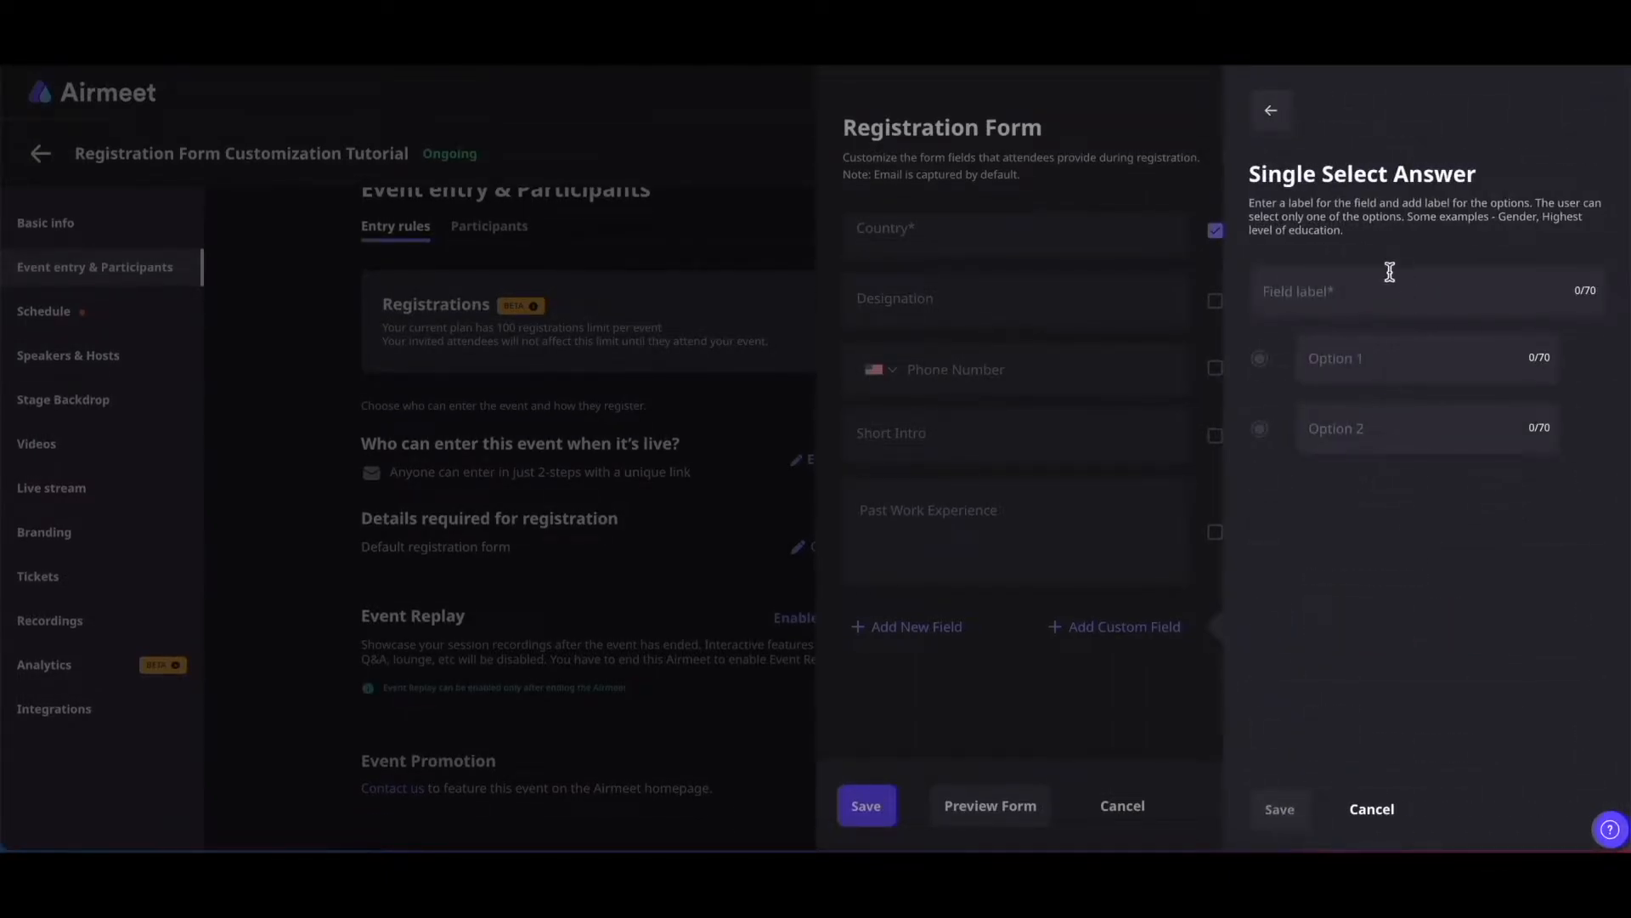
left_click(1333, 294)
type("Gender")
left_click(1382, 361)
type("Male")
left_click(1376, 429)
type("Female")
left_click(1373, 484)
type("Others")
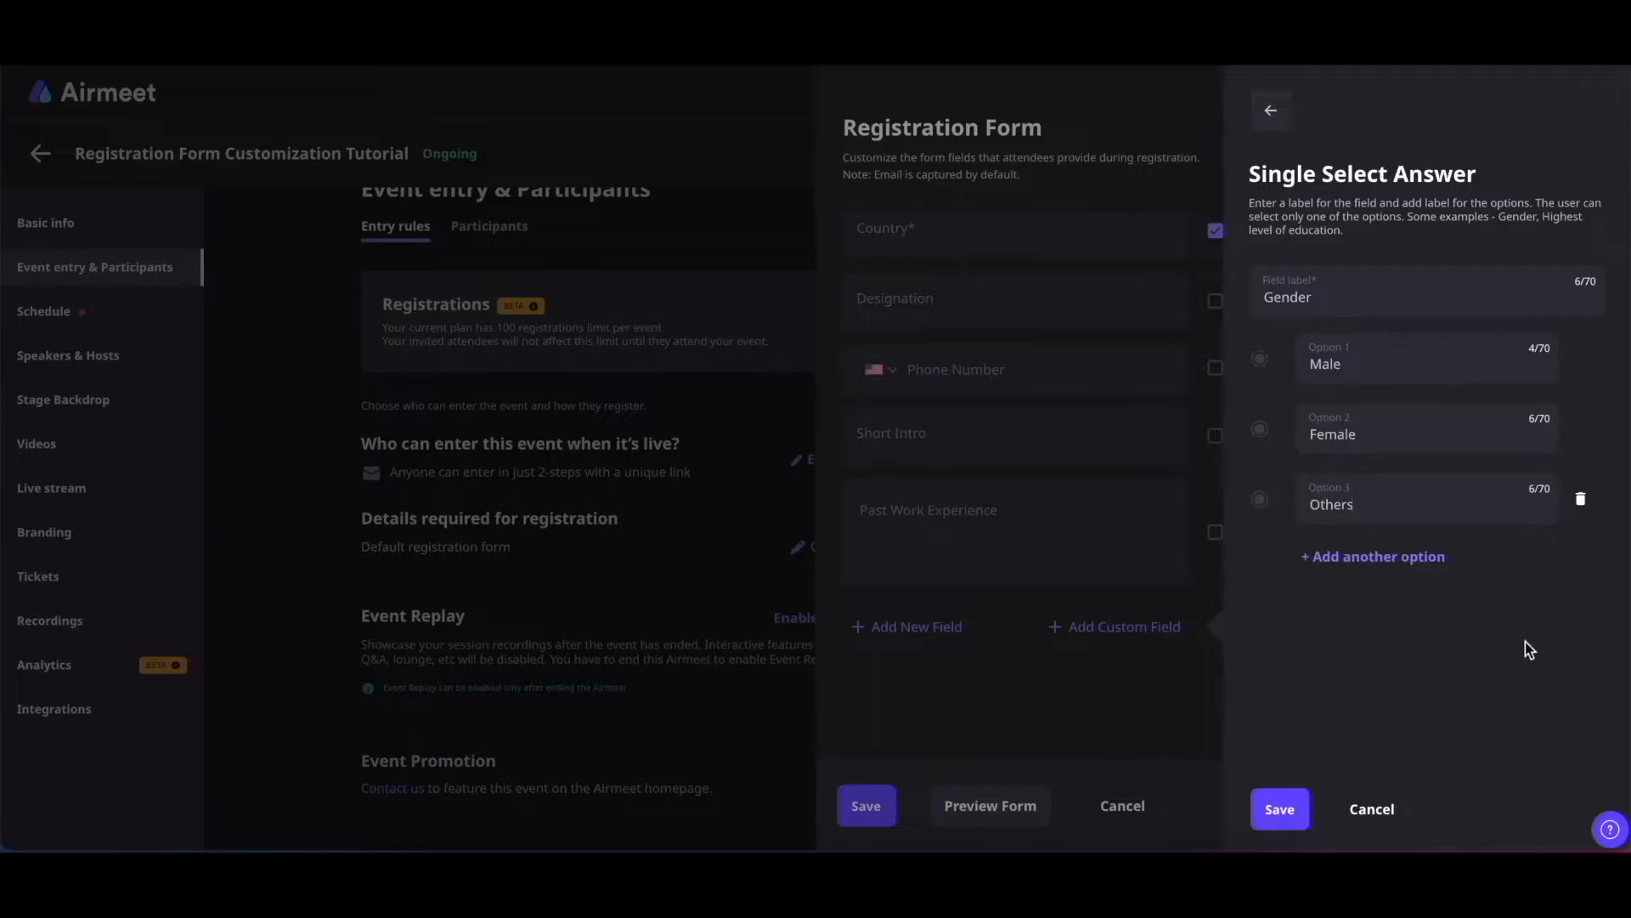
left_click(1279, 808)
Add a multi-select 'Job Preferences' field offering Doctor, Engineer and Teacher
scroll(1042, 664, "down", 1)
scroll(1044, 661, "down", 1)
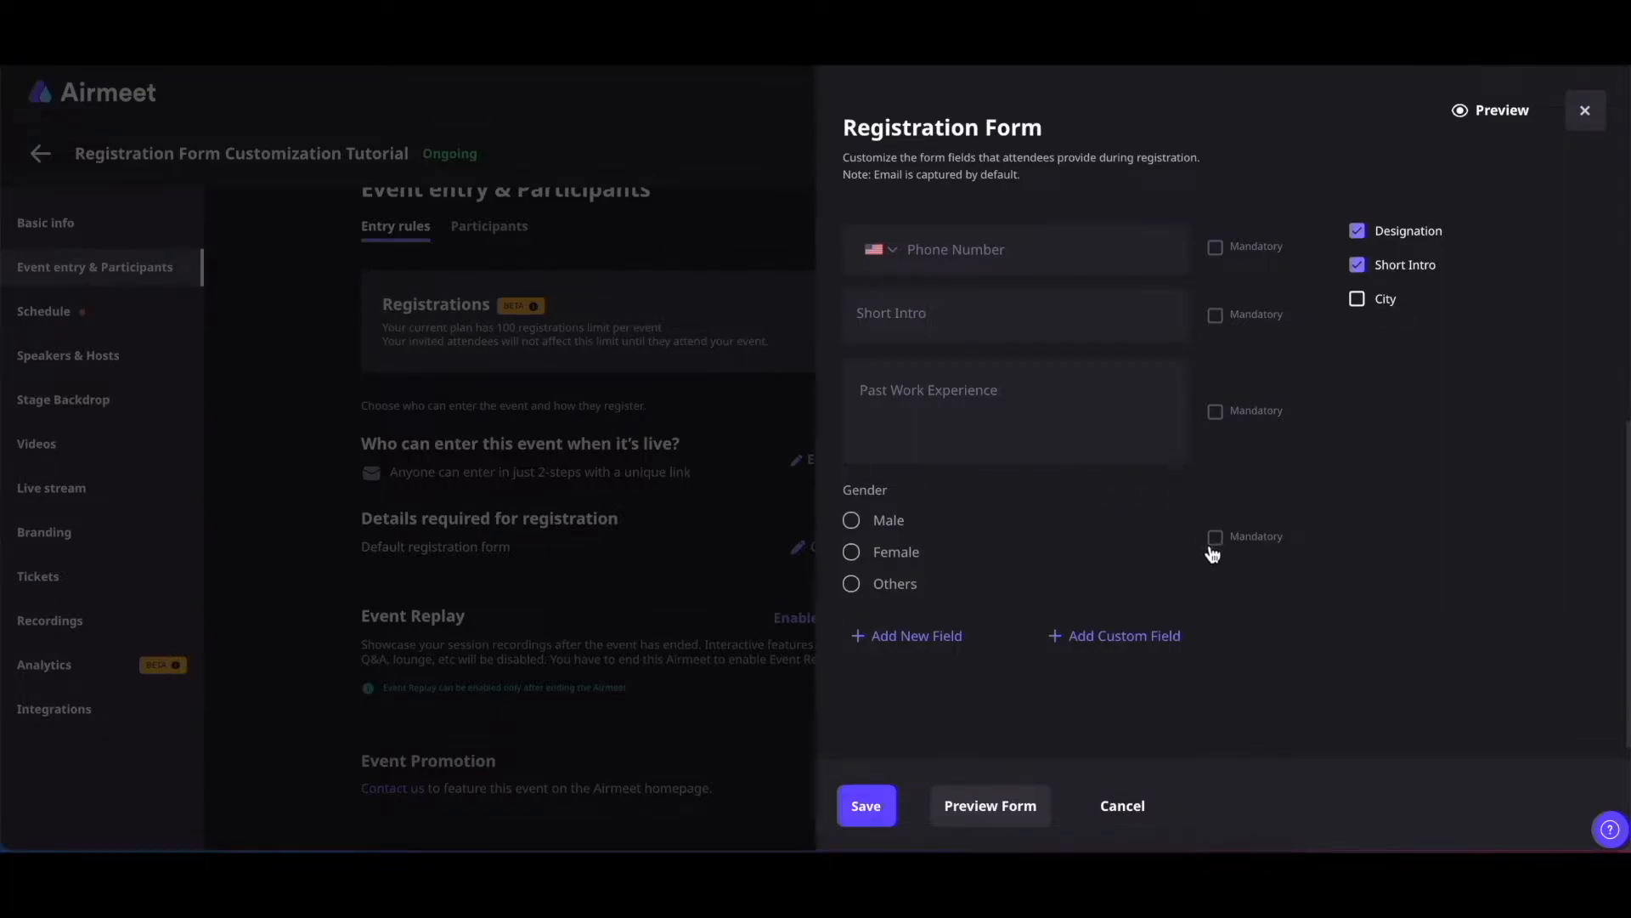
left_click(1120, 636)
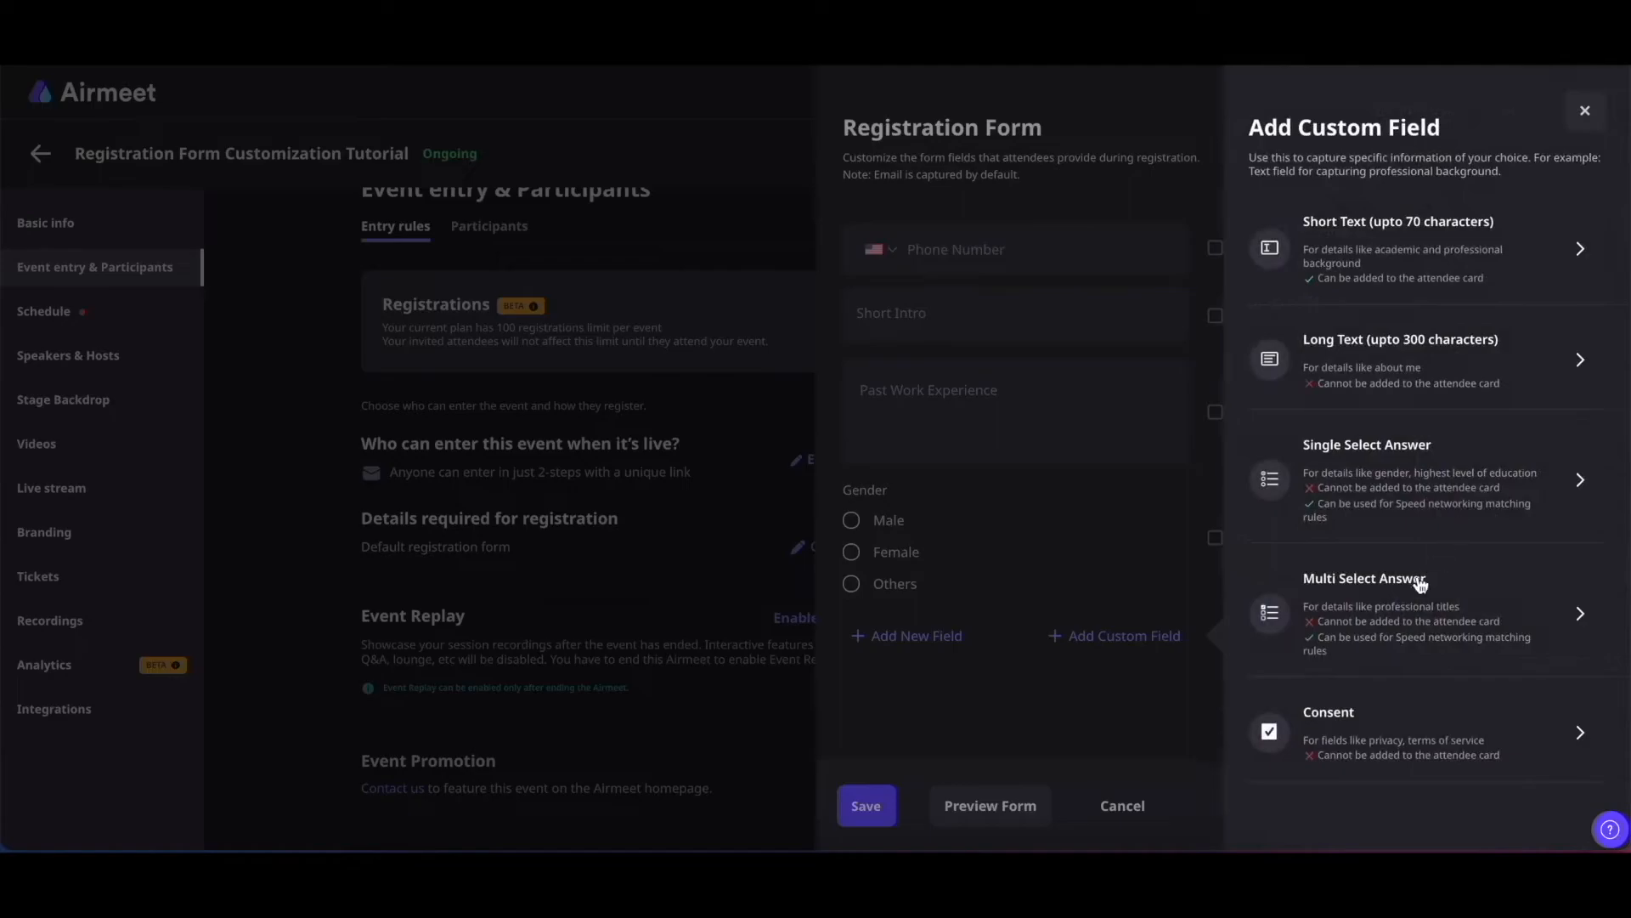
left_click(1380, 600)
left_click(1315, 294)
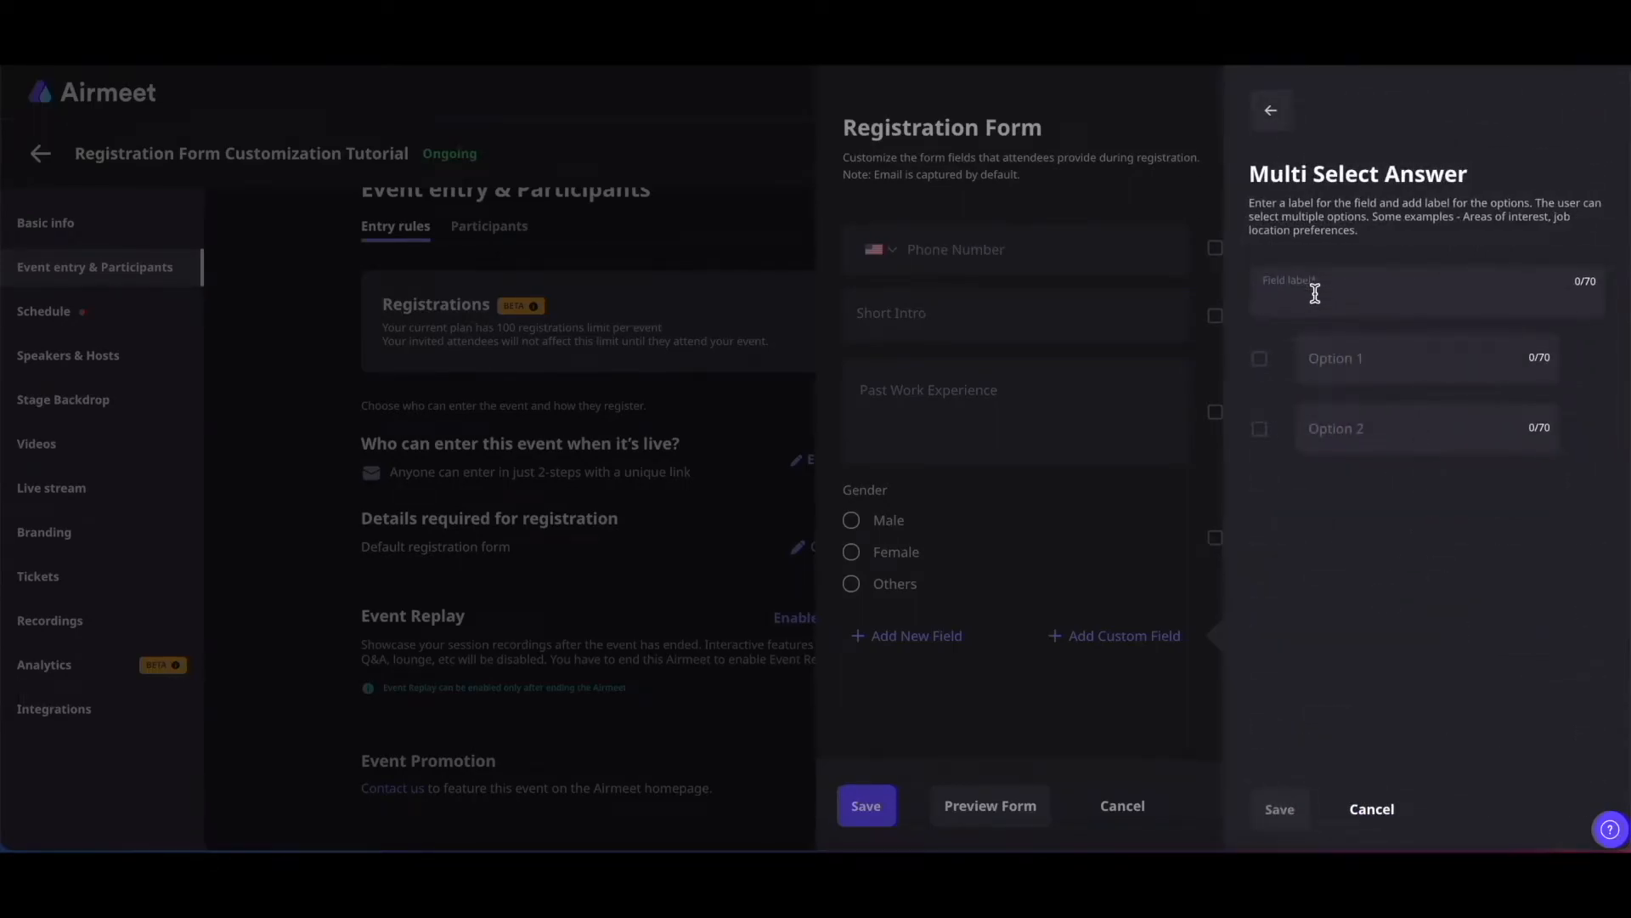
type("Job Preferences")
left_click(1347, 364)
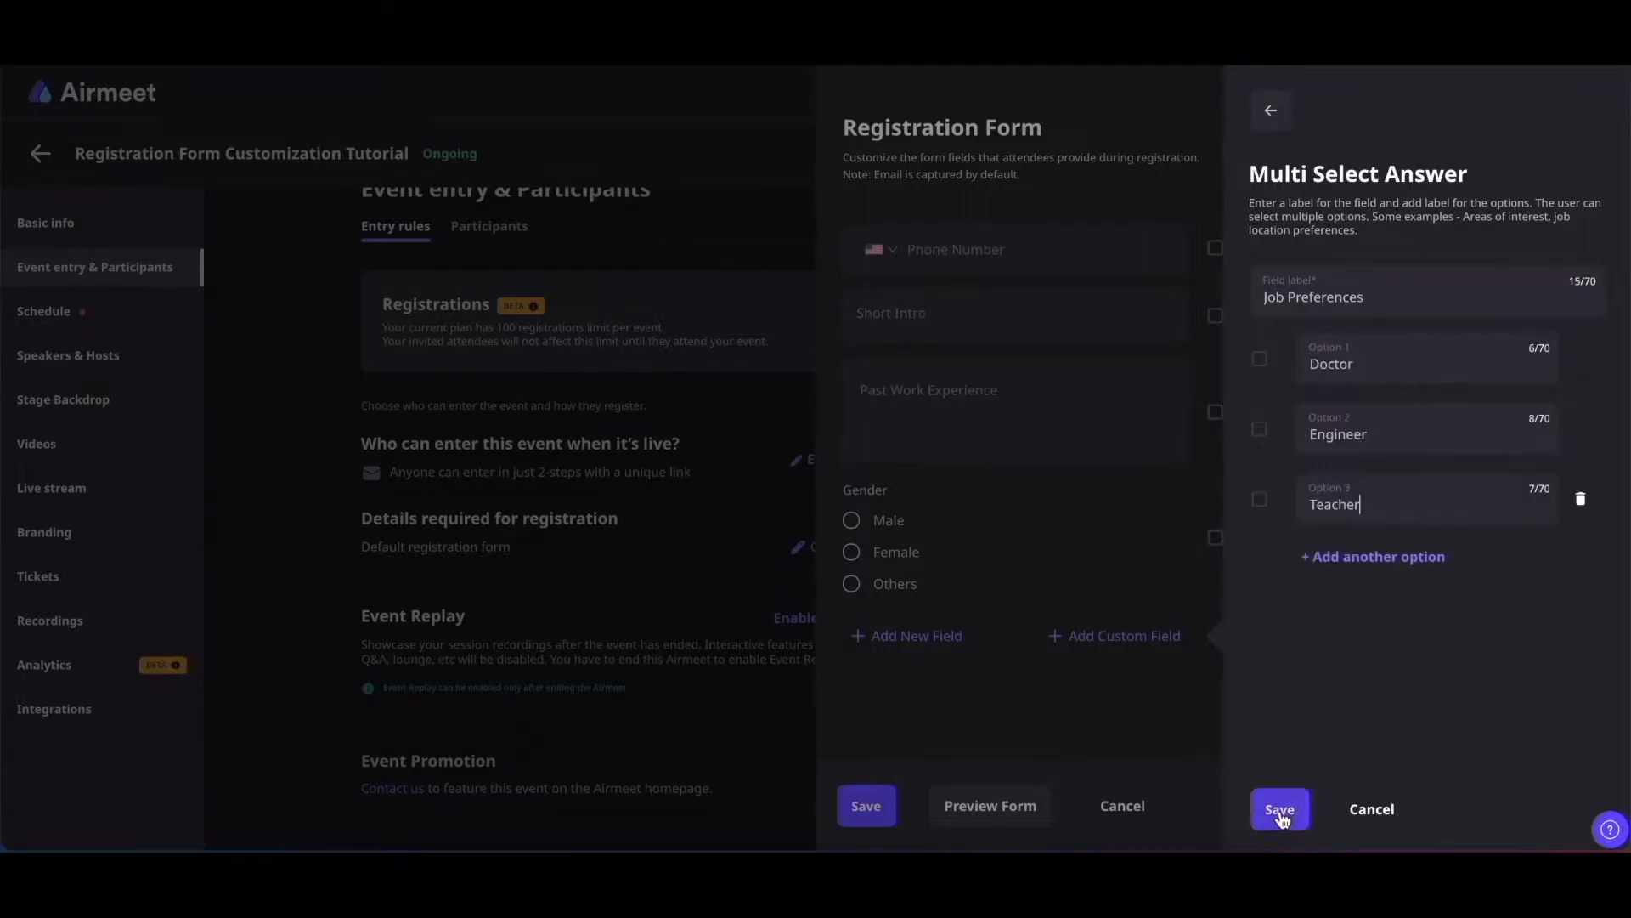
left_click(1279, 810)
scroll(934, 544, "down", 2)
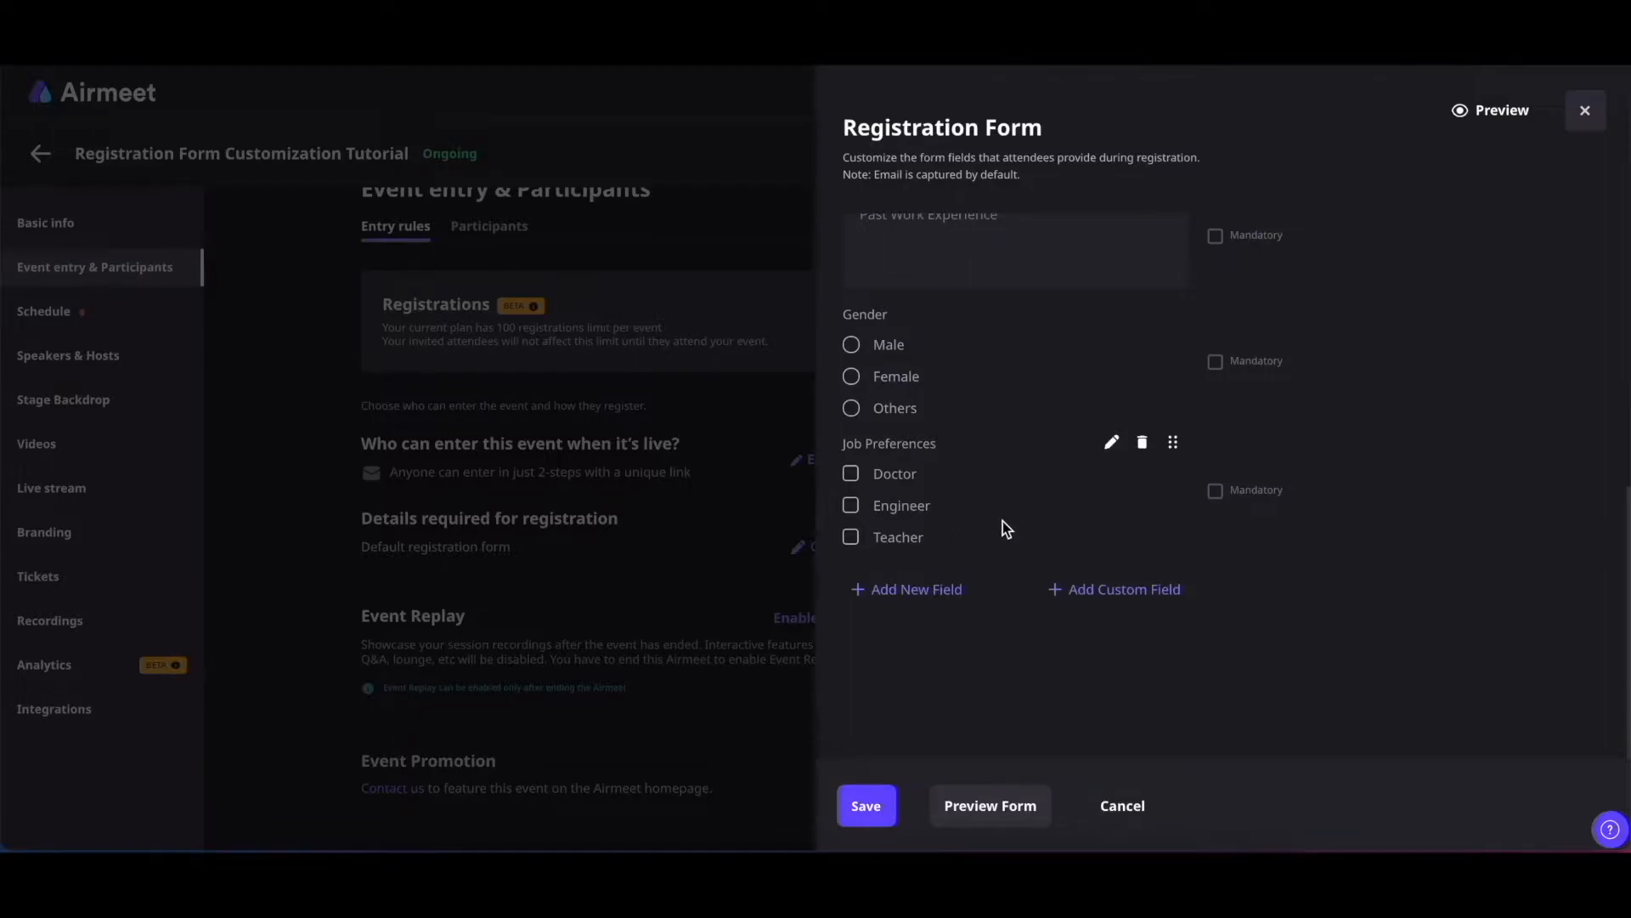
left_click(1121, 590)
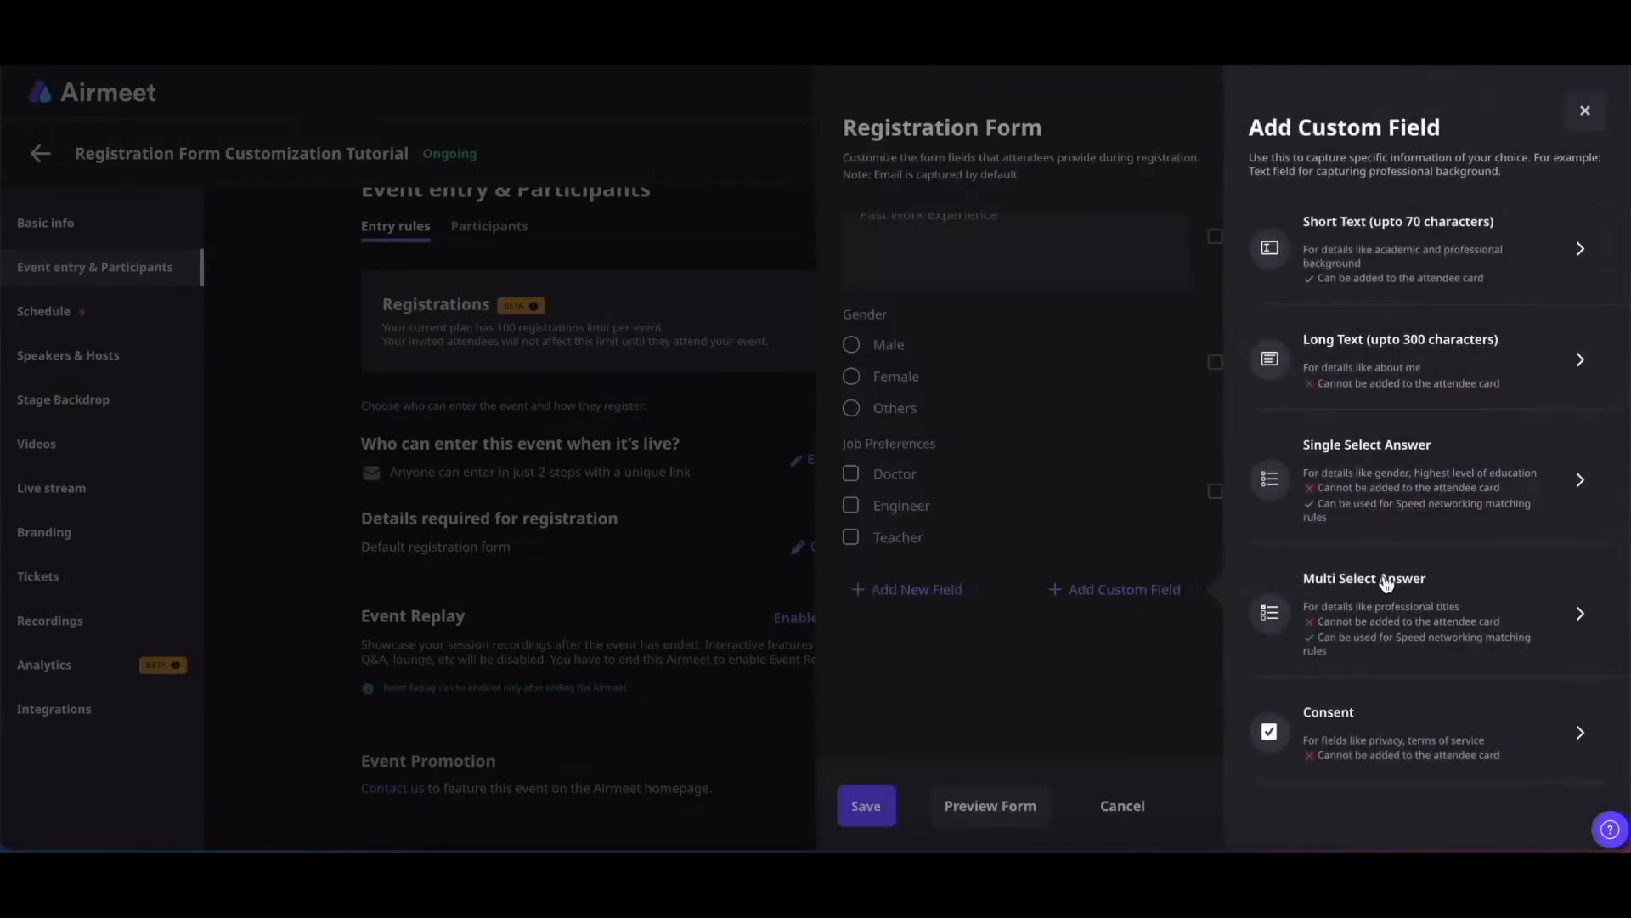
Add a consent field 'I agree to the terms and conditions', linking 'terms and conditions' to the terms-of-use page
left_click(1371, 739)
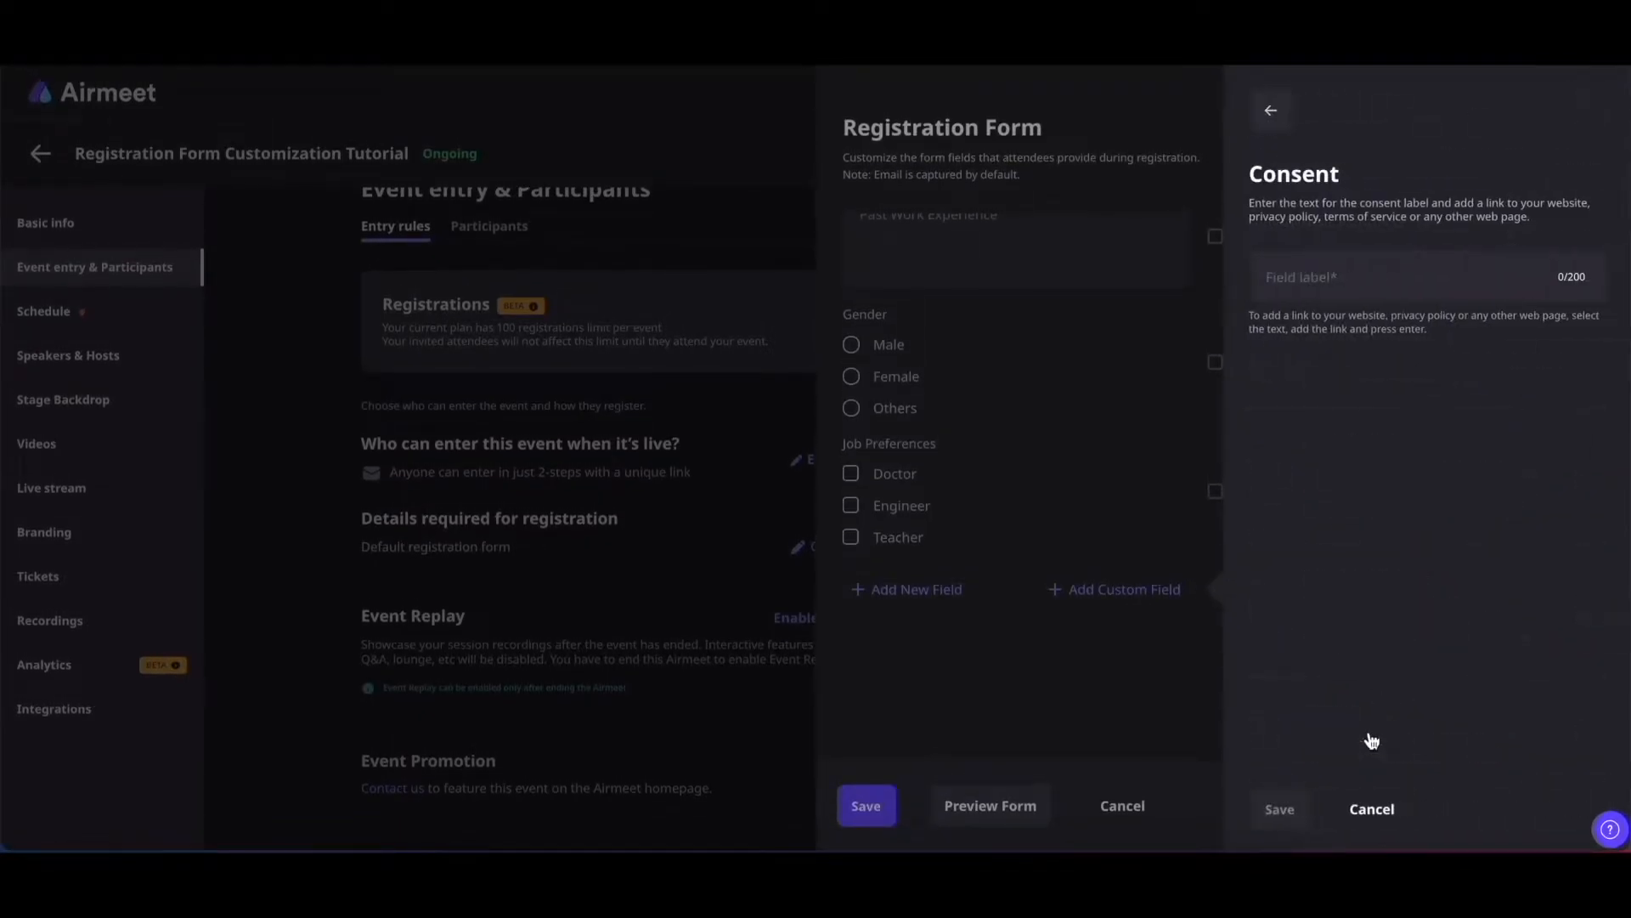
left_click(1296, 285)
type("I agree to the terms and conditions")
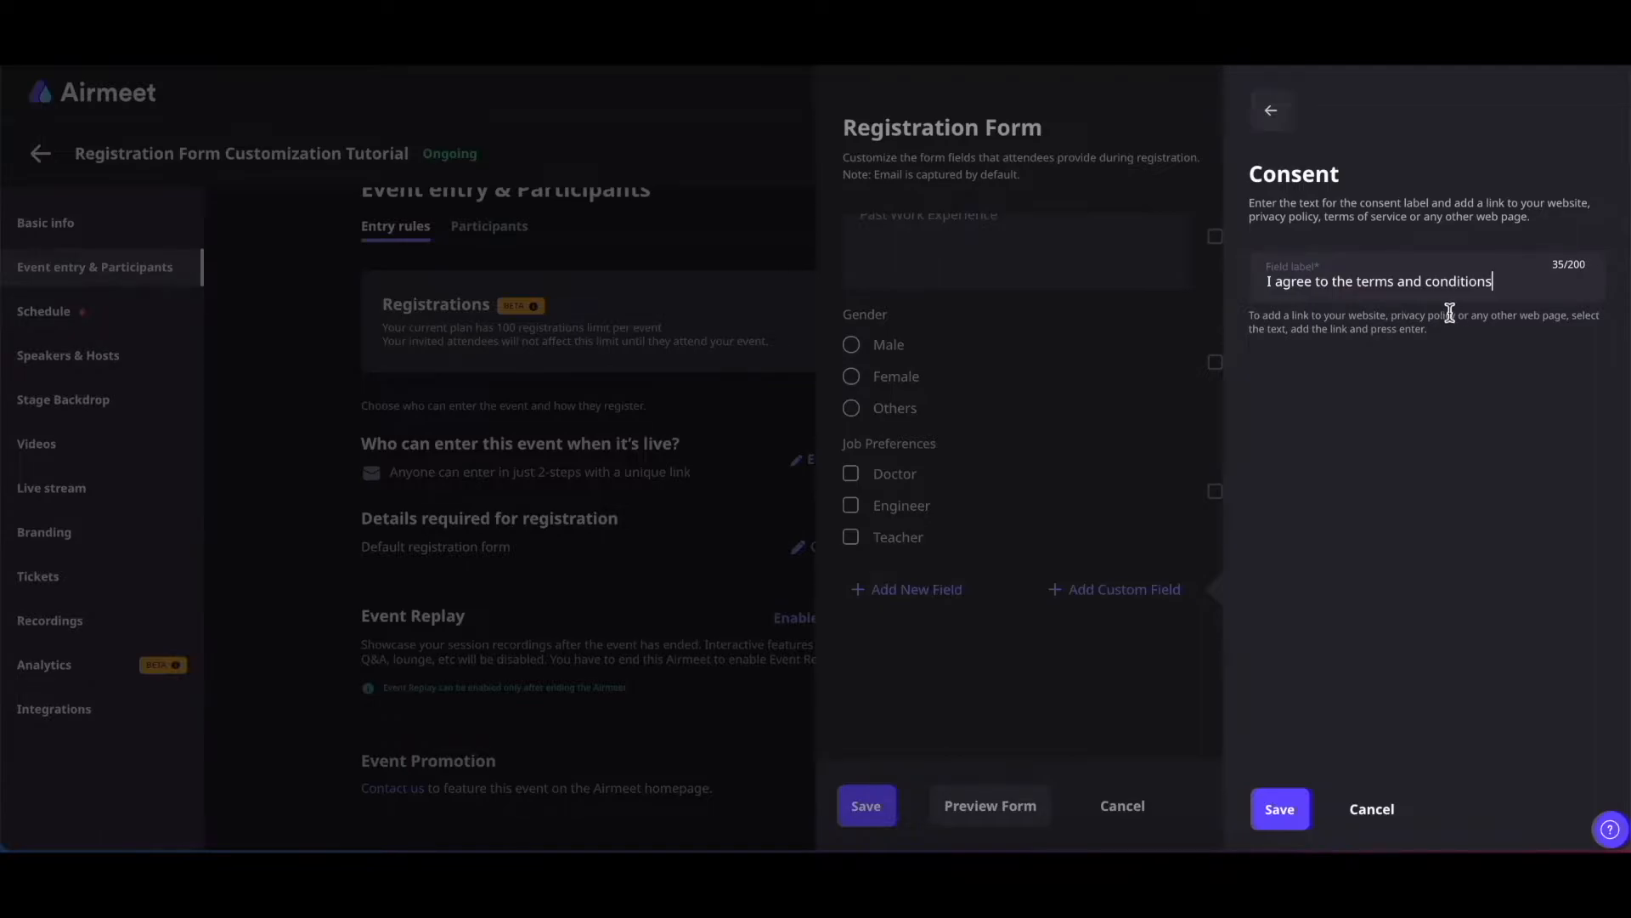
left_click_drag(1356, 281, 1498, 285)
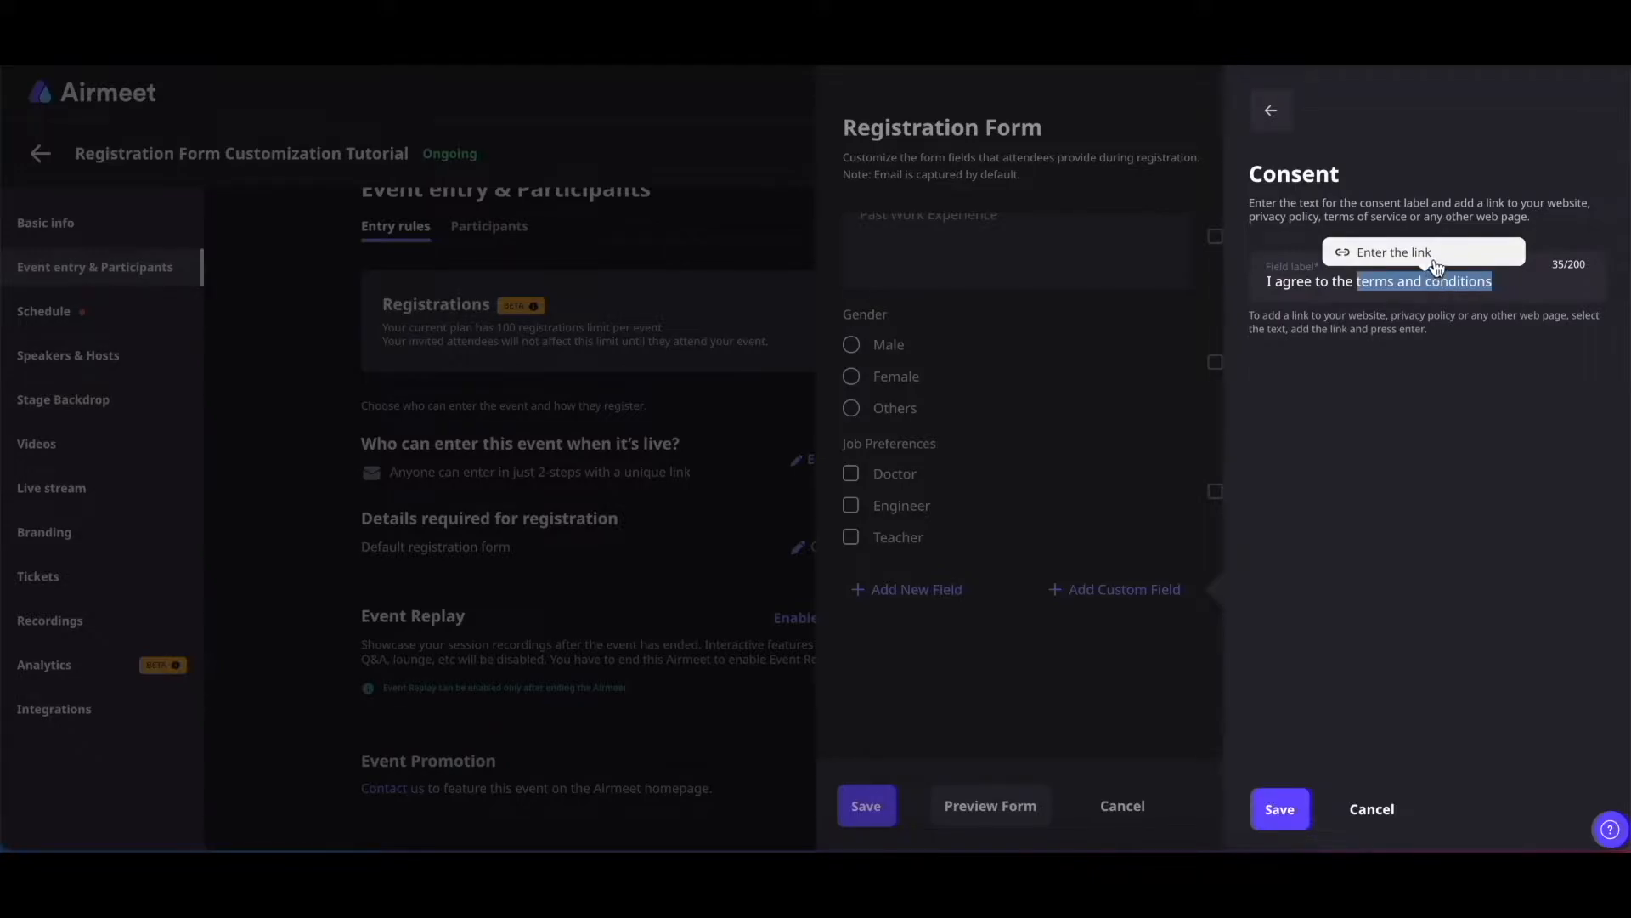
left_click(1436, 268)
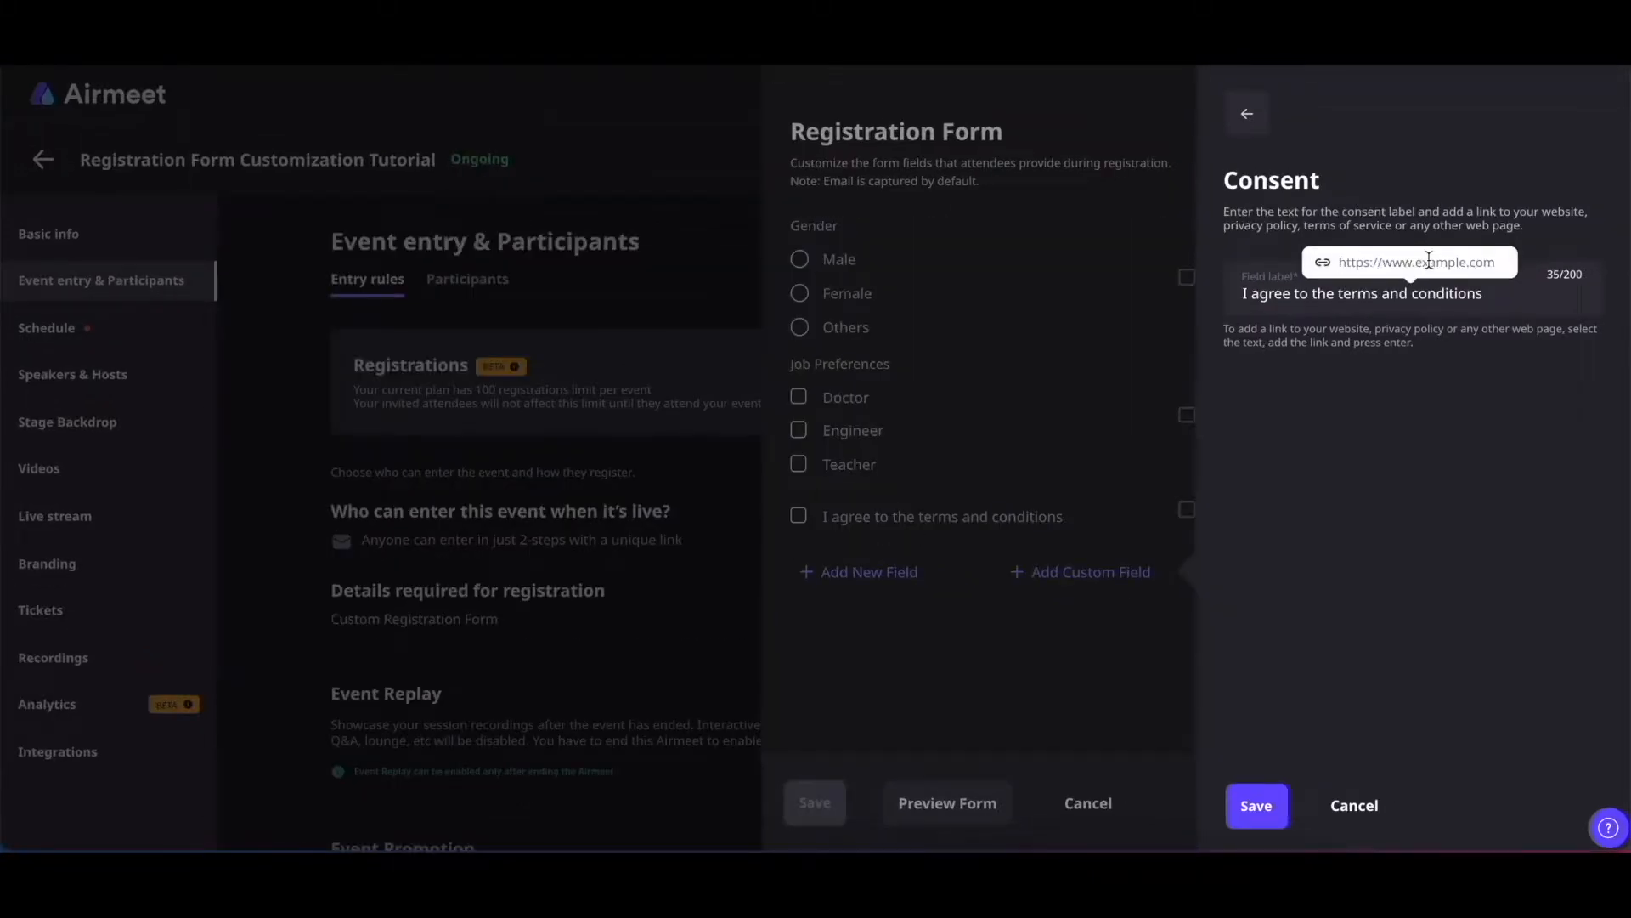
key("ctrl+v")
key("Return")
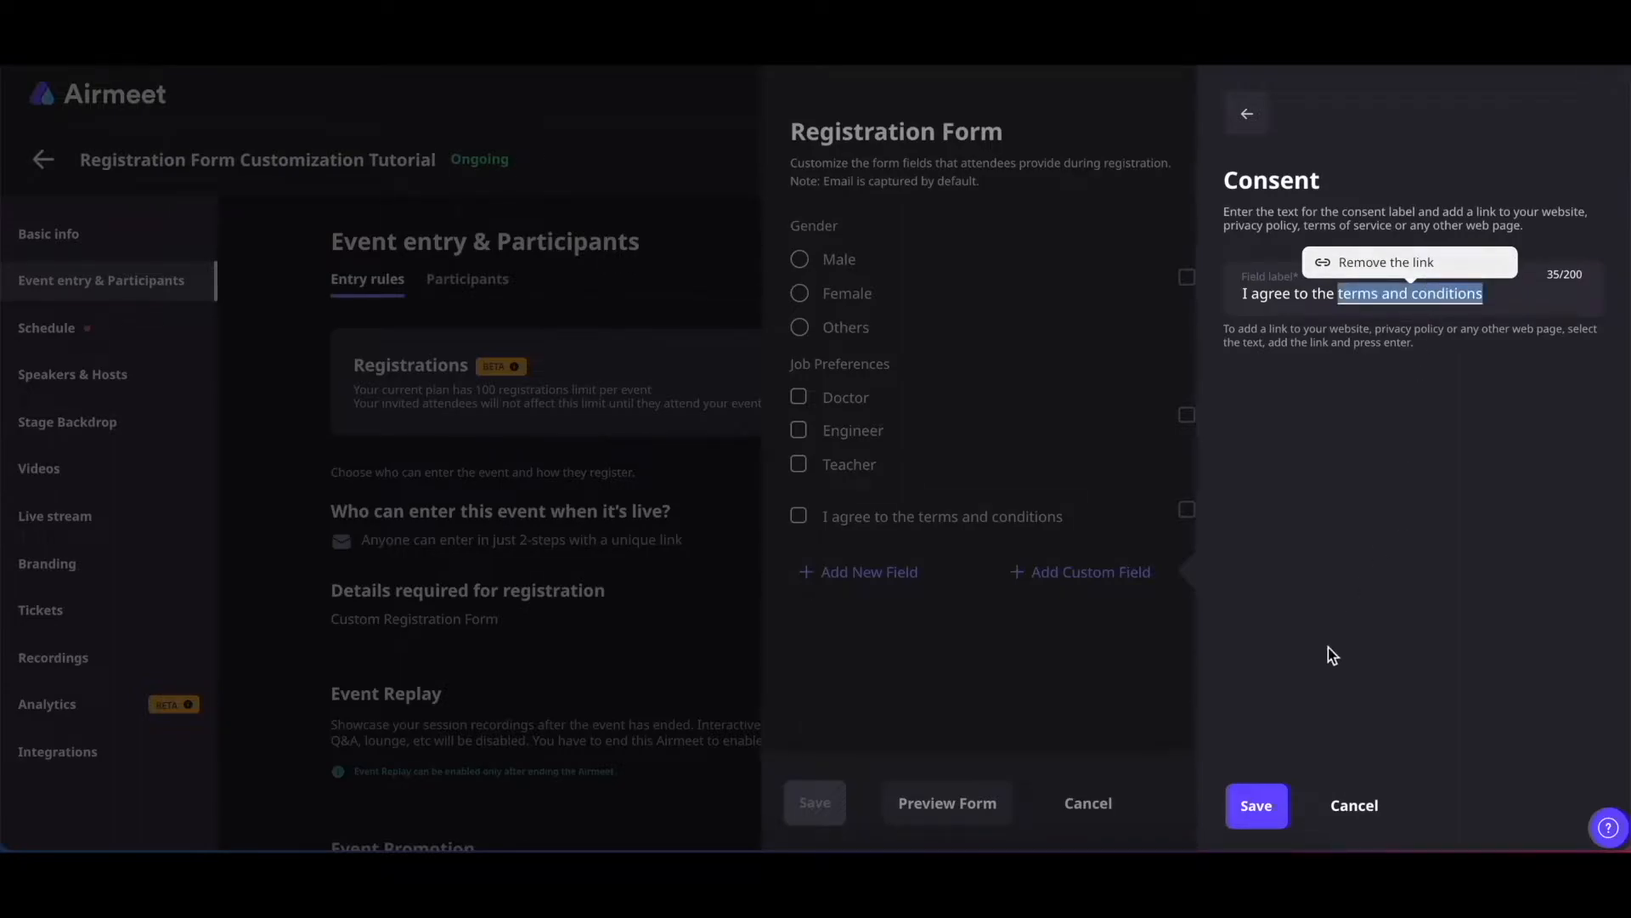
left_click(1259, 805)
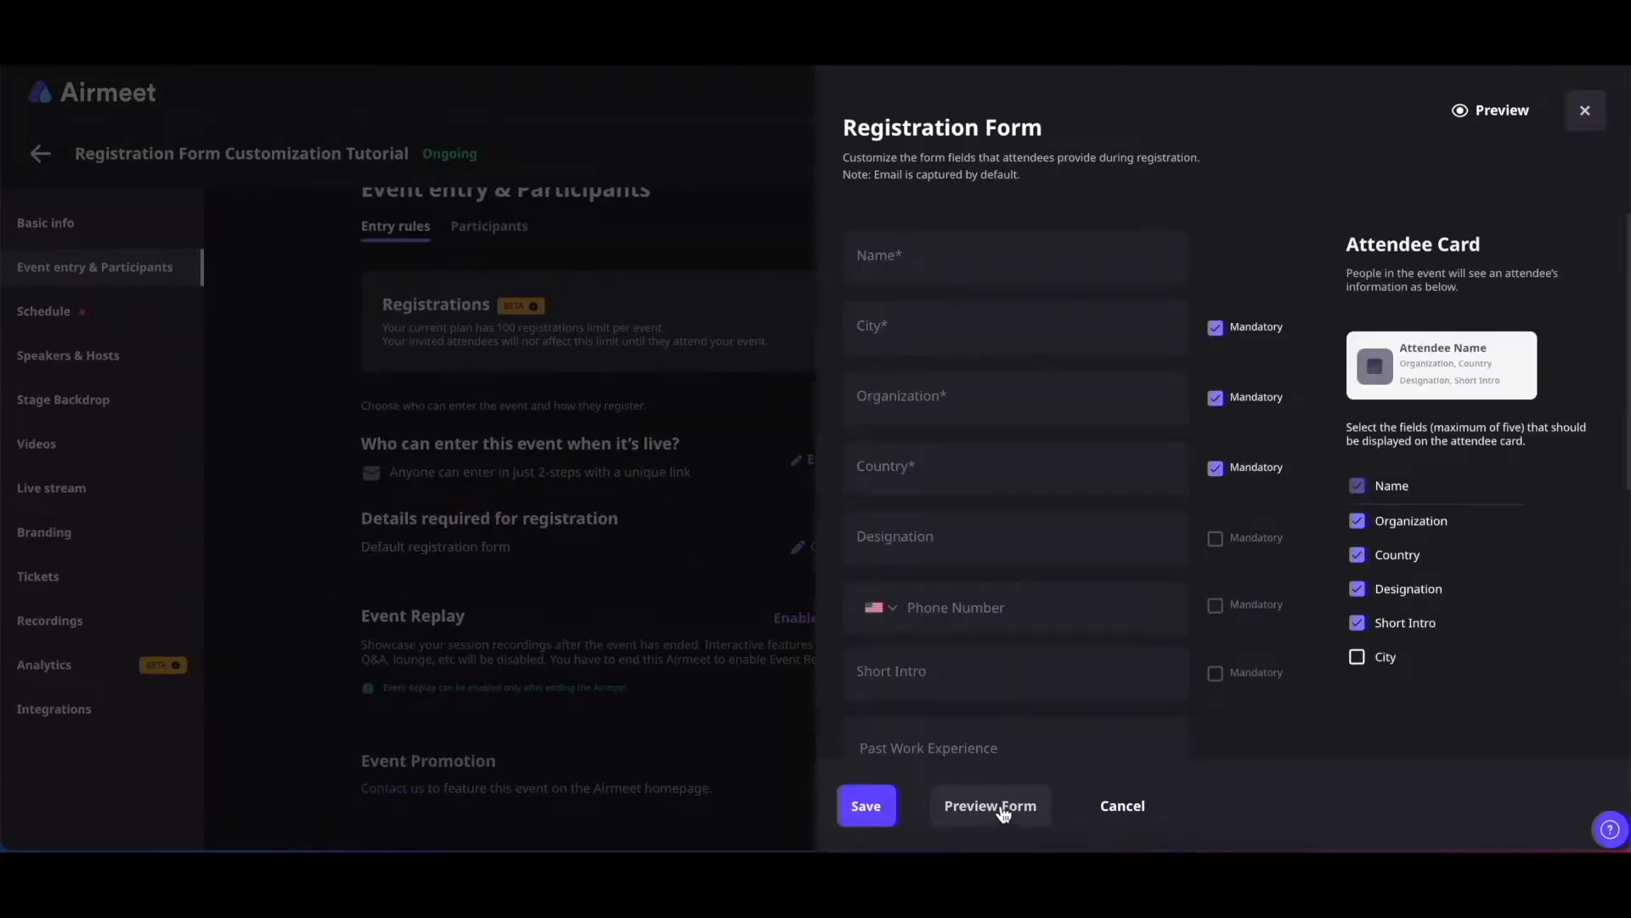
Preview the registration form as attendees see it, then save the custom form
left_click(1003, 807)
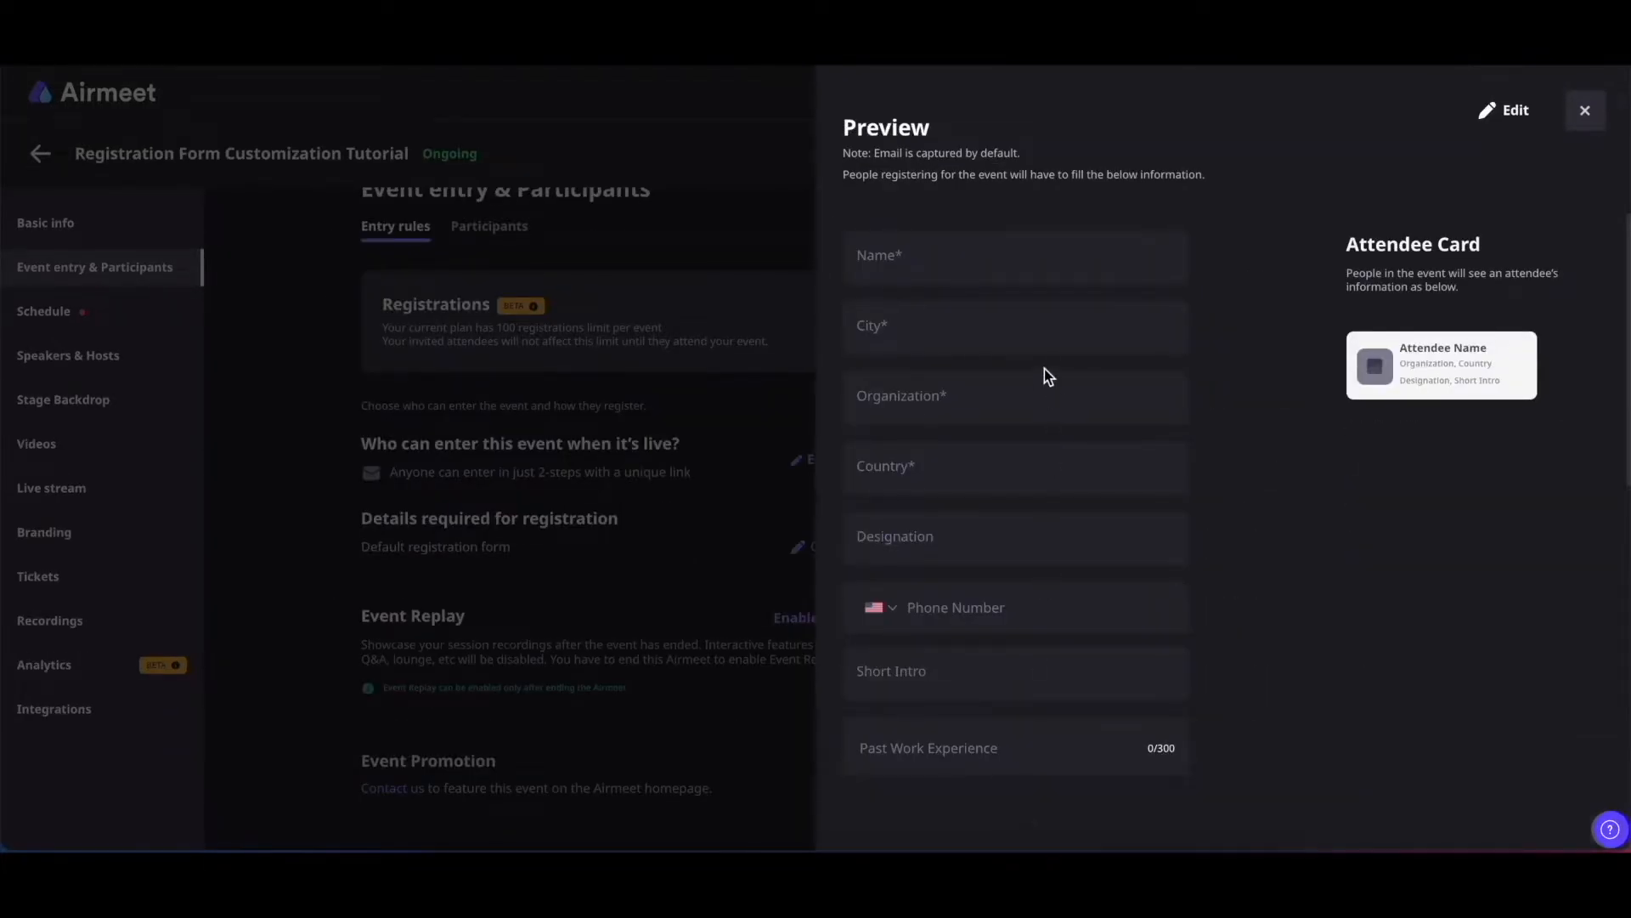
scroll(1044, 369, "down", 4)
scroll(1044, 369, "up", 4)
scroll(1044, 368, "down", 7)
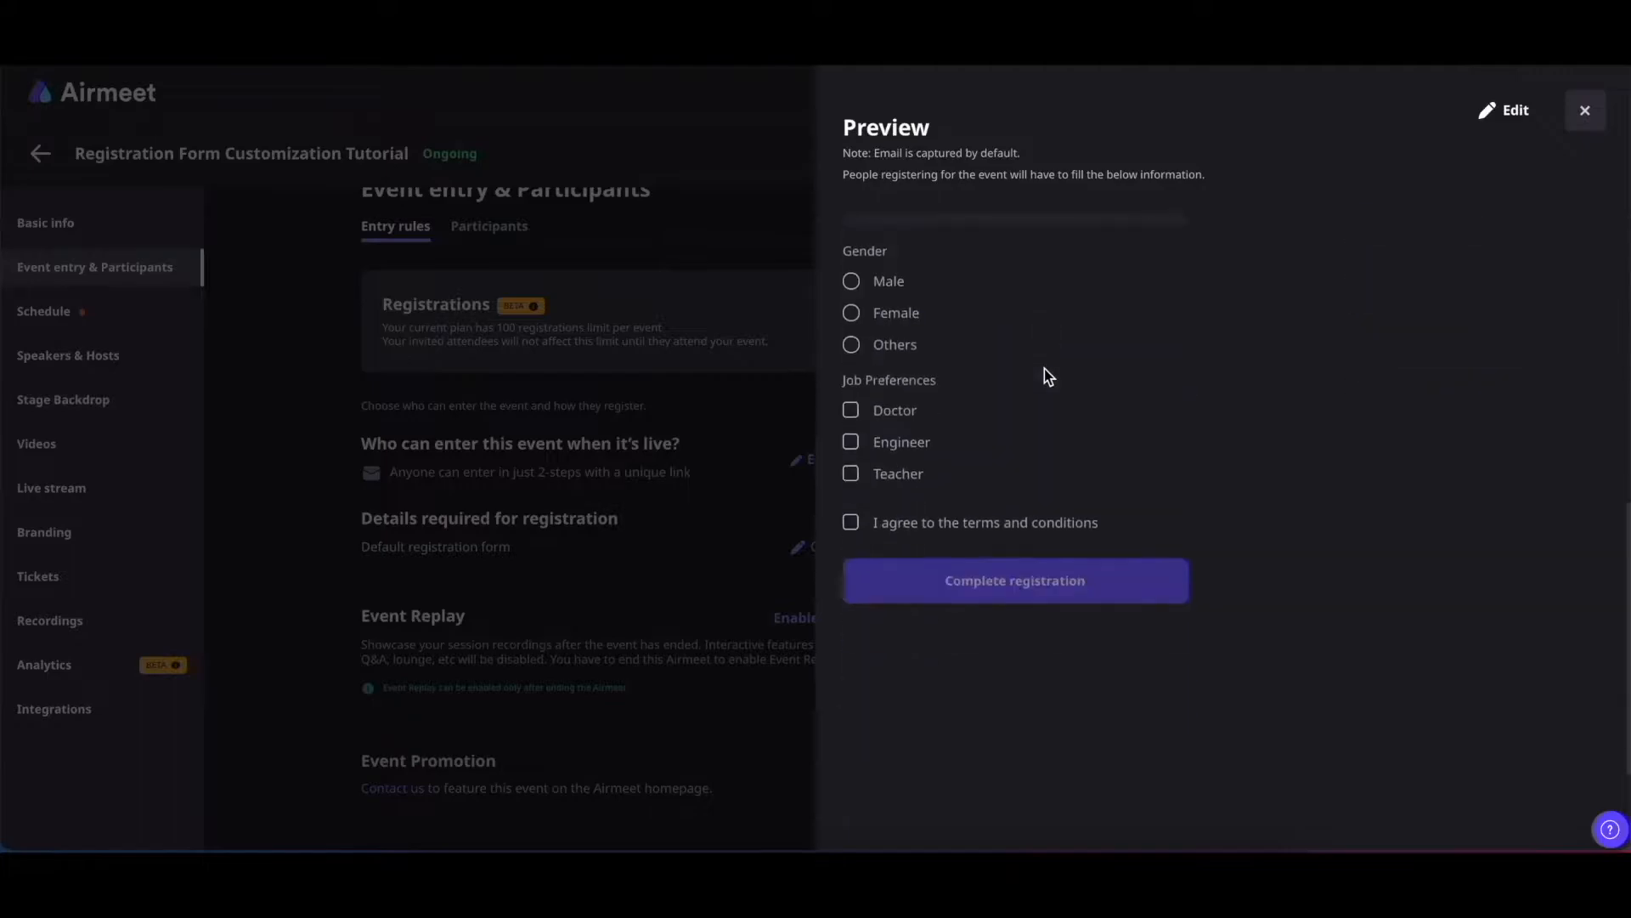
left_click(1506, 112)
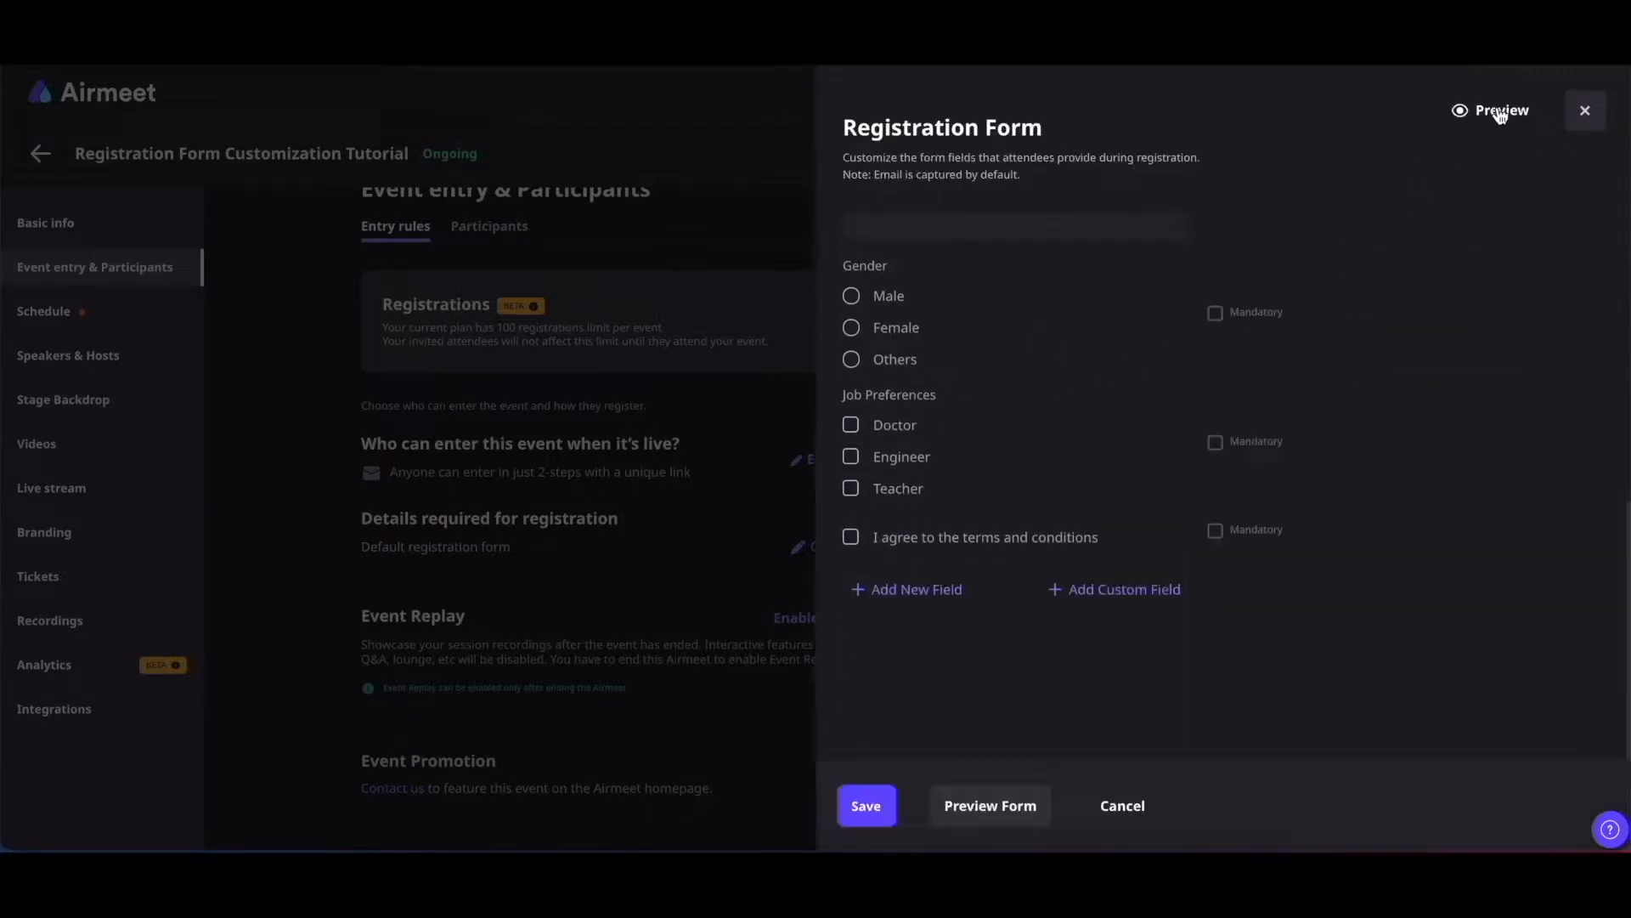
left_click(867, 805)
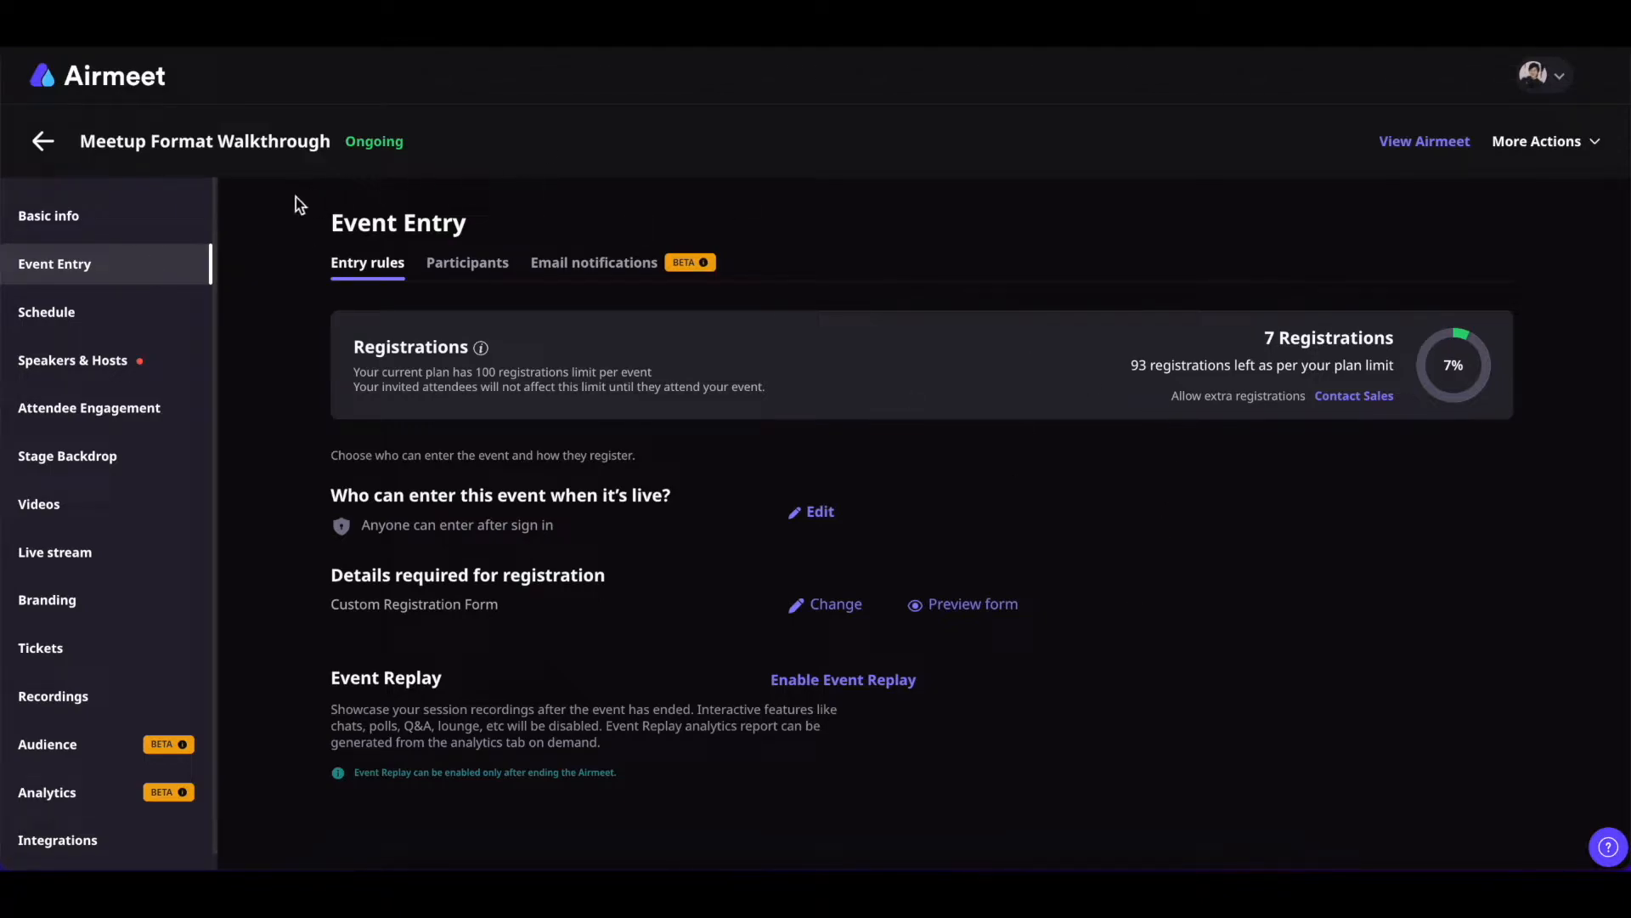
Review the On Registration, On Invitation and Event Reminder email templates under Email notifications
left_click(584, 272)
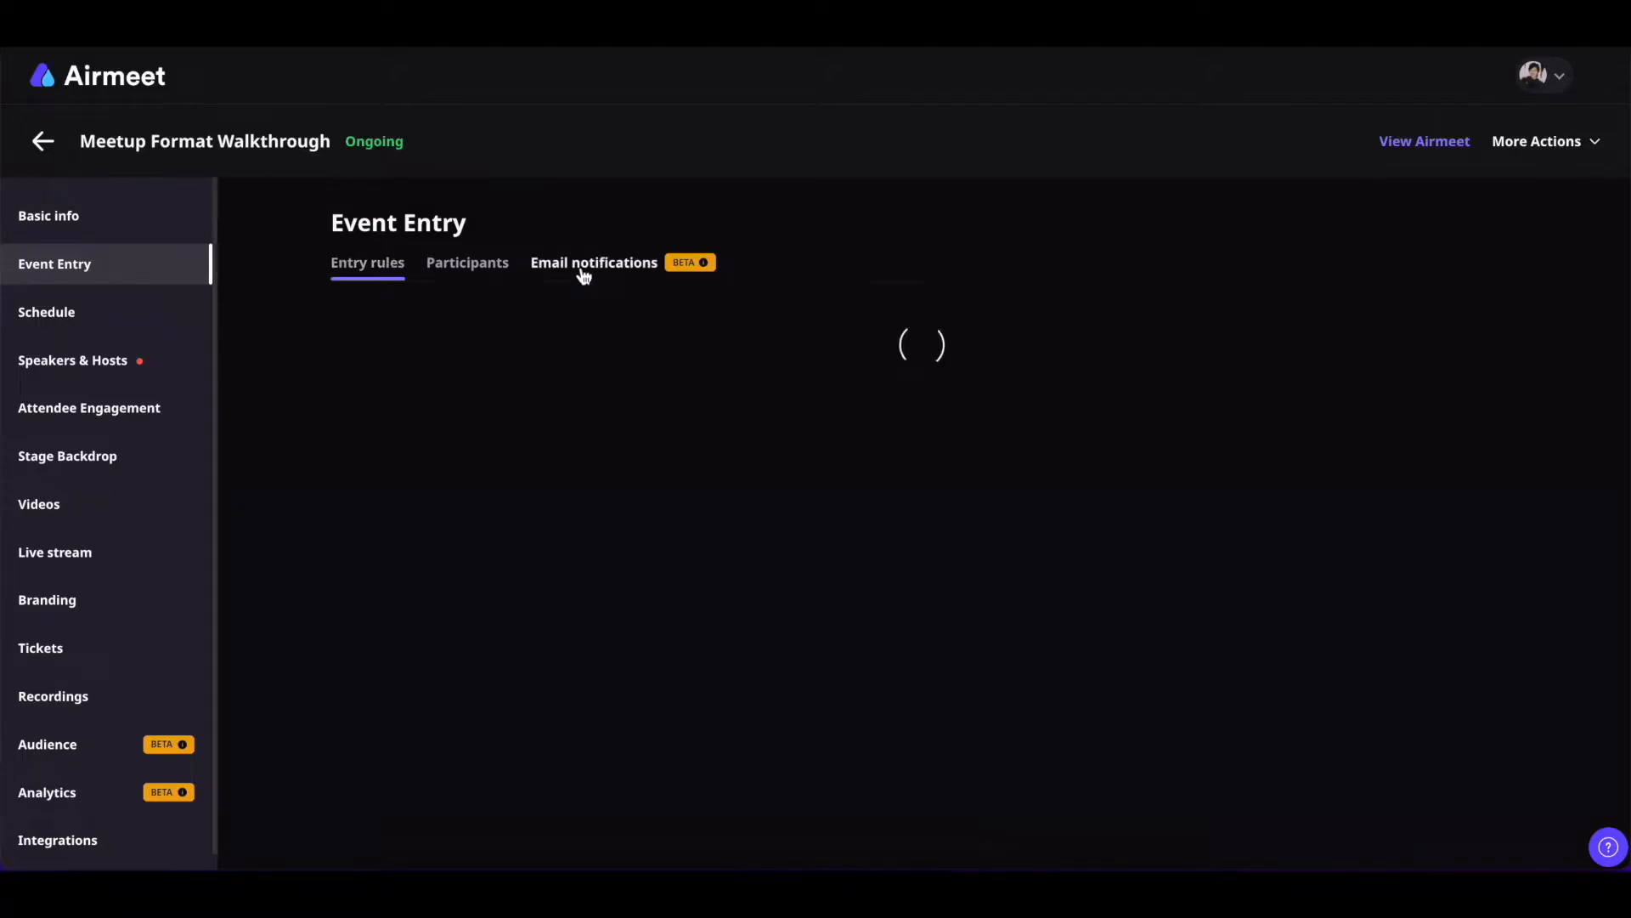
scroll(1052, 556, "down", 1)
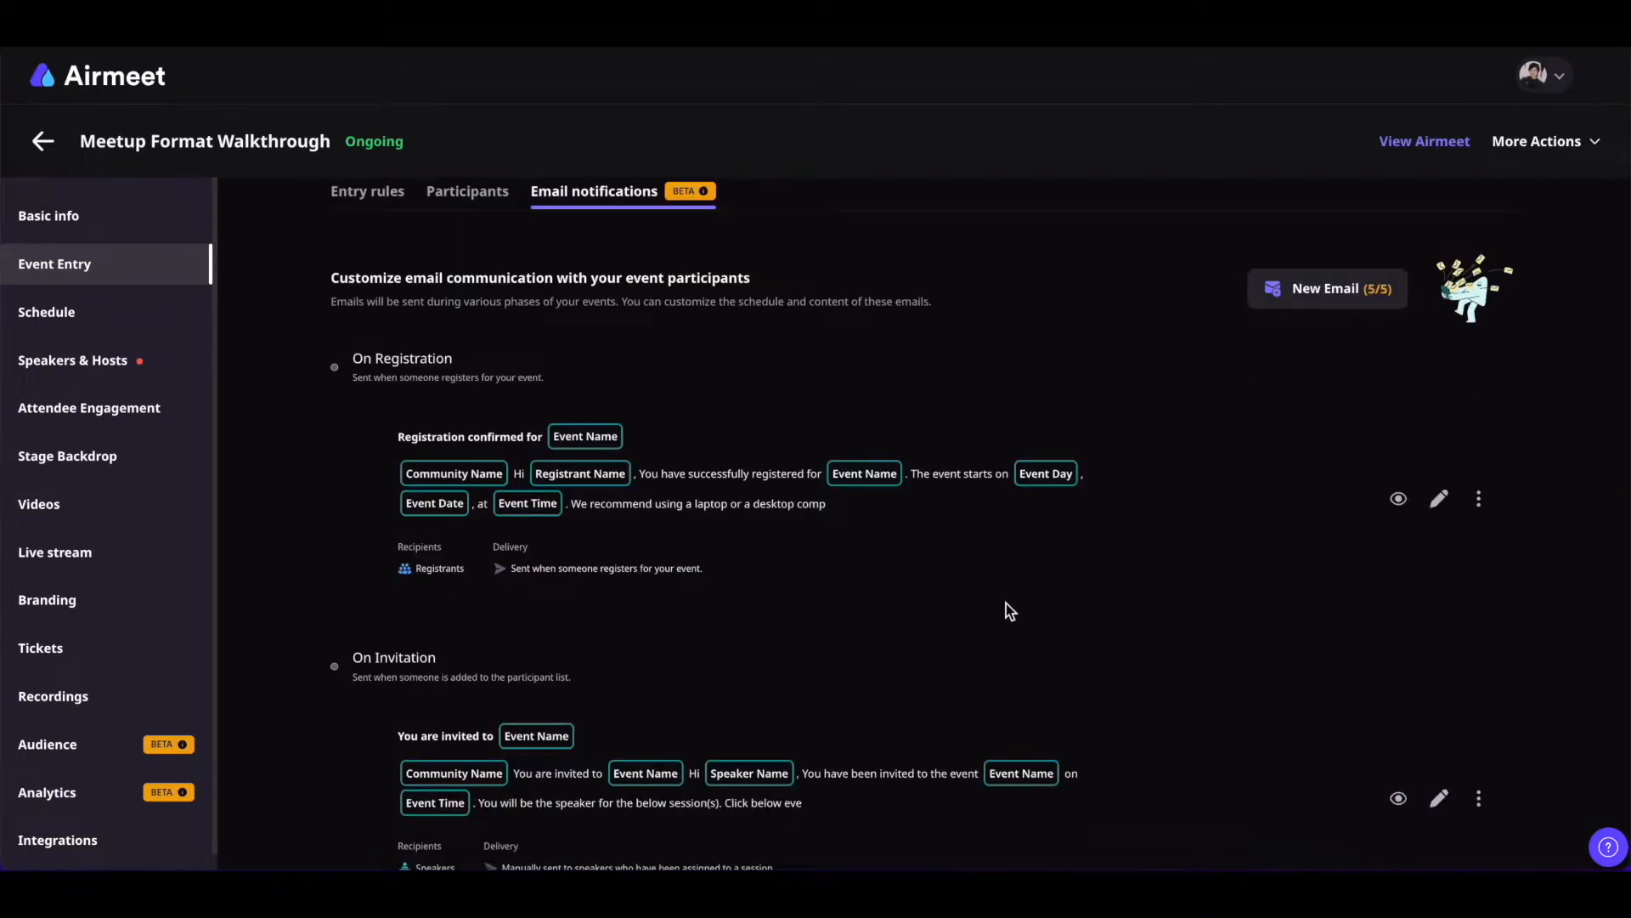
scroll(1006, 604, "down", 5)
scroll(1006, 603, "up", 5)
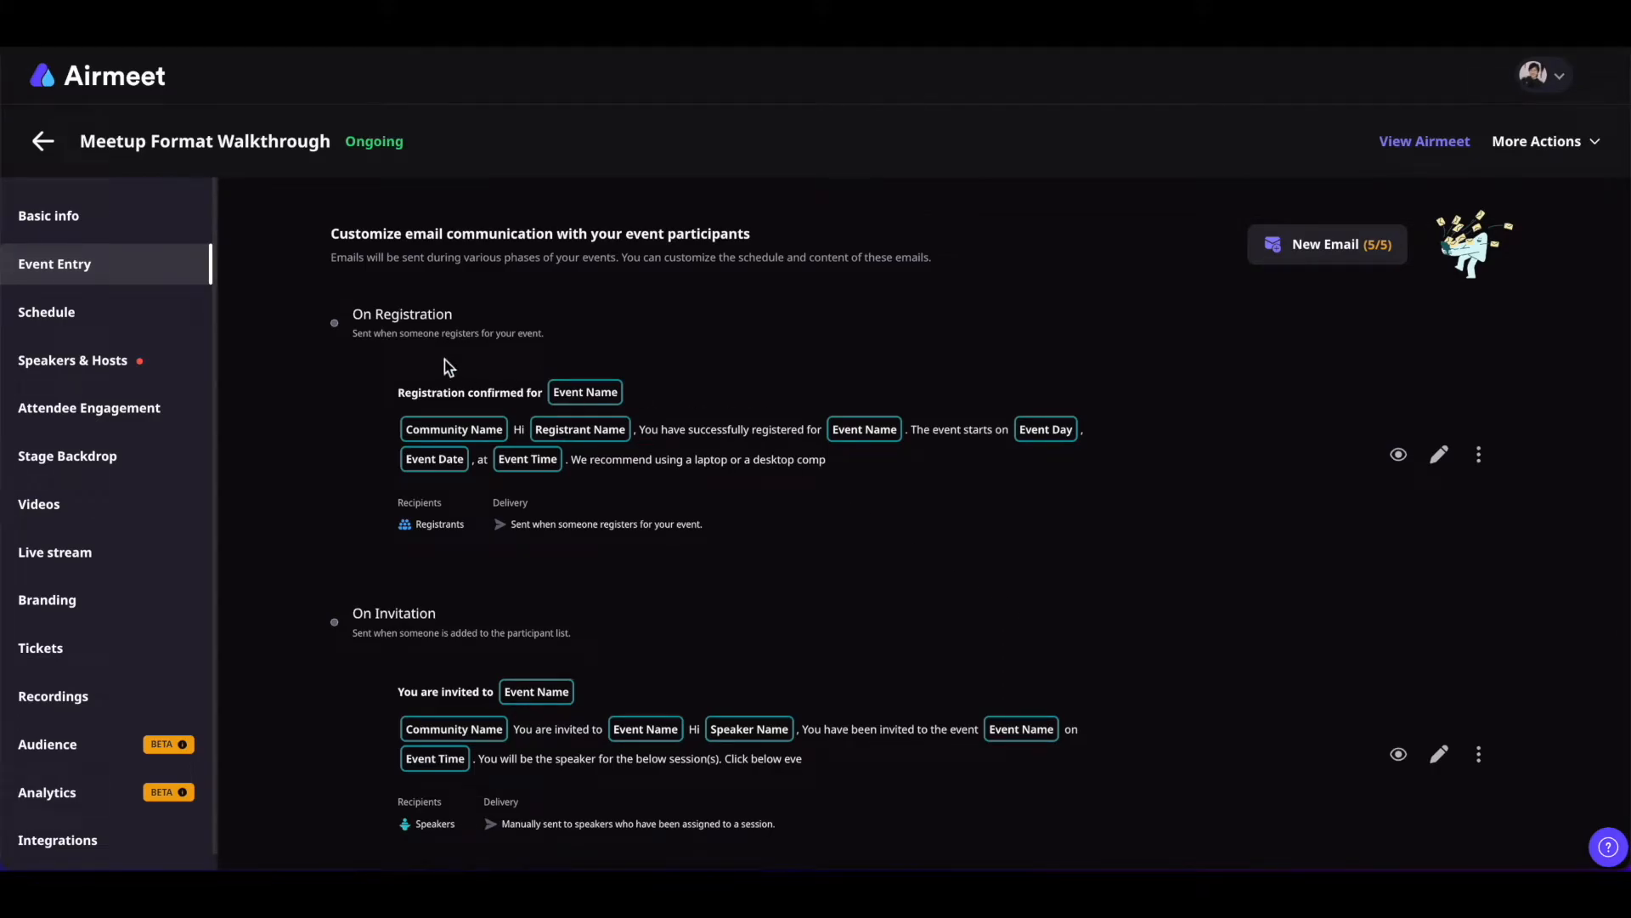
scroll(455, 343, "down", 2)
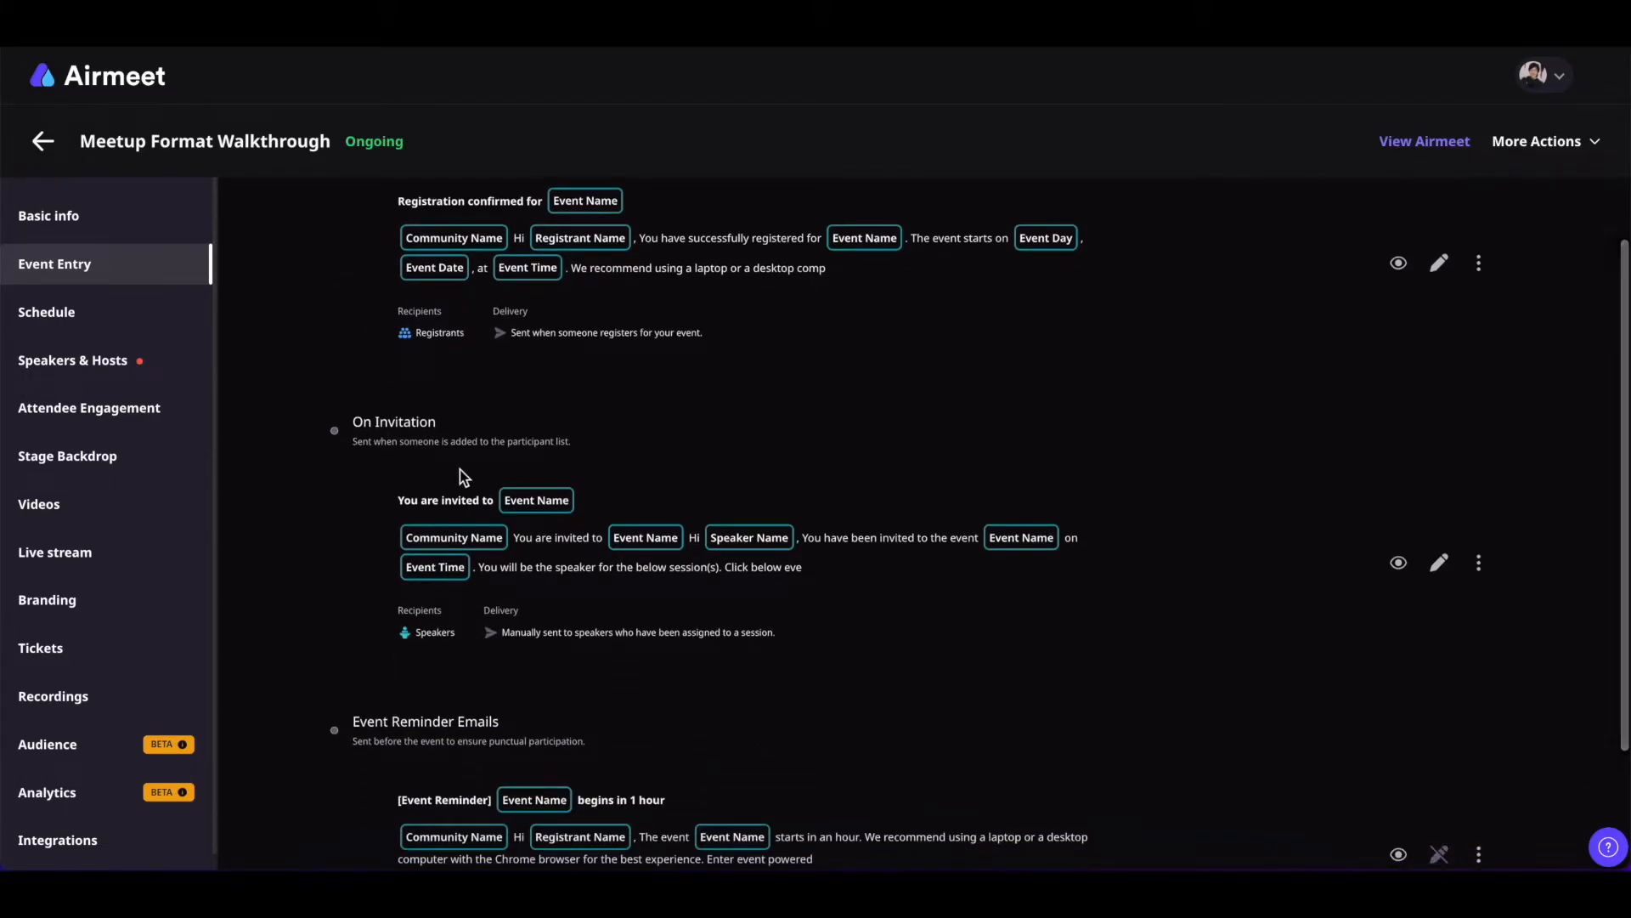
scroll(462, 474, "down", 2)
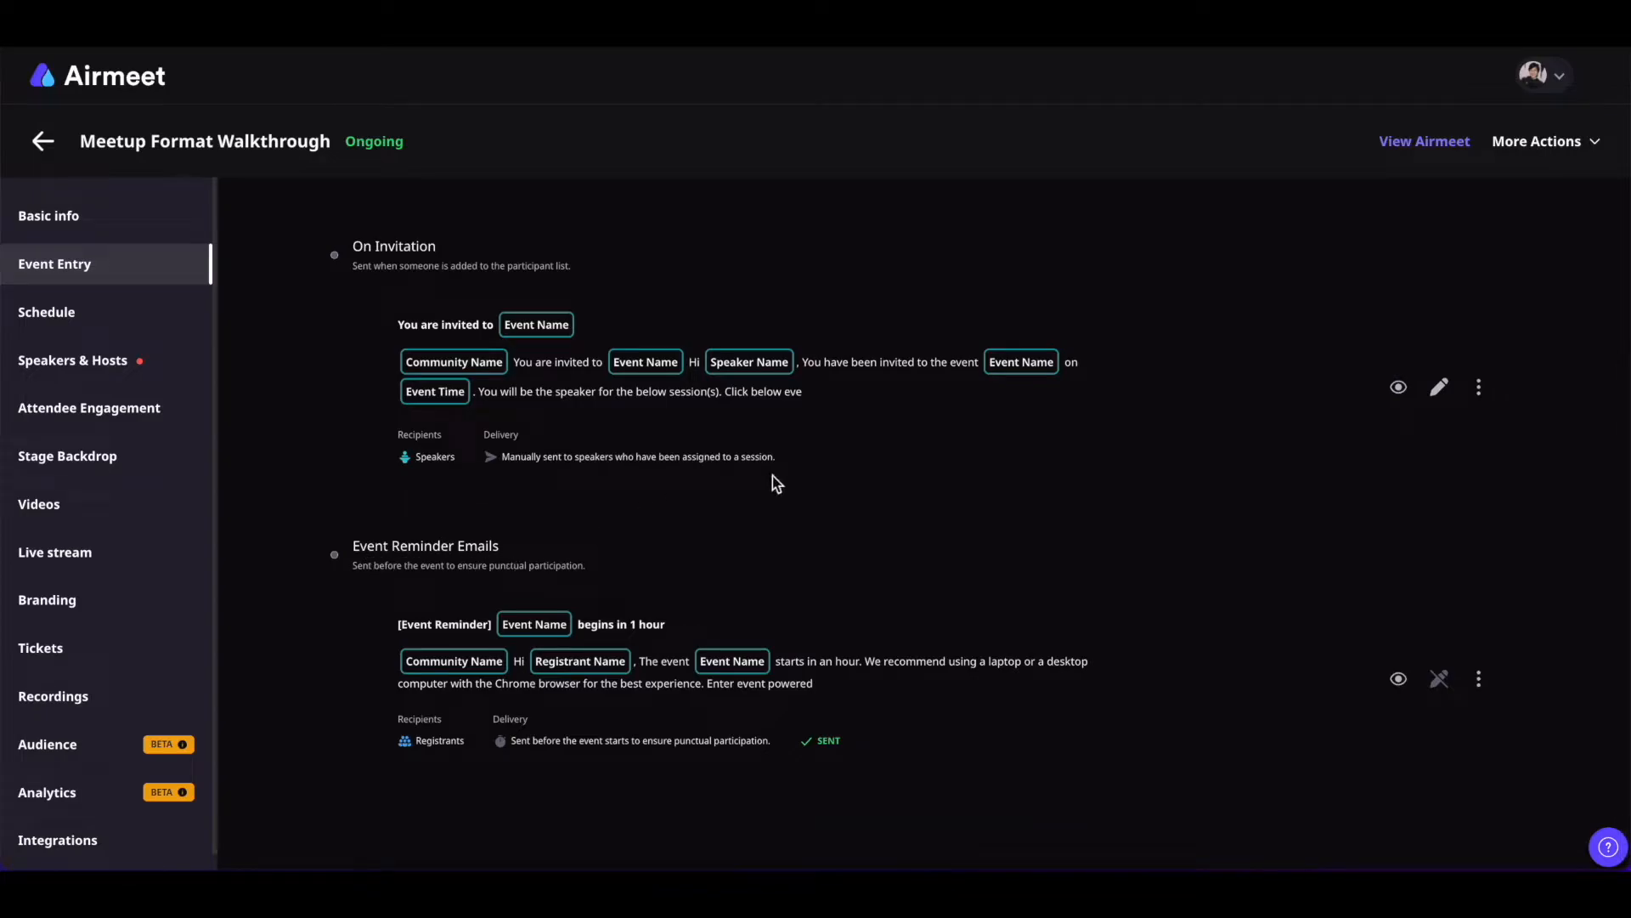
scroll(773, 477, "up", 5)
scroll(728, 772, "down", 3)
scroll(731, 773, "up", 3)
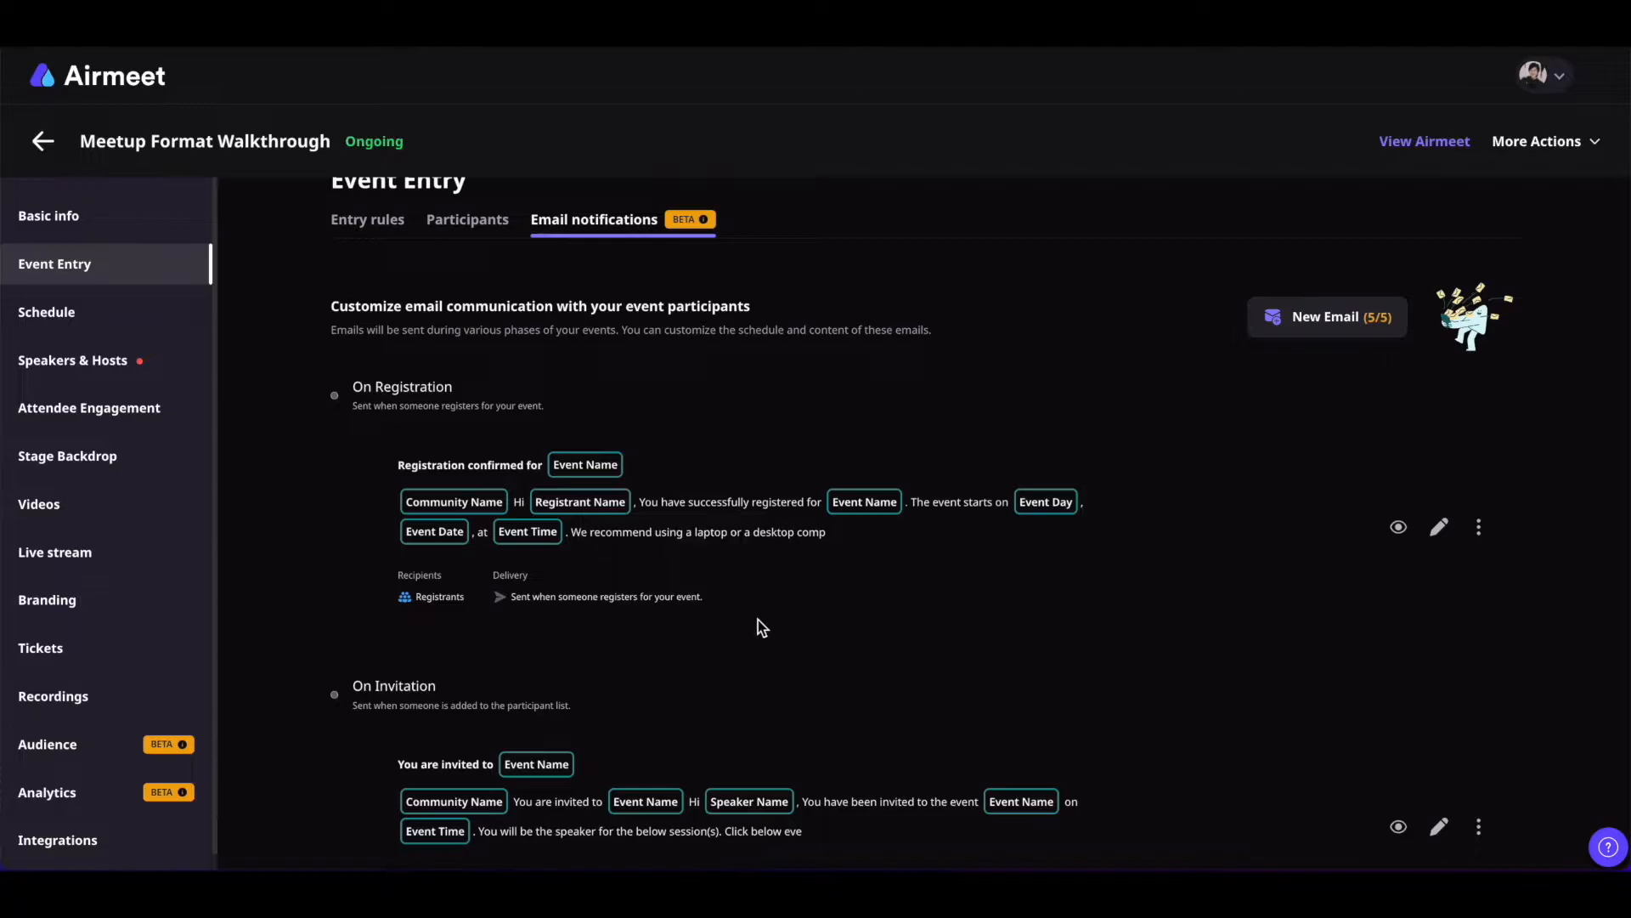
Edit the On Registration email and view the dynamic content tags for its subject
left_click(1440, 531)
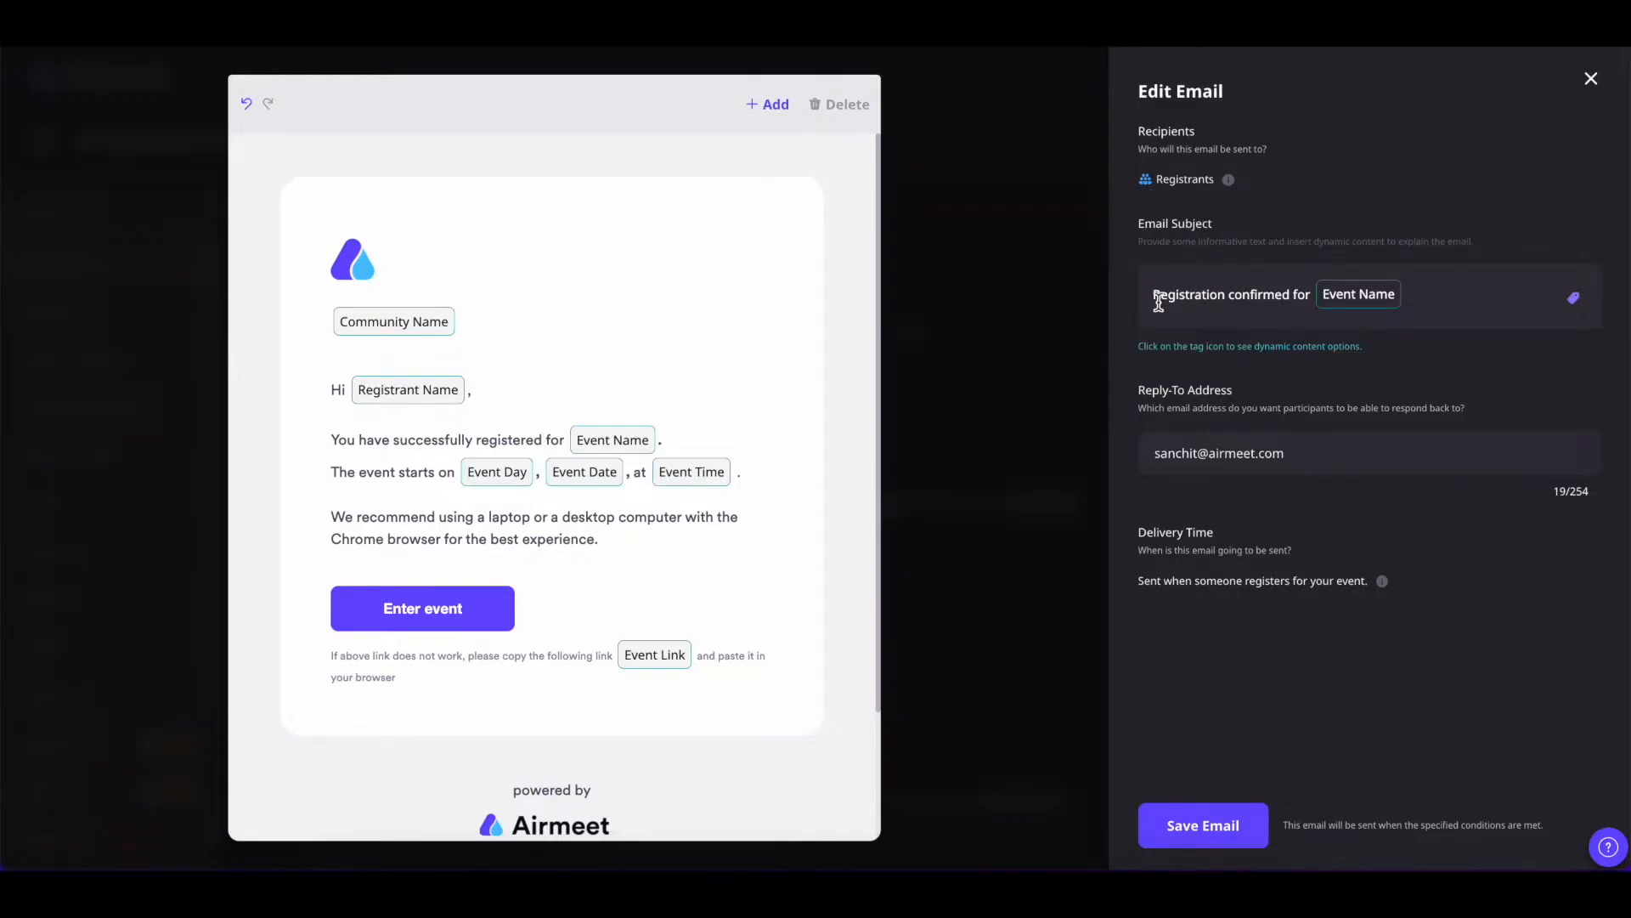
left_click(1574, 302)
Insert a placeholder text block and a second Enter event button beneath it in the email body
left_click(767, 105)
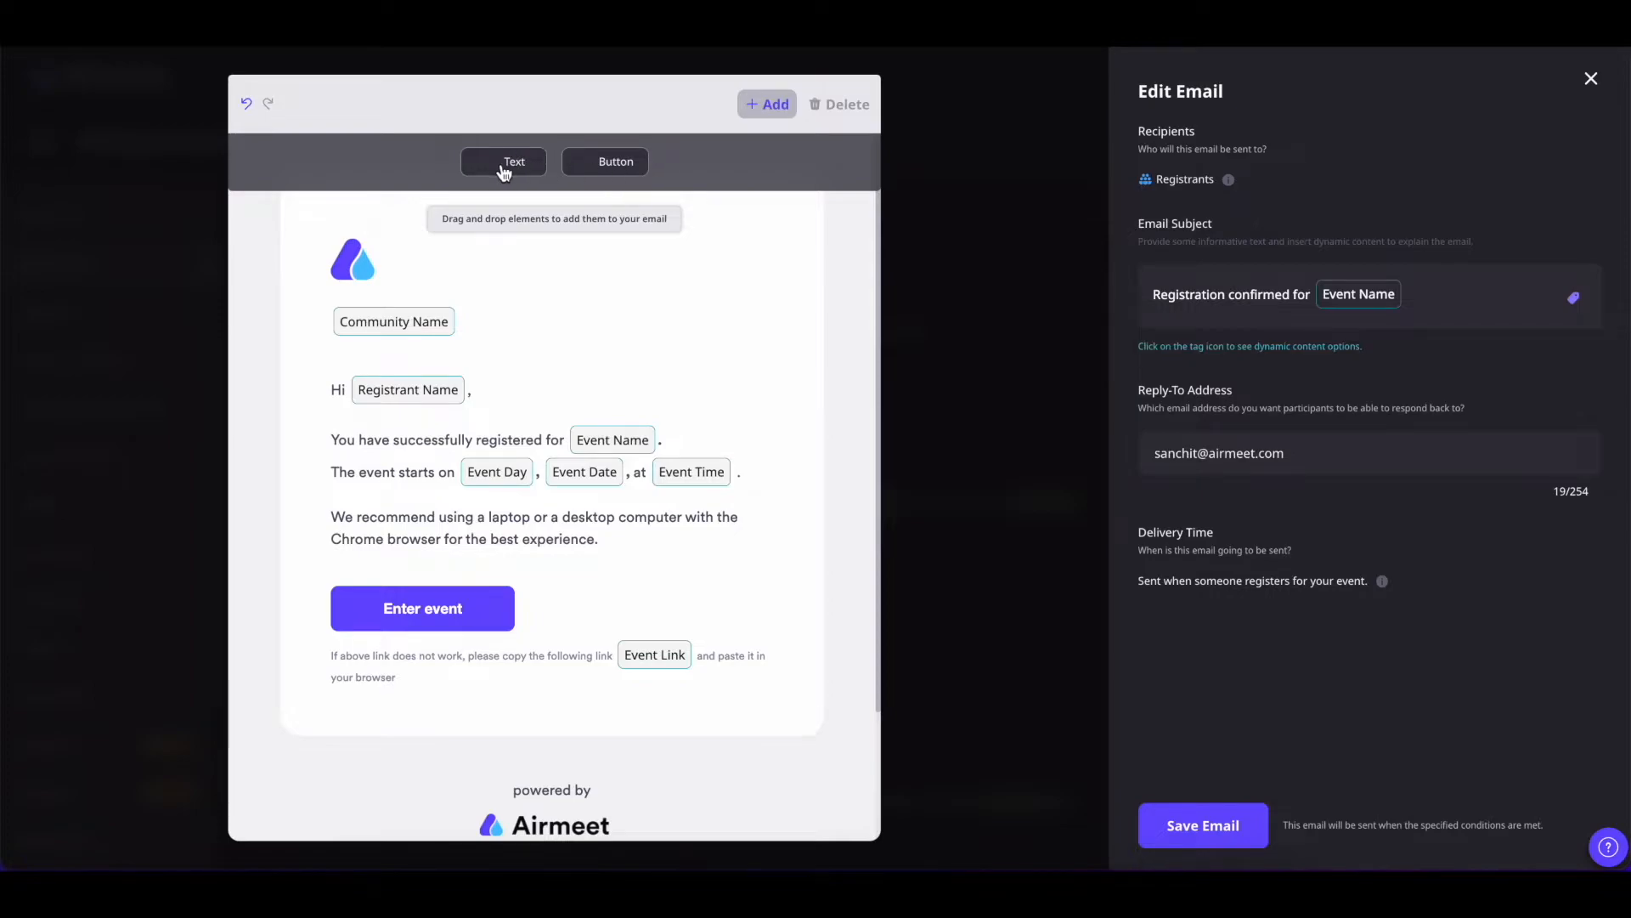
left_click_drag(504, 169, 380, 362)
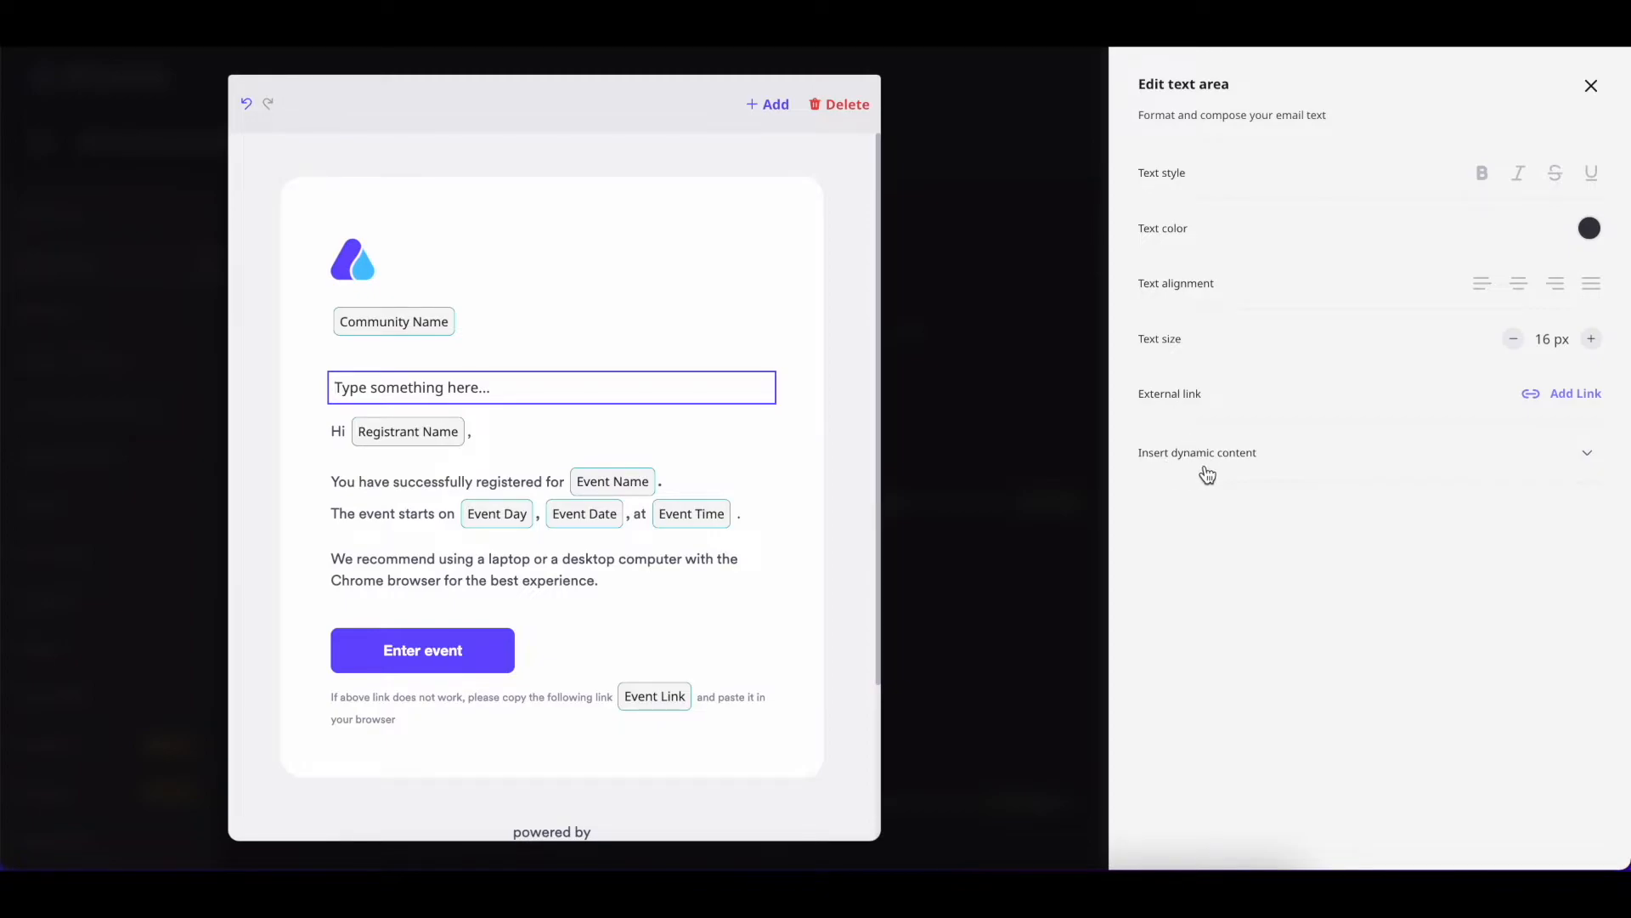
left_click(1584, 457)
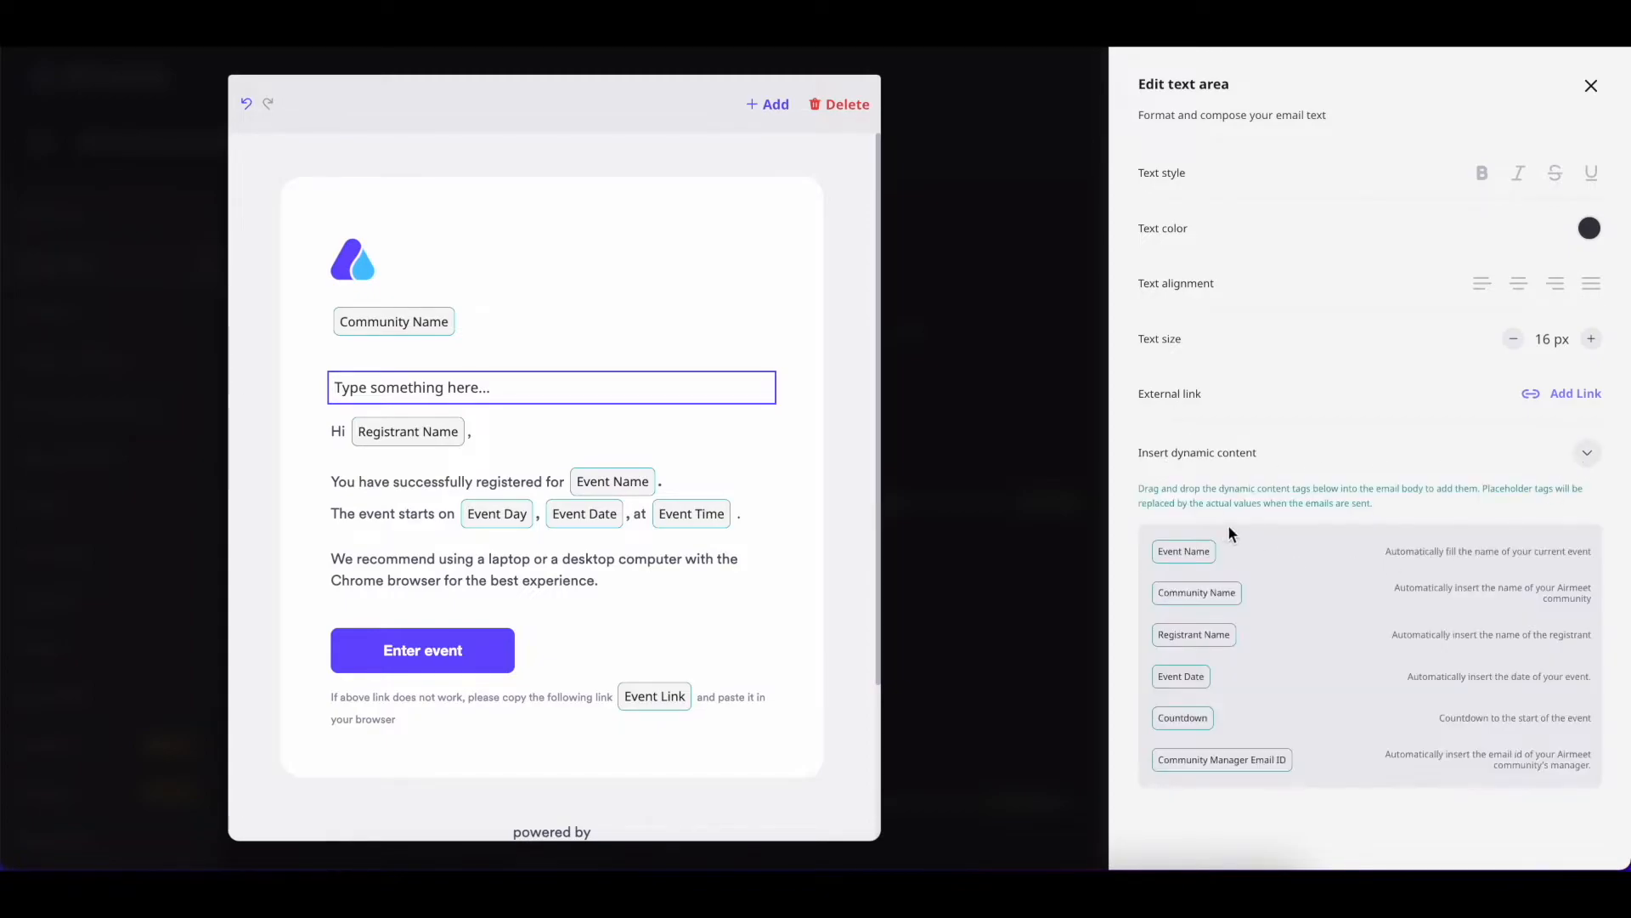
left_click(1221, 459)
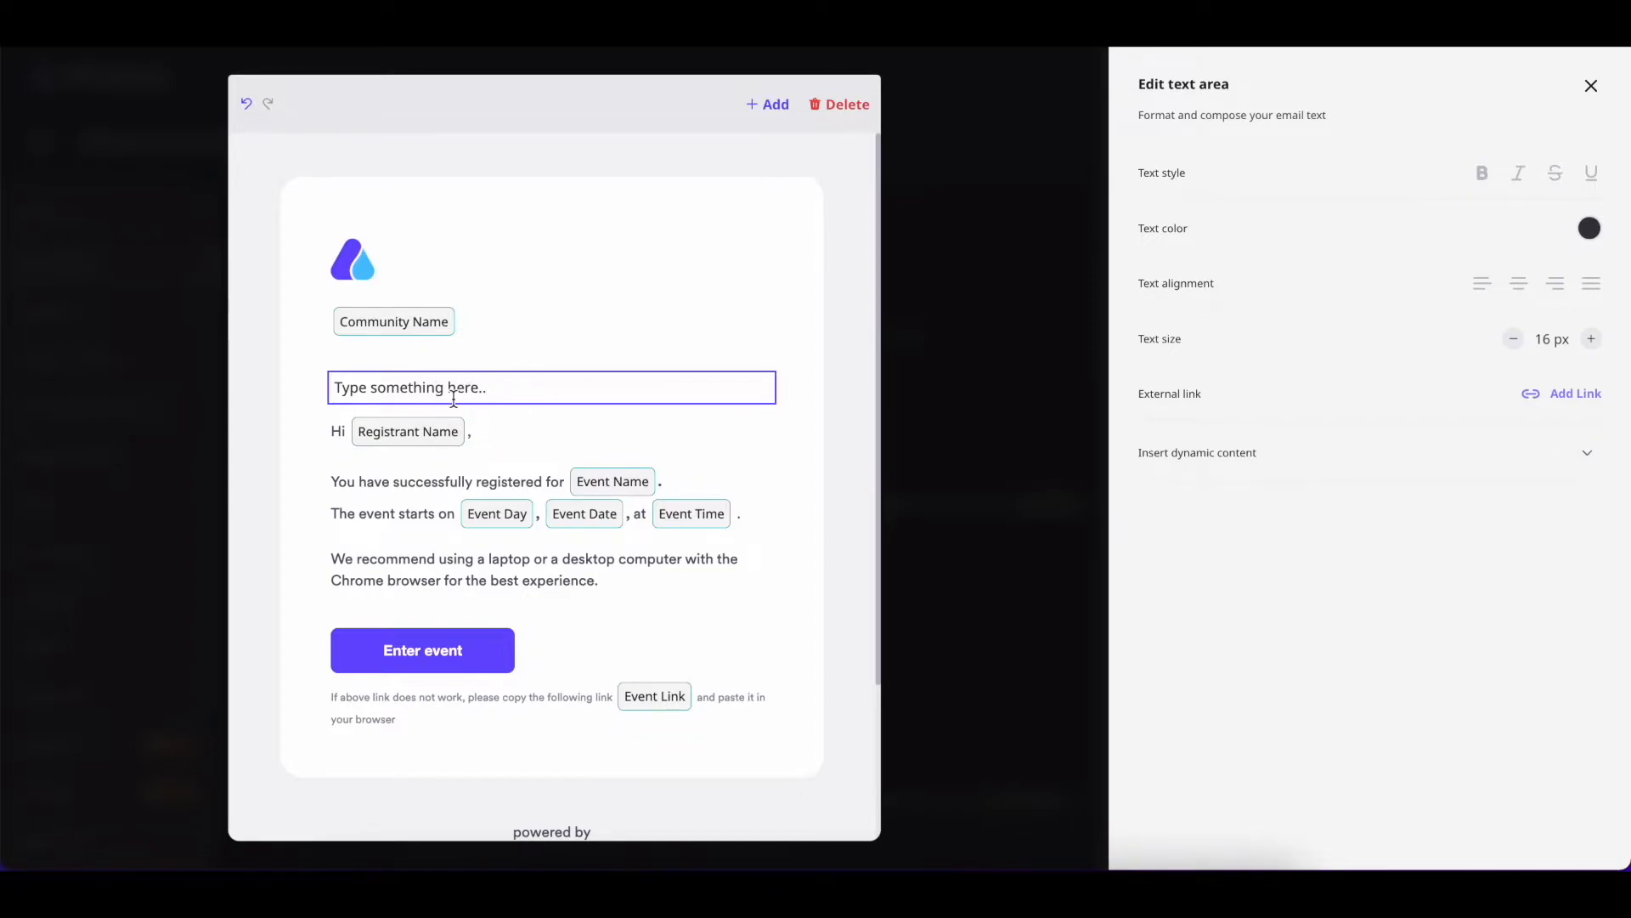
left_click(754, 119)
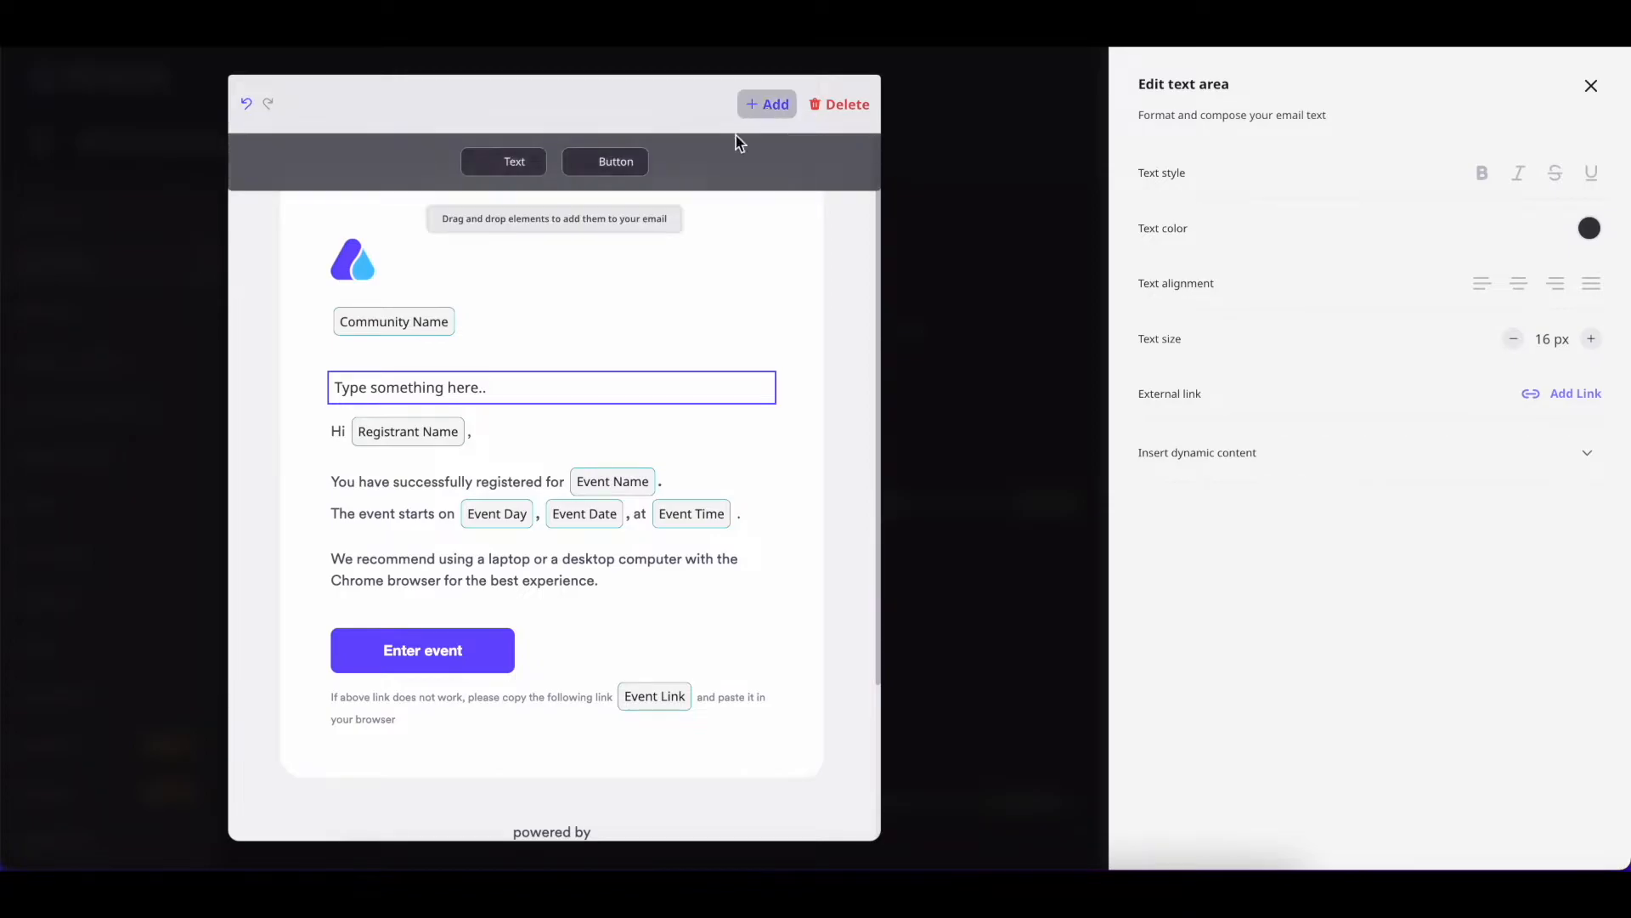
left_click_drag(618, 163, 561, 429)
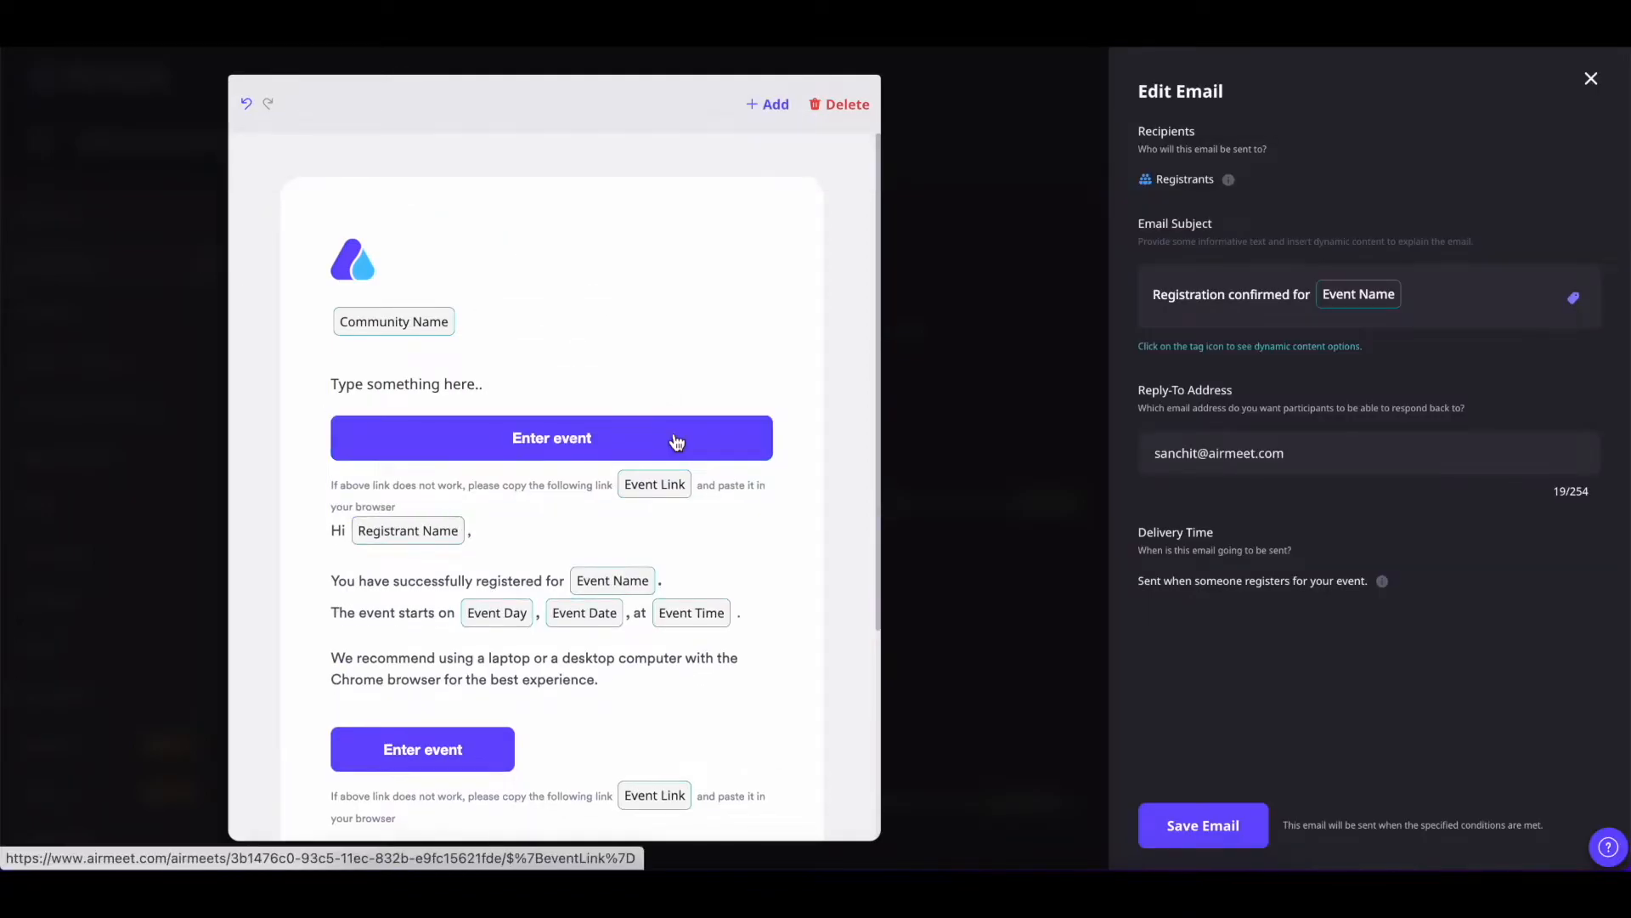
Relabel the new button 'Join Event', apply Button Style 2, link it to a custom URL, and save
double_click(556, 439)
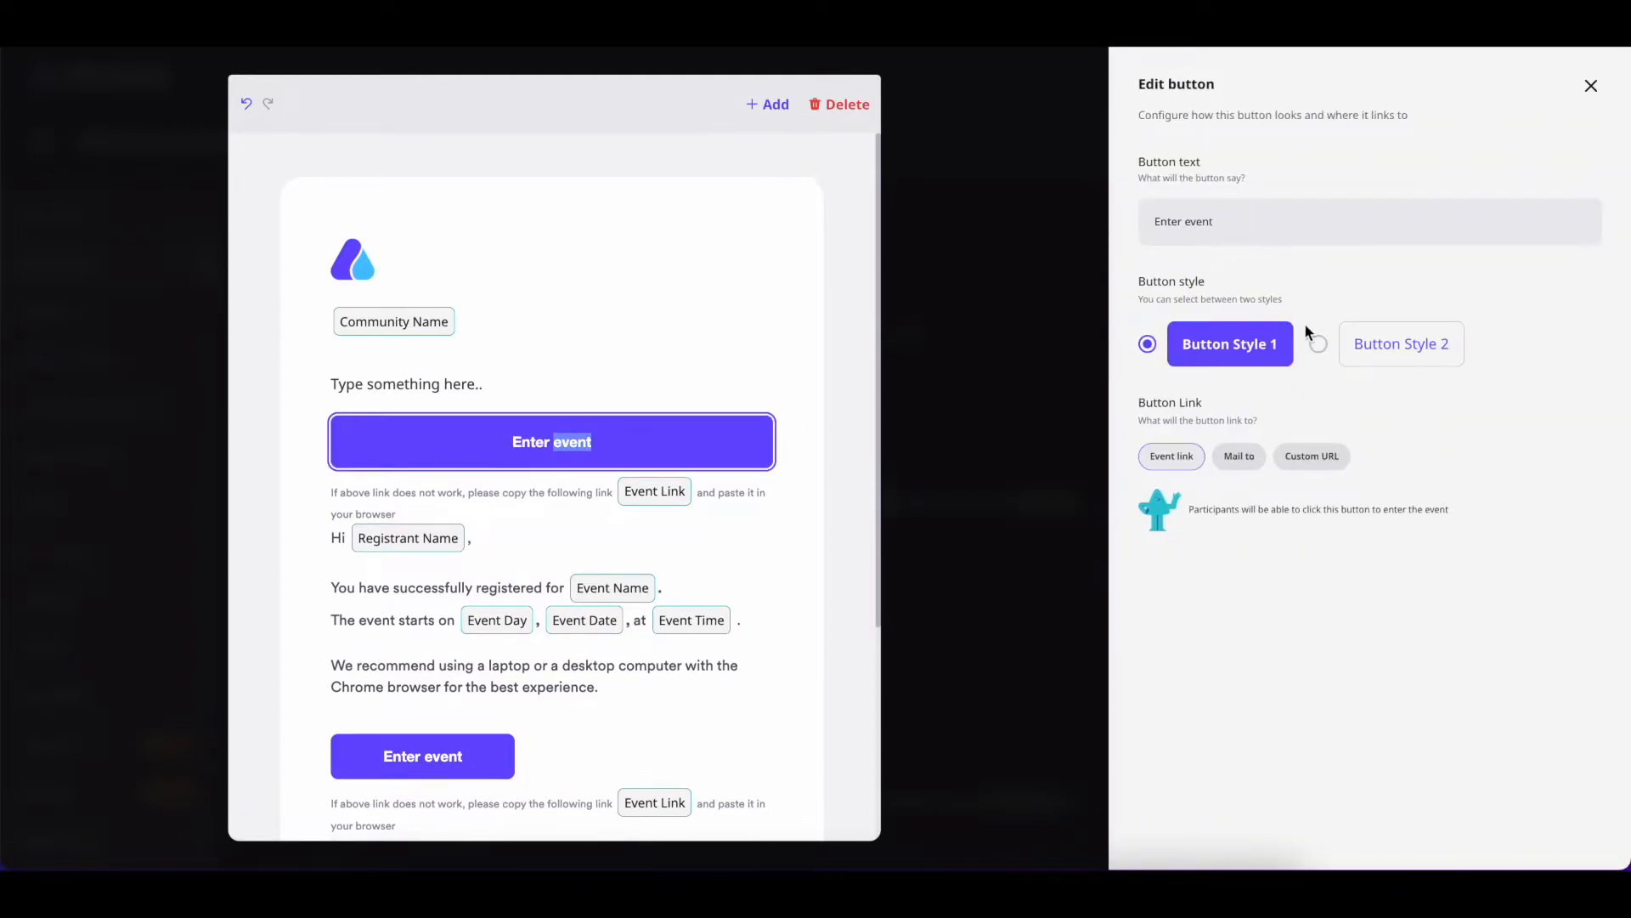
left_click_drag(1214, 222, 1147, 223)
type("Join Event")
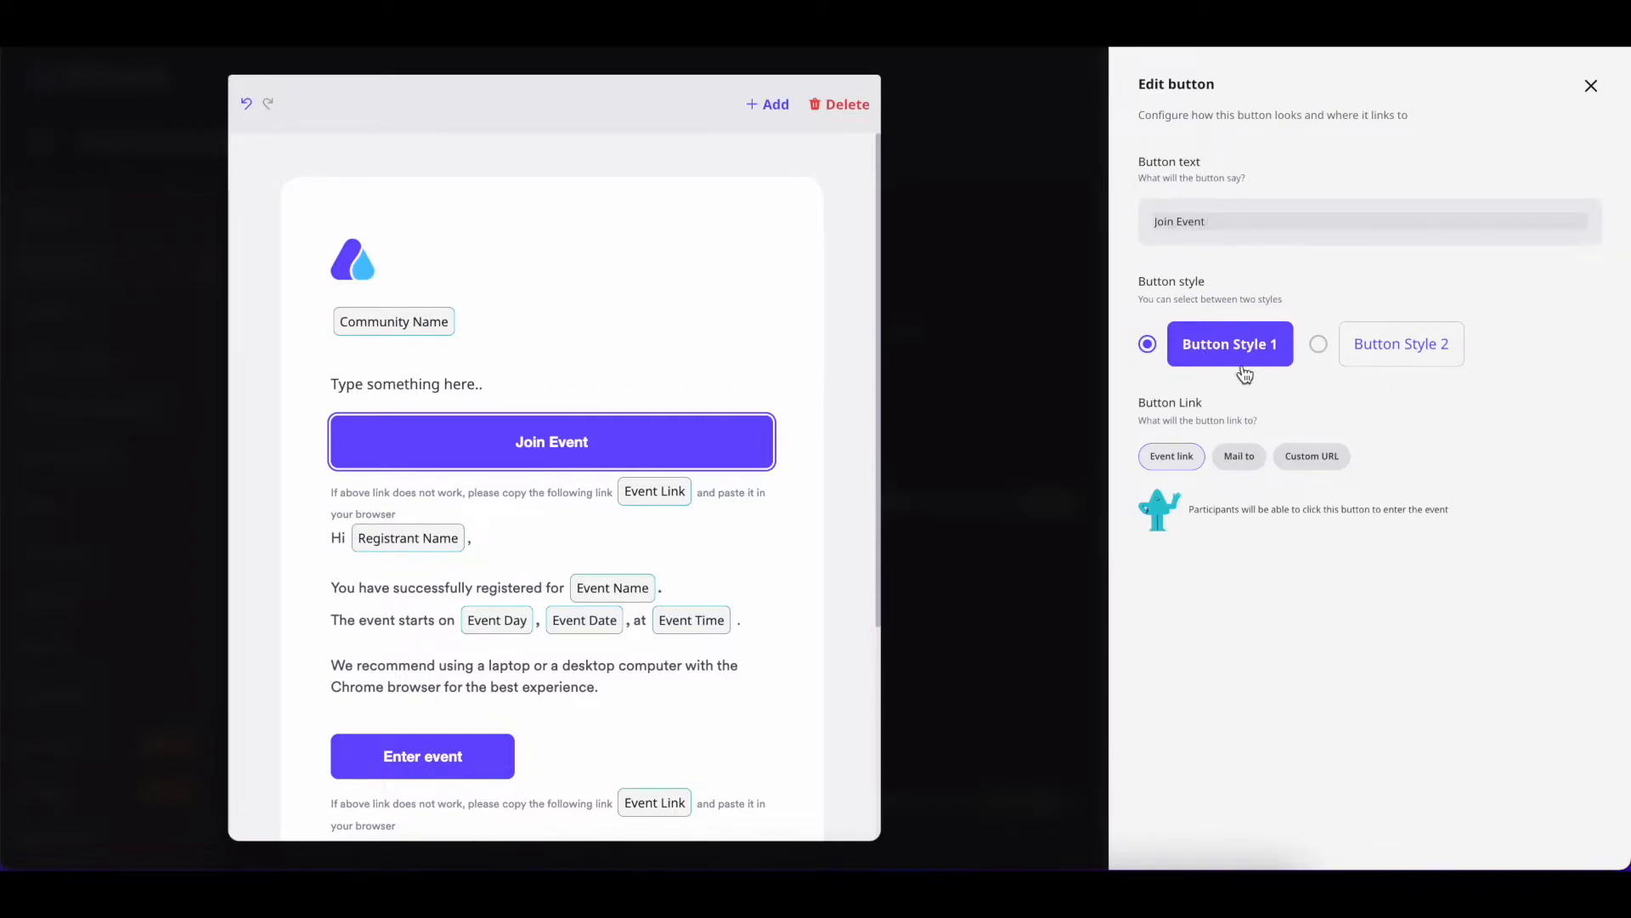
left_click(1318, 344)
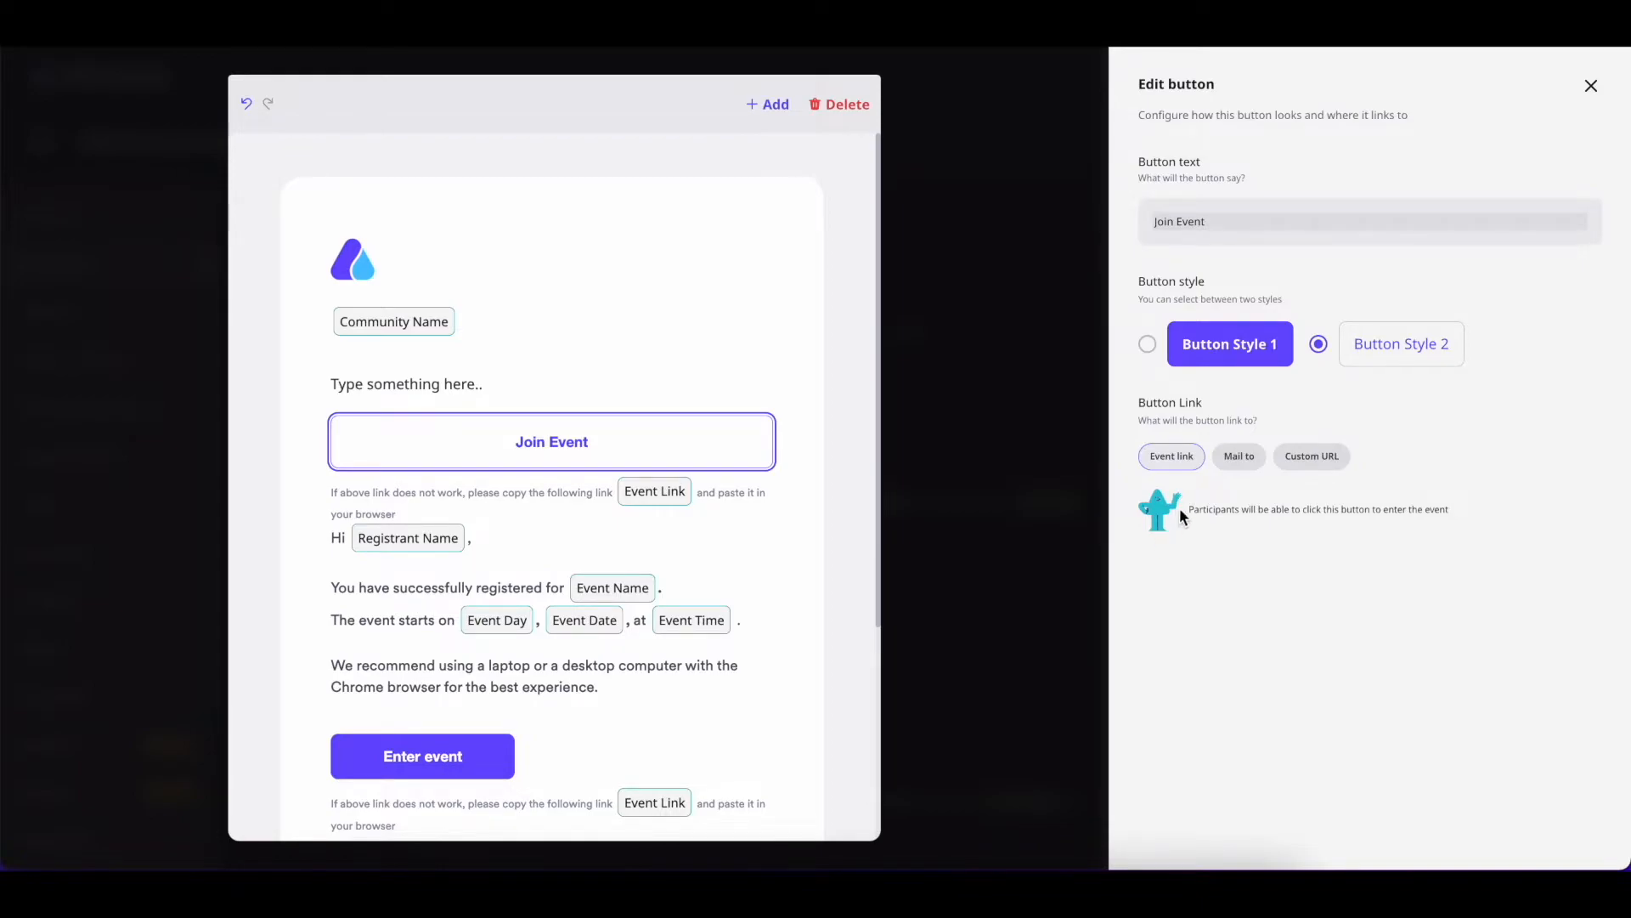
left_click(1239, 456)
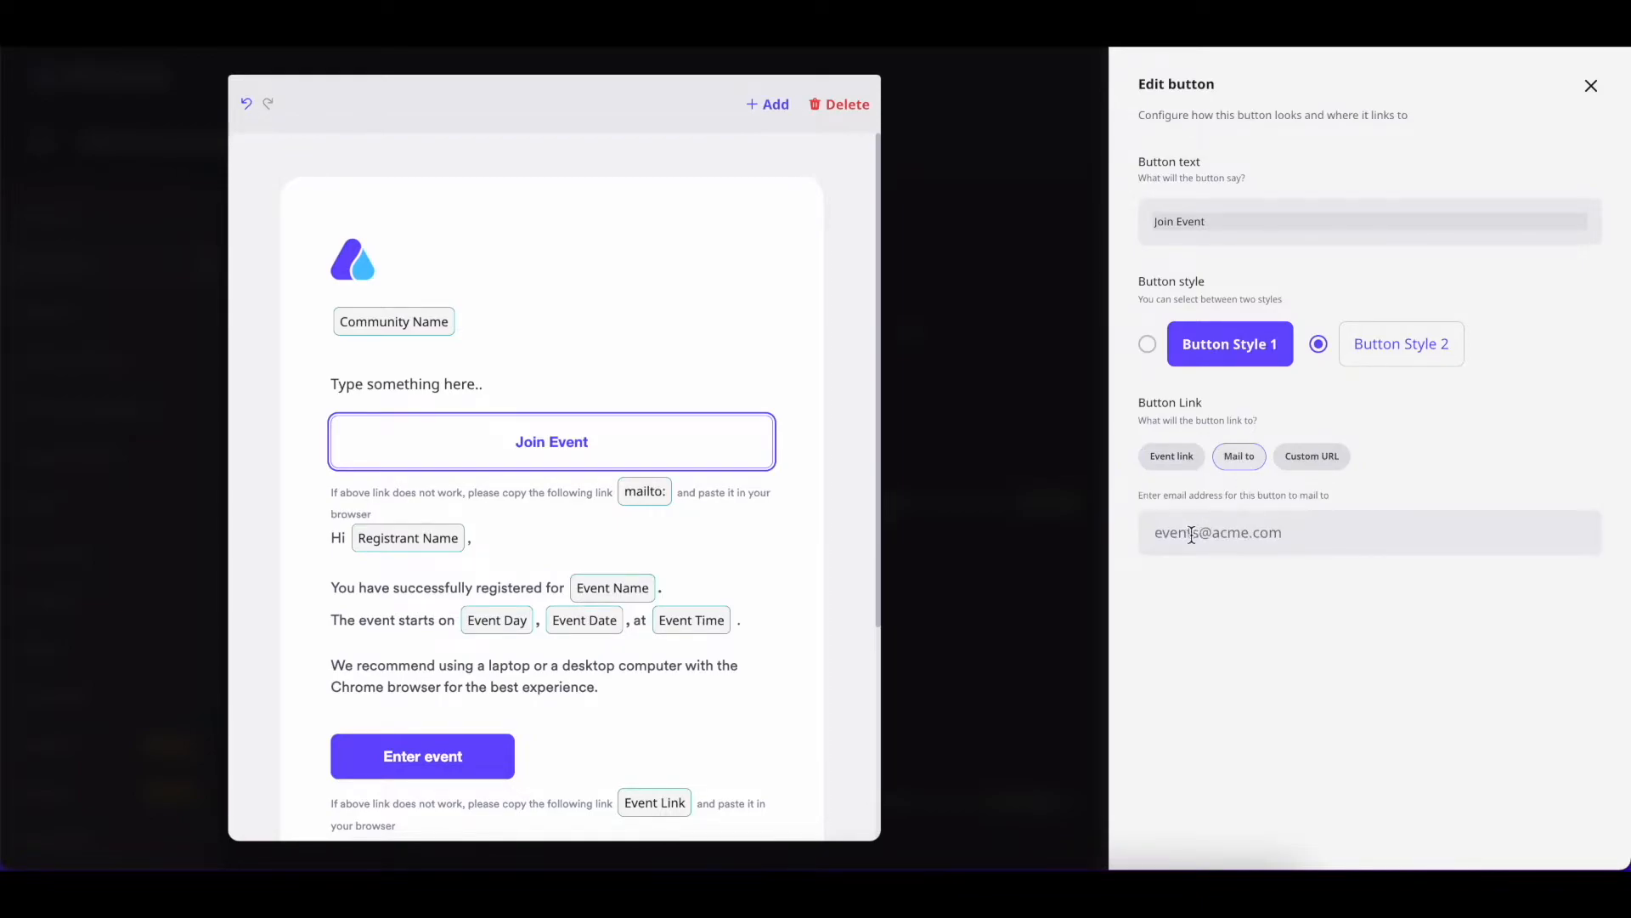
left_click(1317, 462)
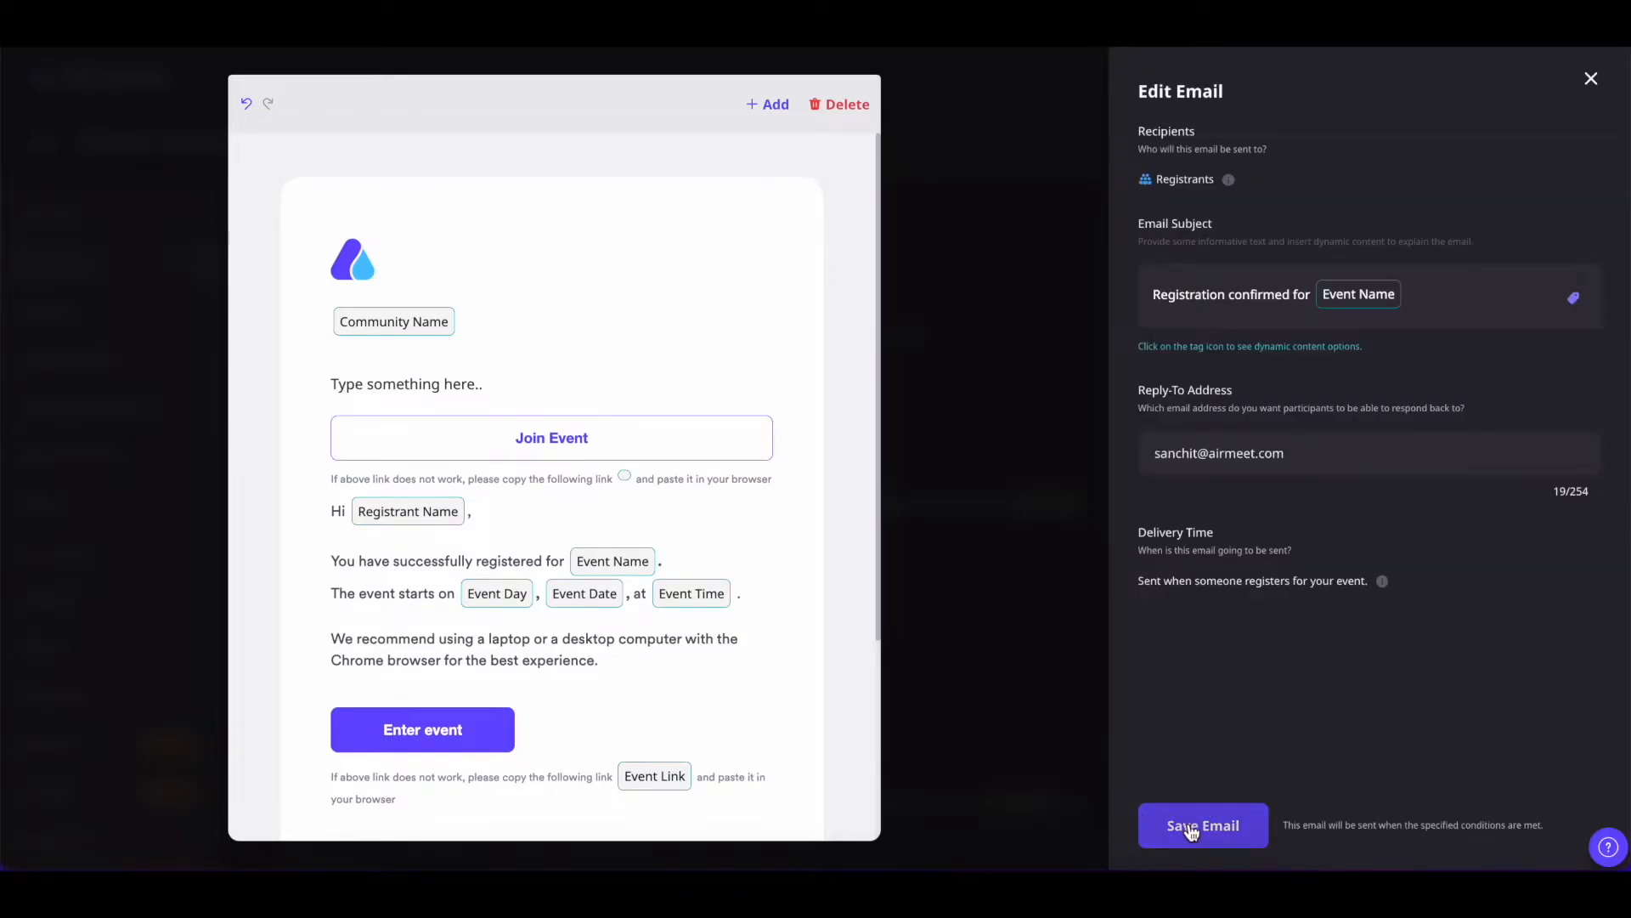
left_click(1192, 828)
Save the edited On Registration email and scroll back to the top of Email notifications
key("Return")
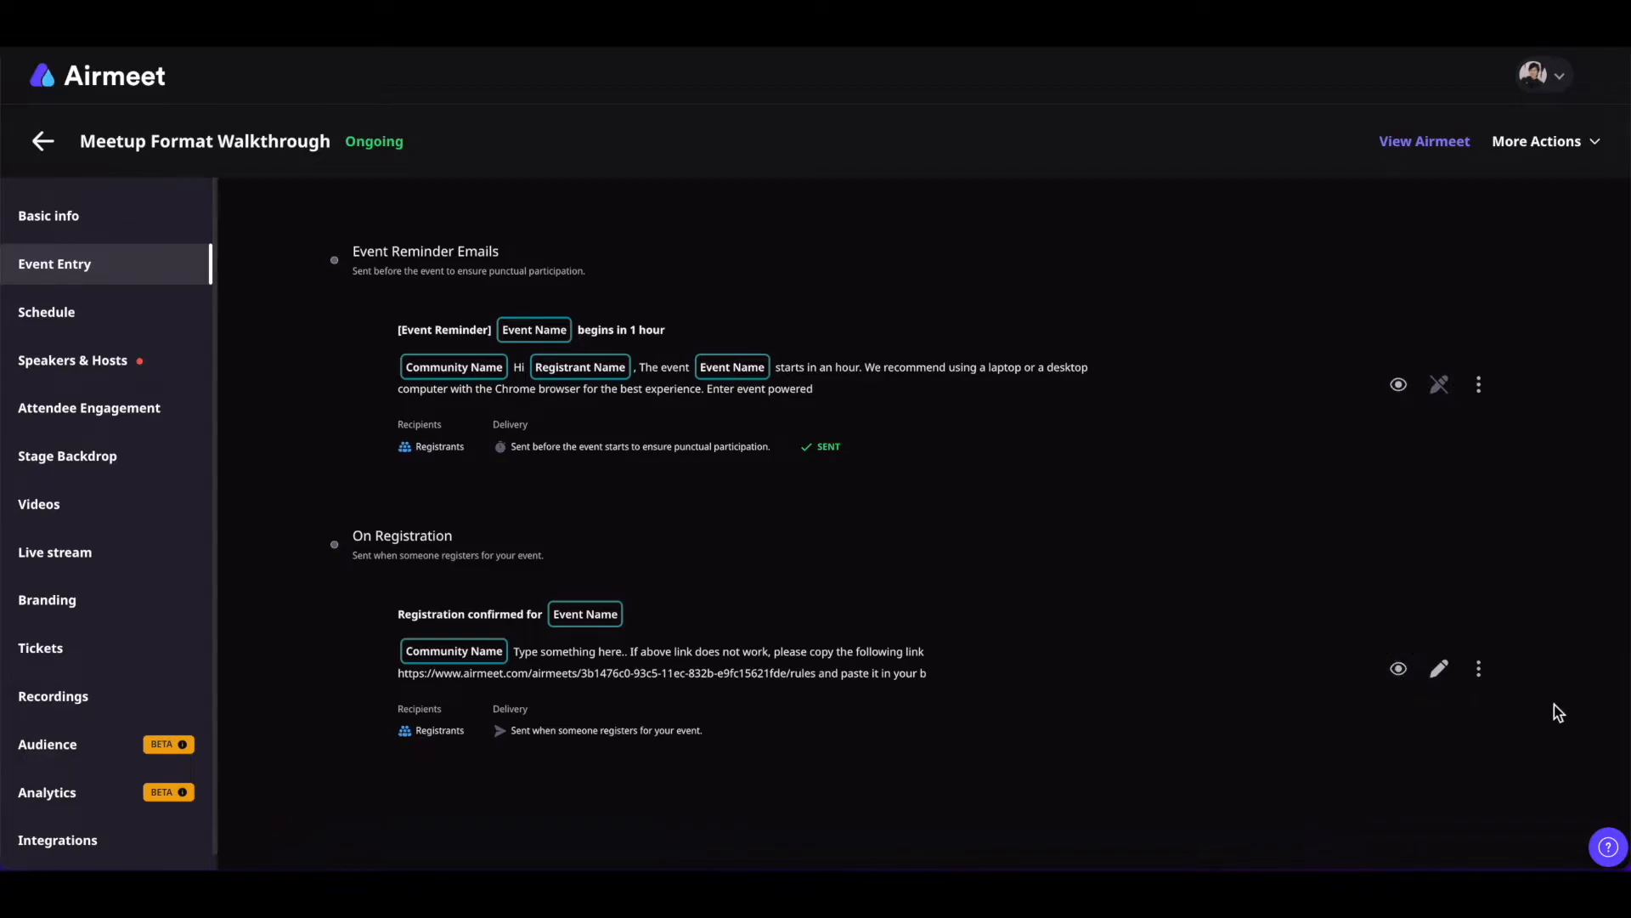
left_click(1478, 669)
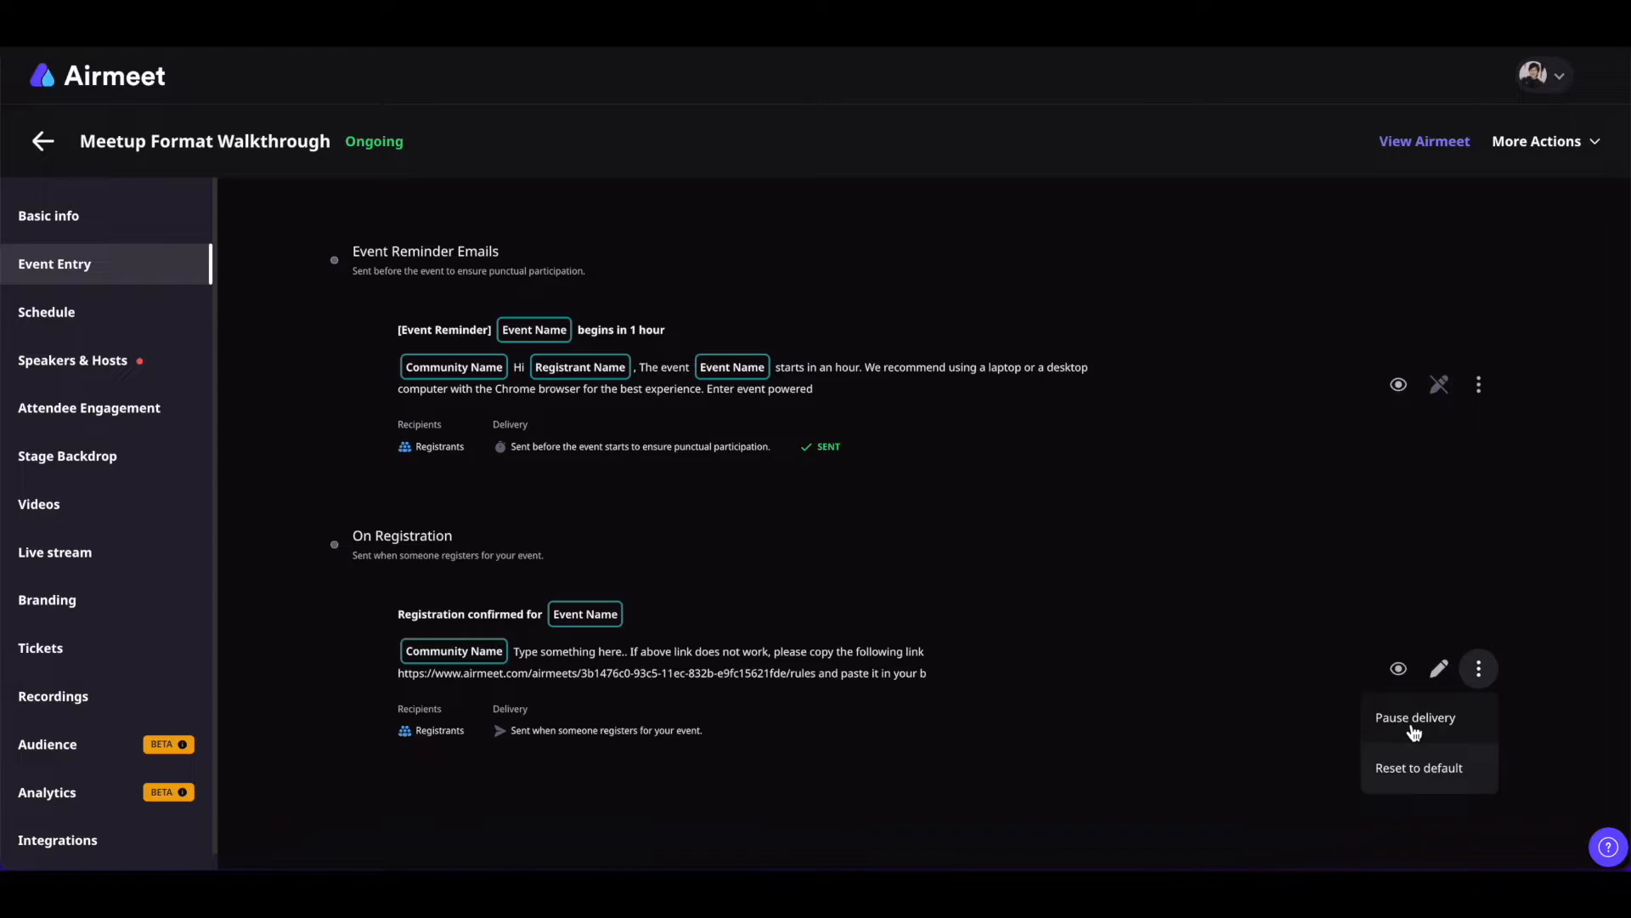
left_click(1096, 382)
scroll(1098, 384, "up", 5)
scroll(1096, 382, "up", 1)
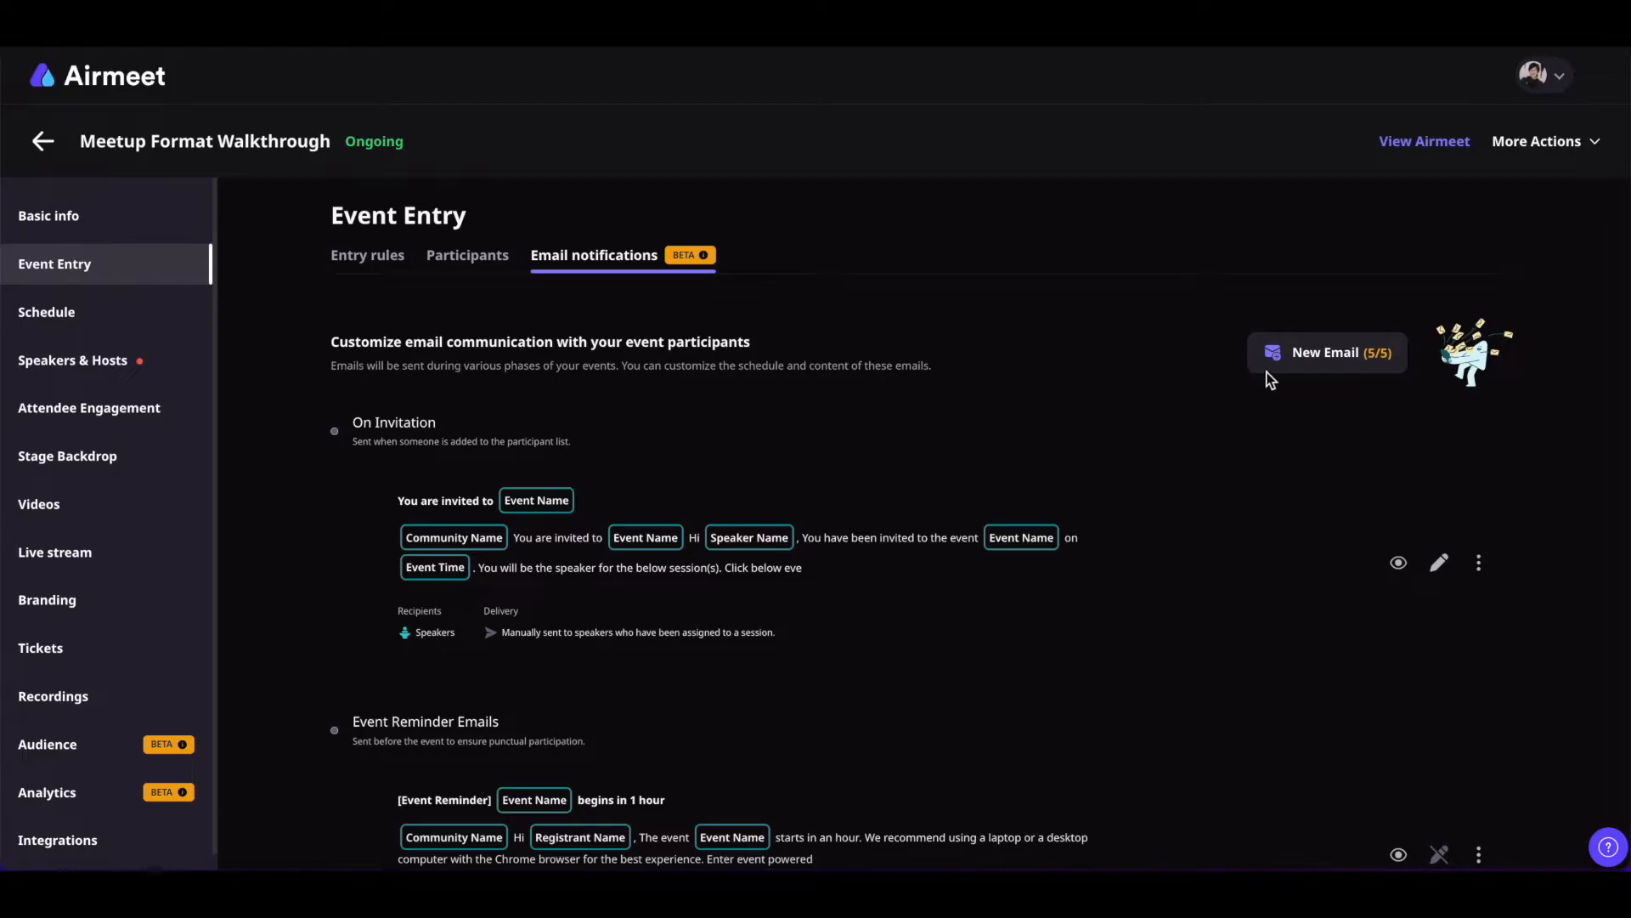
Start a new email and add a text box and a button below the logo
left_click(1334, 366)
left_click(776, 104)
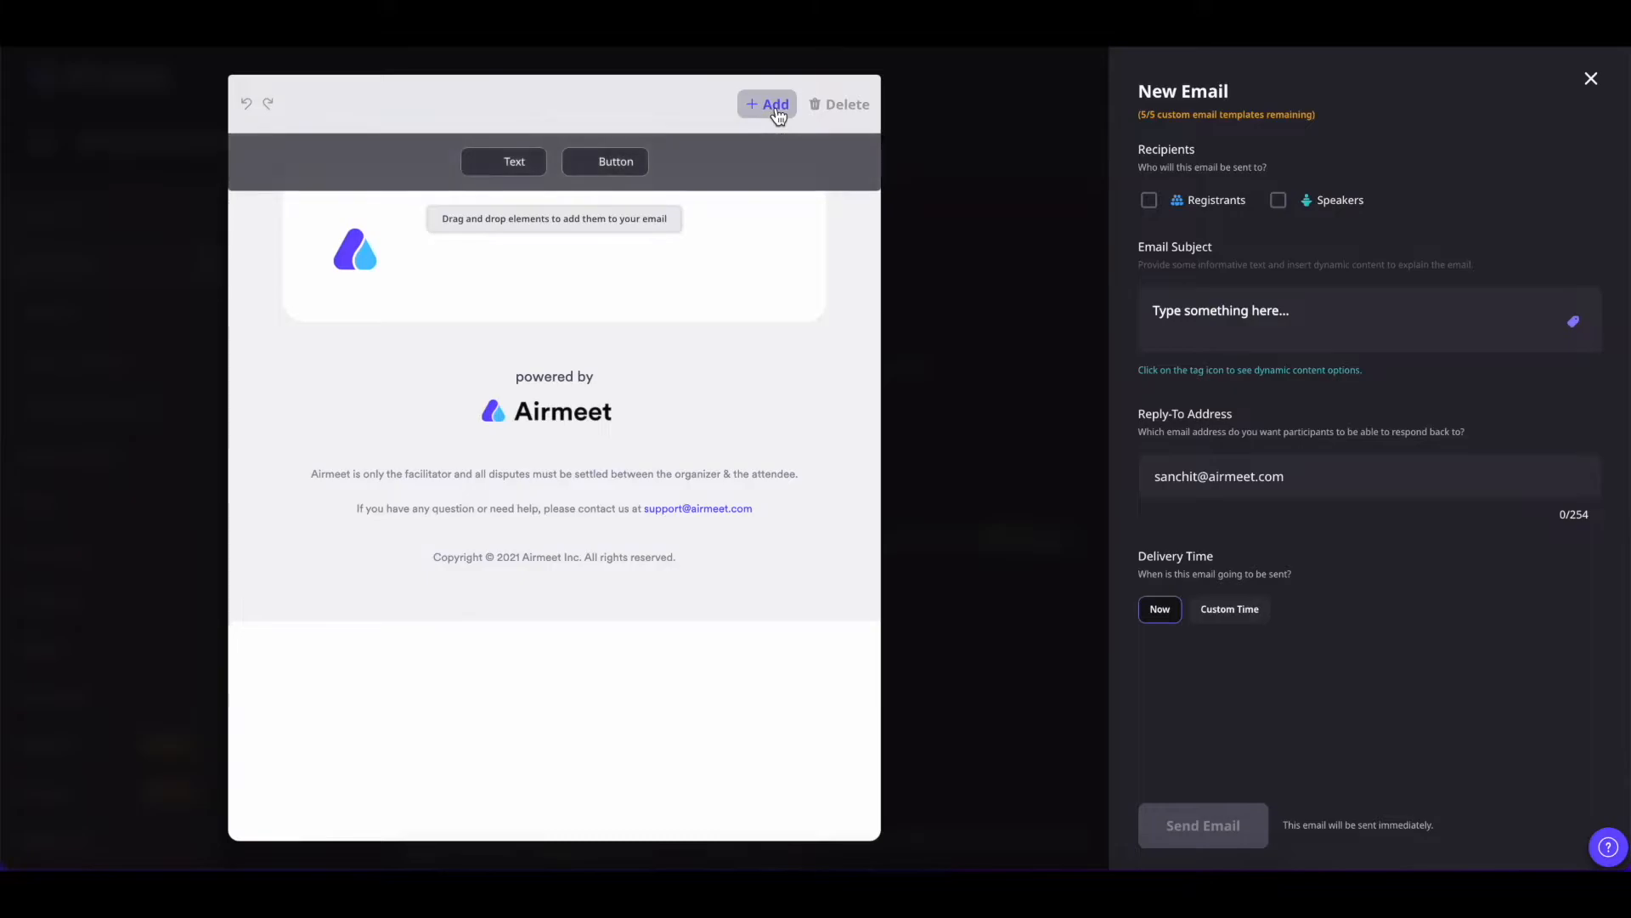
left_click_drag(513, 162, 530, 251)
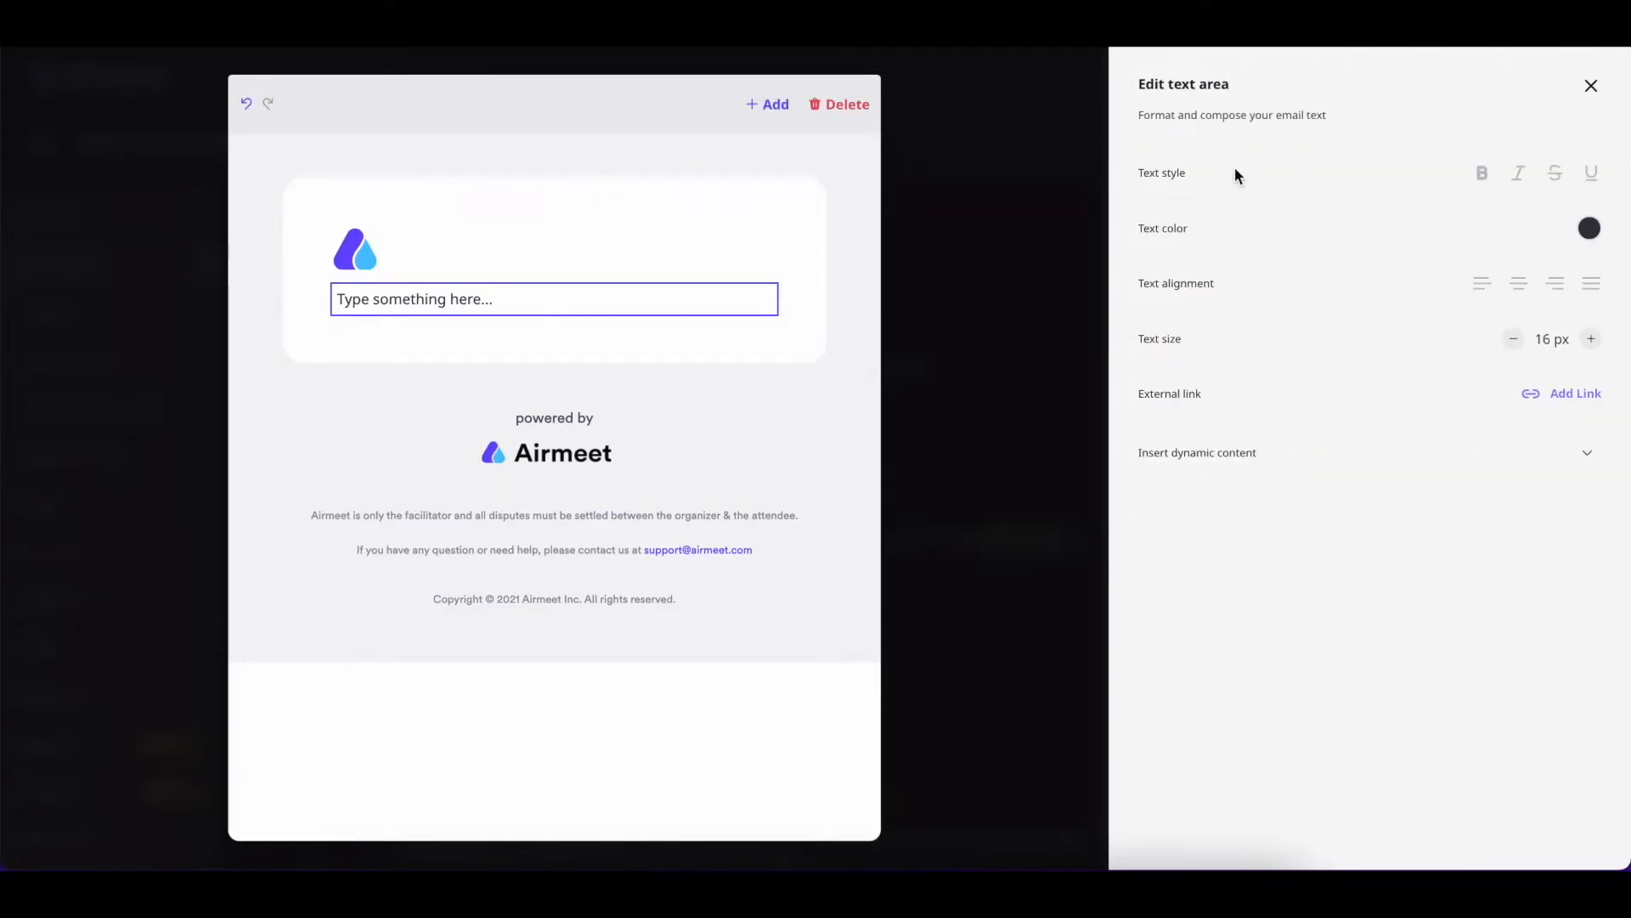
left_click(1591, 79)
left_click(769, 104)
left_click_drag(605, 161, 596, 307)
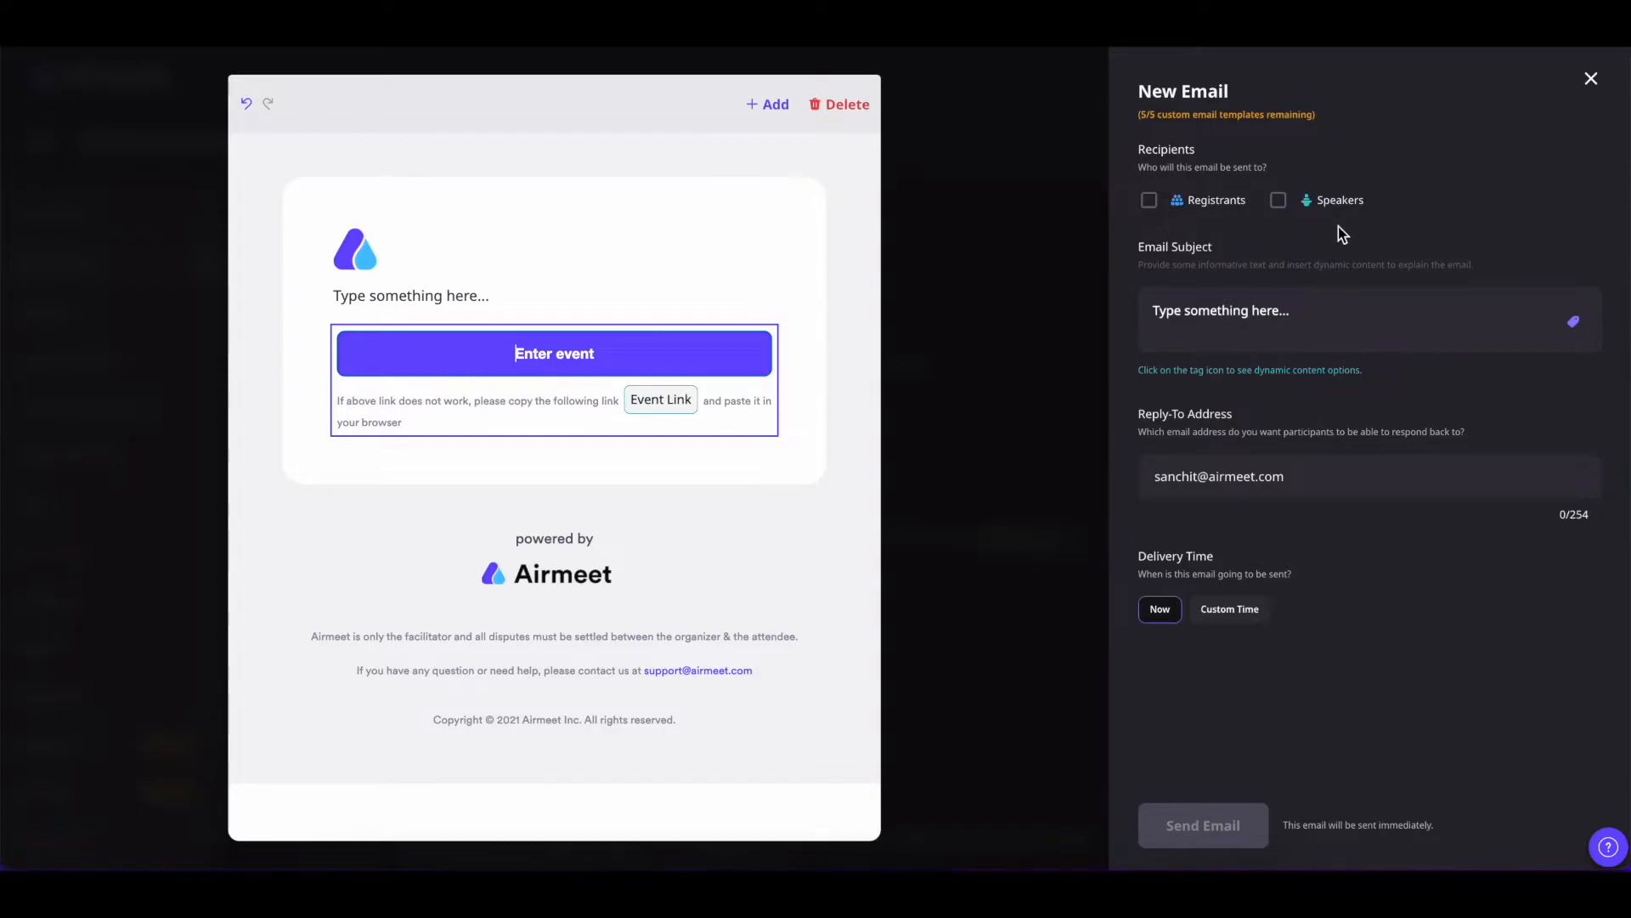
Address the new email to speakers only
left_click(1150, 201)
left_click(1279, 202)
left_click(1150, 201)
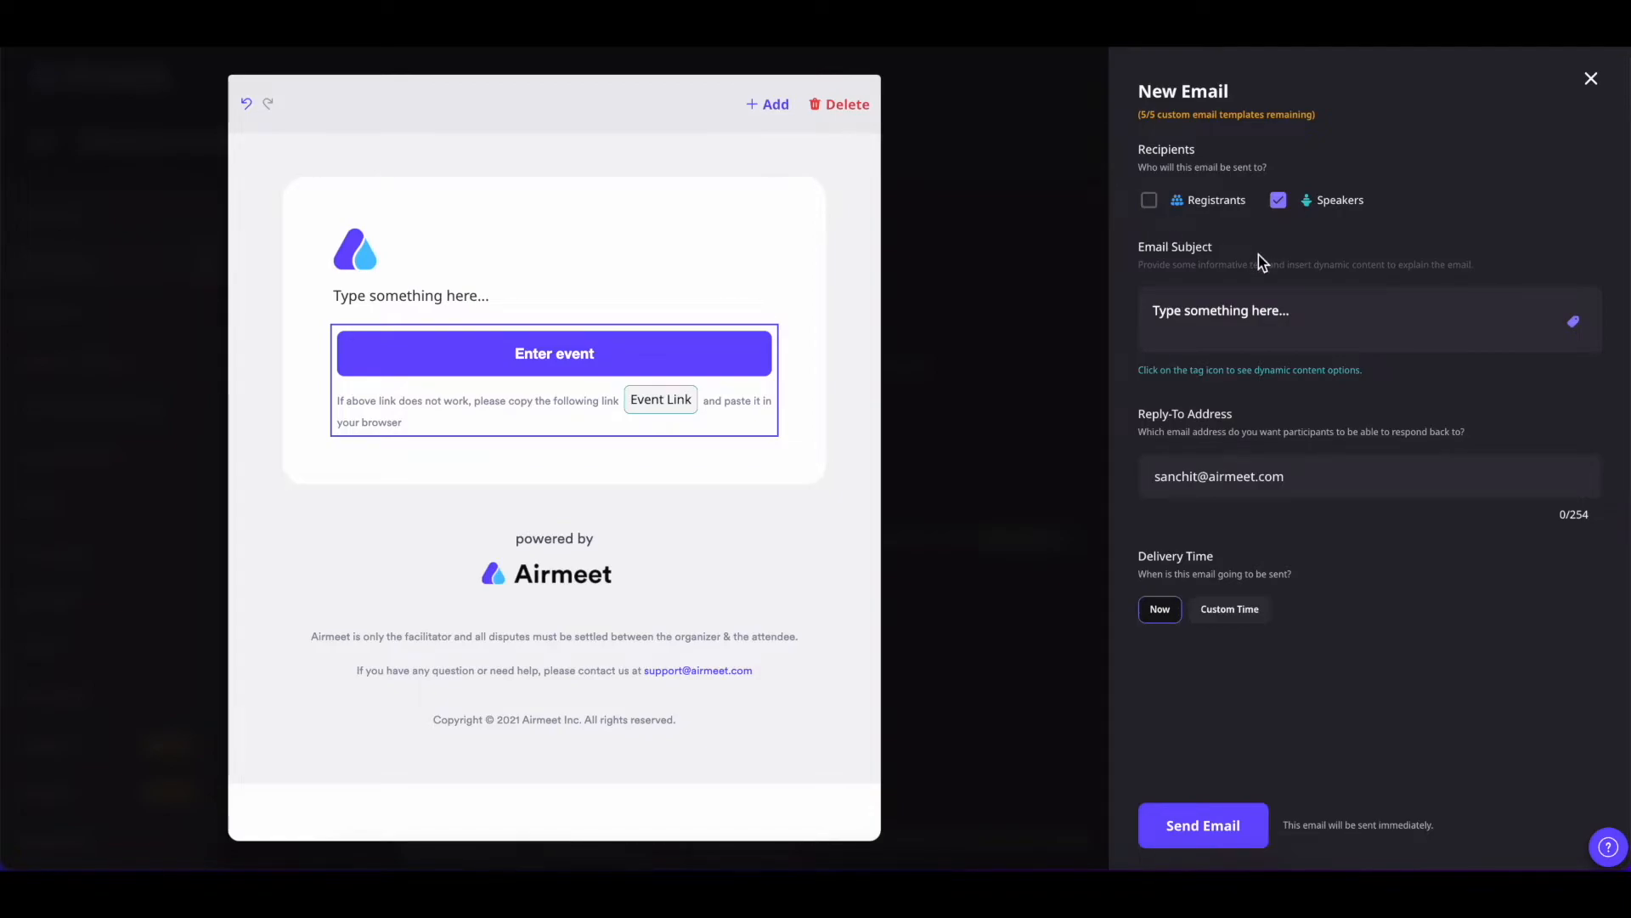
Remove the Enter event button and schedule the email for Mar 7, 2022 at 3:45 PM
left_click(618, 355)
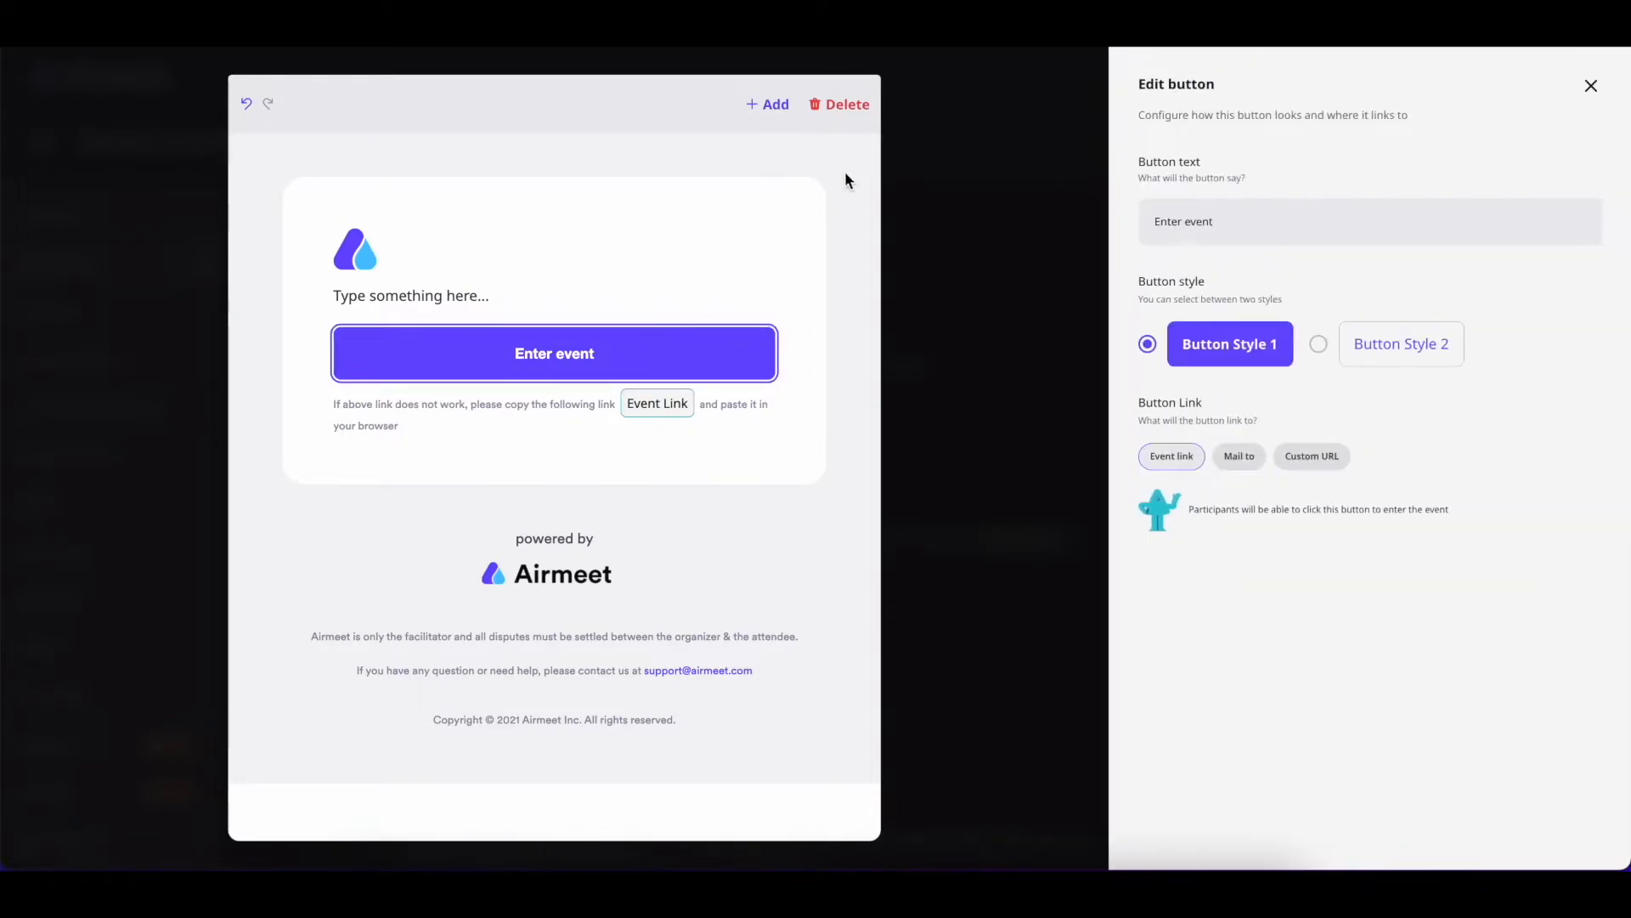
left_click(842, 111)
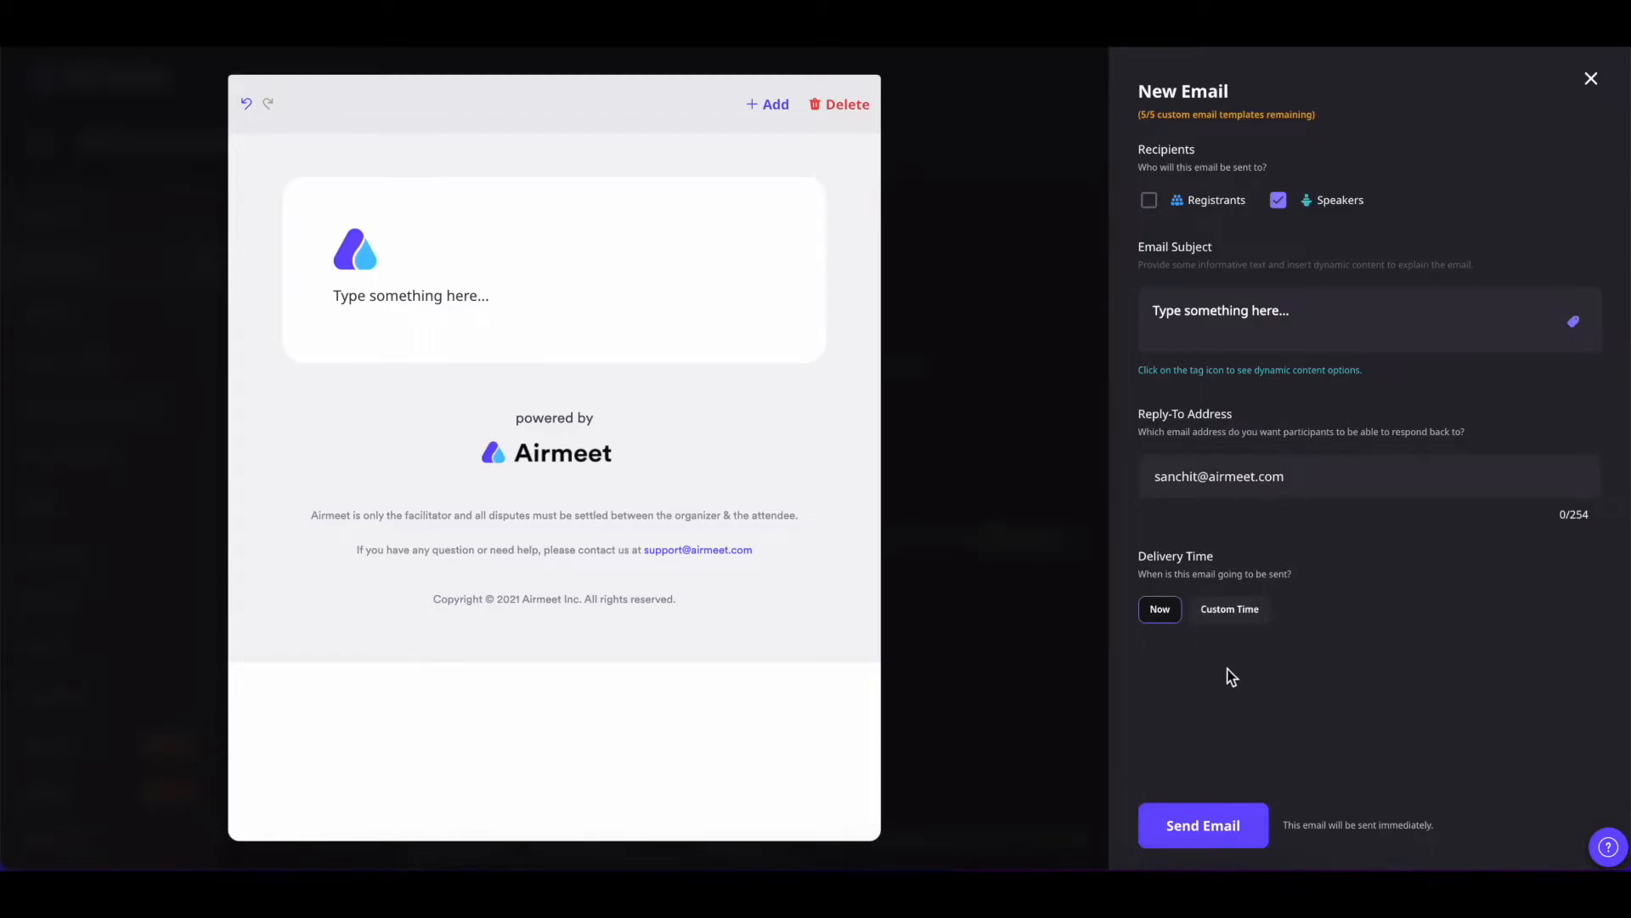
left_click(1238, 610)
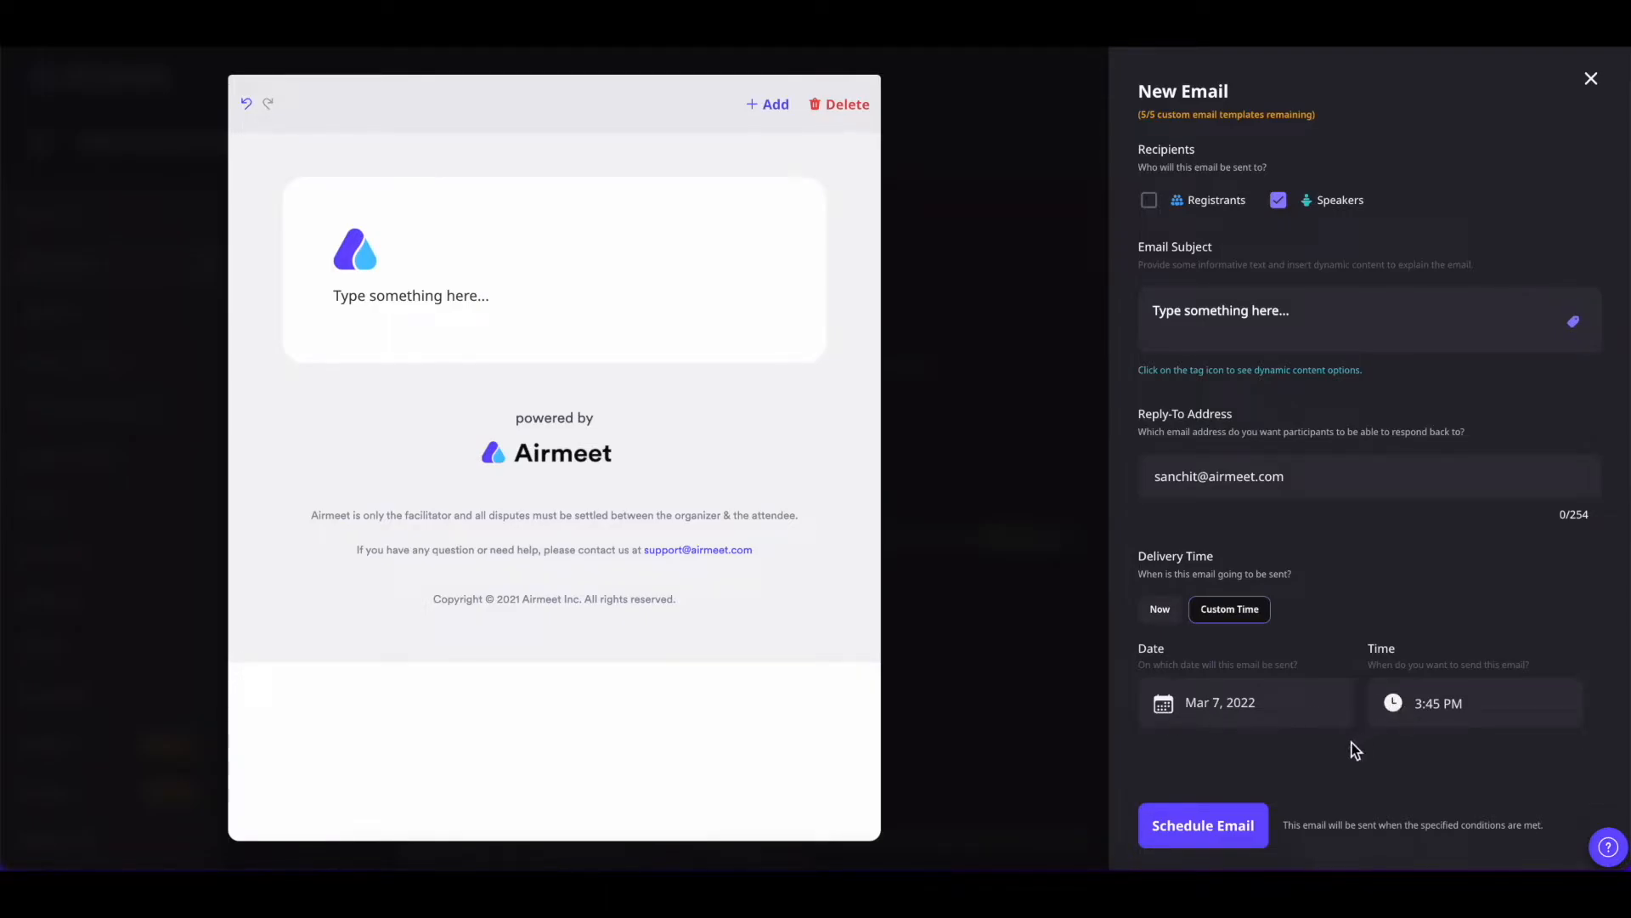
left_click(1215, 829)
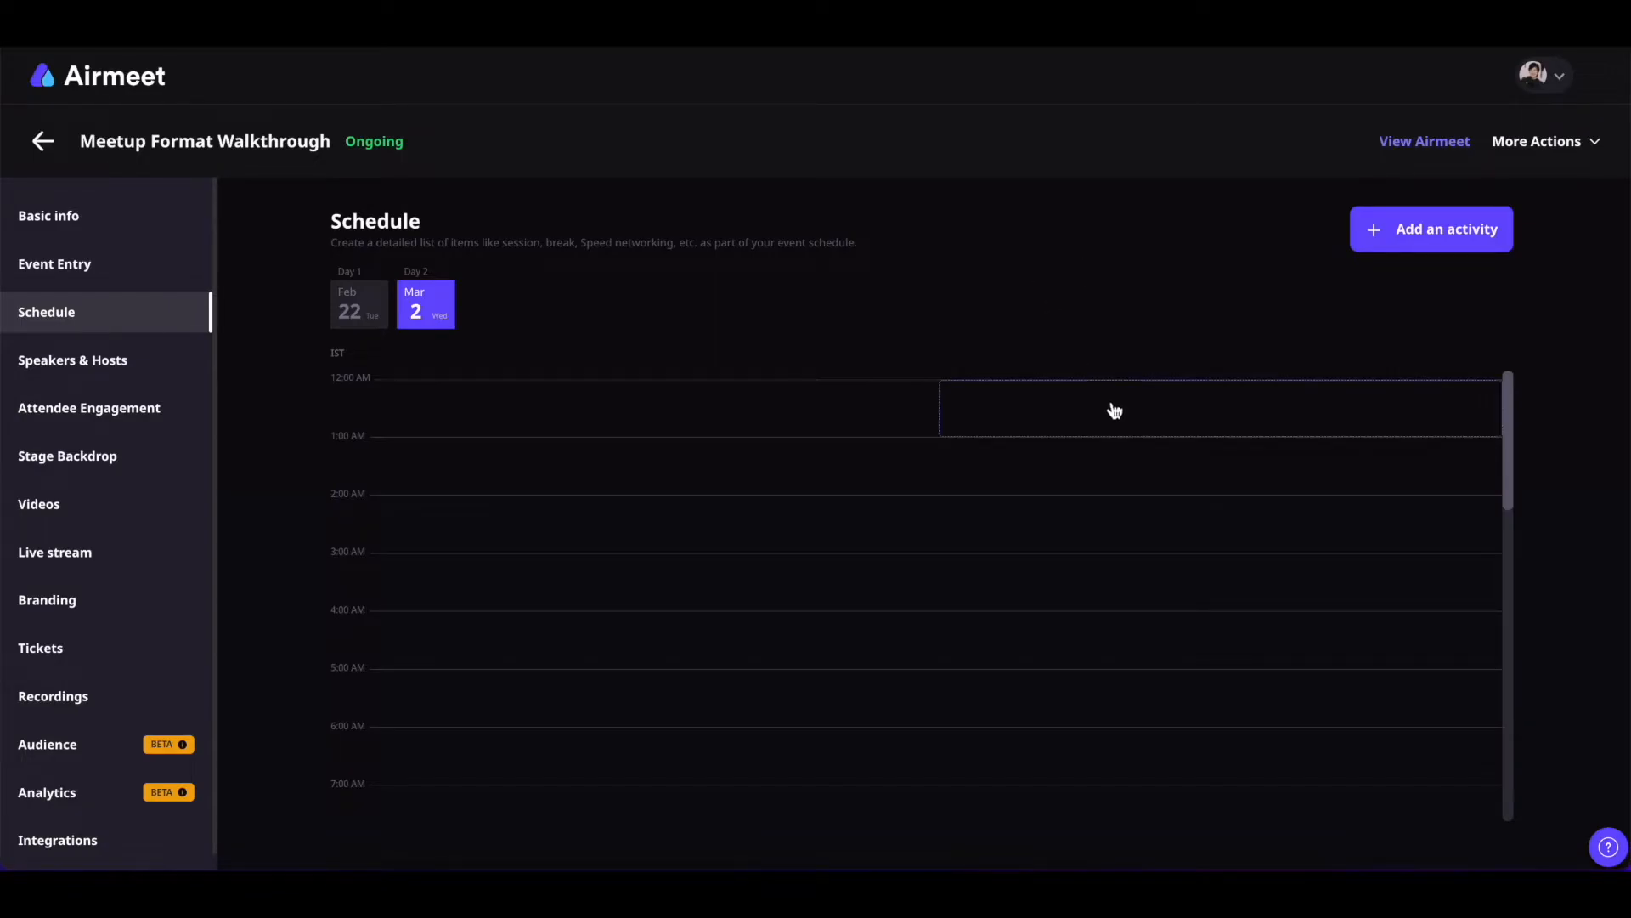
Add a Session activity named 'Session Name', 60 minutes long, on 07/Mar/2022 at 15:00
left_click(1411, 246)
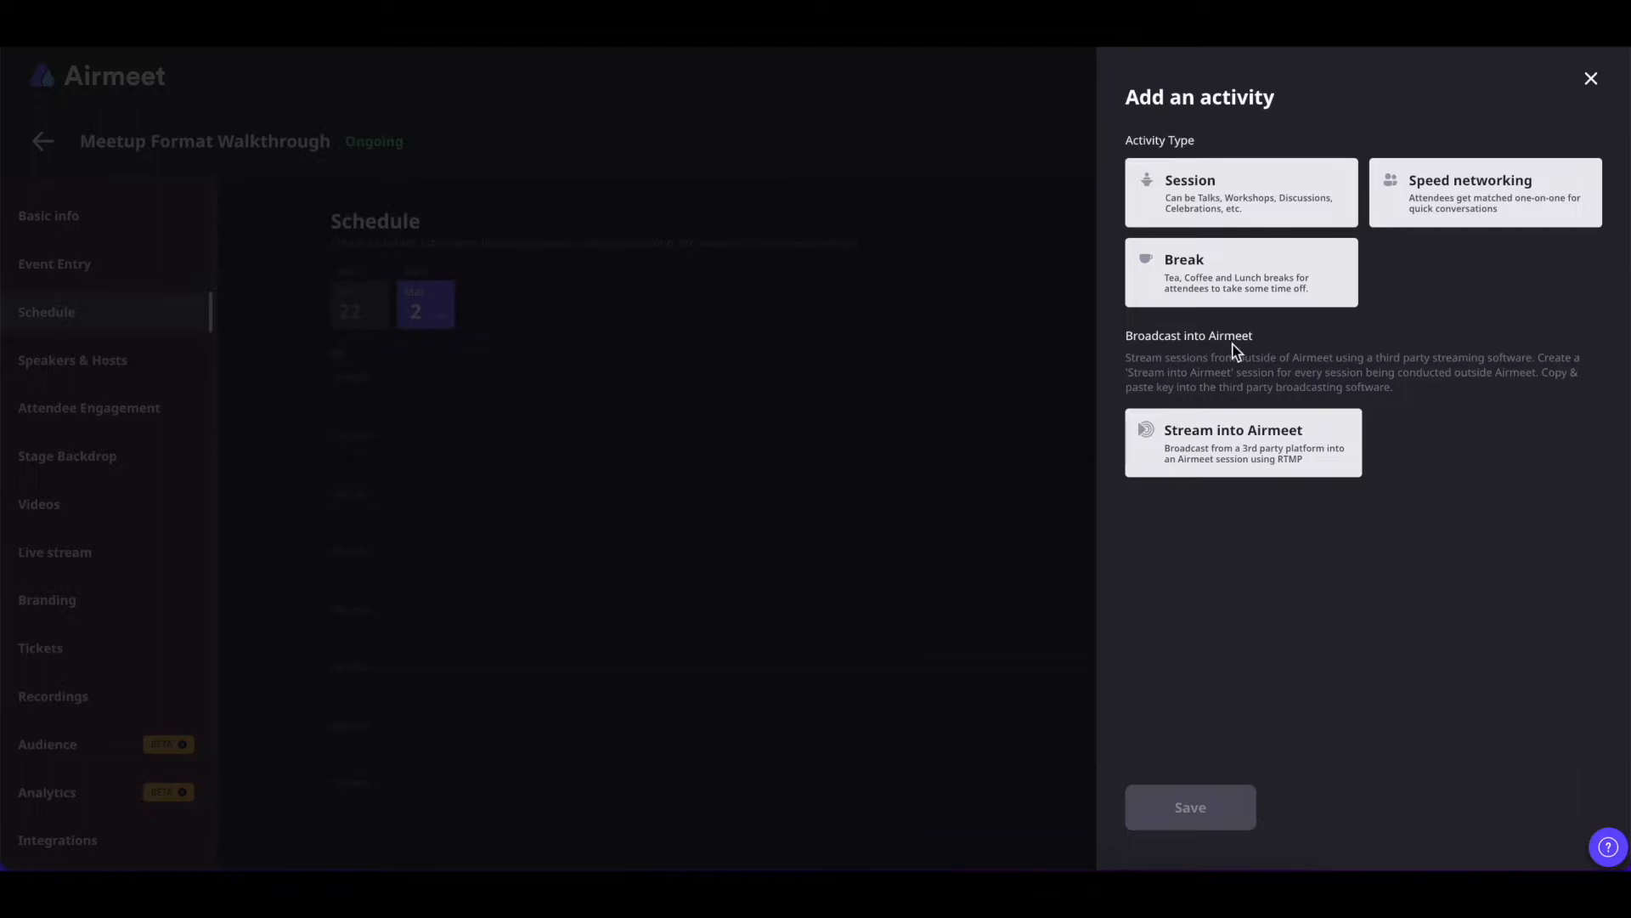
left_click(1199, 193)
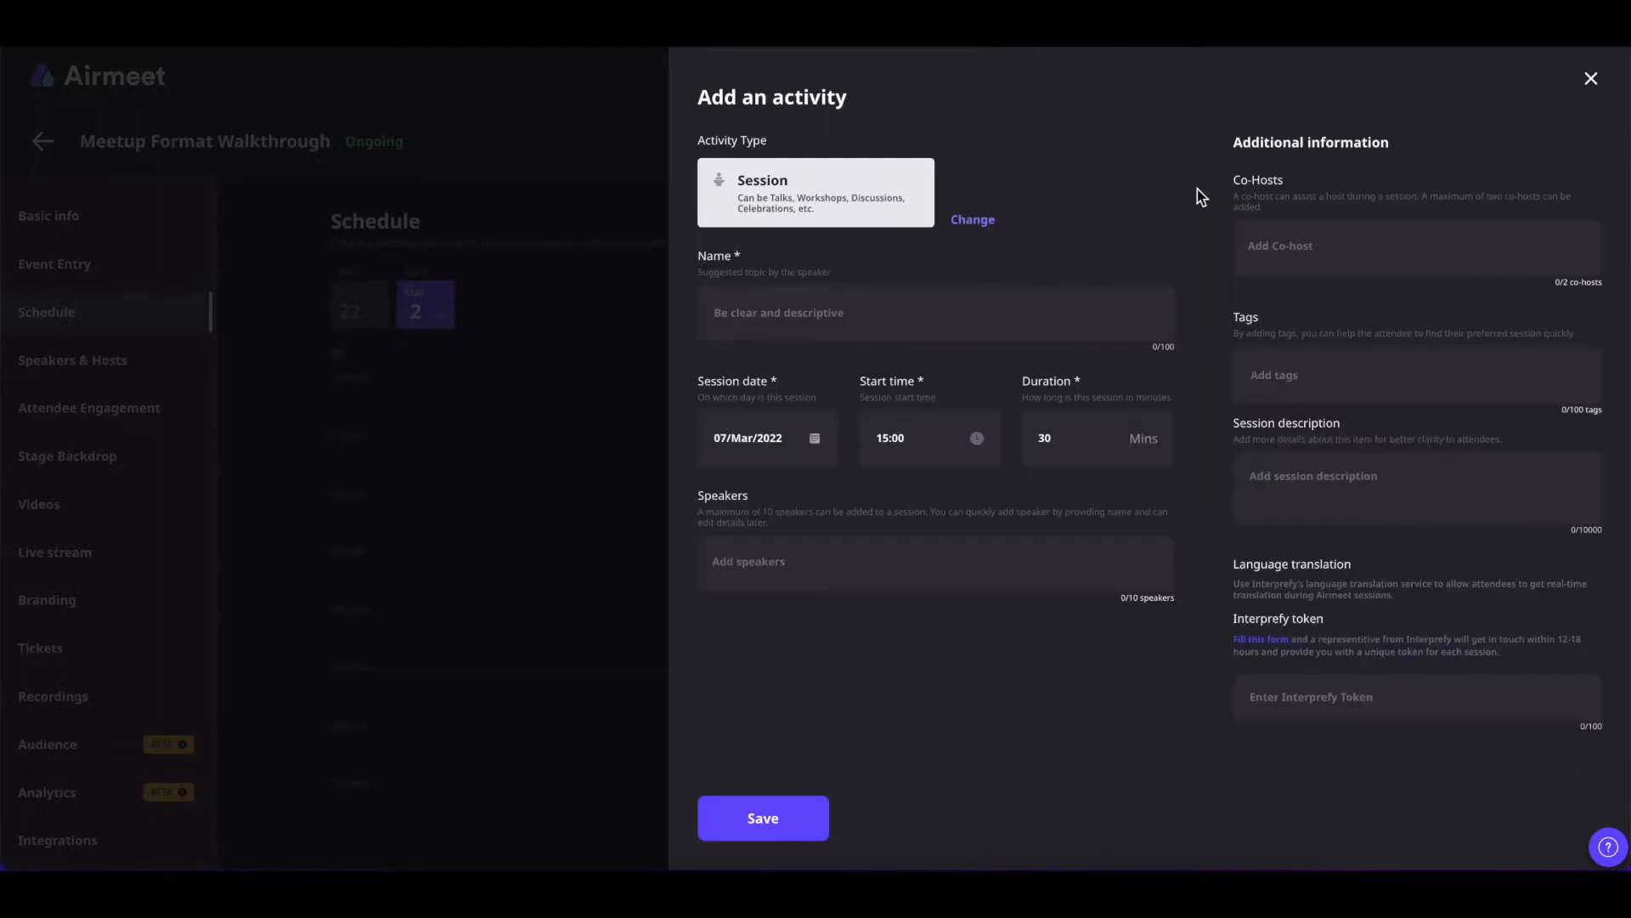
left_click(888, 305)
left_click(821, 394)
double_click(1040, 438)
type("60")
left_click(875, 578)
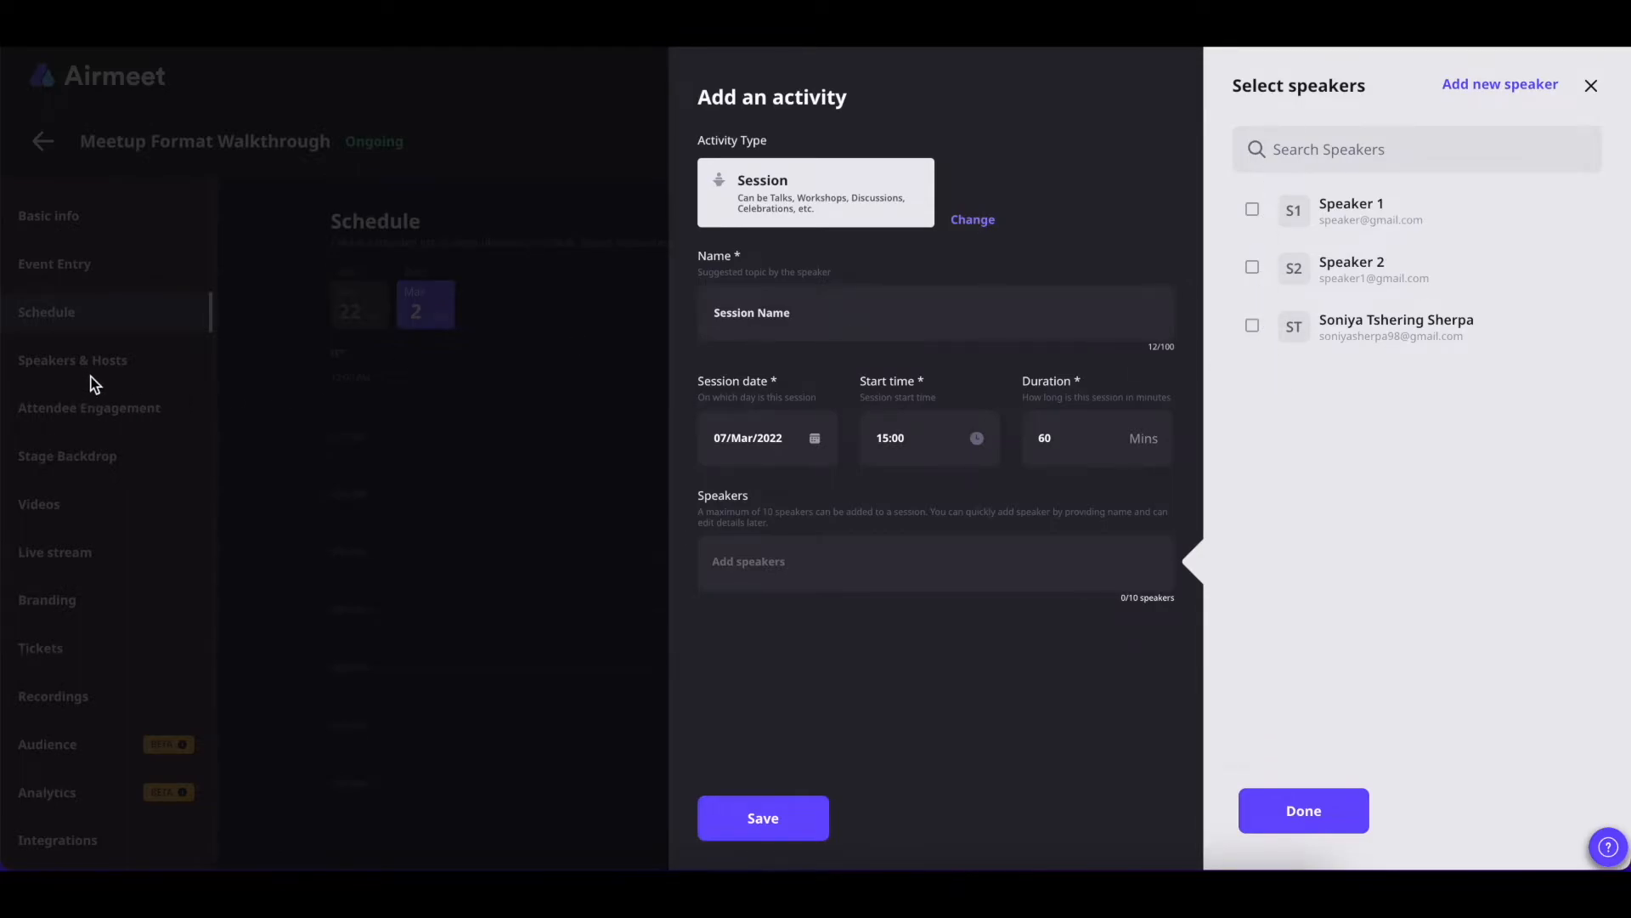
Create and save a brand-new speaker from the session's speaker picker
left_click(1252, 212)
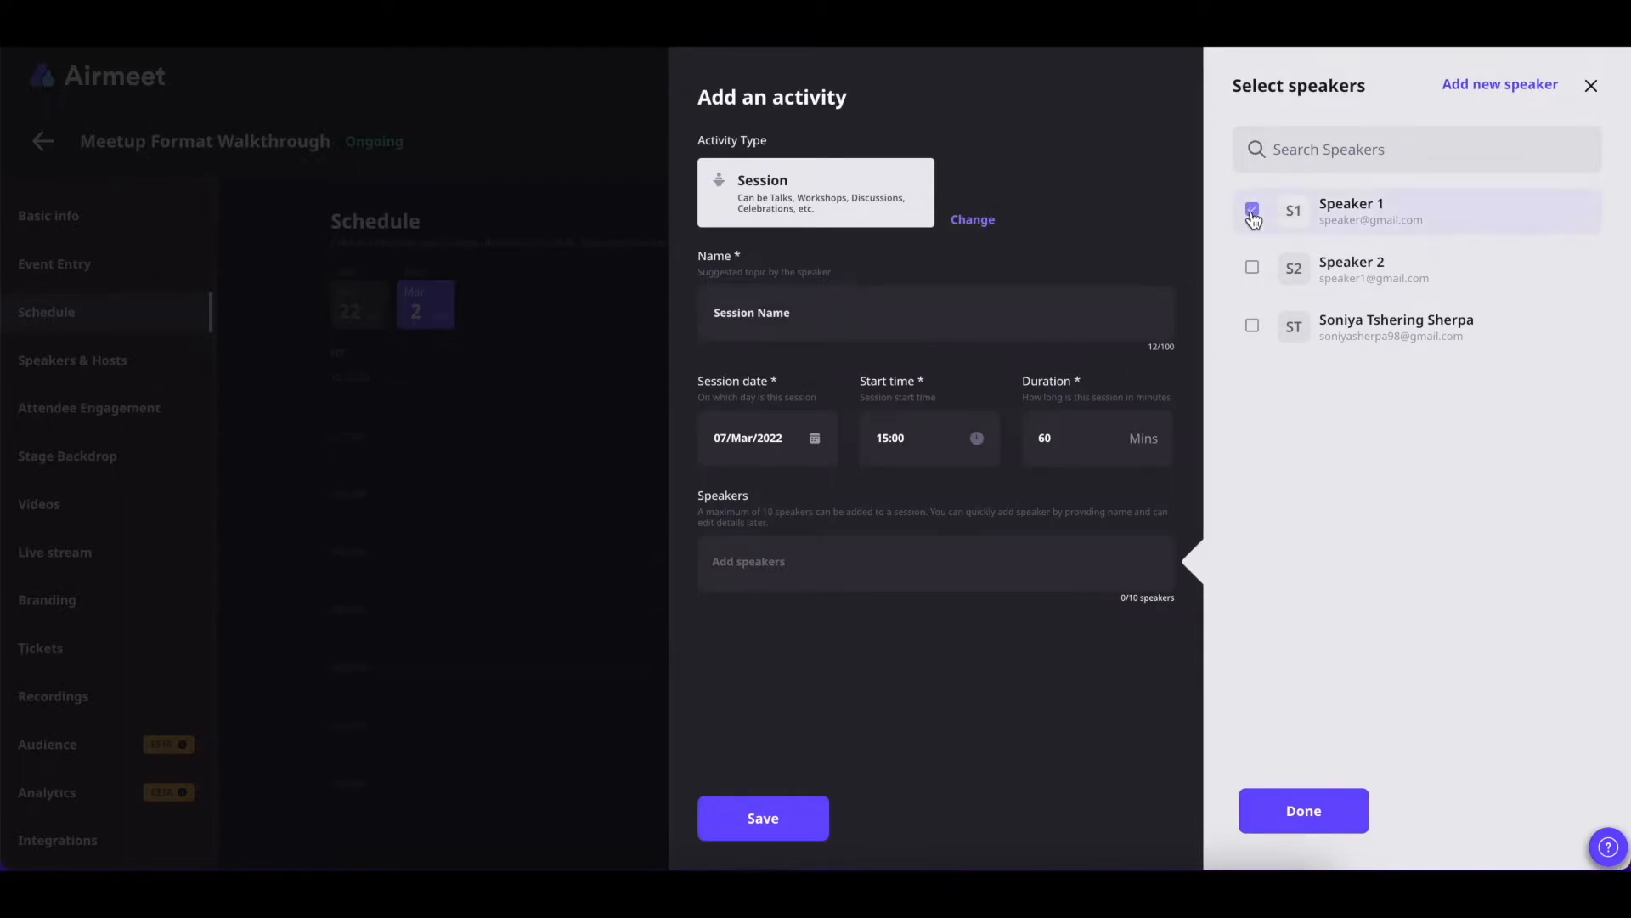
left_click(1252, 213)
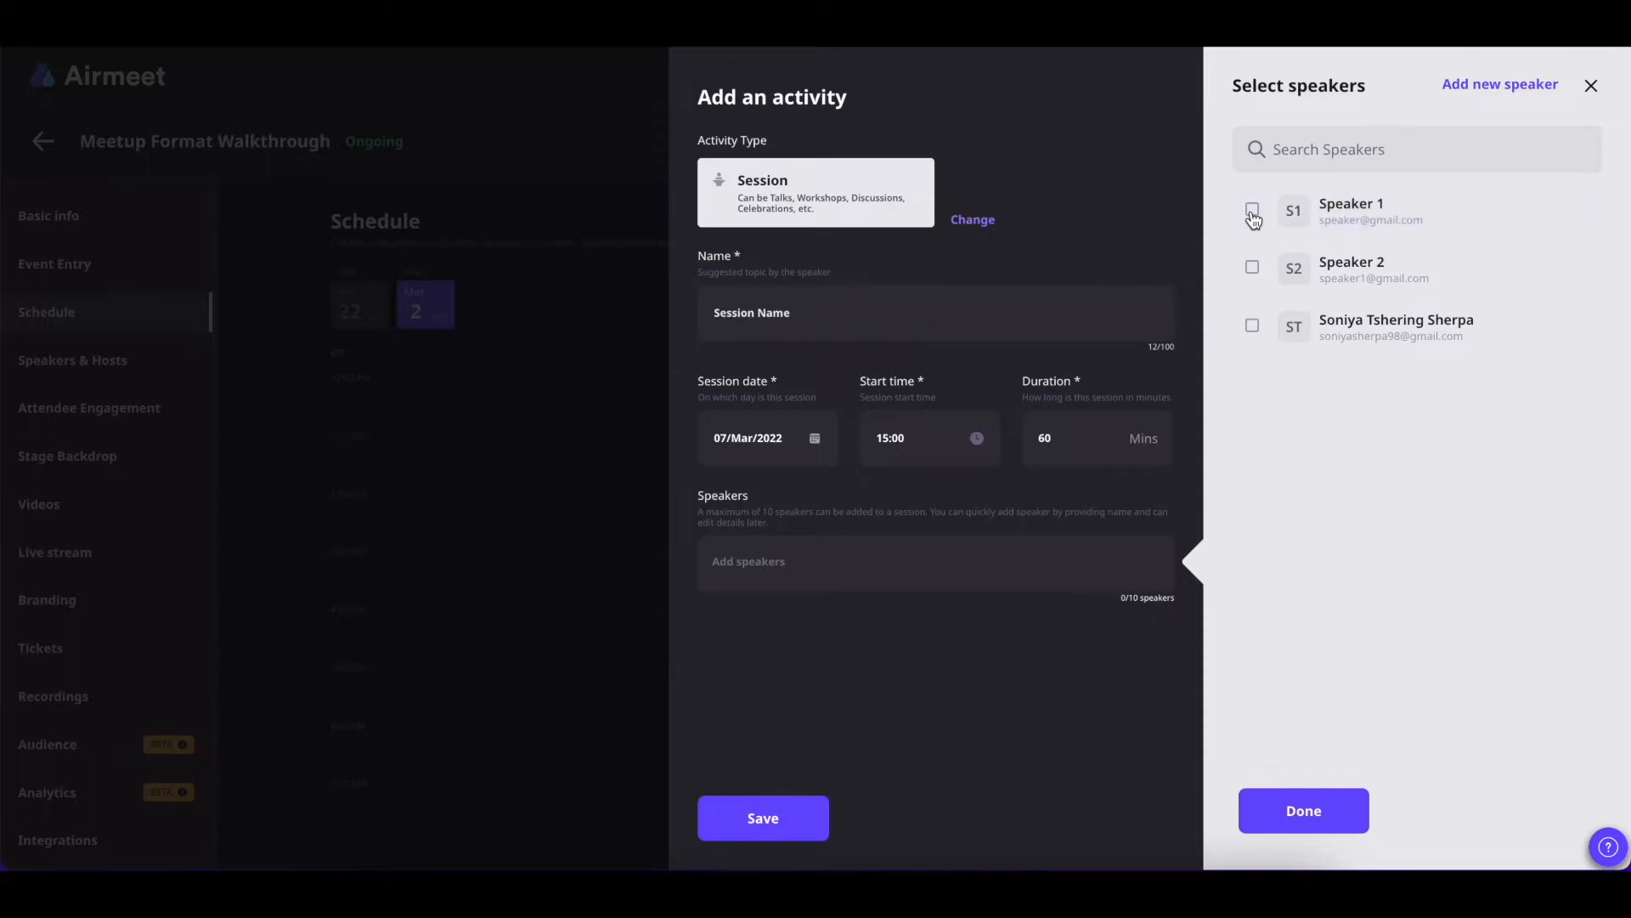
left_click(1493, 95)
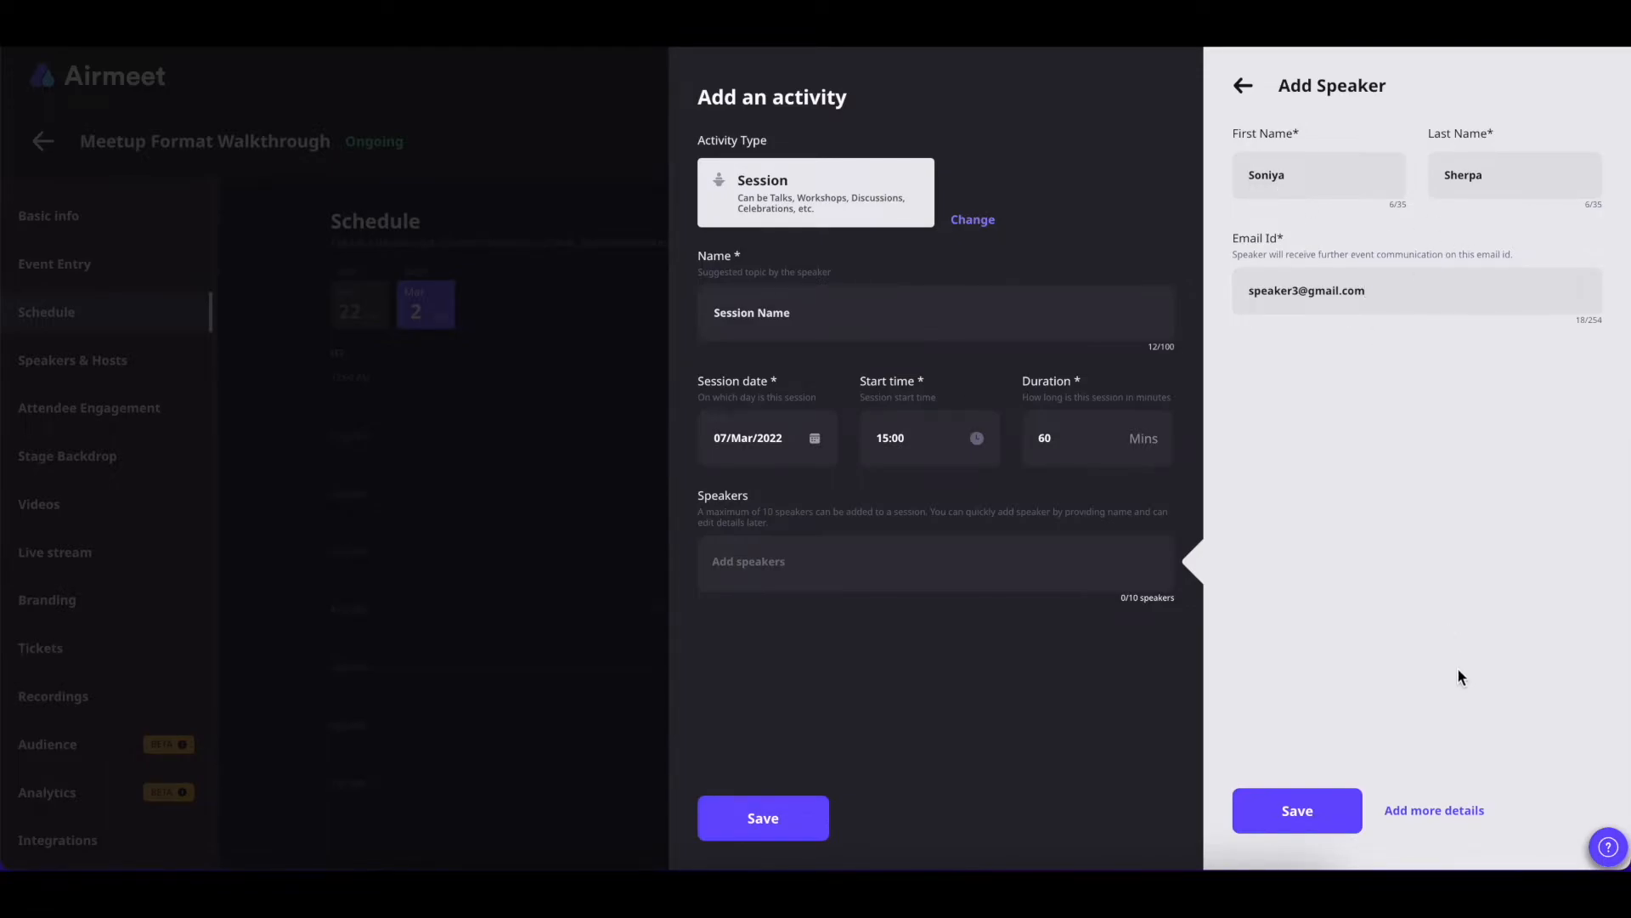
left_click(1443, 812)
scroll(823, 415, "down", 1)
scroll(812, 219, "up", 1)
scroll(850, 594, "down", 1)
scroll(849, 600, "down", 1)
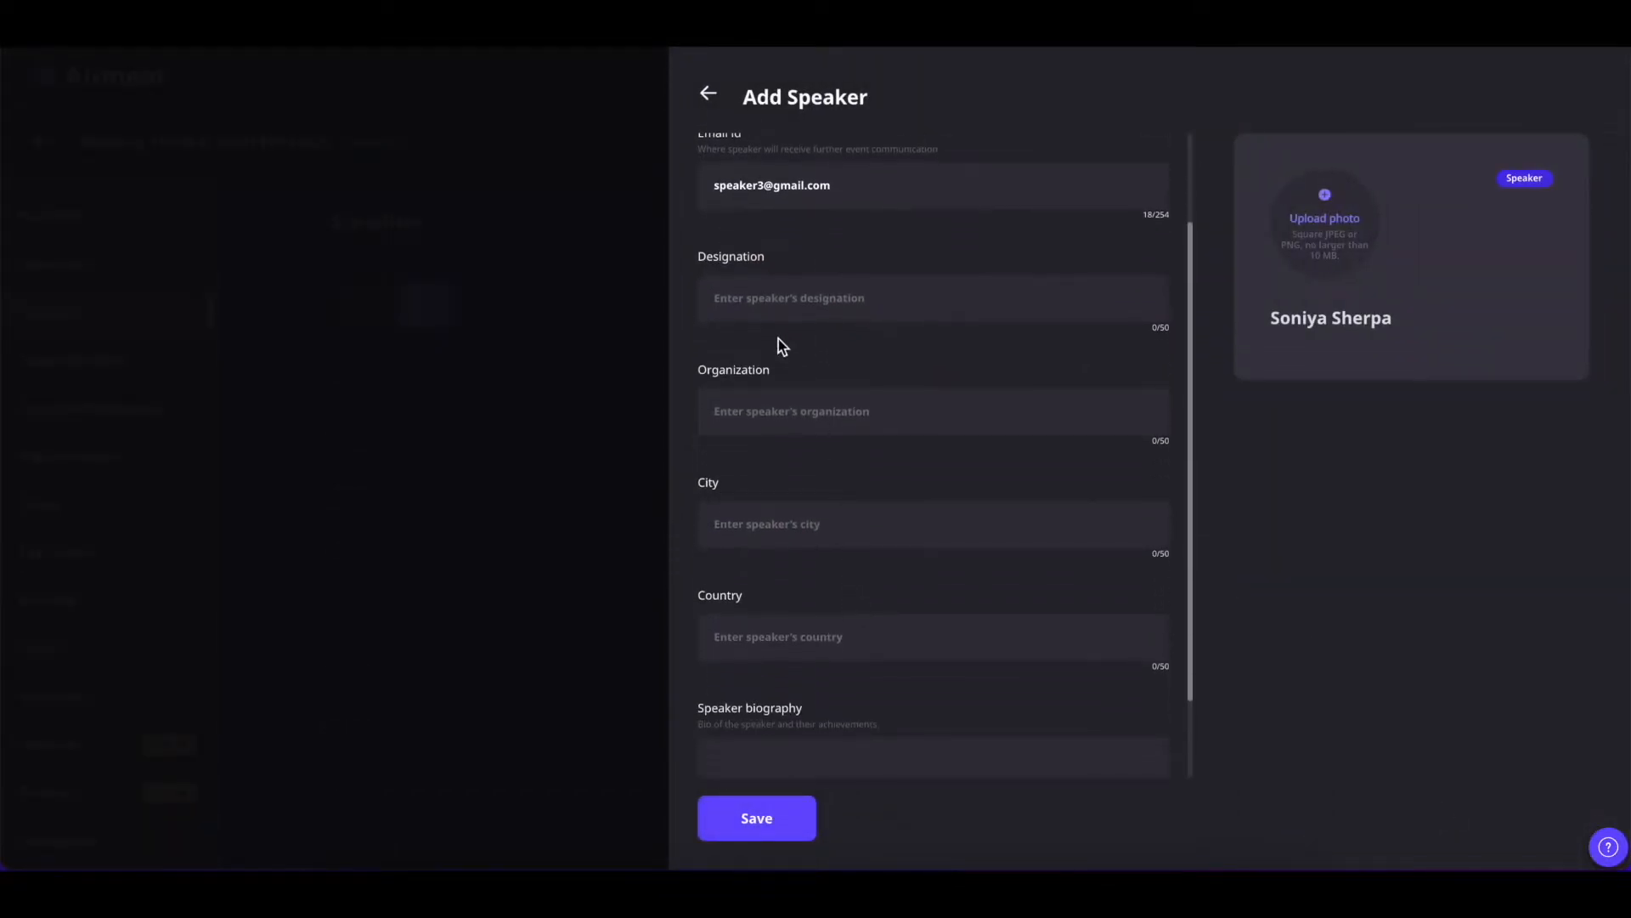
scroll(733, 496, "down", 2)
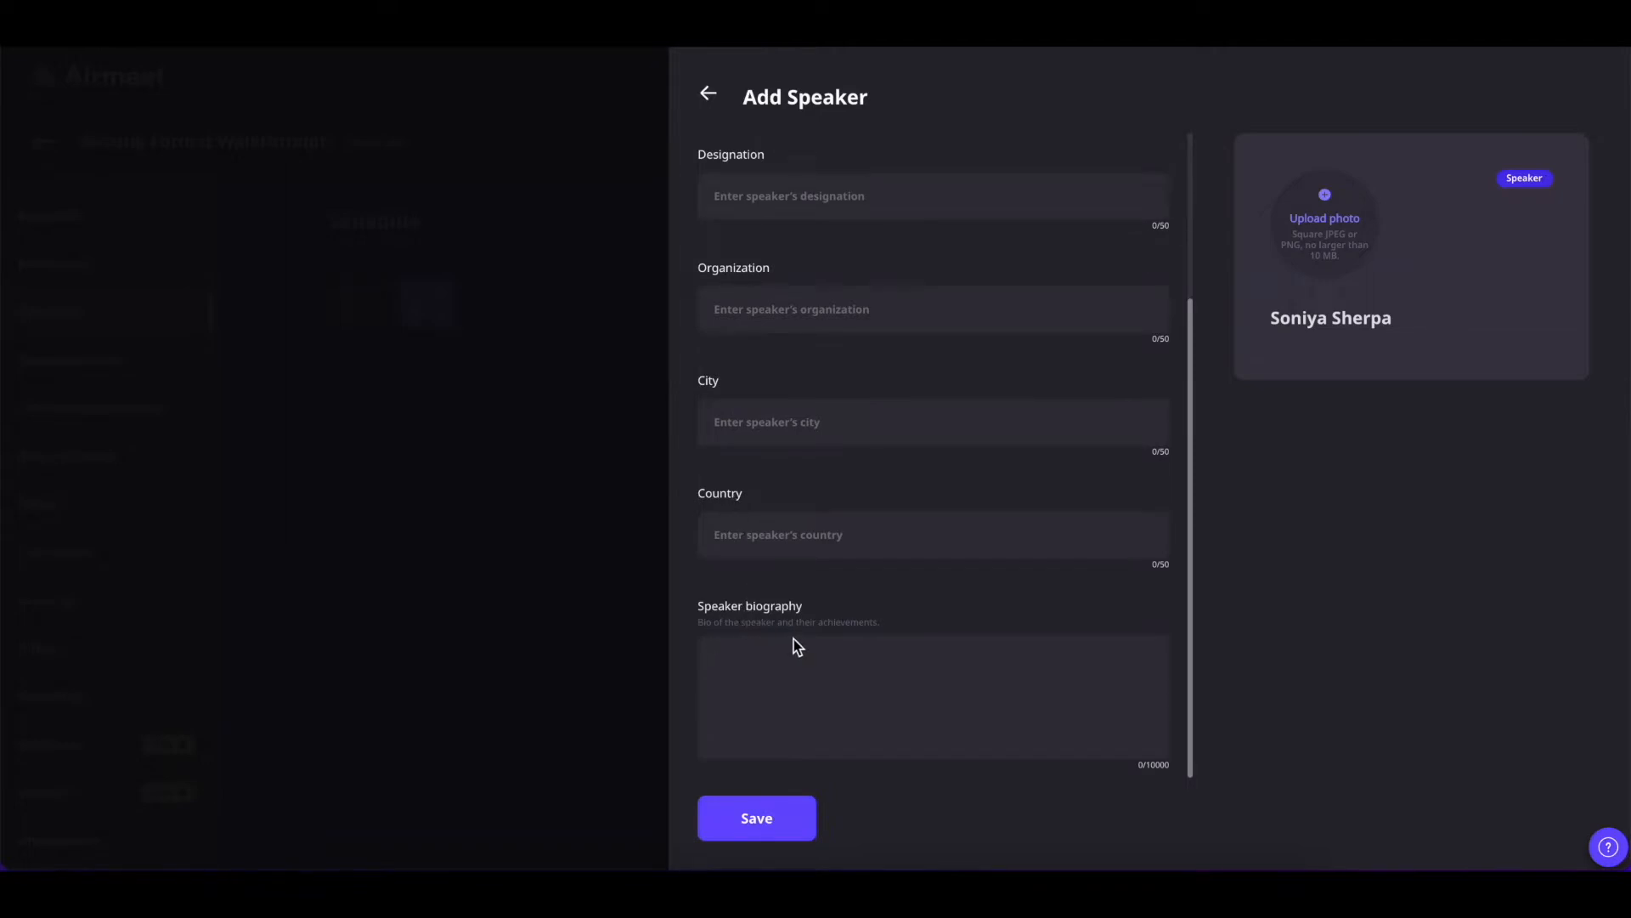
scroll(794, 639, "up", 3)
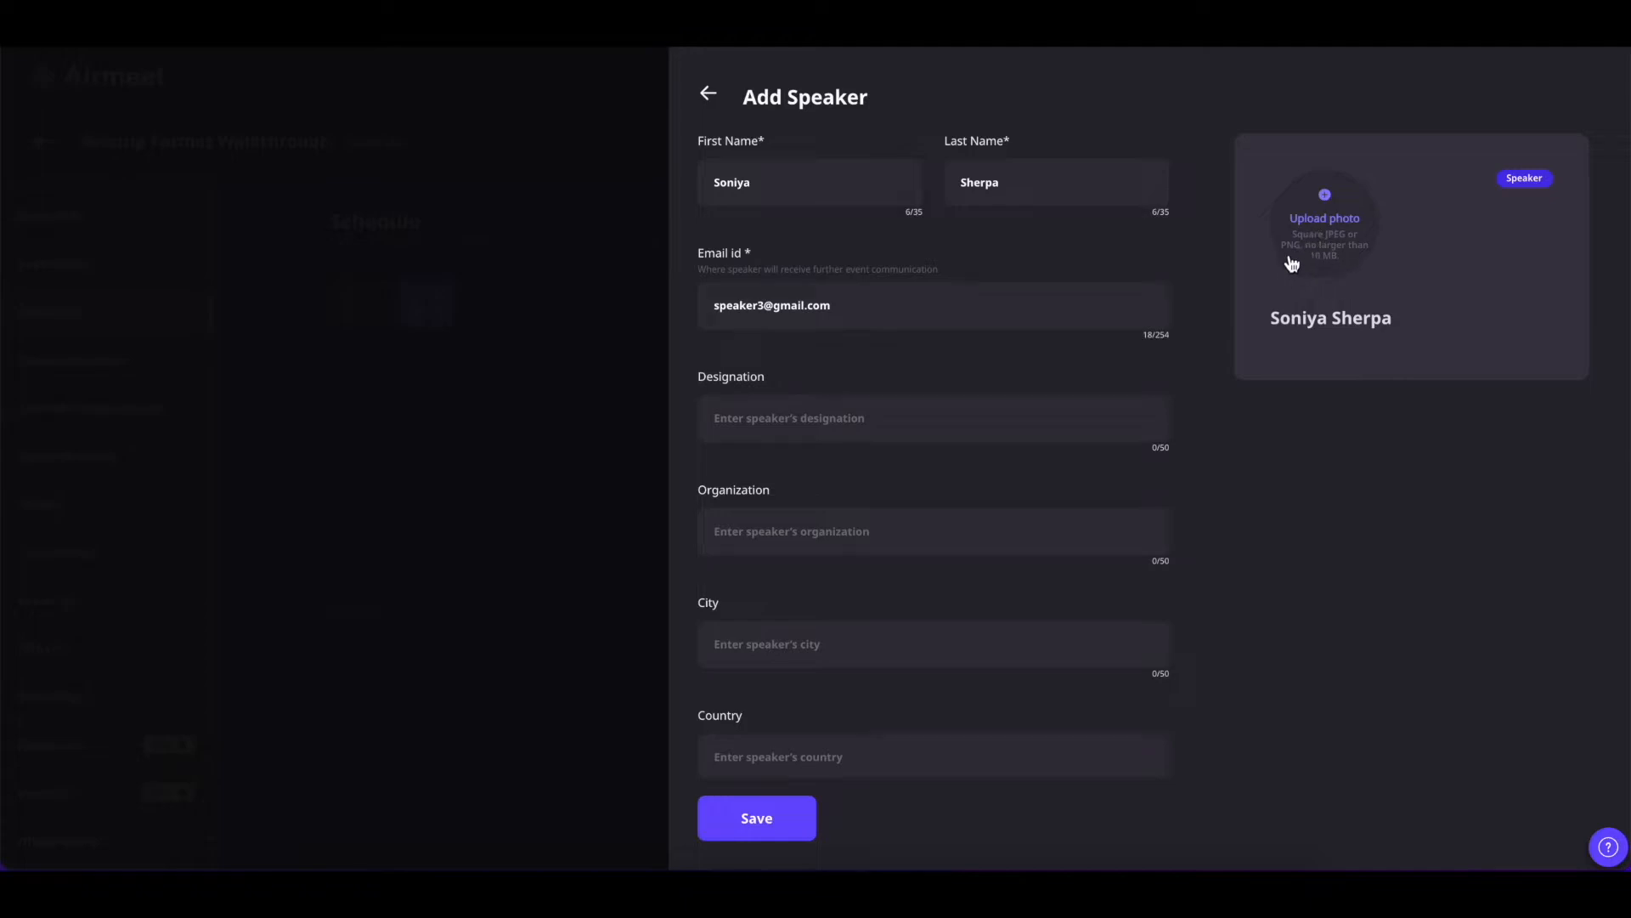
left_click(792, 831)
Assign Speaker 1 and another existing speaker to the session (2/10)
left_click(1252, 210)
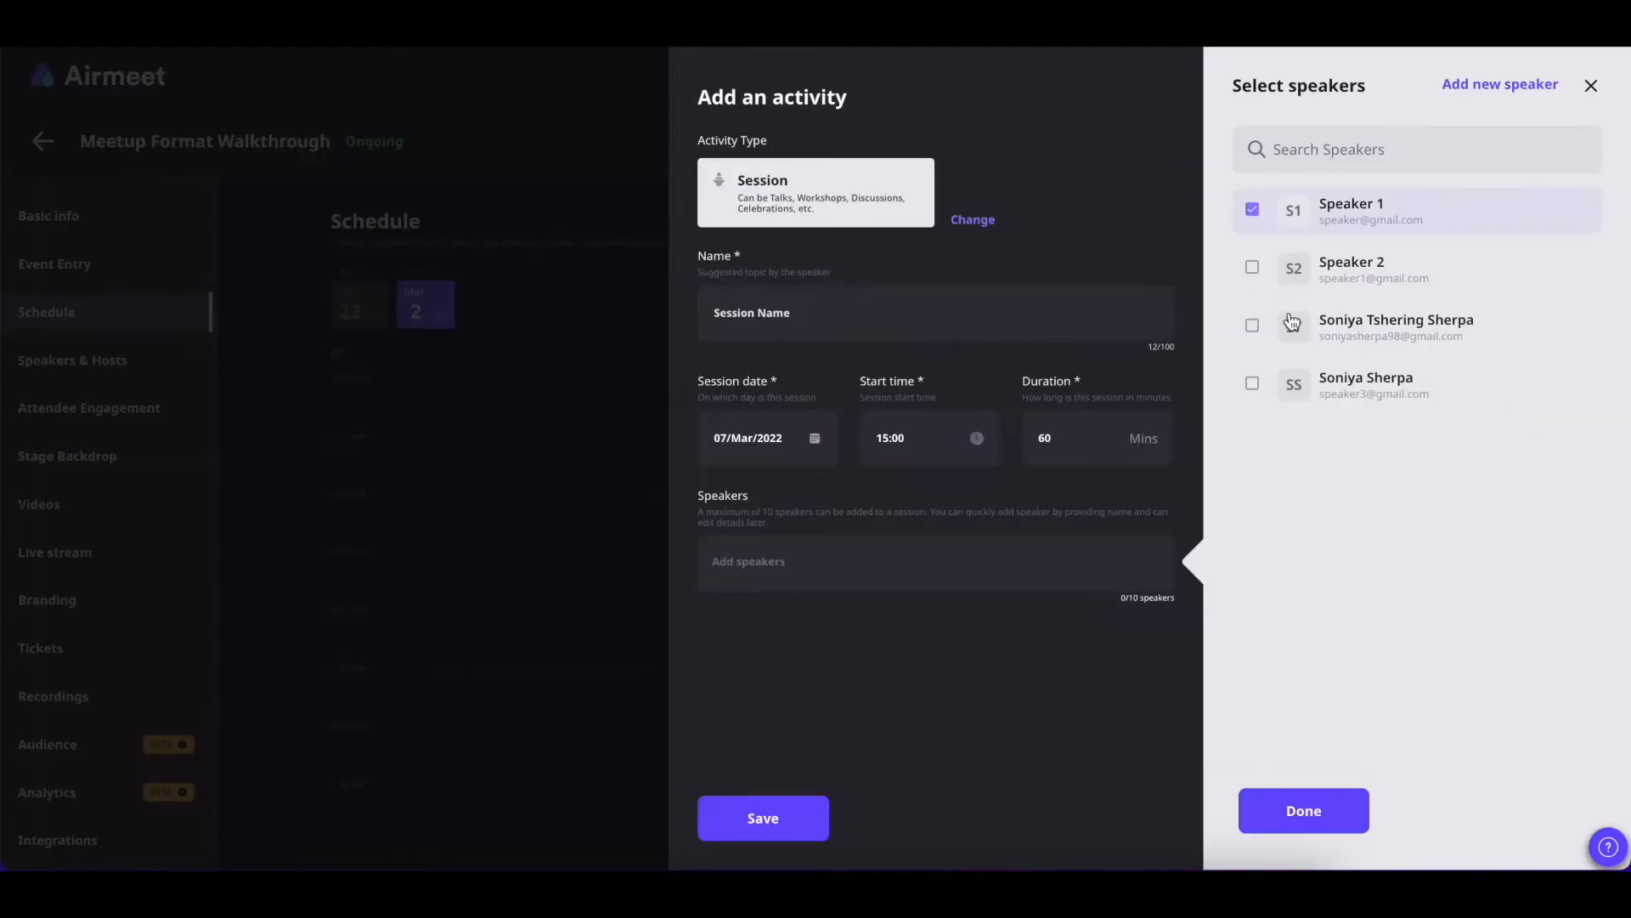
left_click(1252, 326)
left_click(1304, 811)
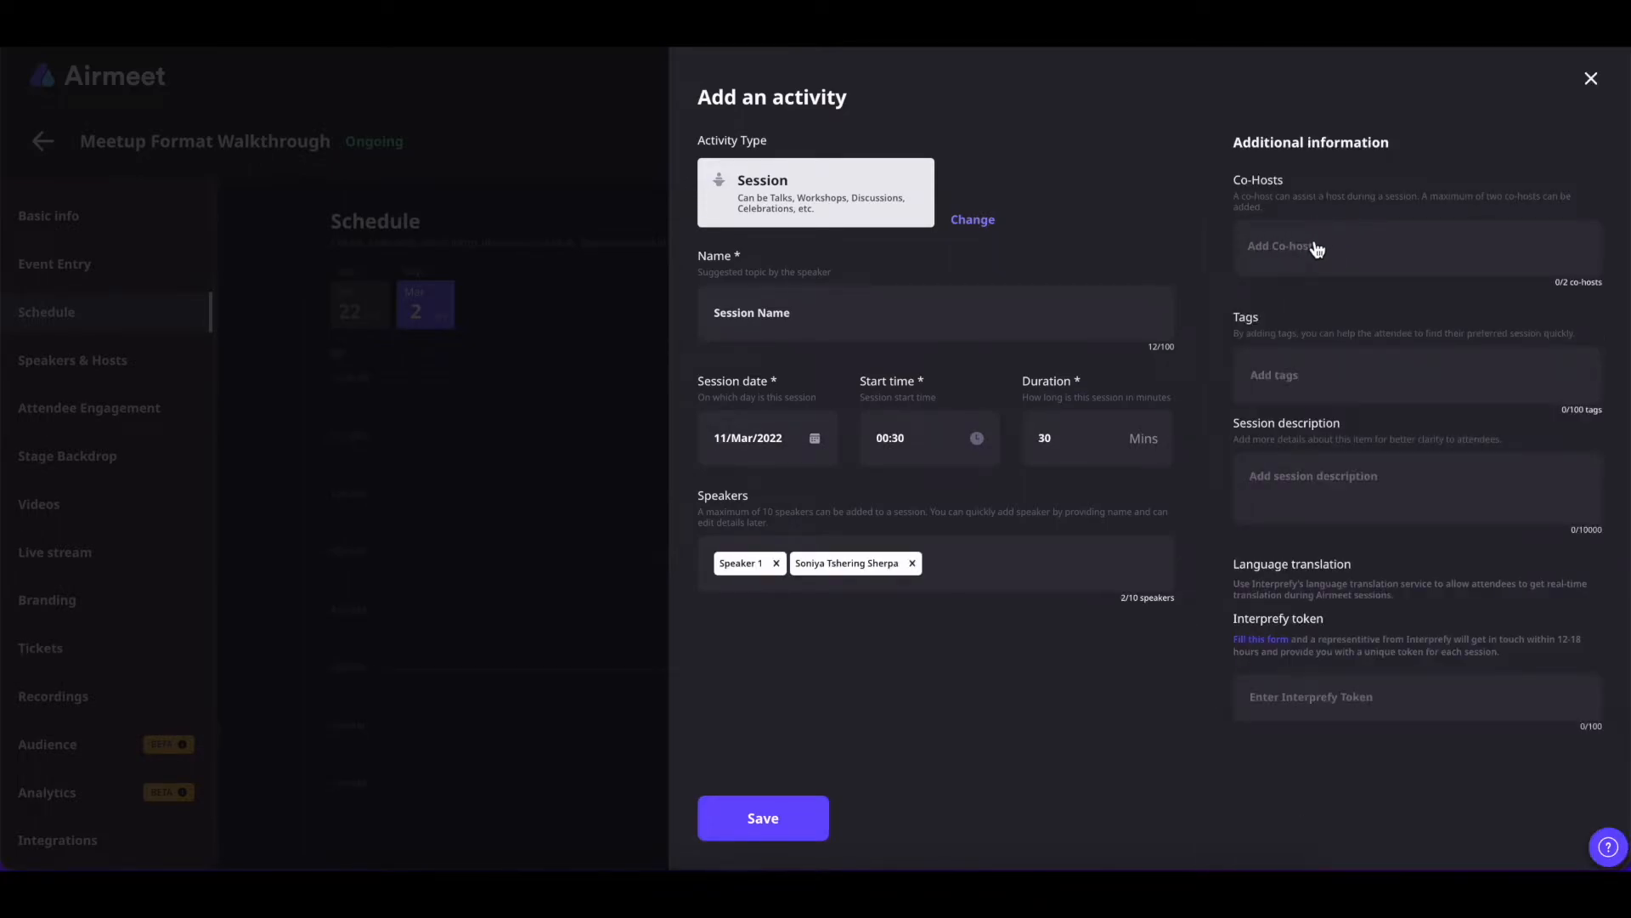
Add two team members as co-hosts, tag the session 'blockchain', and save it to the schedule
left_click(1316, 248)
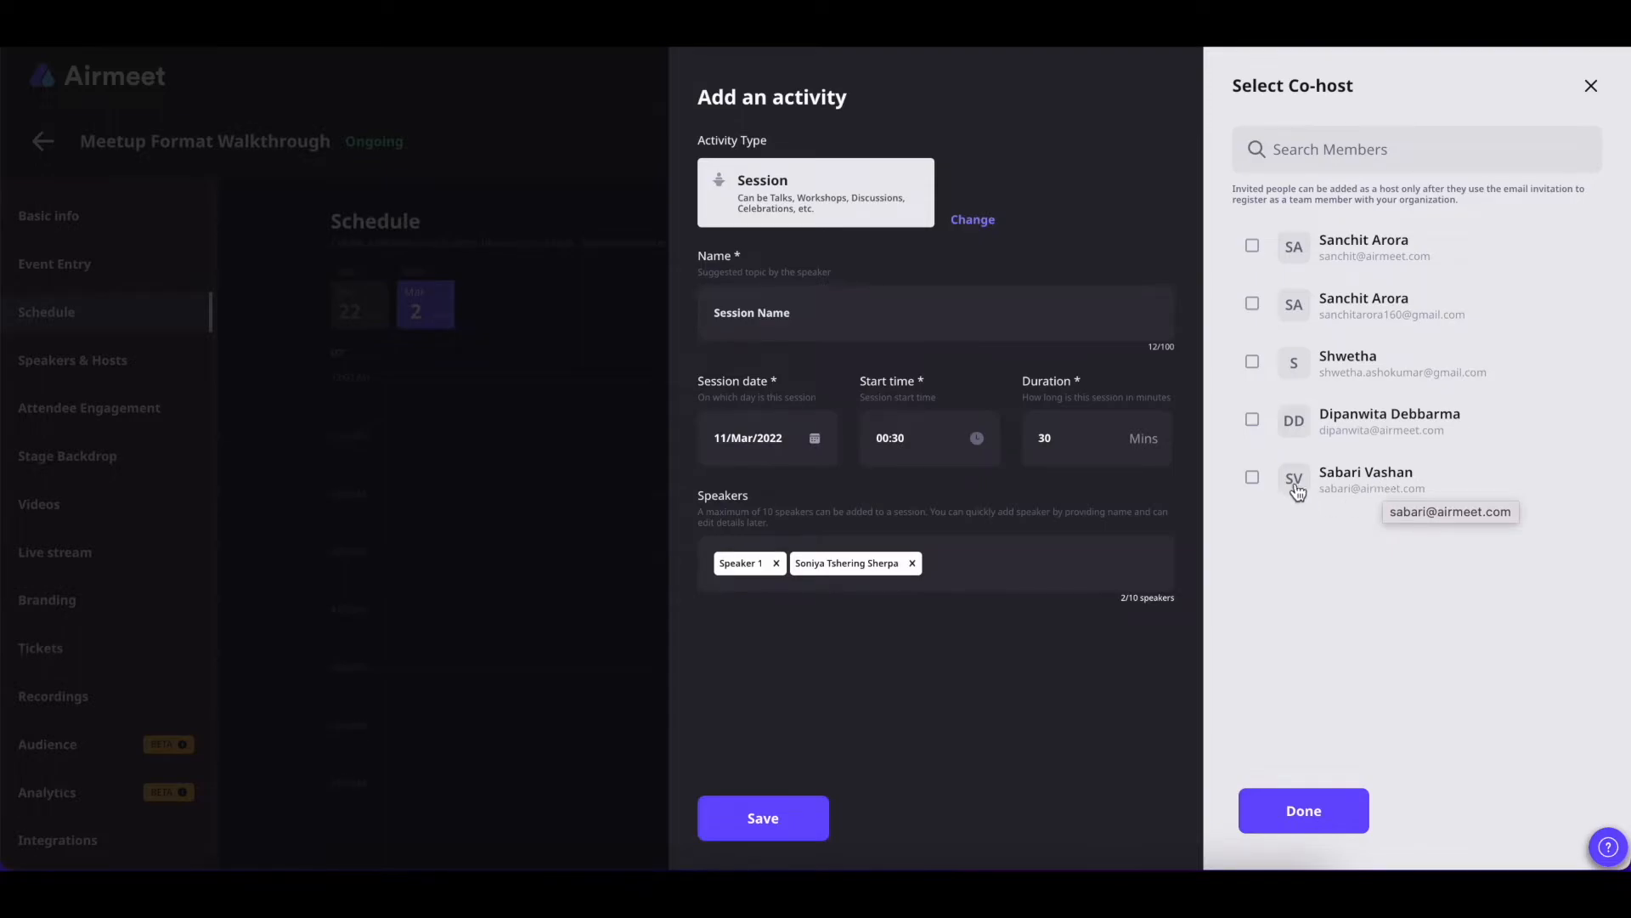
left_click(1252, 476)
left_click(1252, 420)
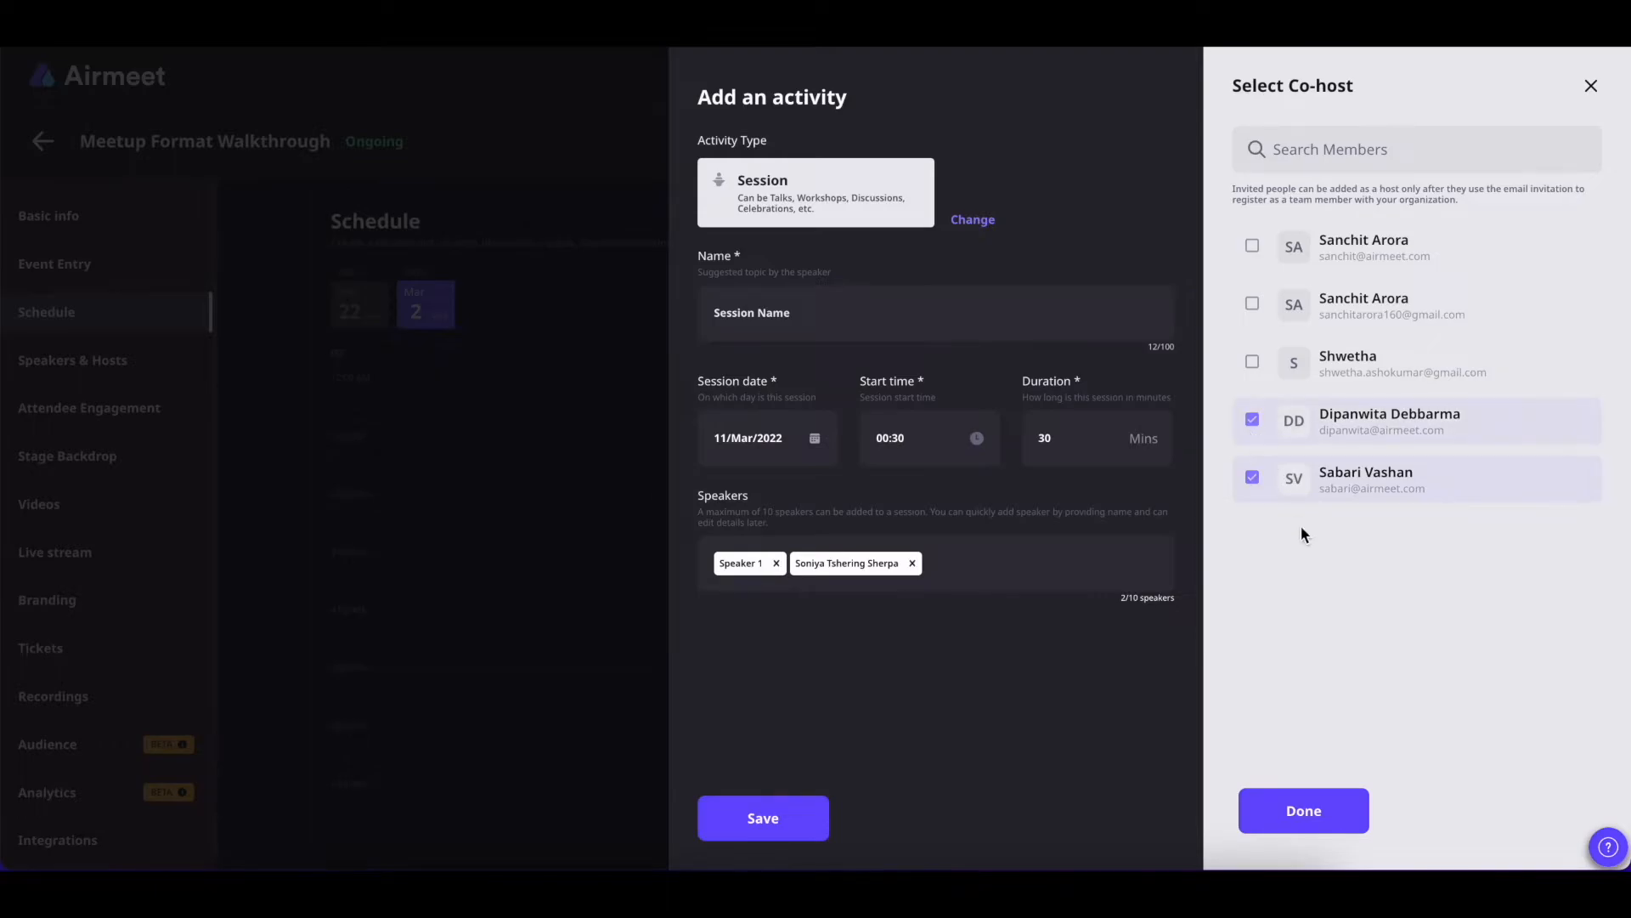
left_click(1308, 815)
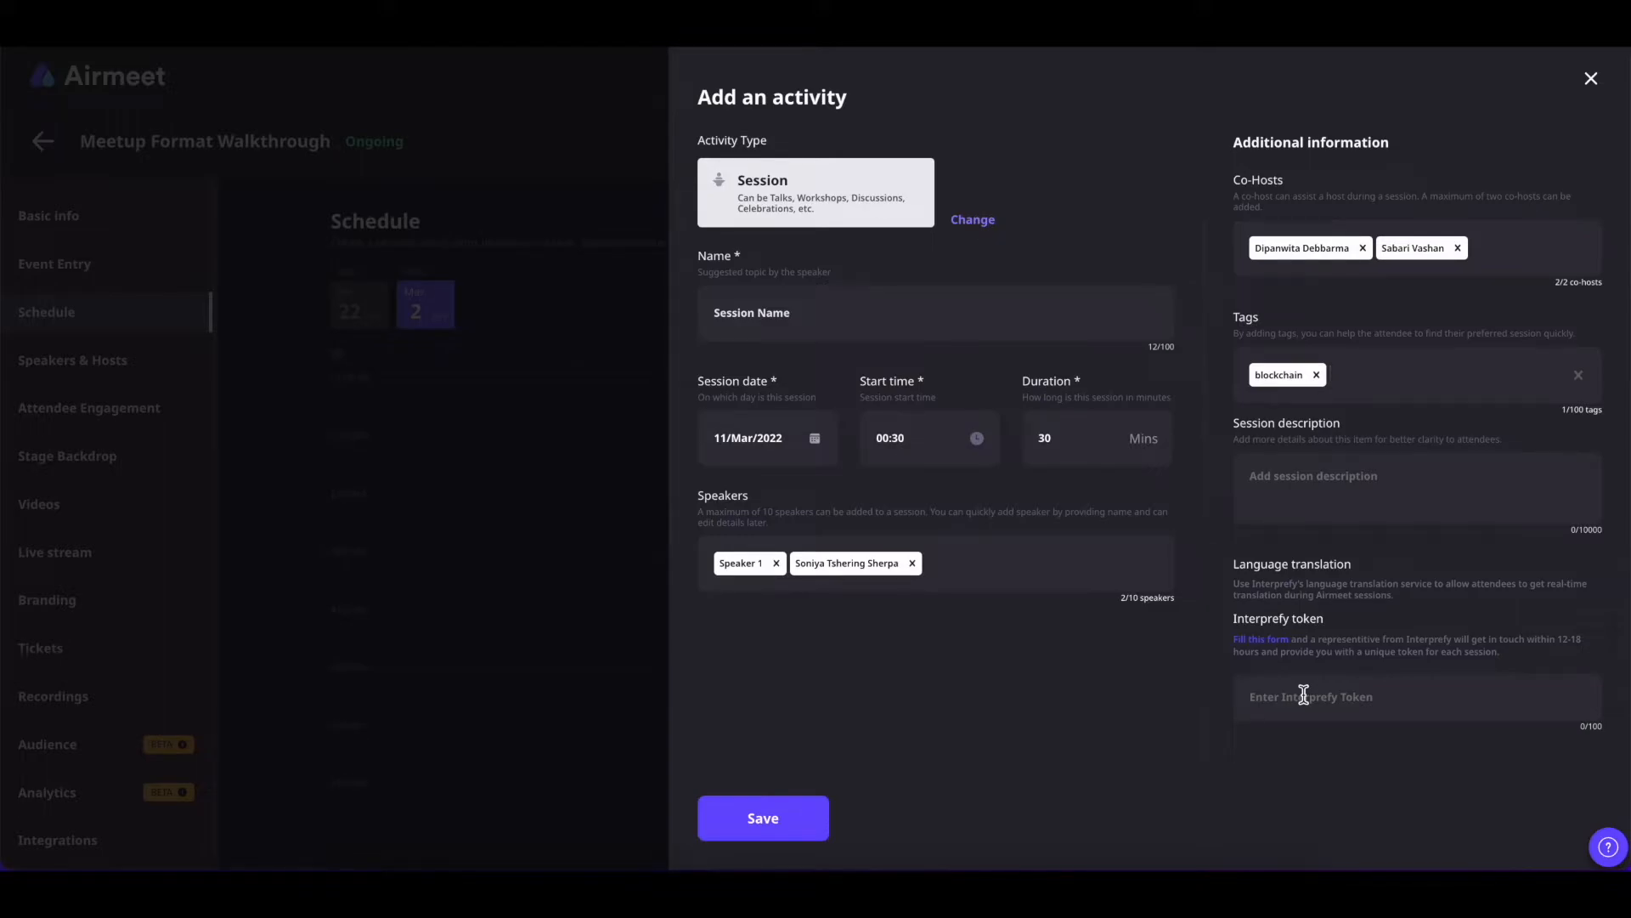
left_click(801, 819)
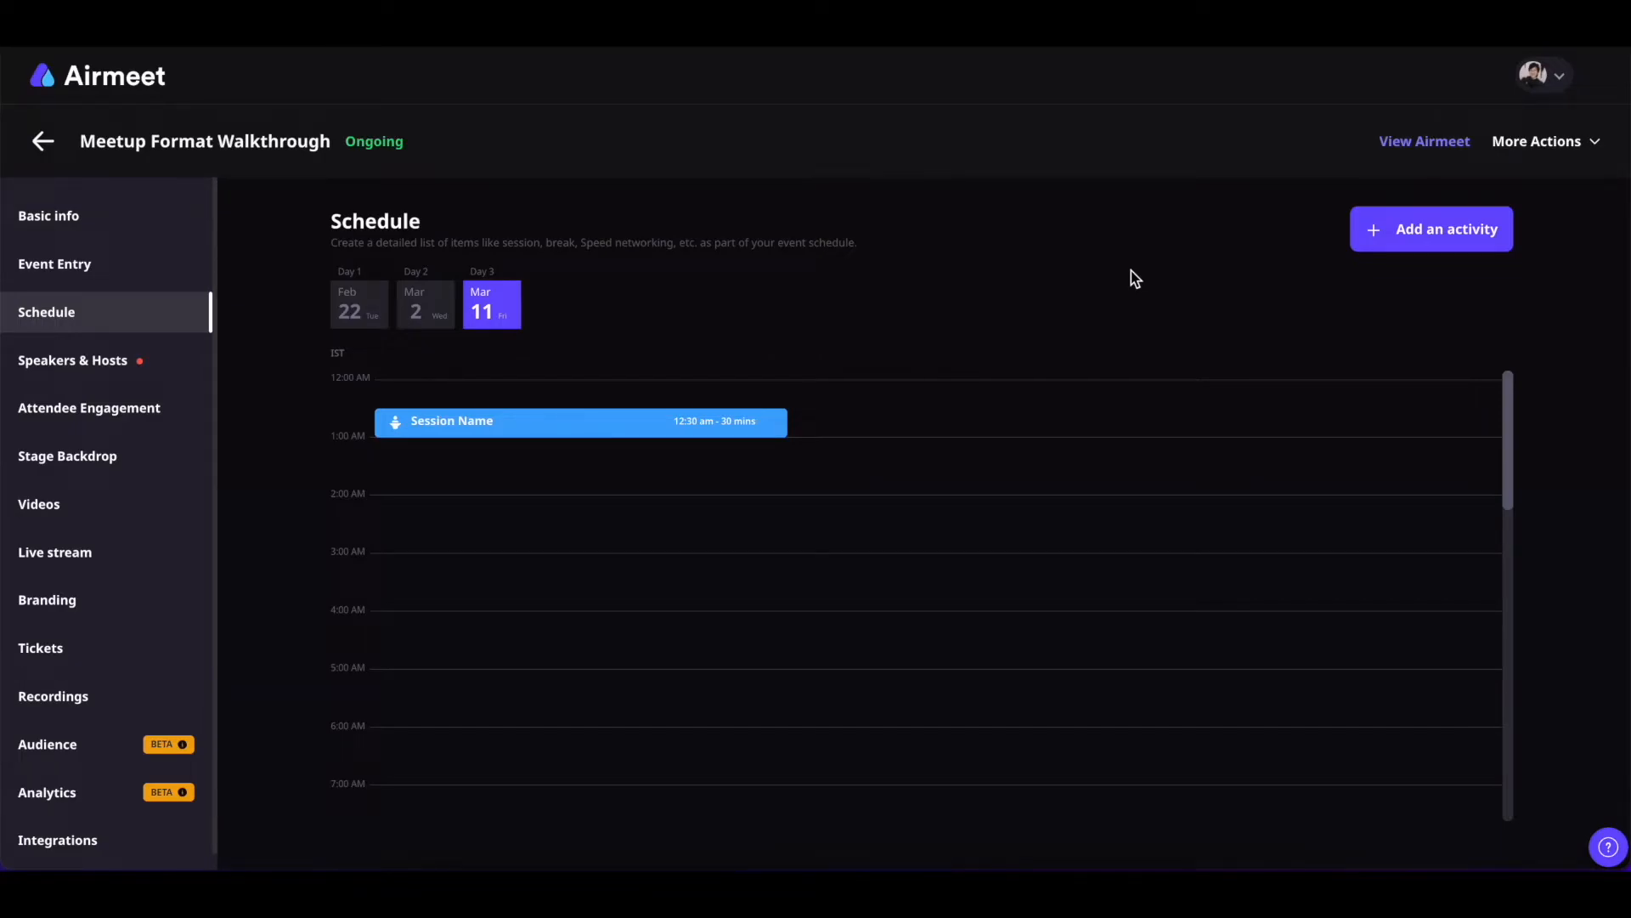
Review the saved Session Name session on Day 3, checking its edit form and actions menu
left_click(375, 314)
left_click(419, 316)
left_click(490, 308)
left_click(752, 424)
left_click(1146, 392)
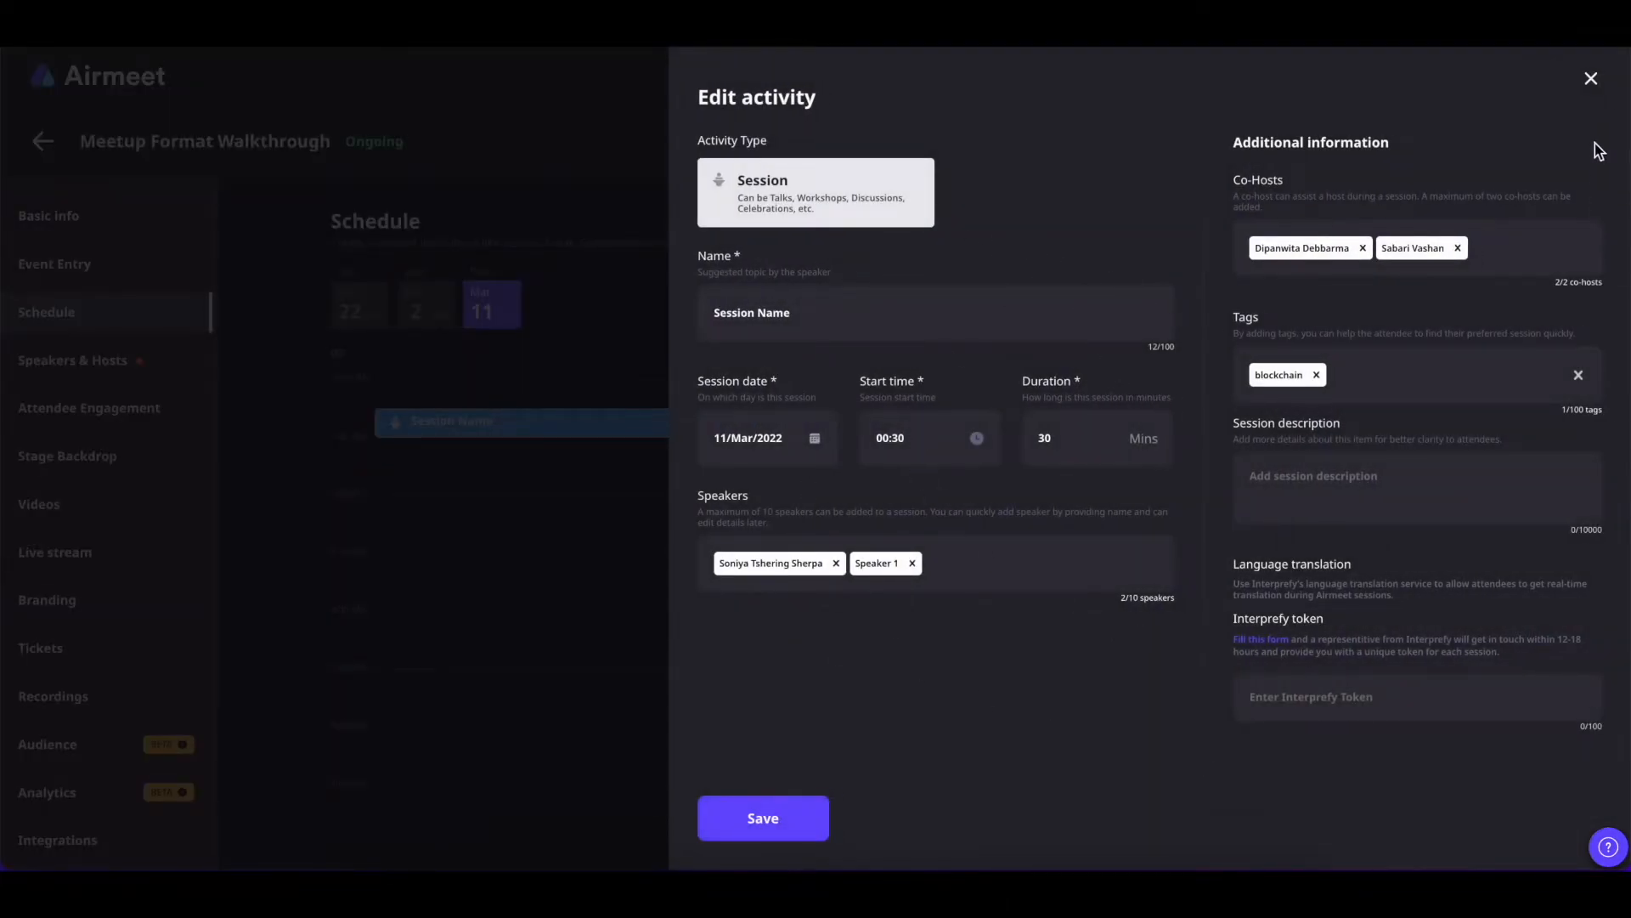
left_click(1591, 78)
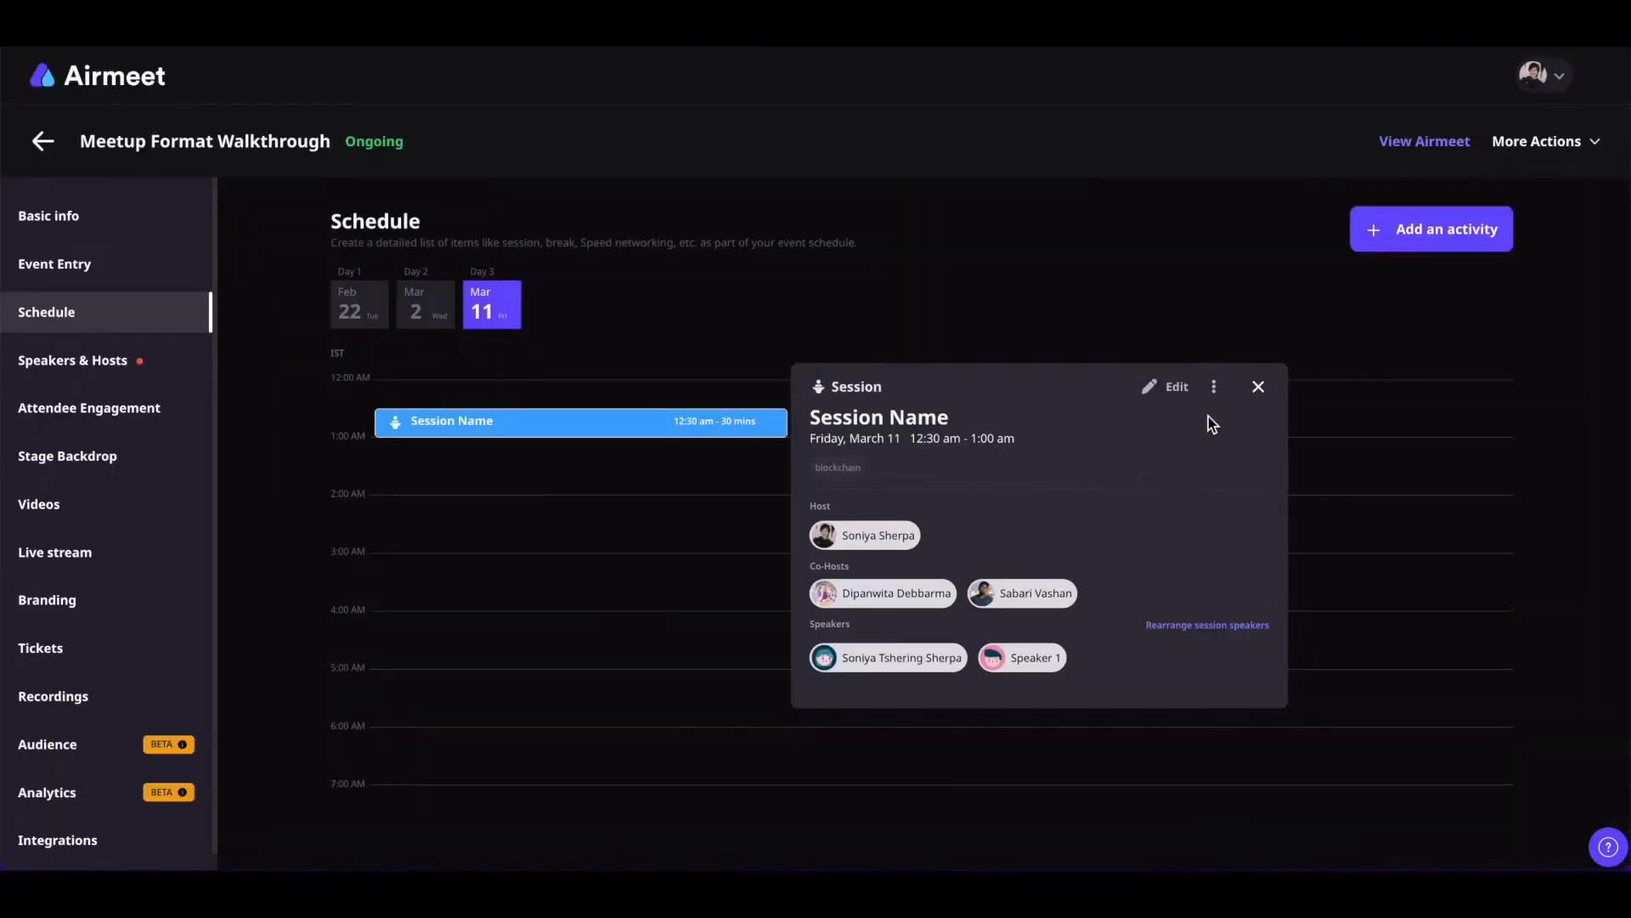
left_click(1214, 393)
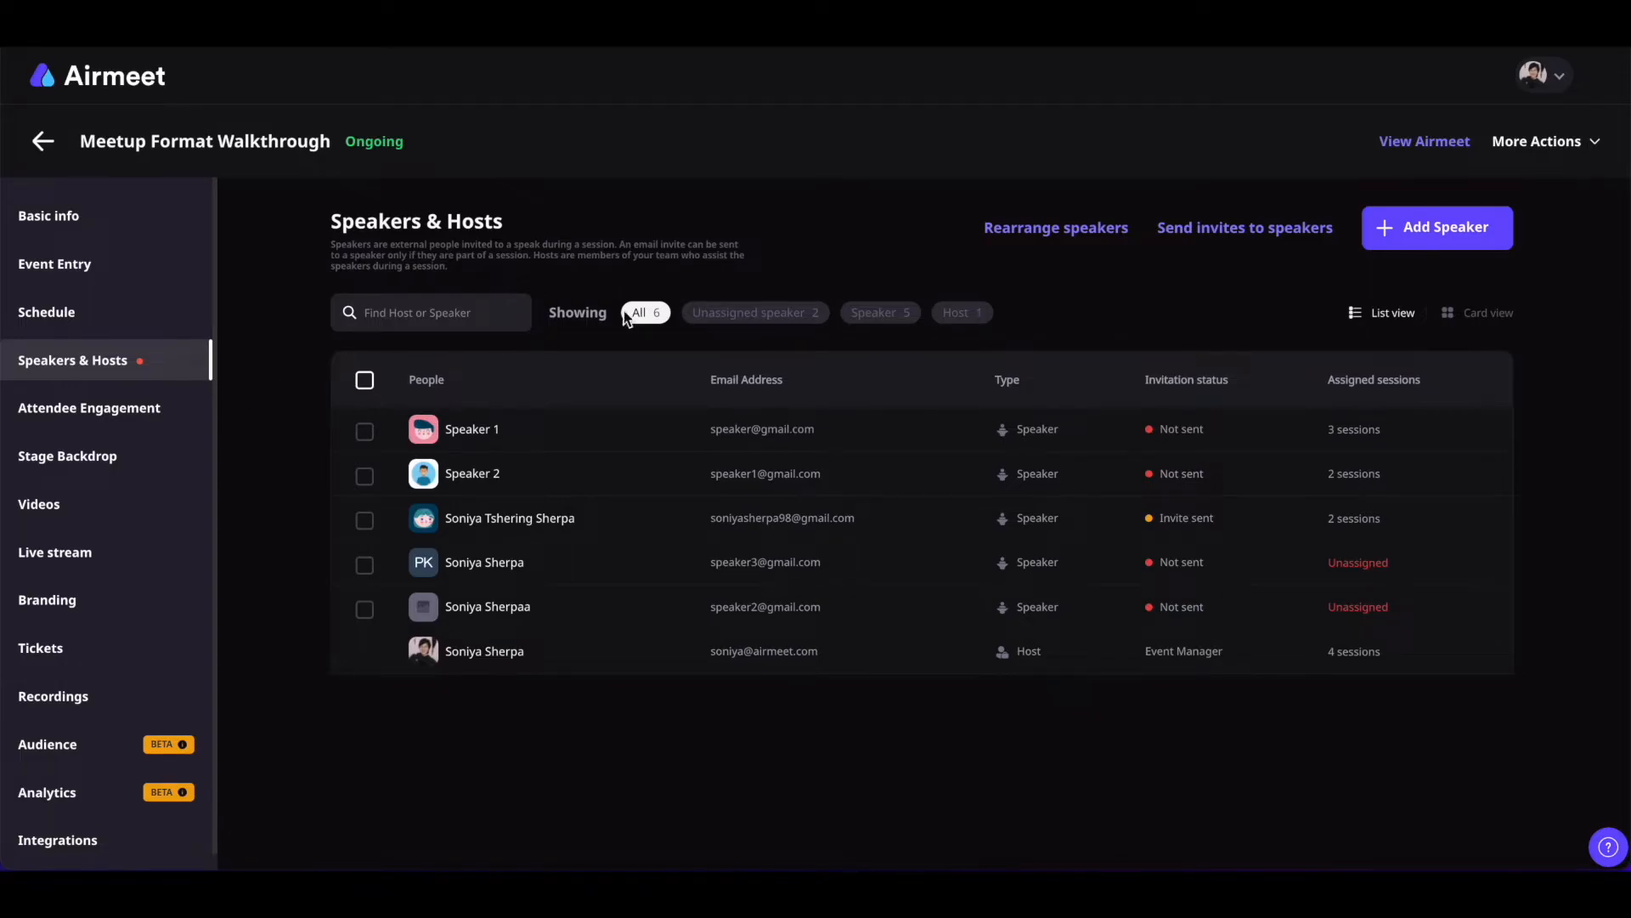
Add a speaker who is CEO at Airmeet Networks Pvt Ltd, Dehradun, India
left_click(1449, 228)
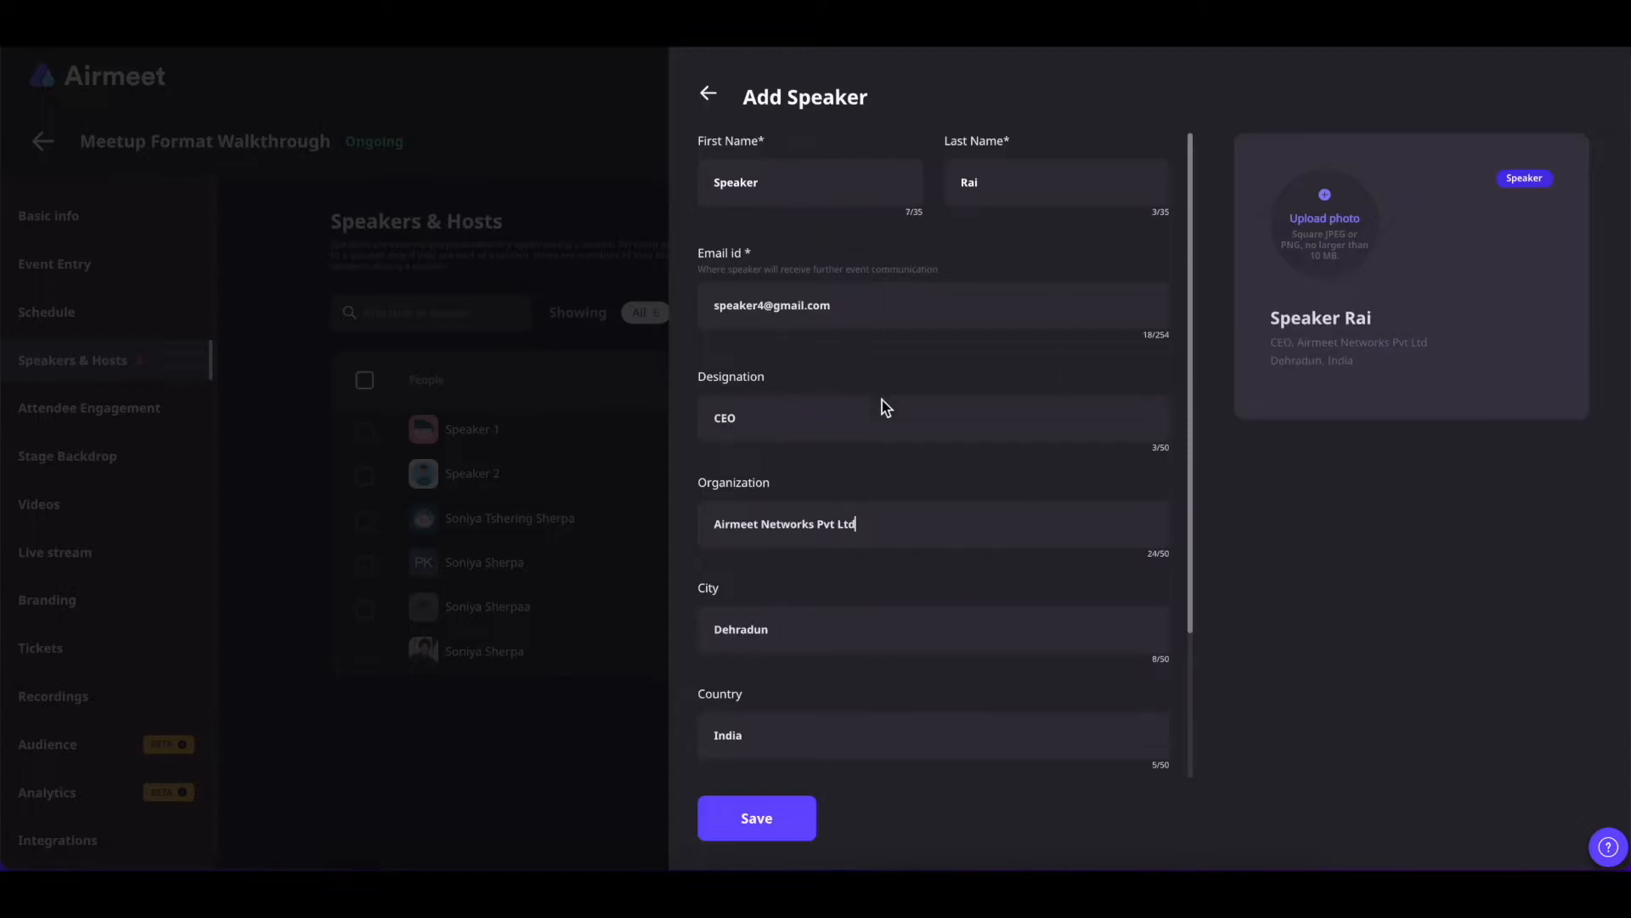
scroll(882, 400, "down", 2)
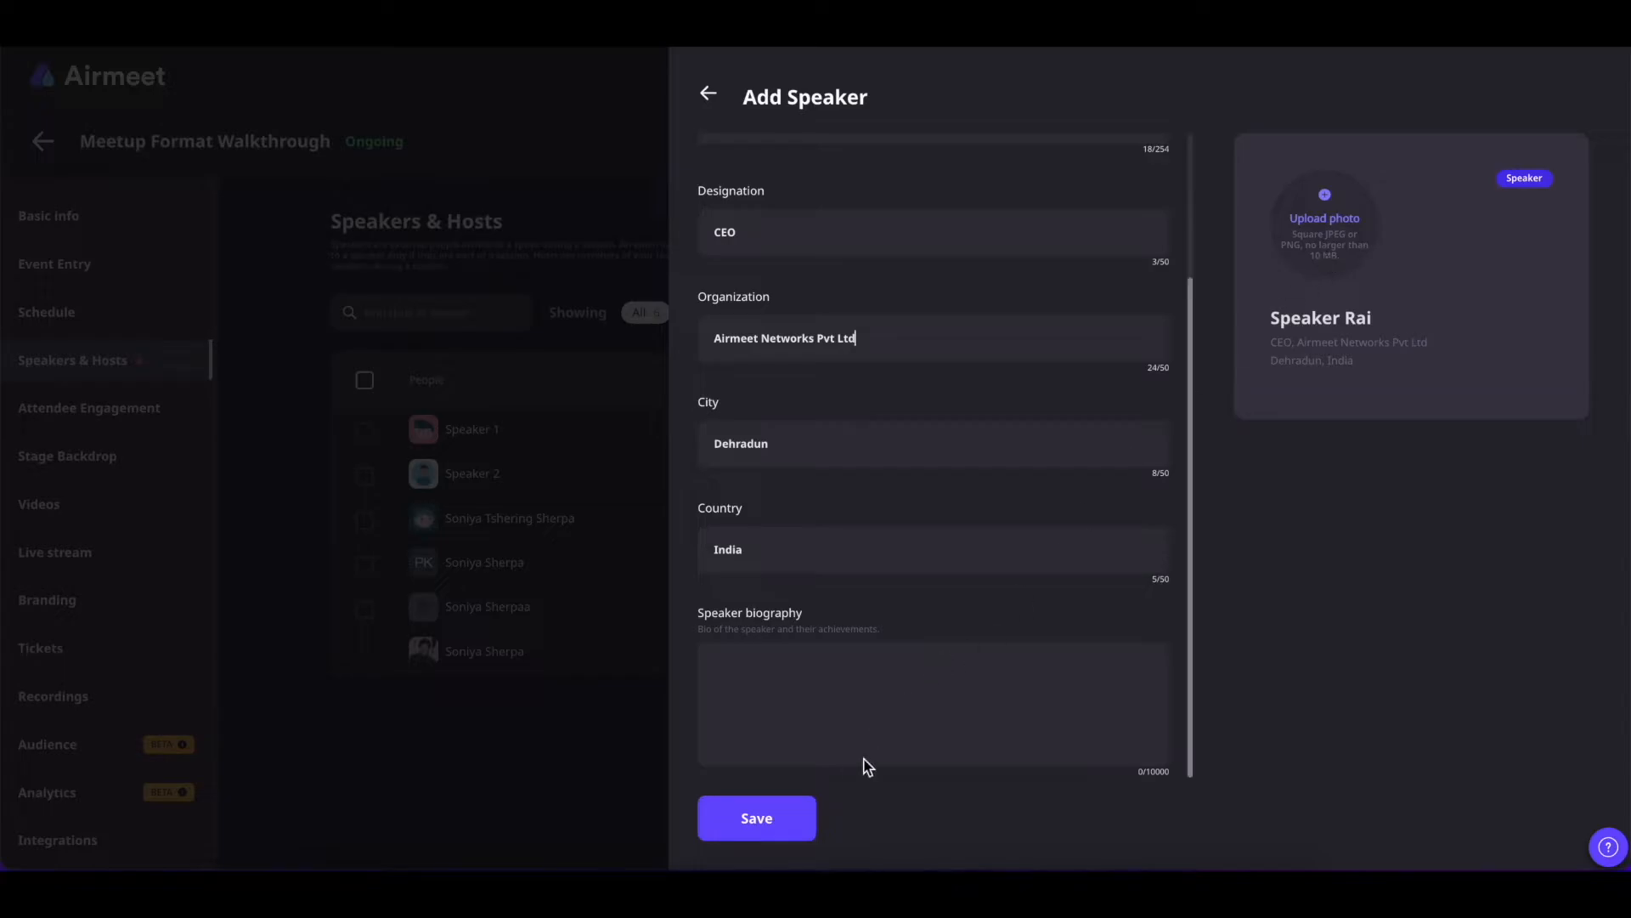
left_click(768, 823)
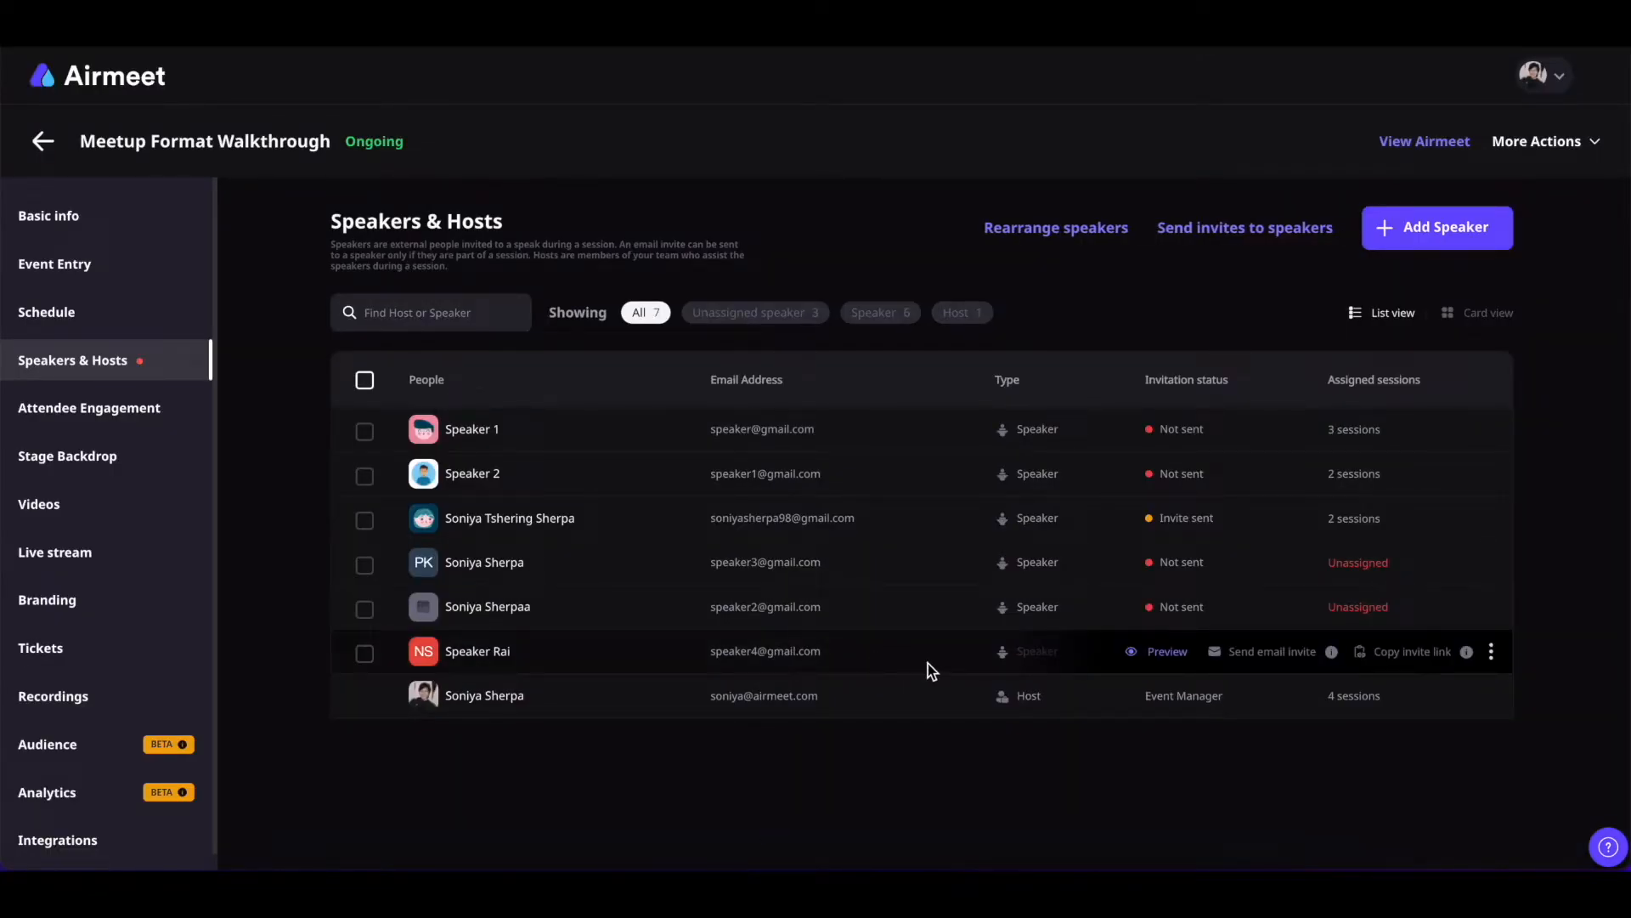
Assign the new speaker the 11 Mar Session Name session
left_click(1157, 652)
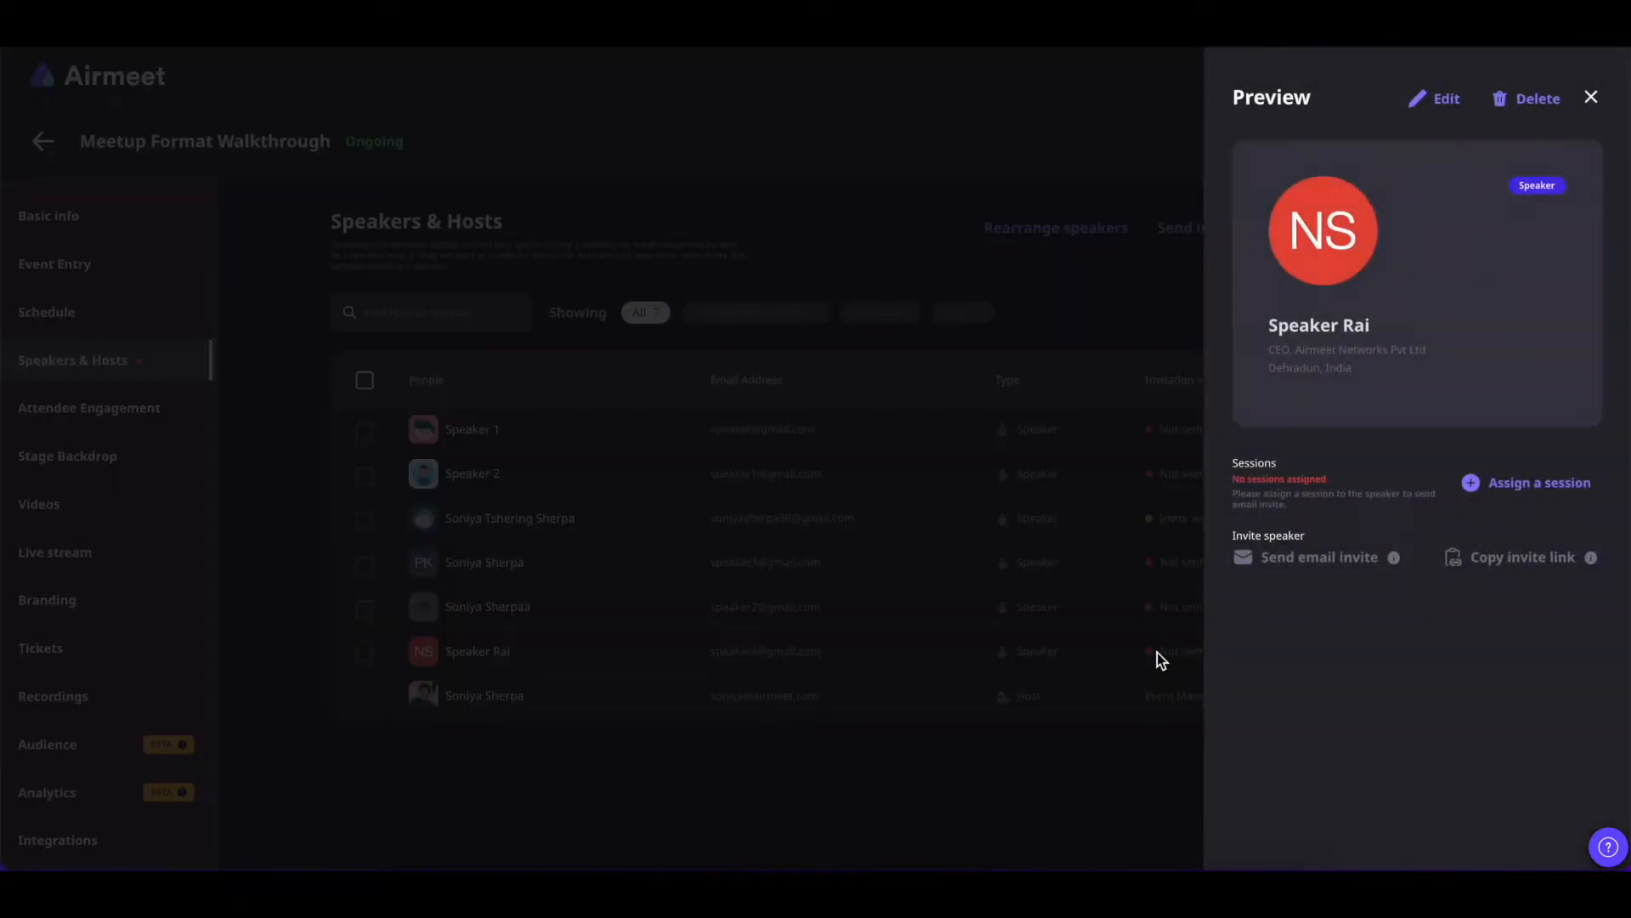
left_click(1520, 492)
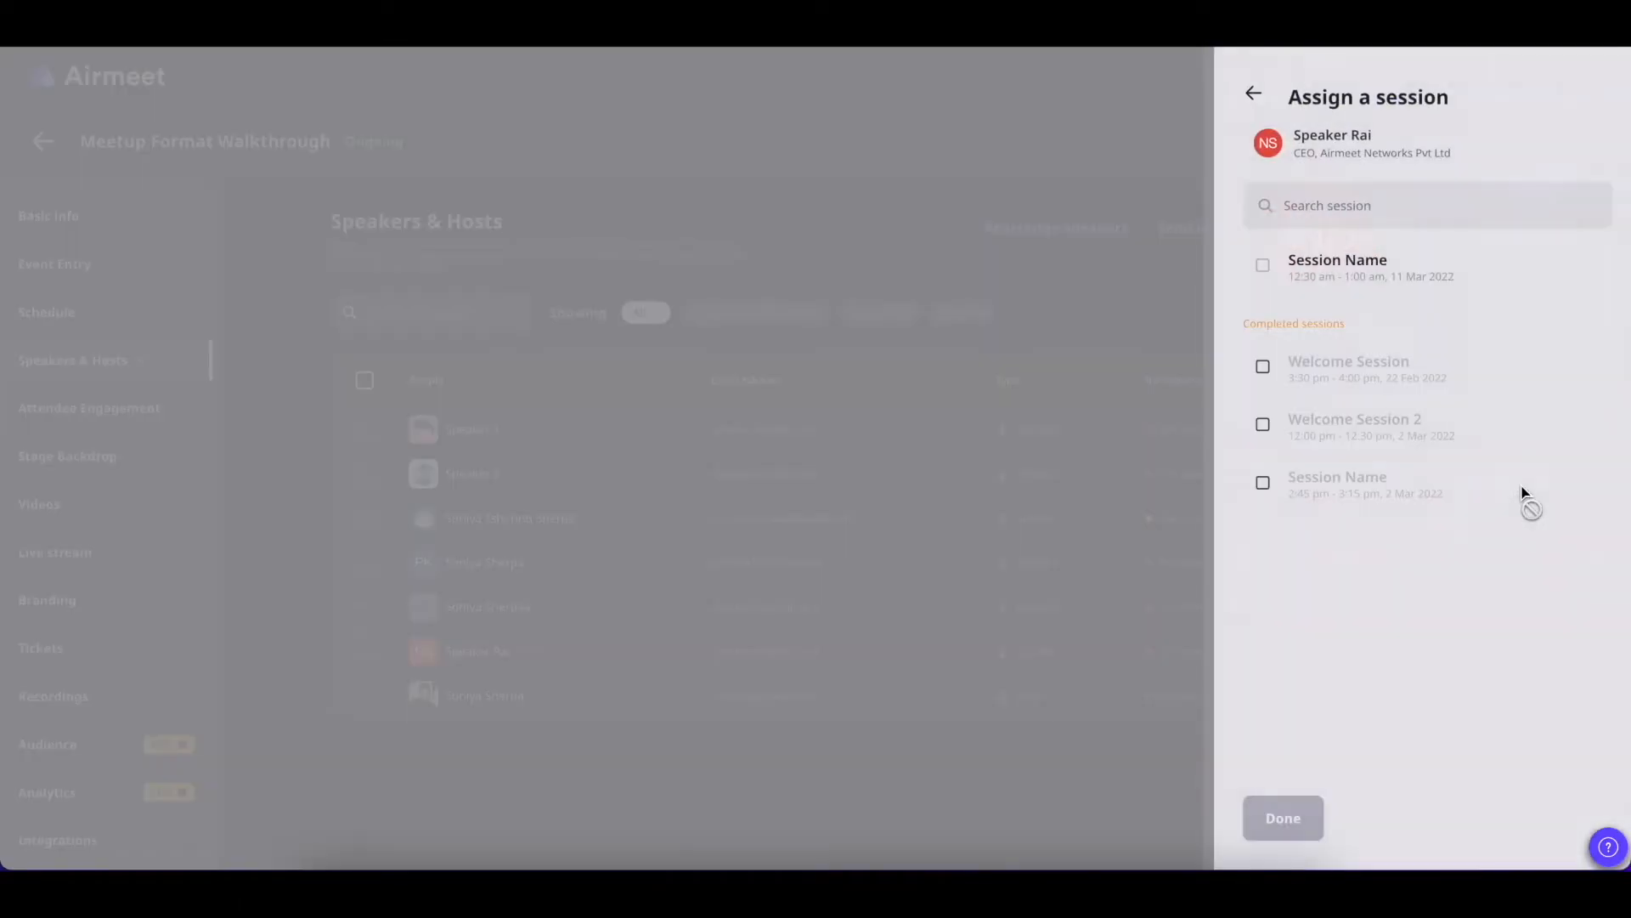
left_click(1254, 269)
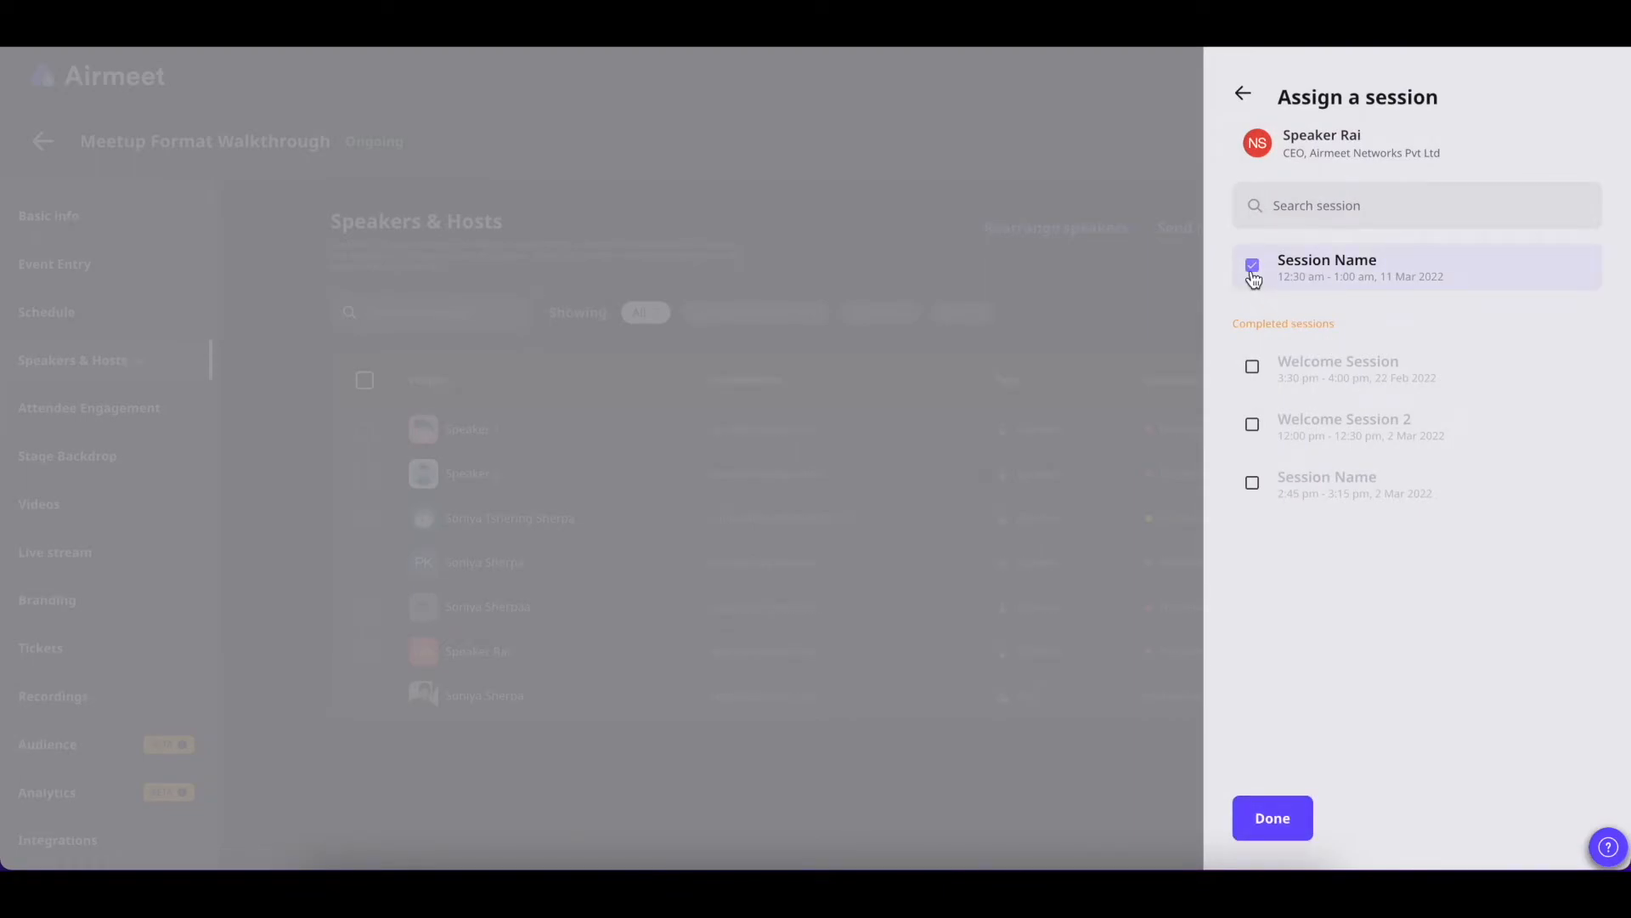
left_click(1272, 817)
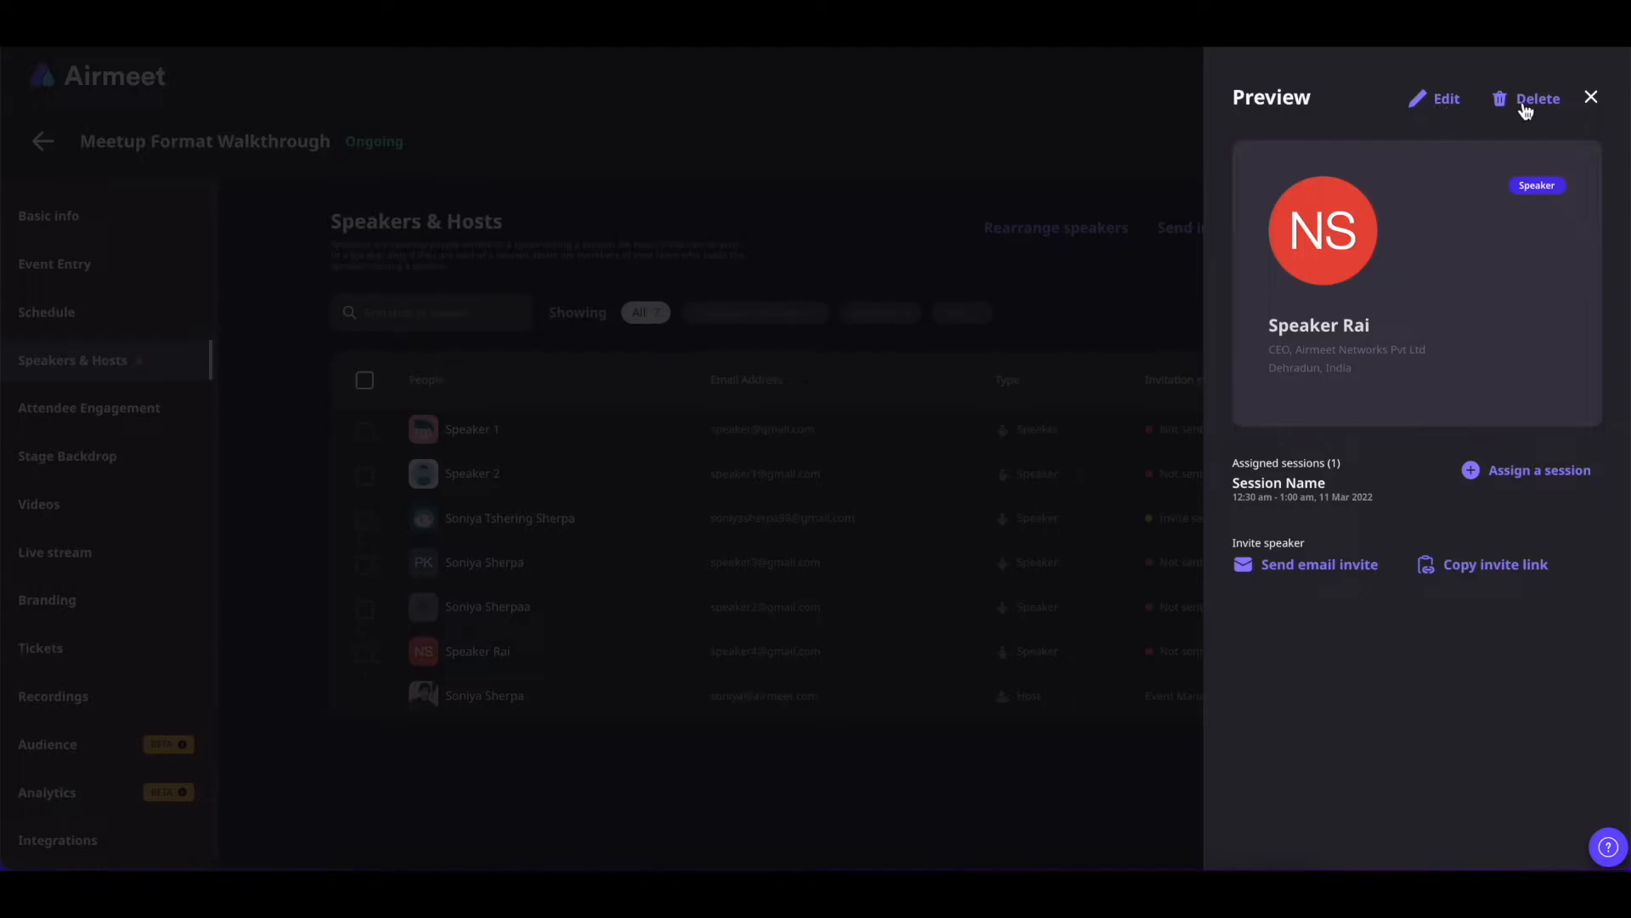
left_click(1590, 101)
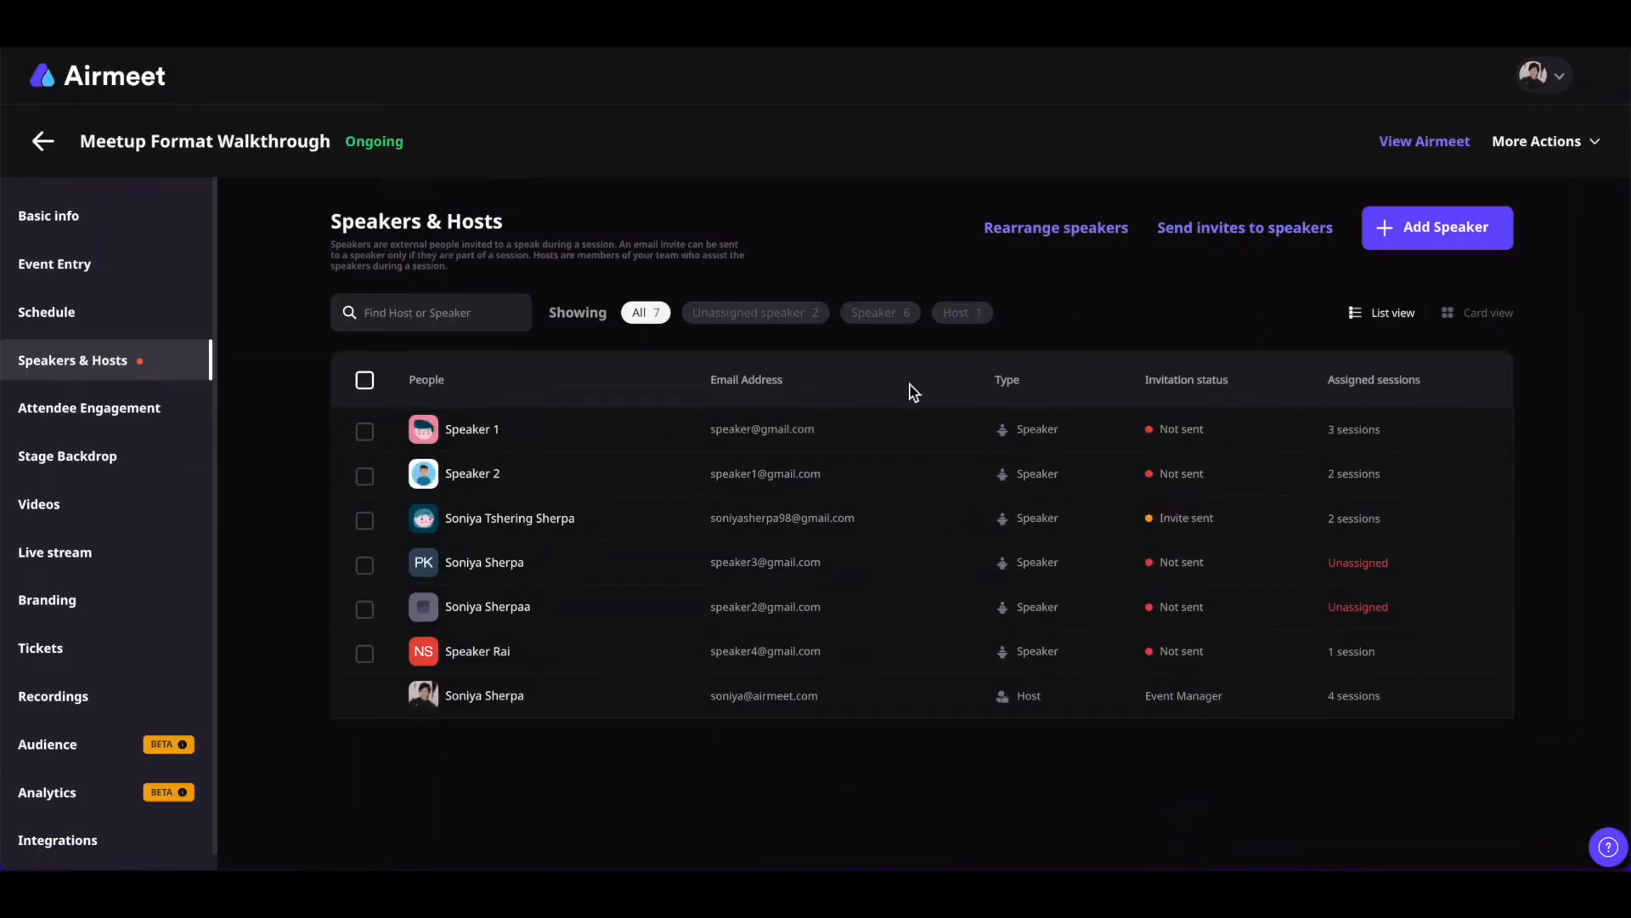
Send Speaker 1 an email invite
left_click(1491, 315)
left_click(1381, 313)
mouse_move(1196, 433)
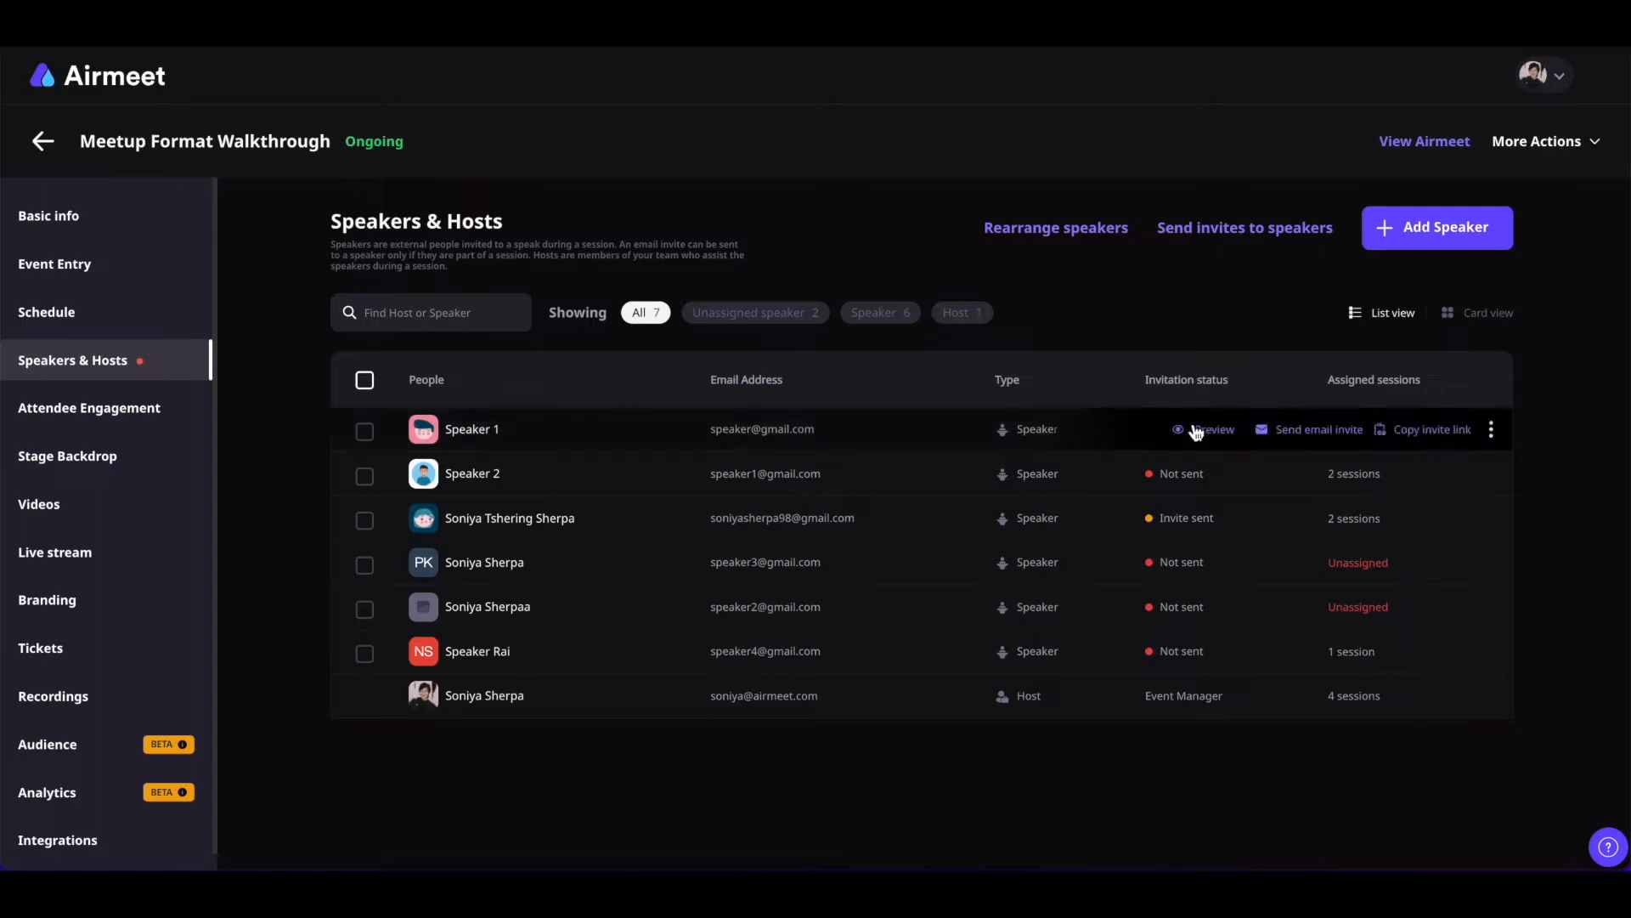
left_click(1309, 435)
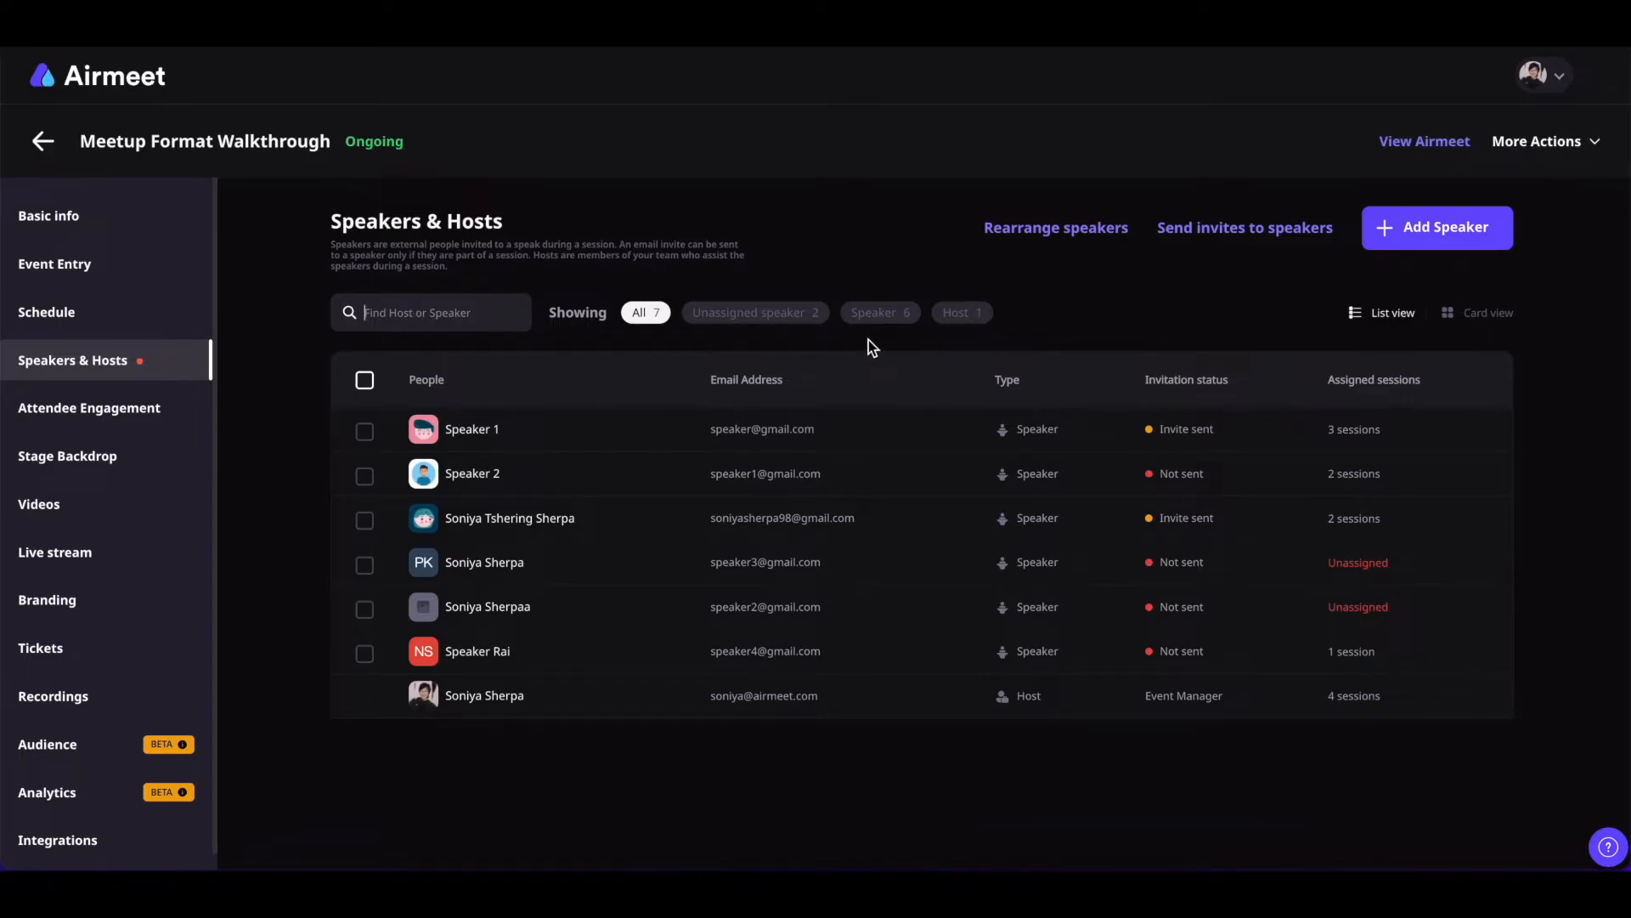
Filter the list to hosts, speakers and speakers without sessions, then show all seven people
left_click(955, 321)
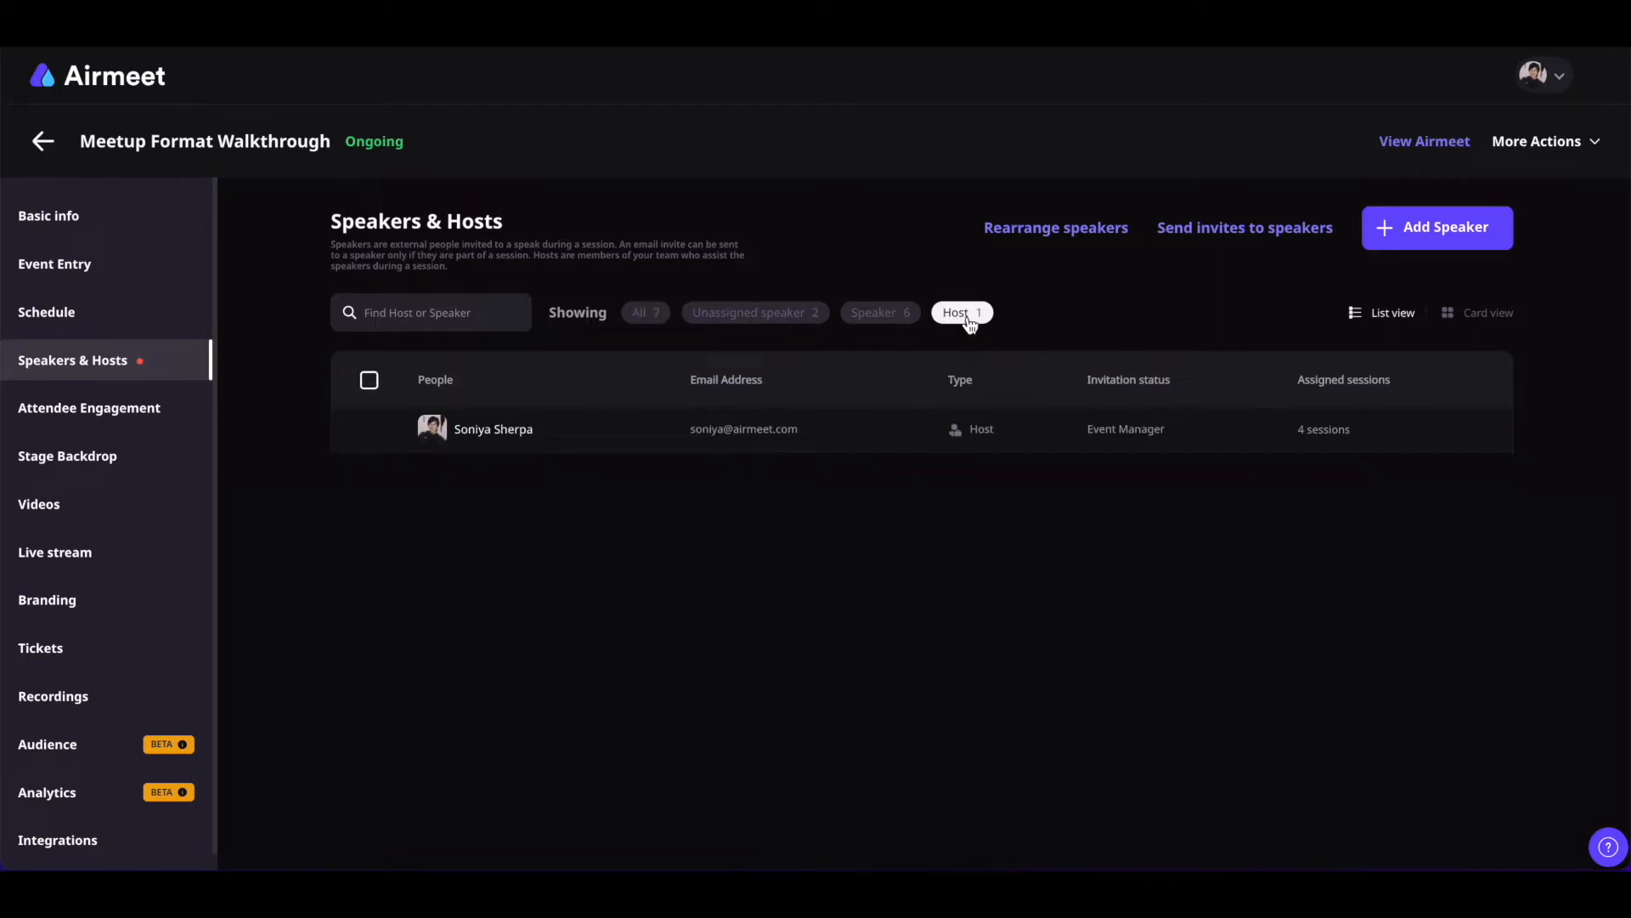
left_click(892, 316)
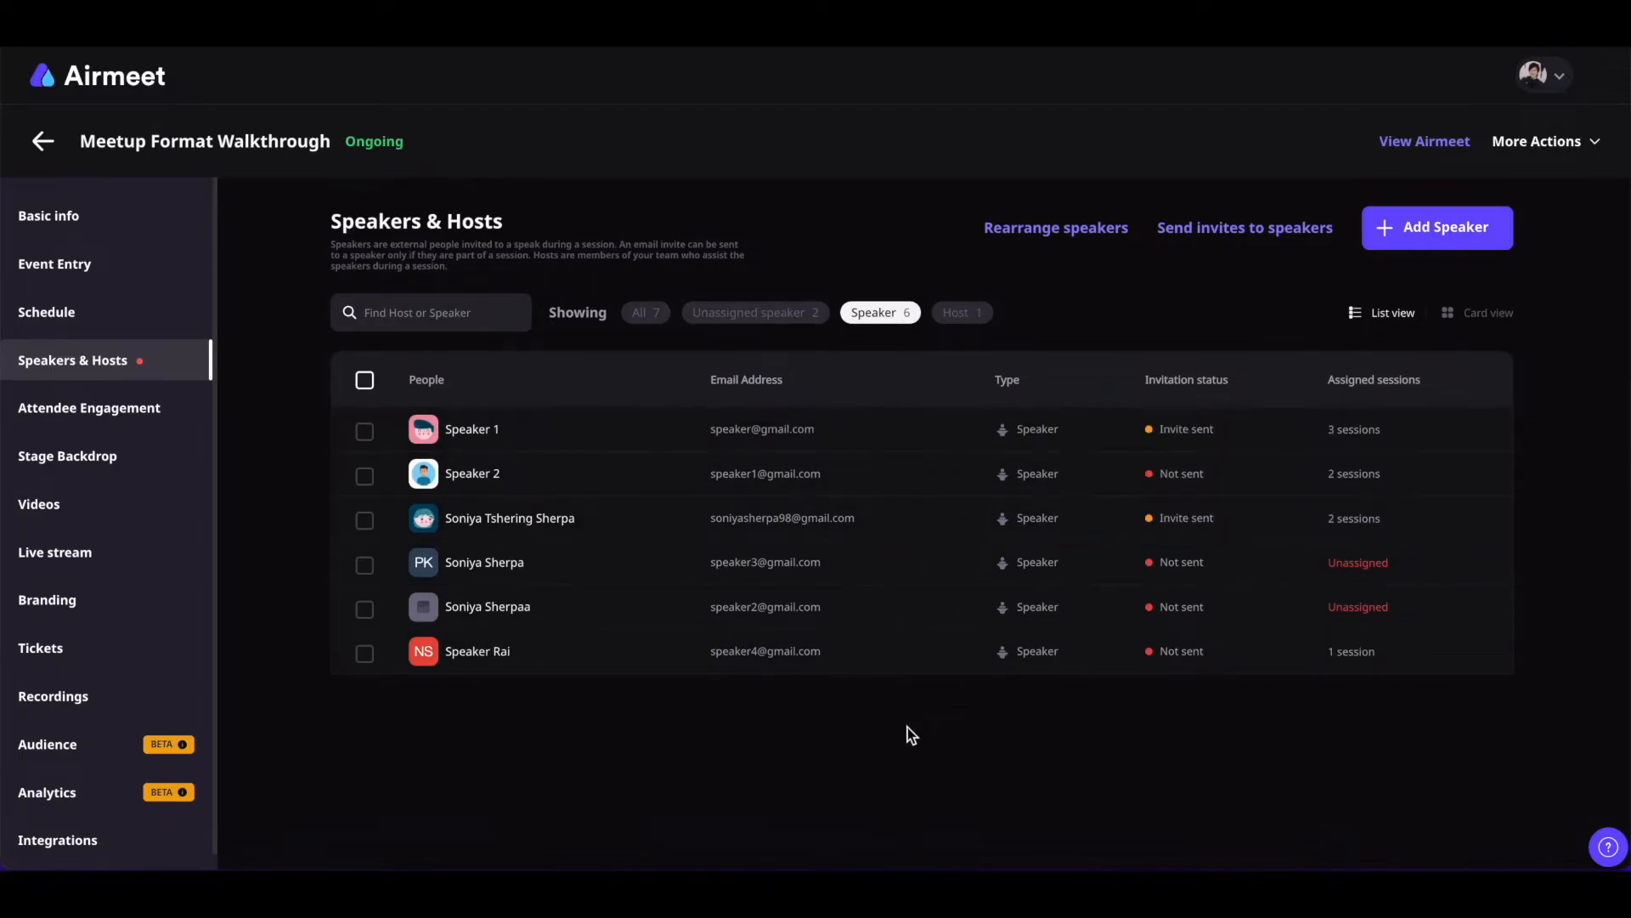
left_click(782, 315)
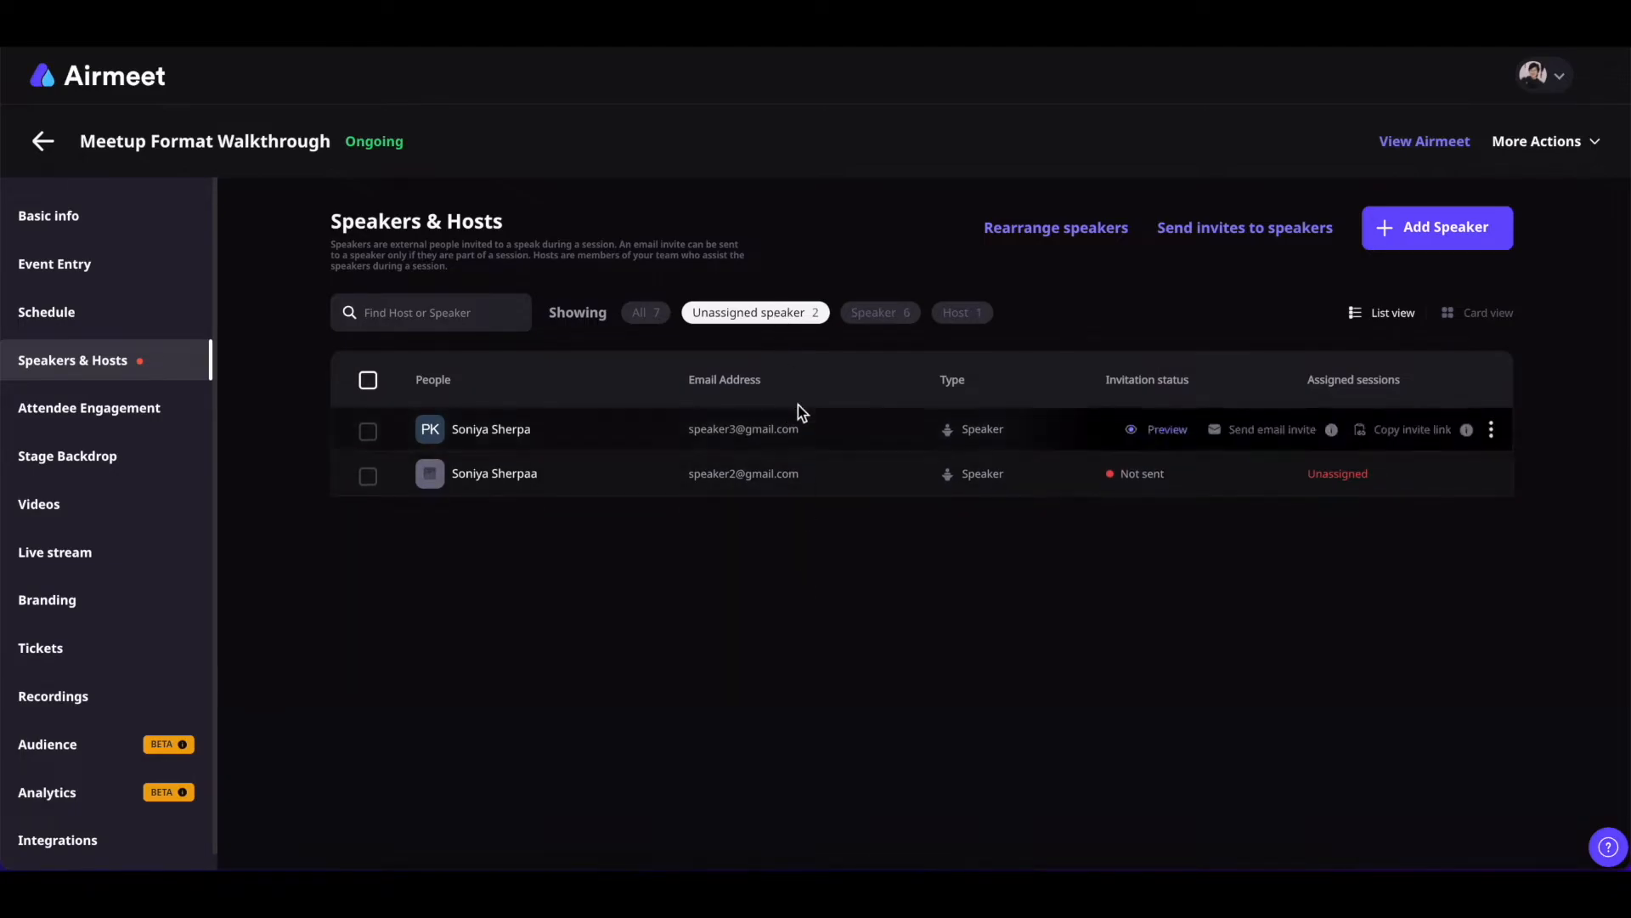
left_click(658, 321)
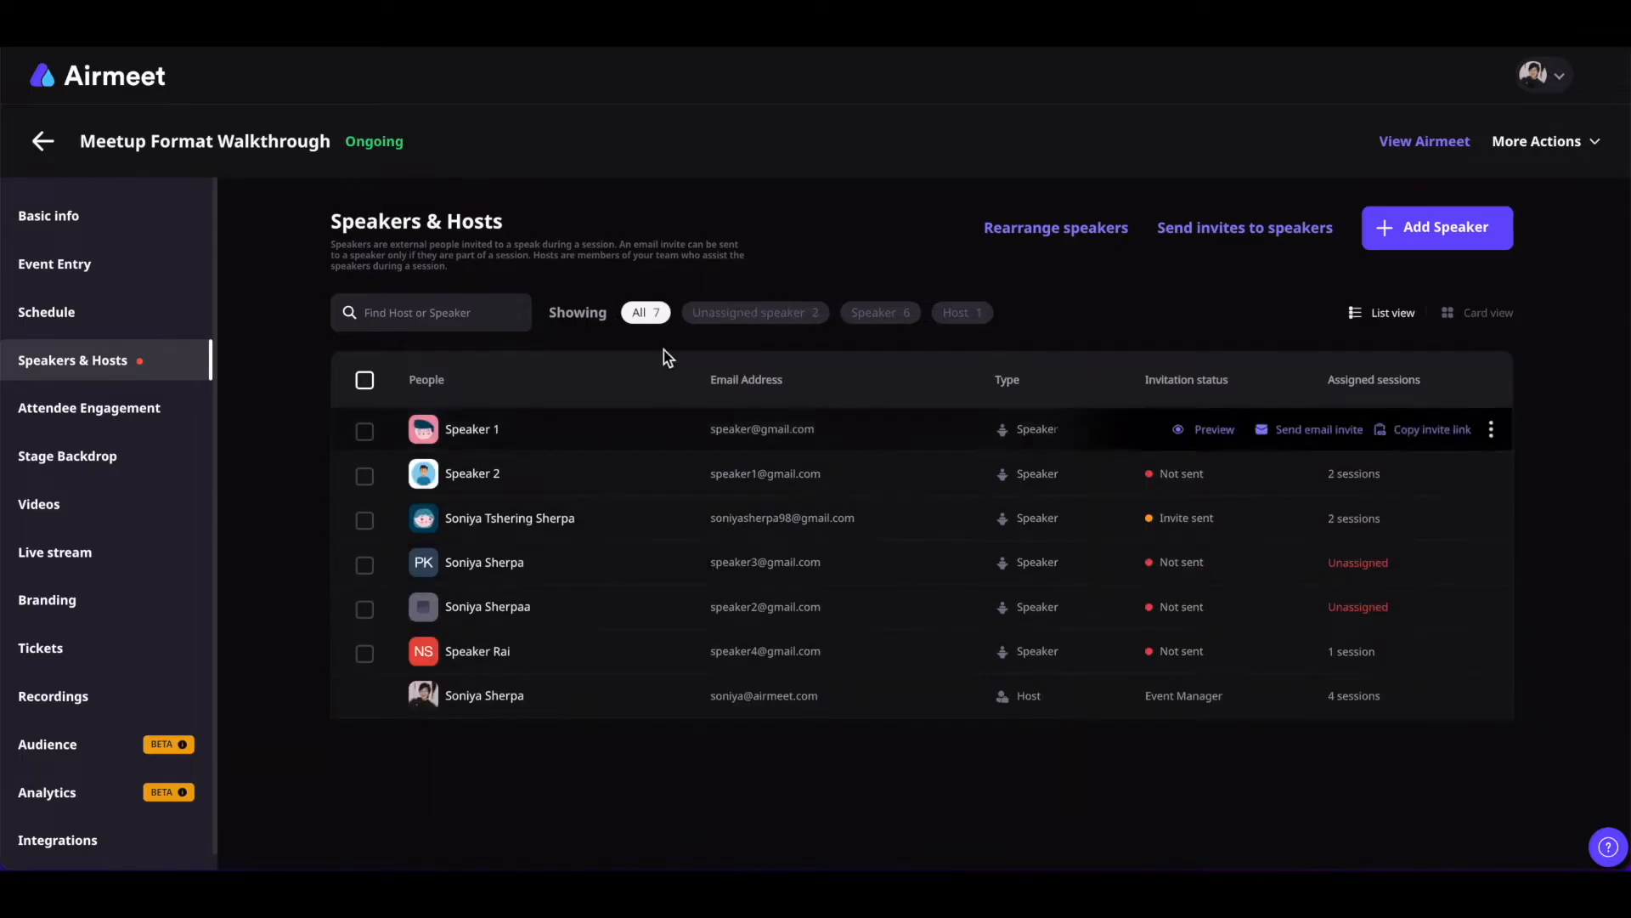
Move an unassigned speaker to the top of the speaker order and bring up bulk invites
left_click(1081, 241)
left_click_drag(1351, 506, 1351, 246)
left_click(1184, 323)
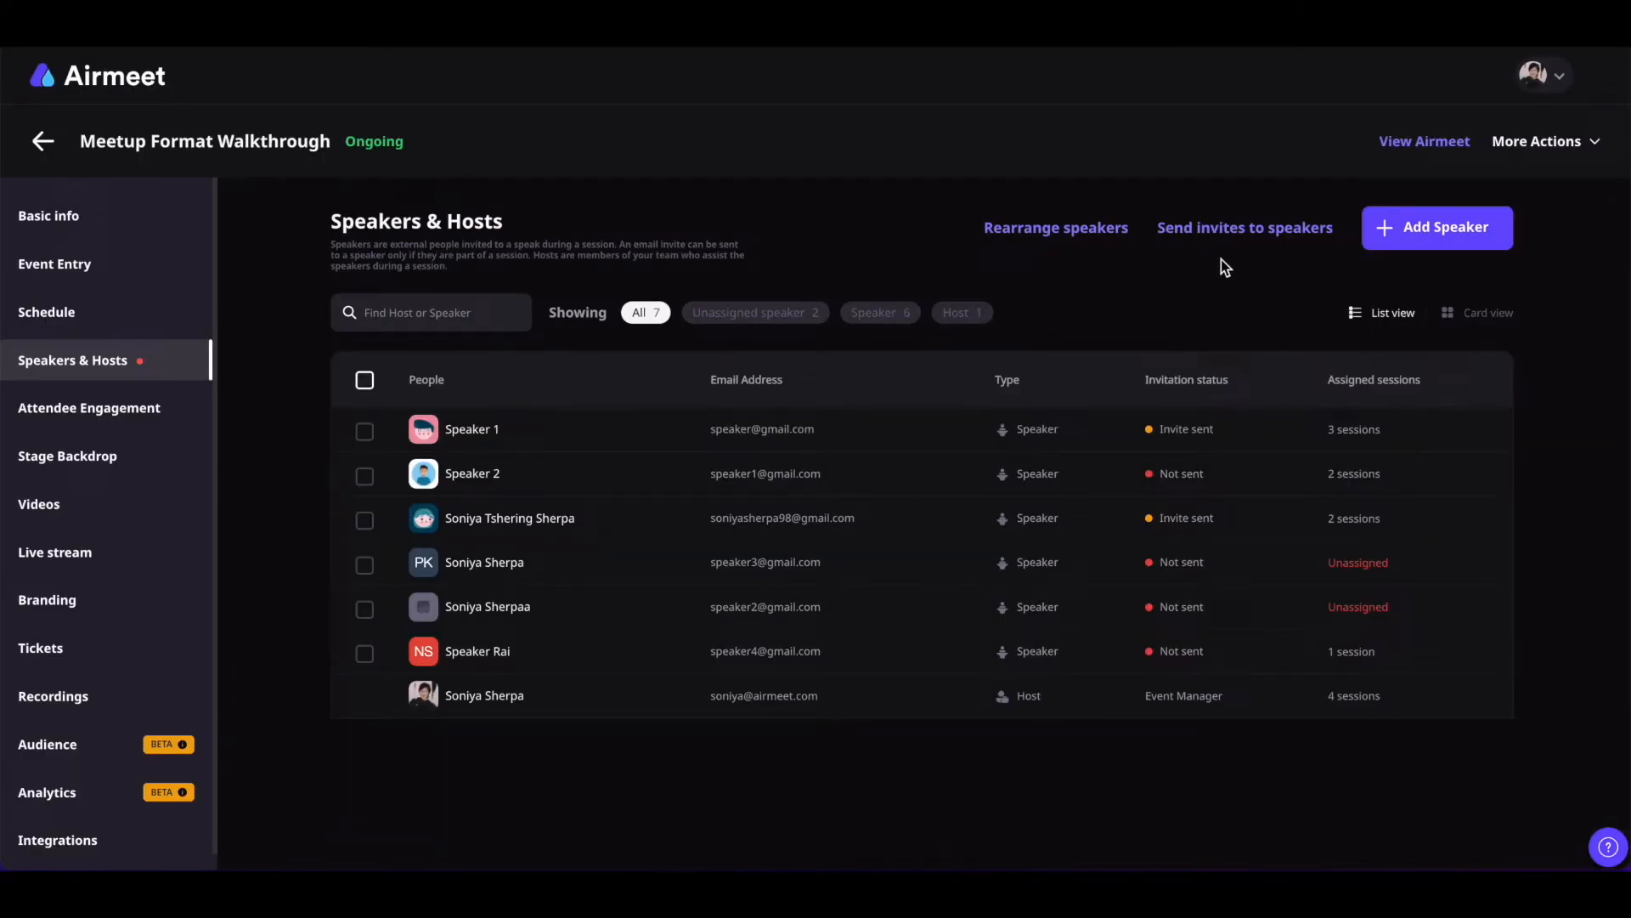
left_click(1221, 234)
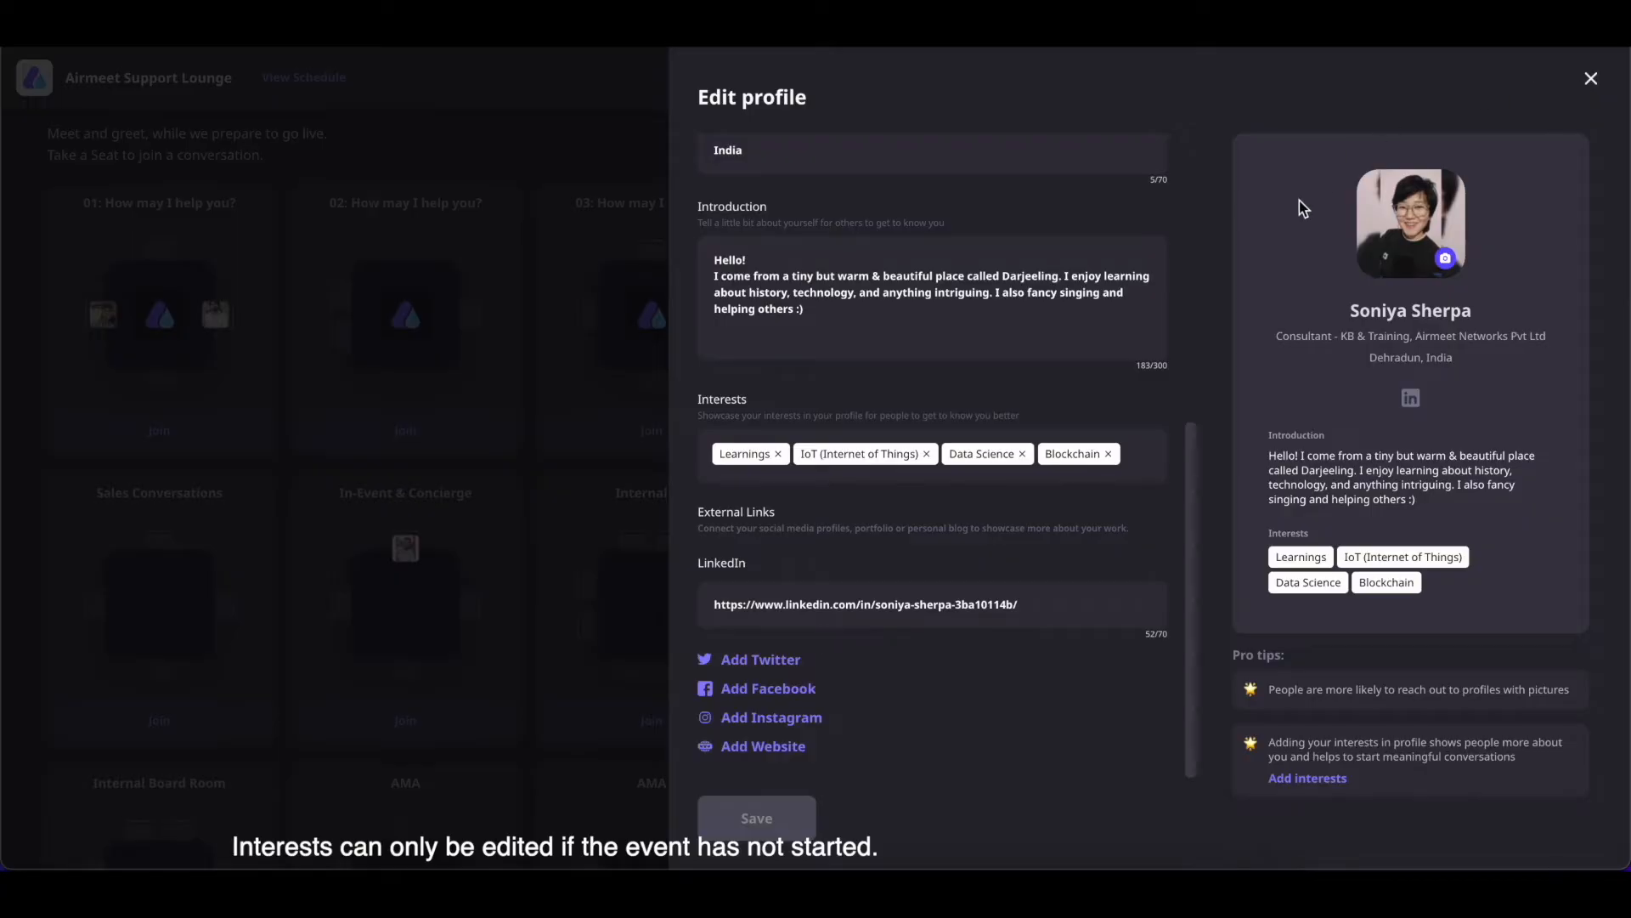
Add 'Fashion' as a new interest in the event's interest list
left_click(1149, 457)
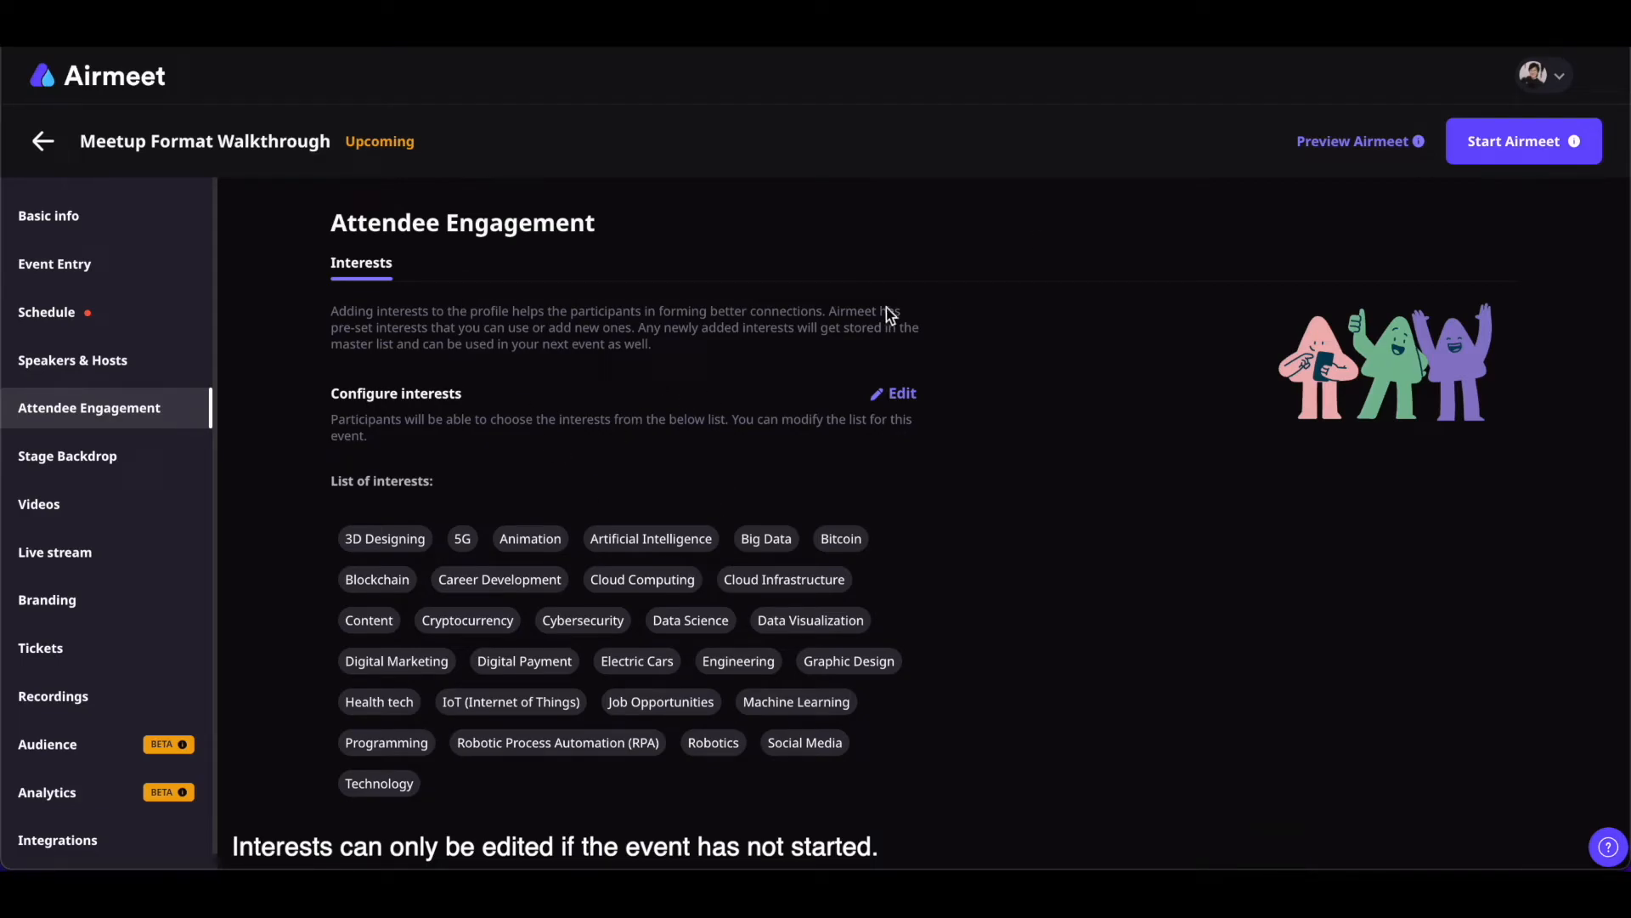
left_click(899, 394)
left_click(1291, 318)
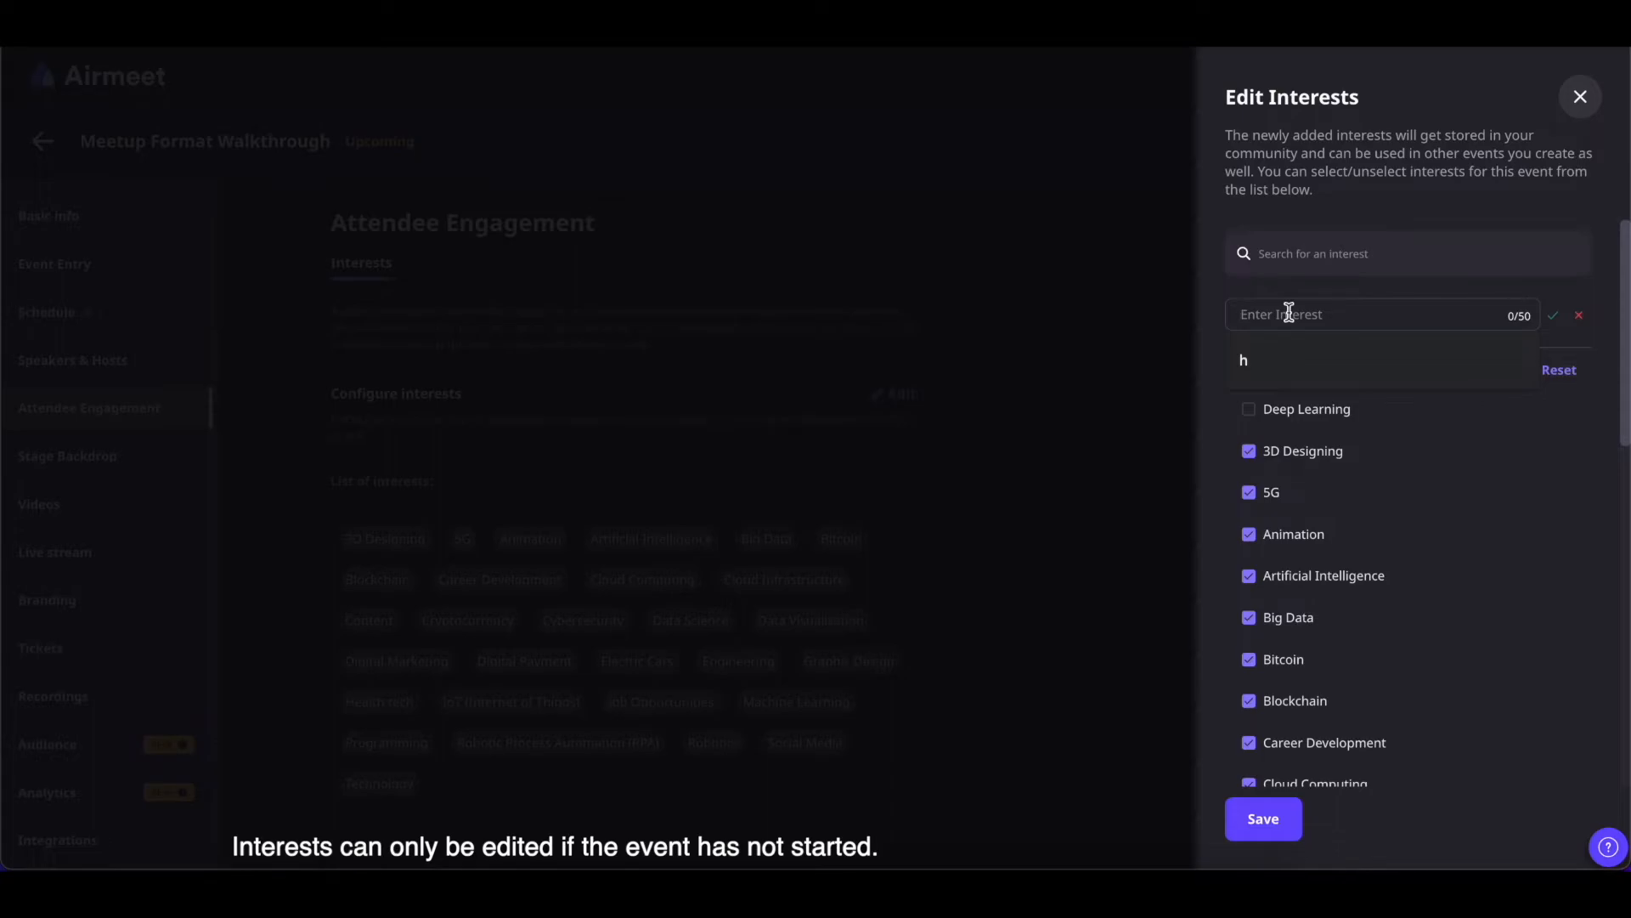
type("Fashion")
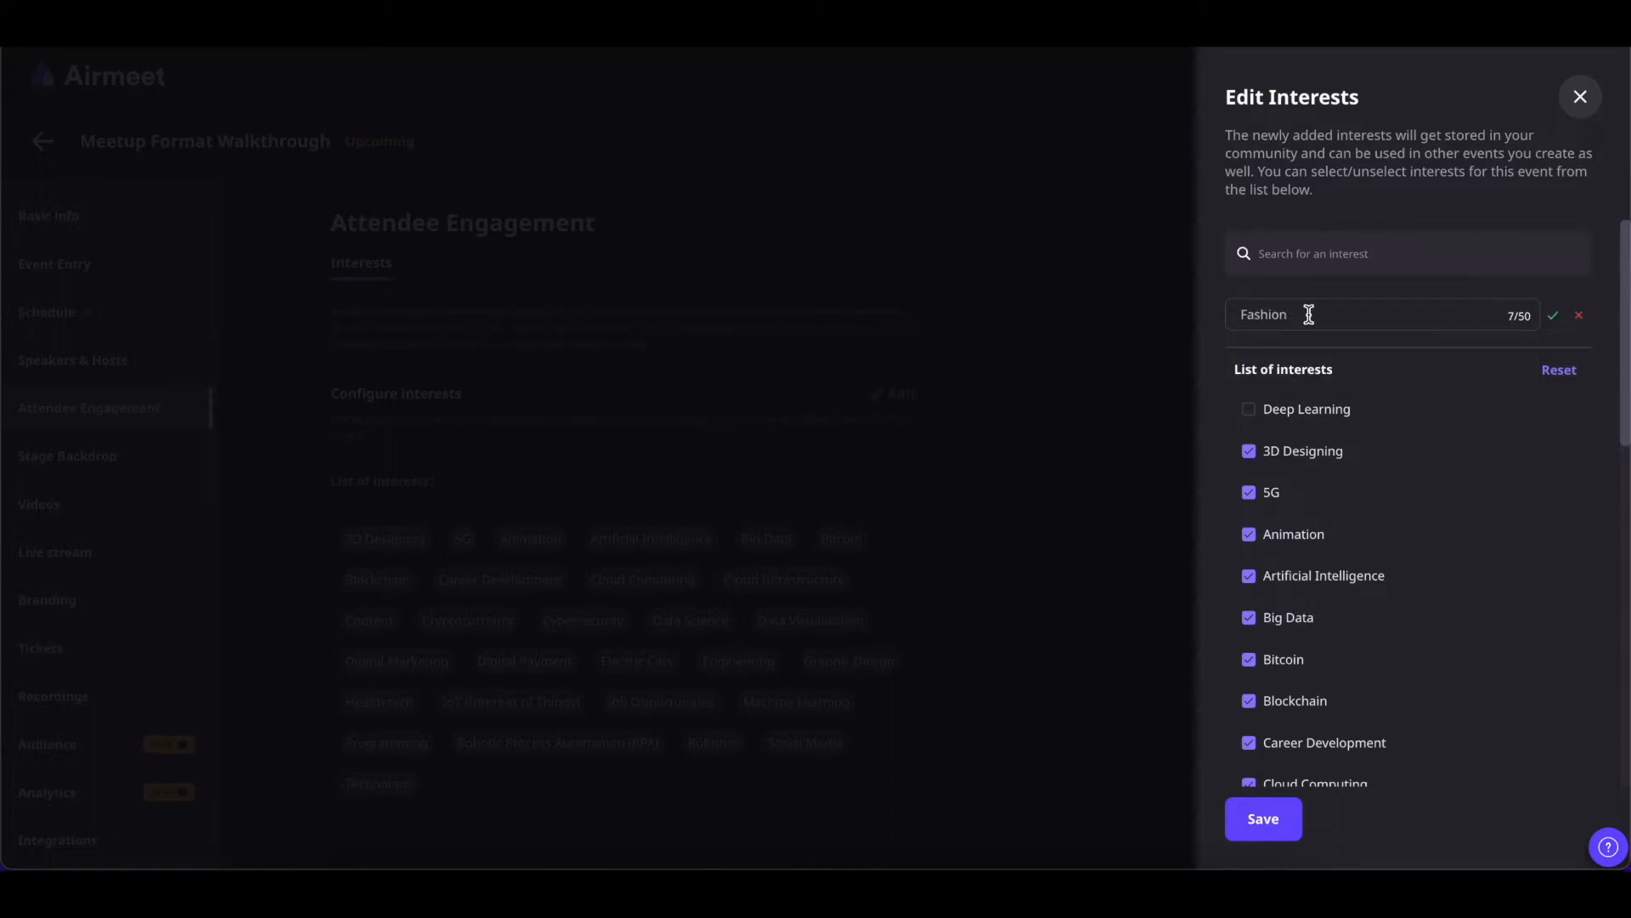
left_click(1554, 316)
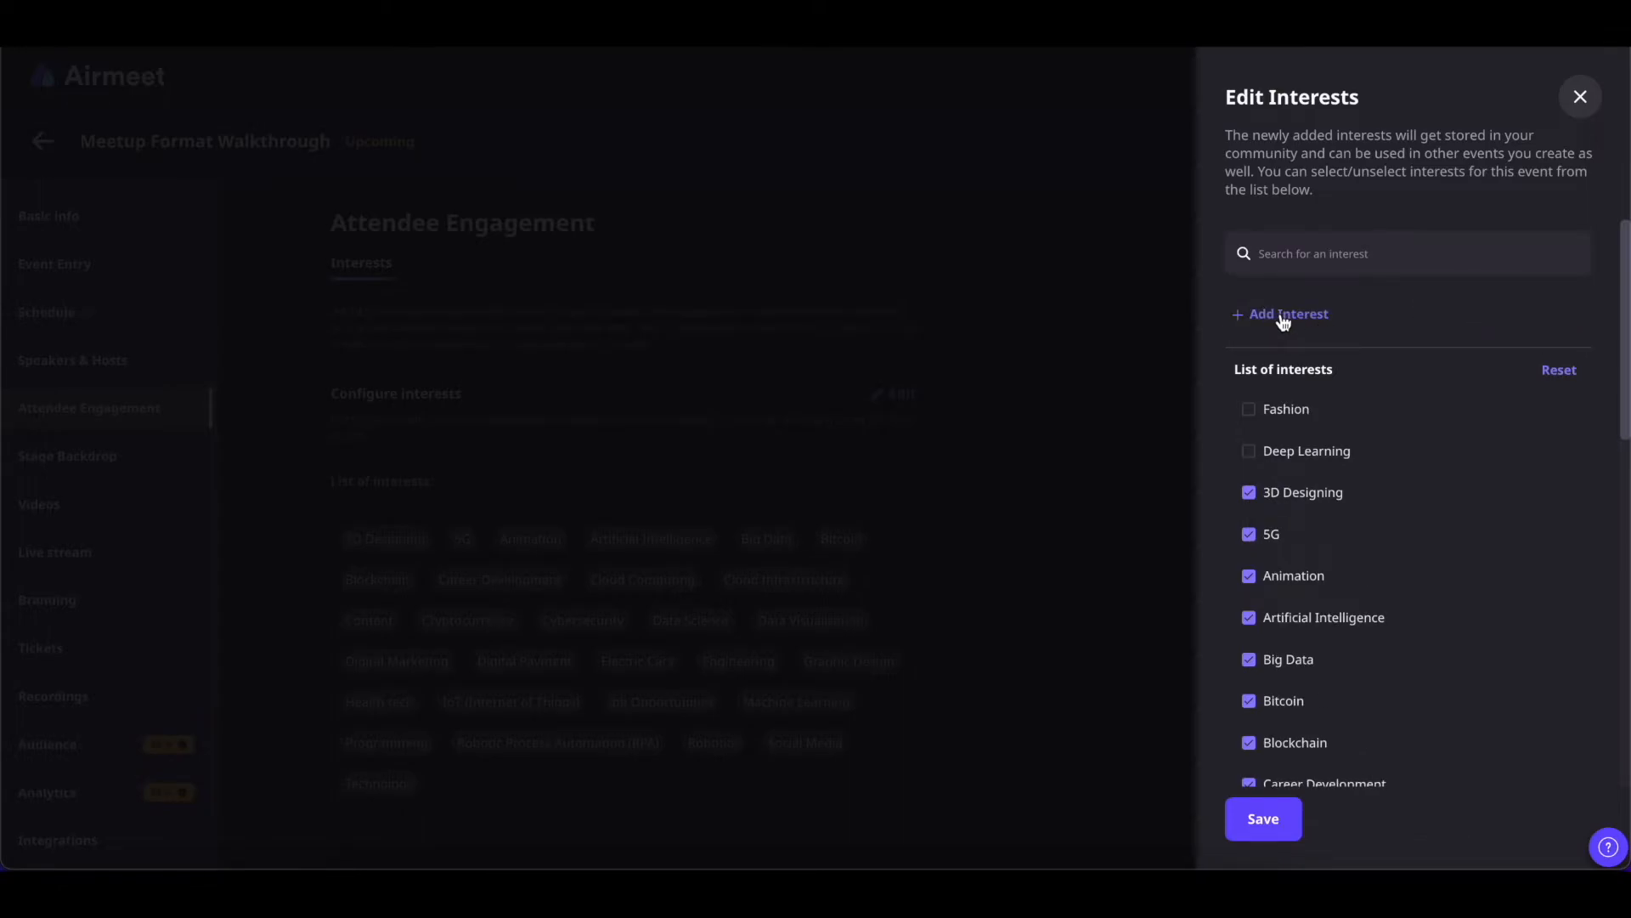
Untick 3D Designing and 5G, tick Fashion, and save the event's interests
scroll(1420, 434, "down", 1)
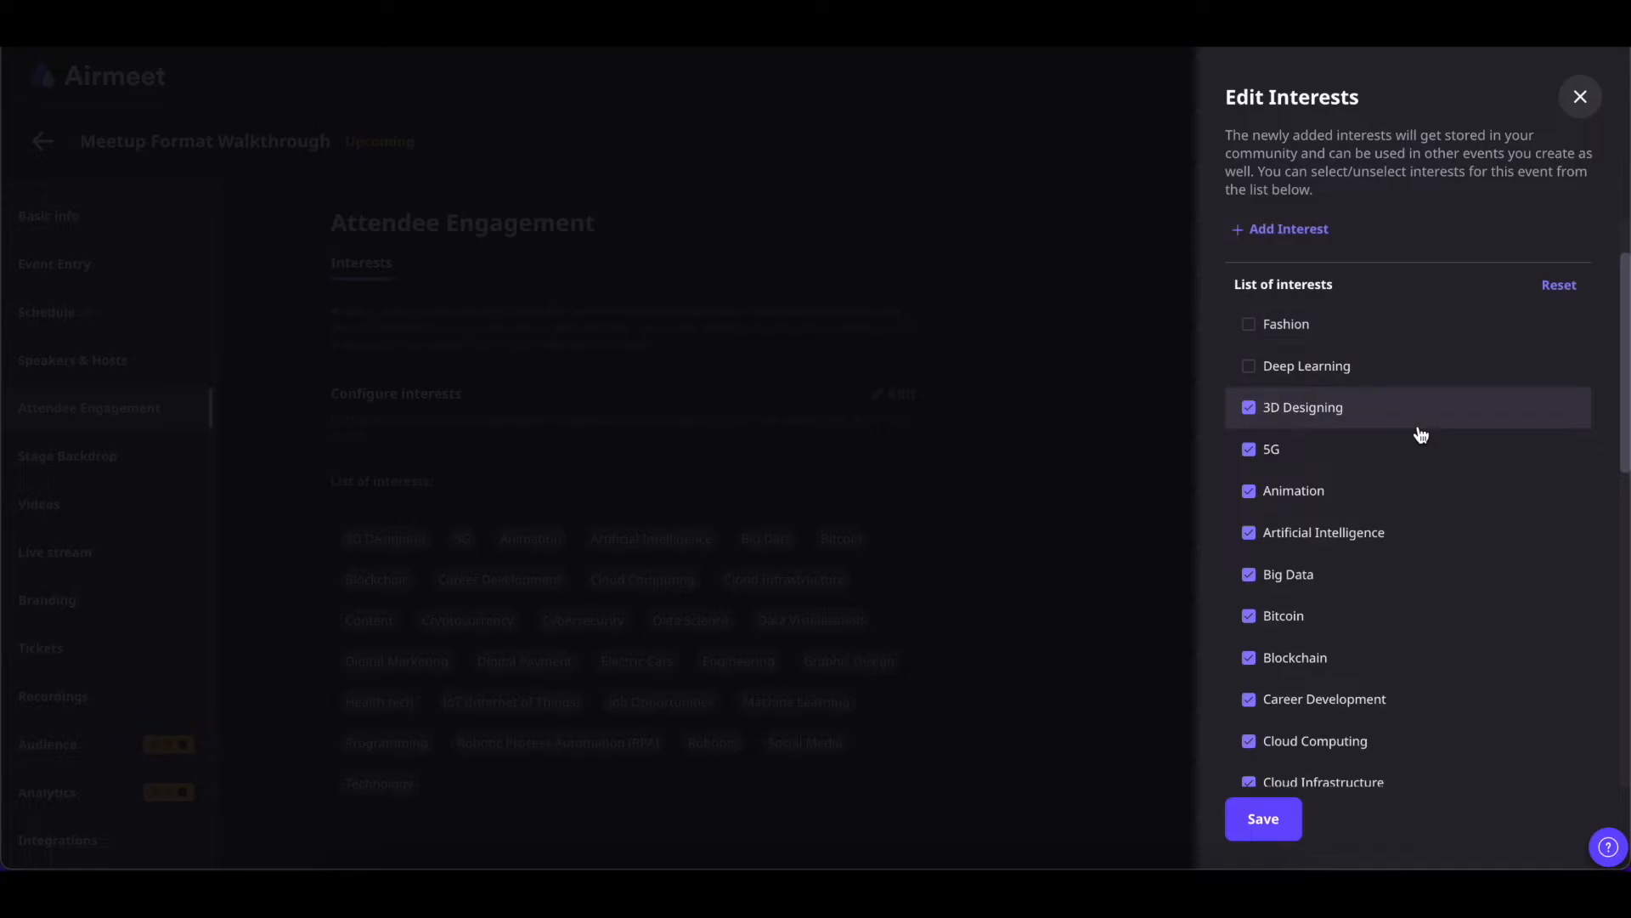
left_click(1249, 408)
left_click(1250, 458)
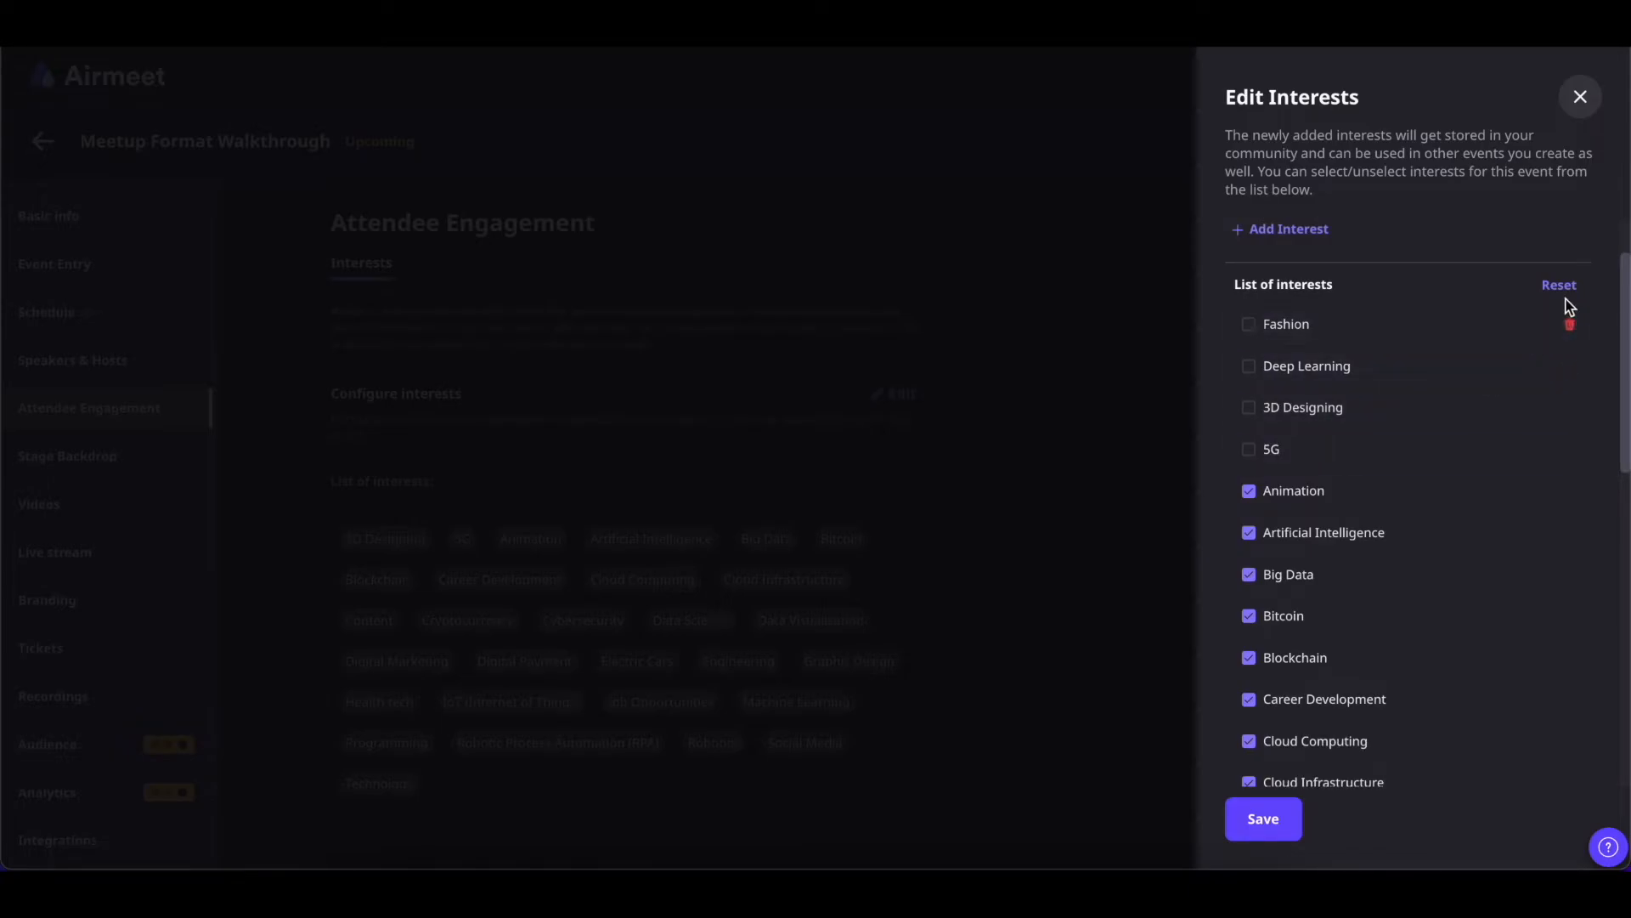
mouse_move(1417, 333)
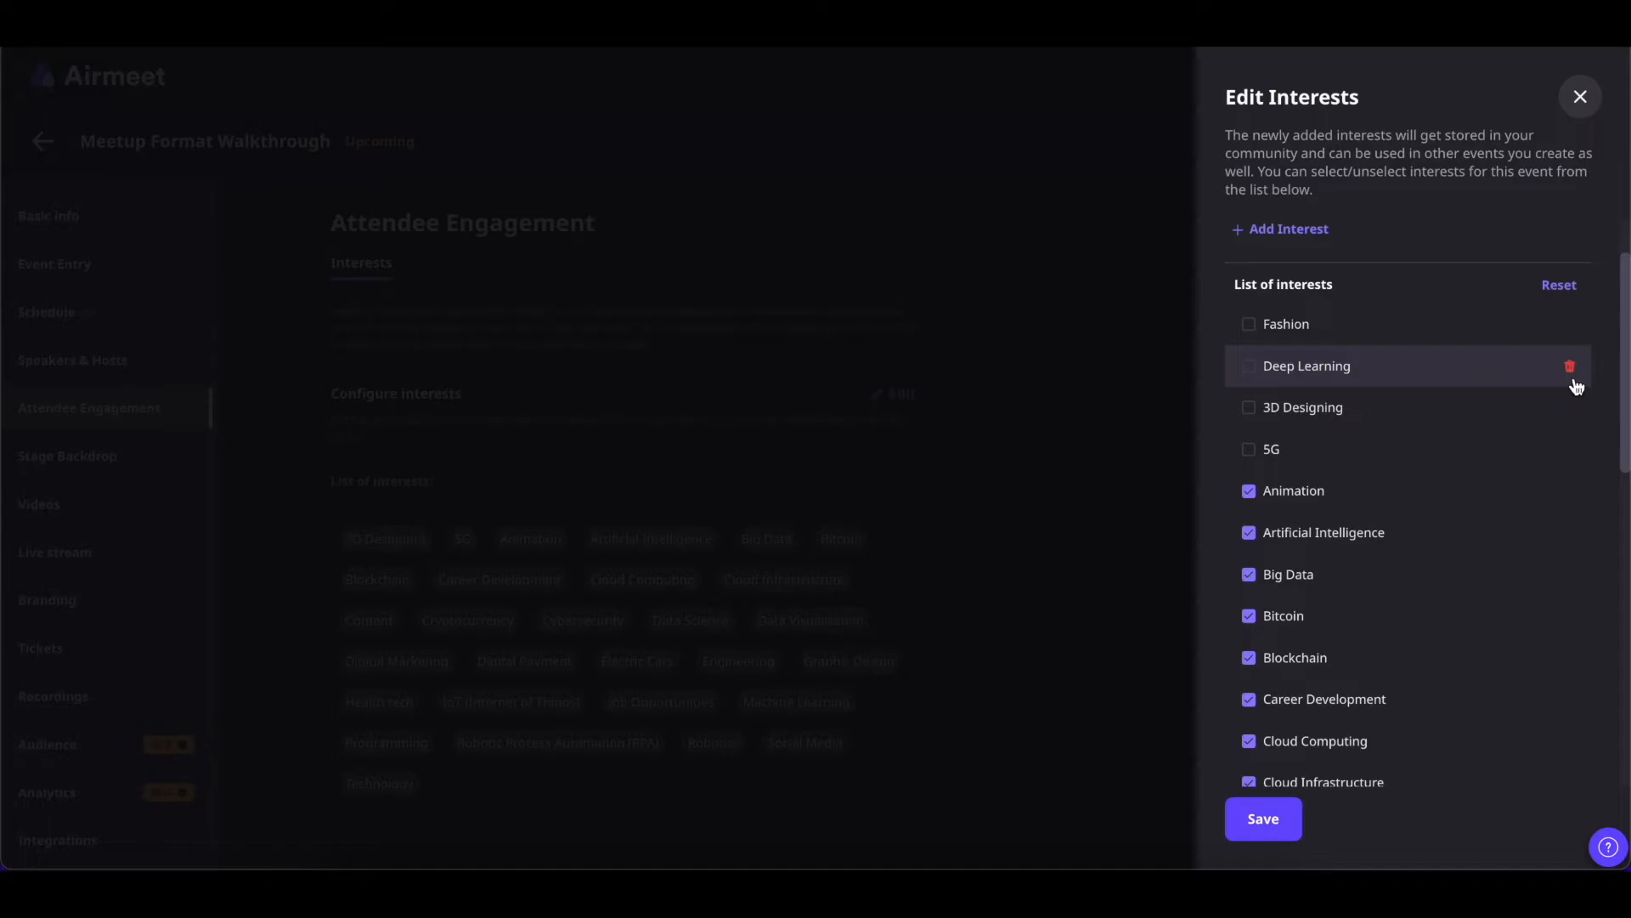
left_click(1317, 255)
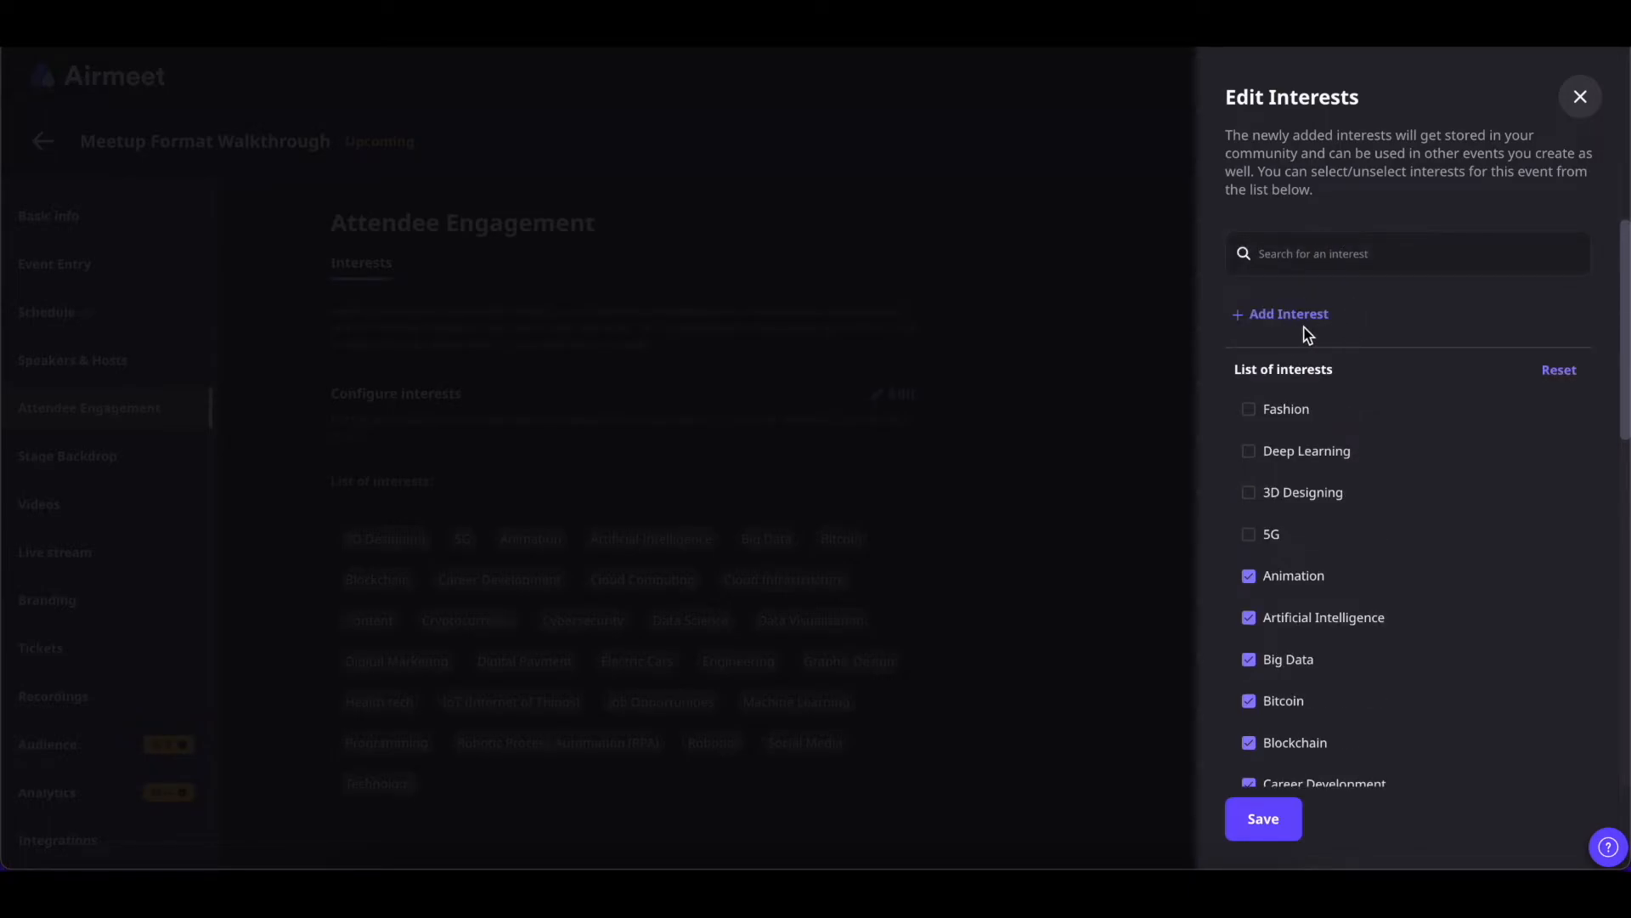
left_click(1250, 408)
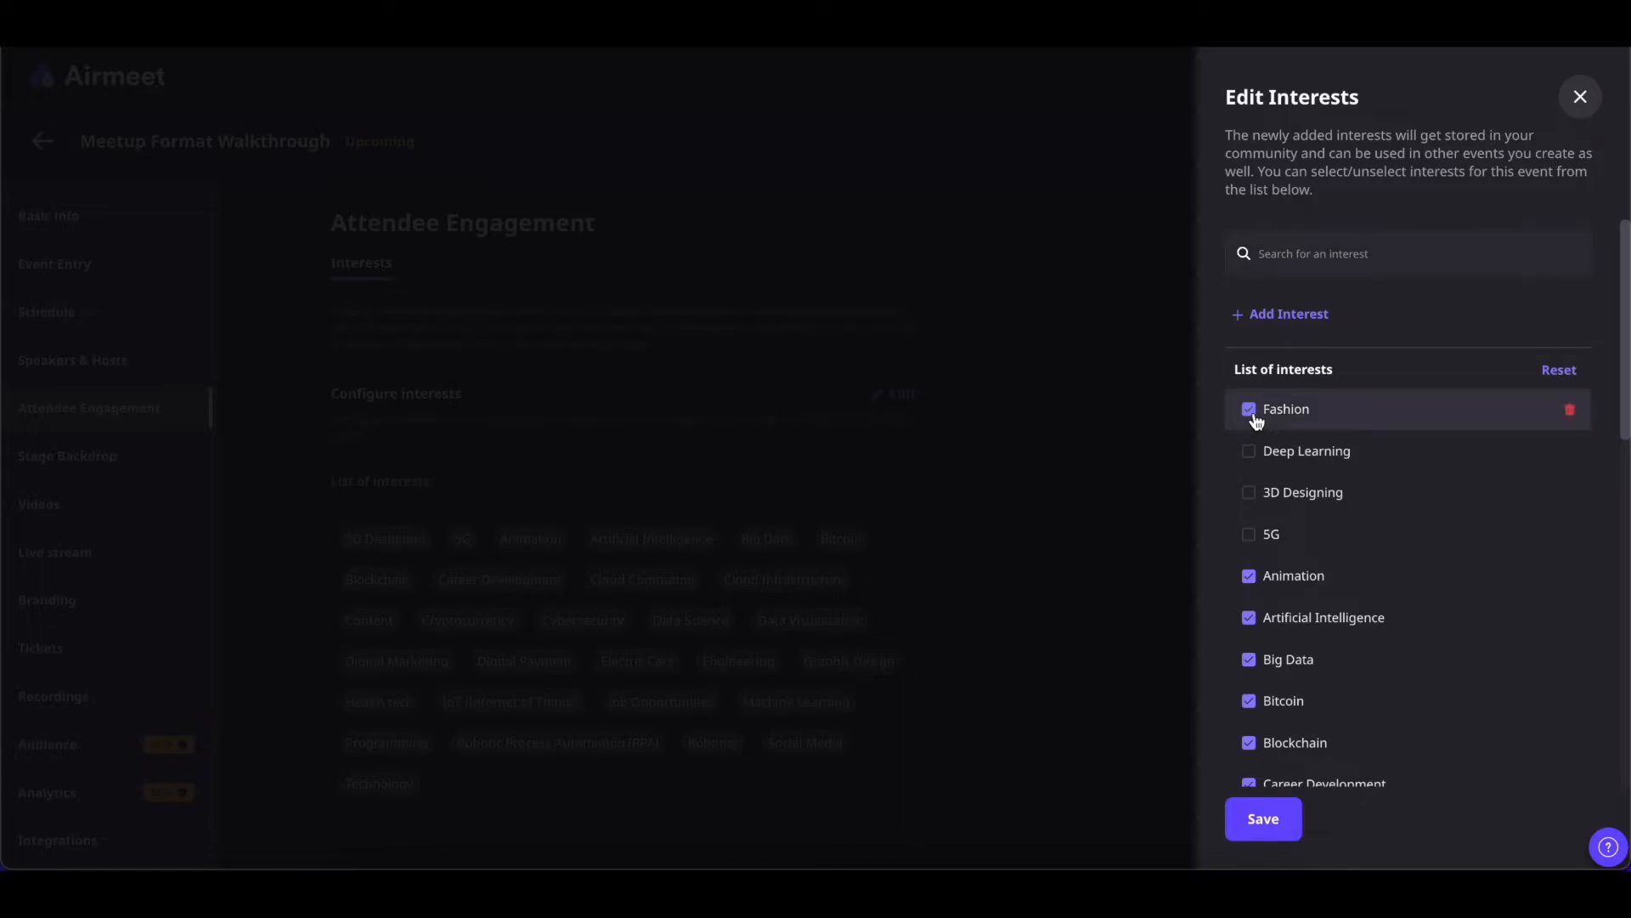
left_click(1263, 818)
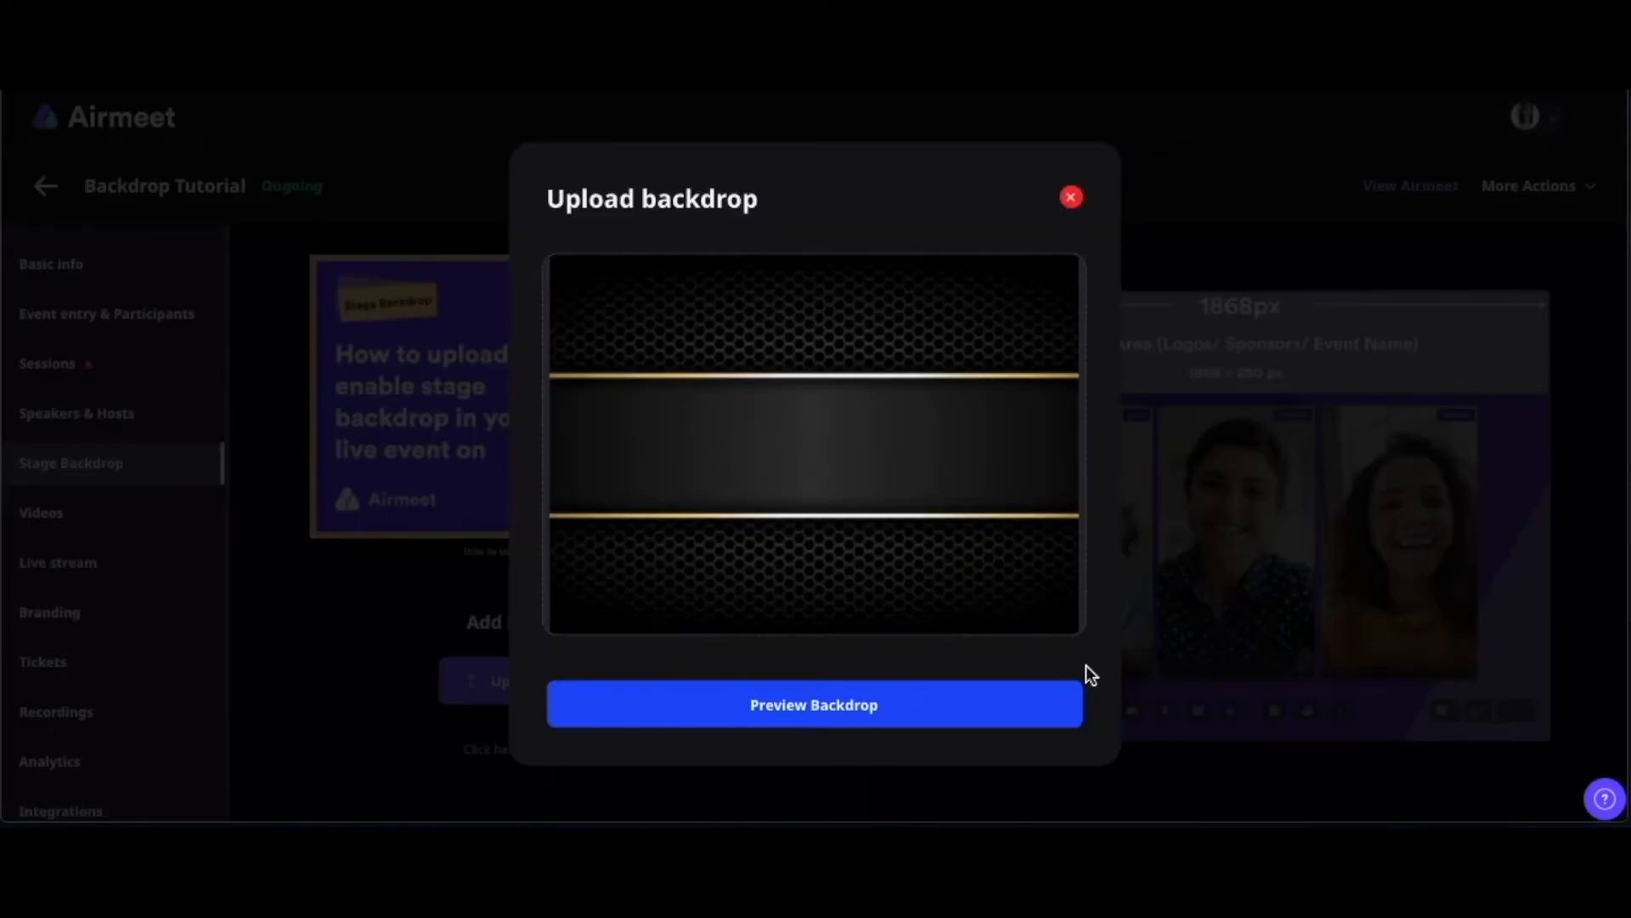
Preview and save the black-and-gold backdrop to the stage library, then set a default backdrop
left_click(852, 716)
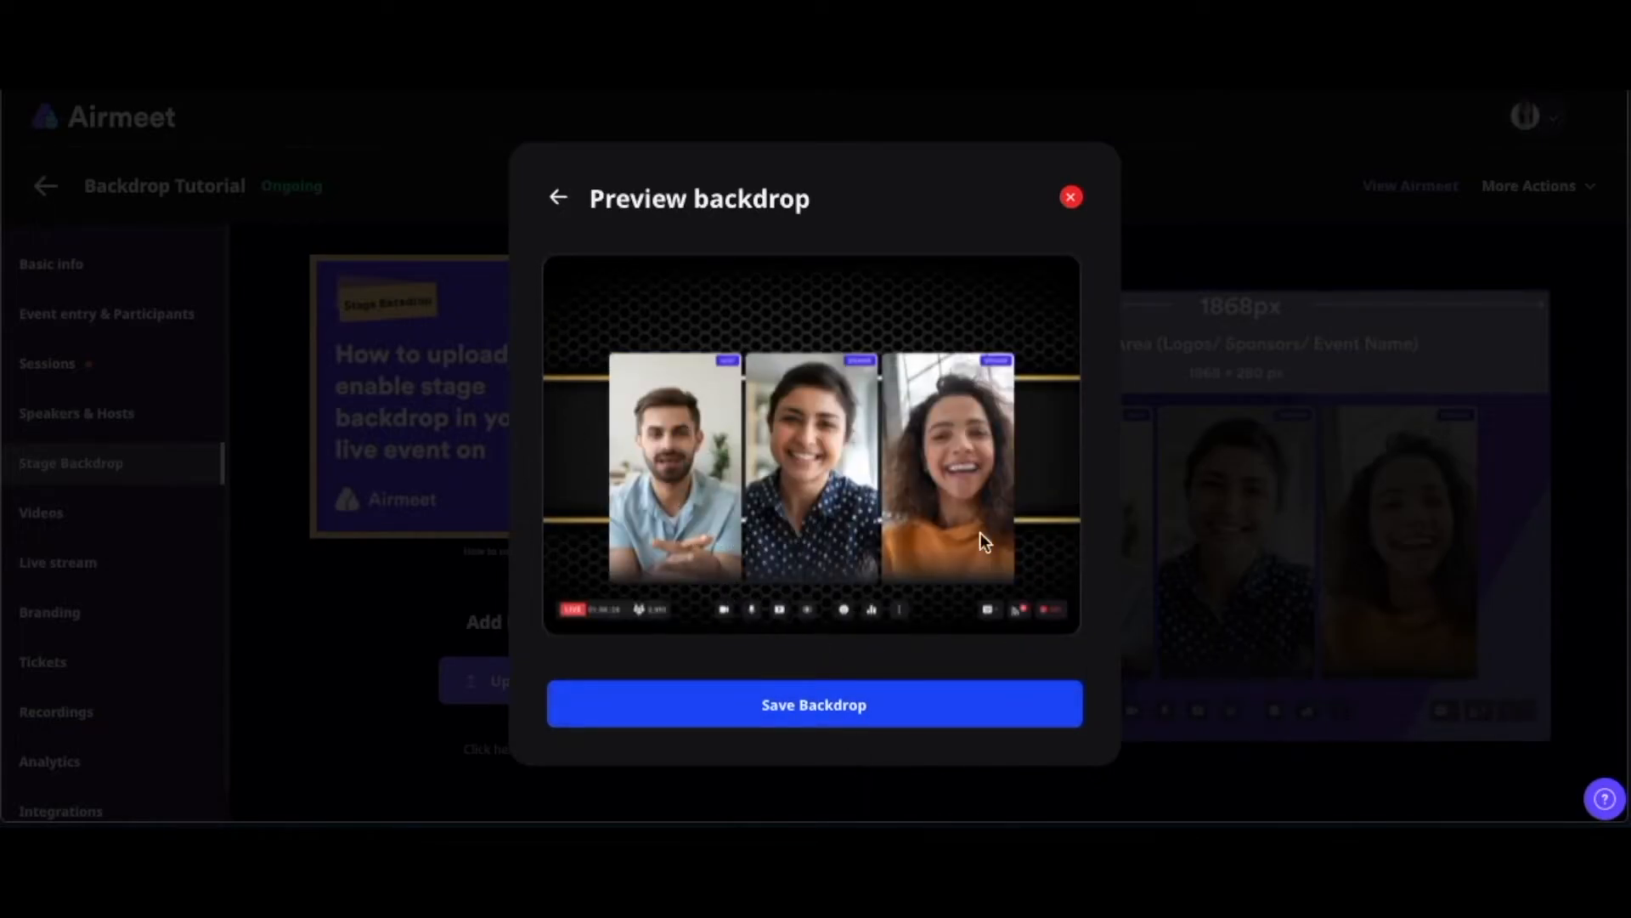
left_click(783, 722)
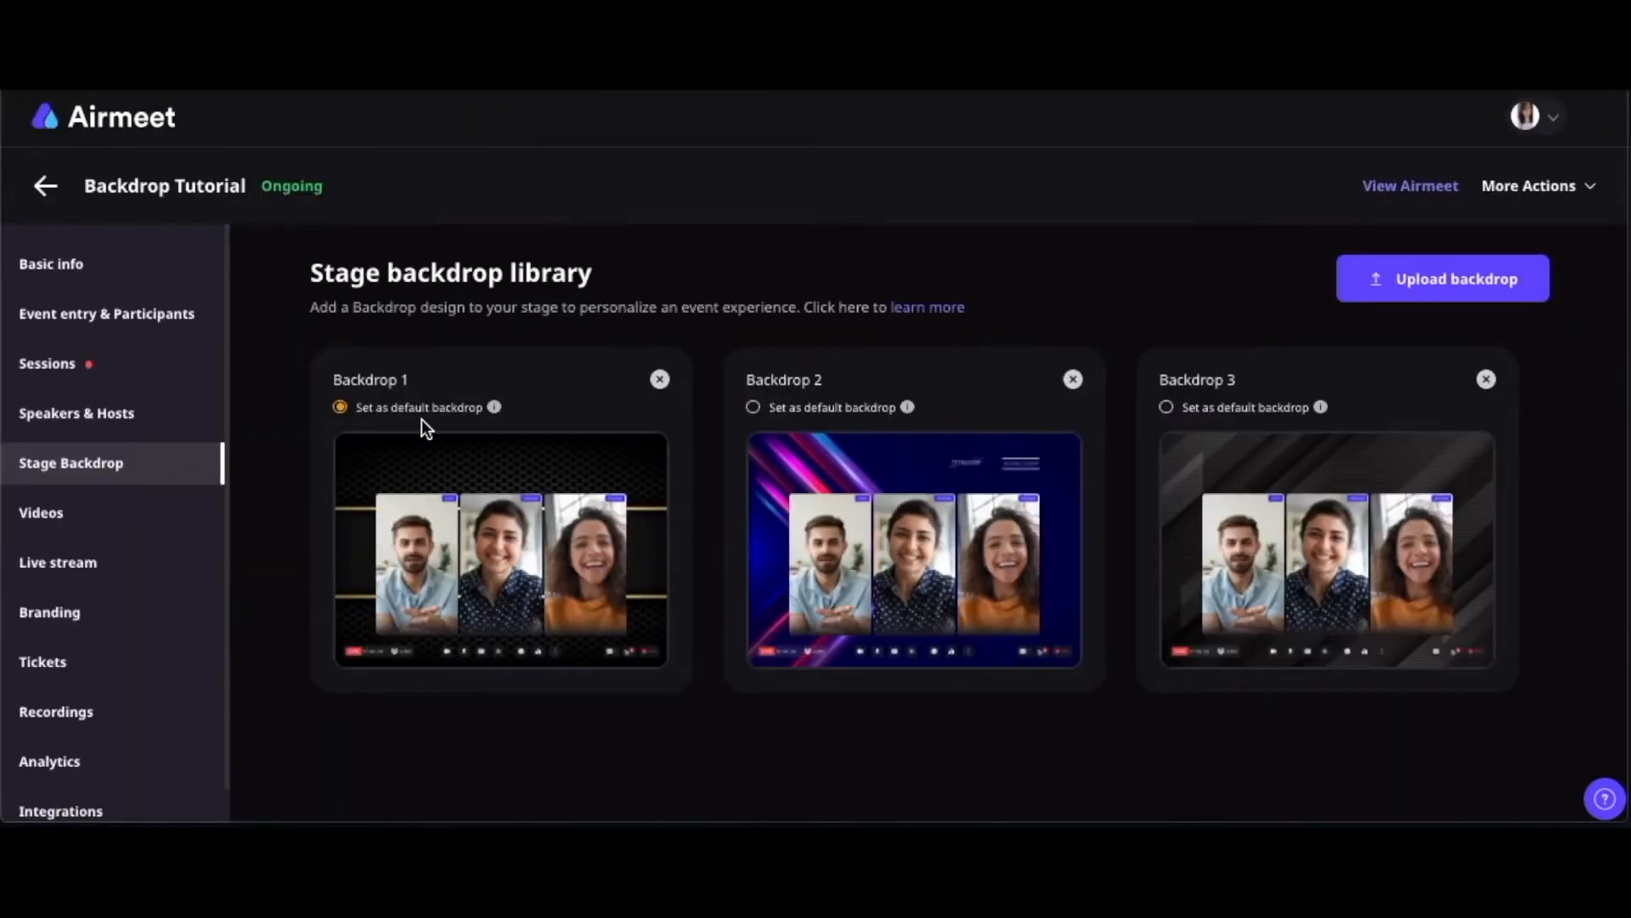
left_click(753, 409)
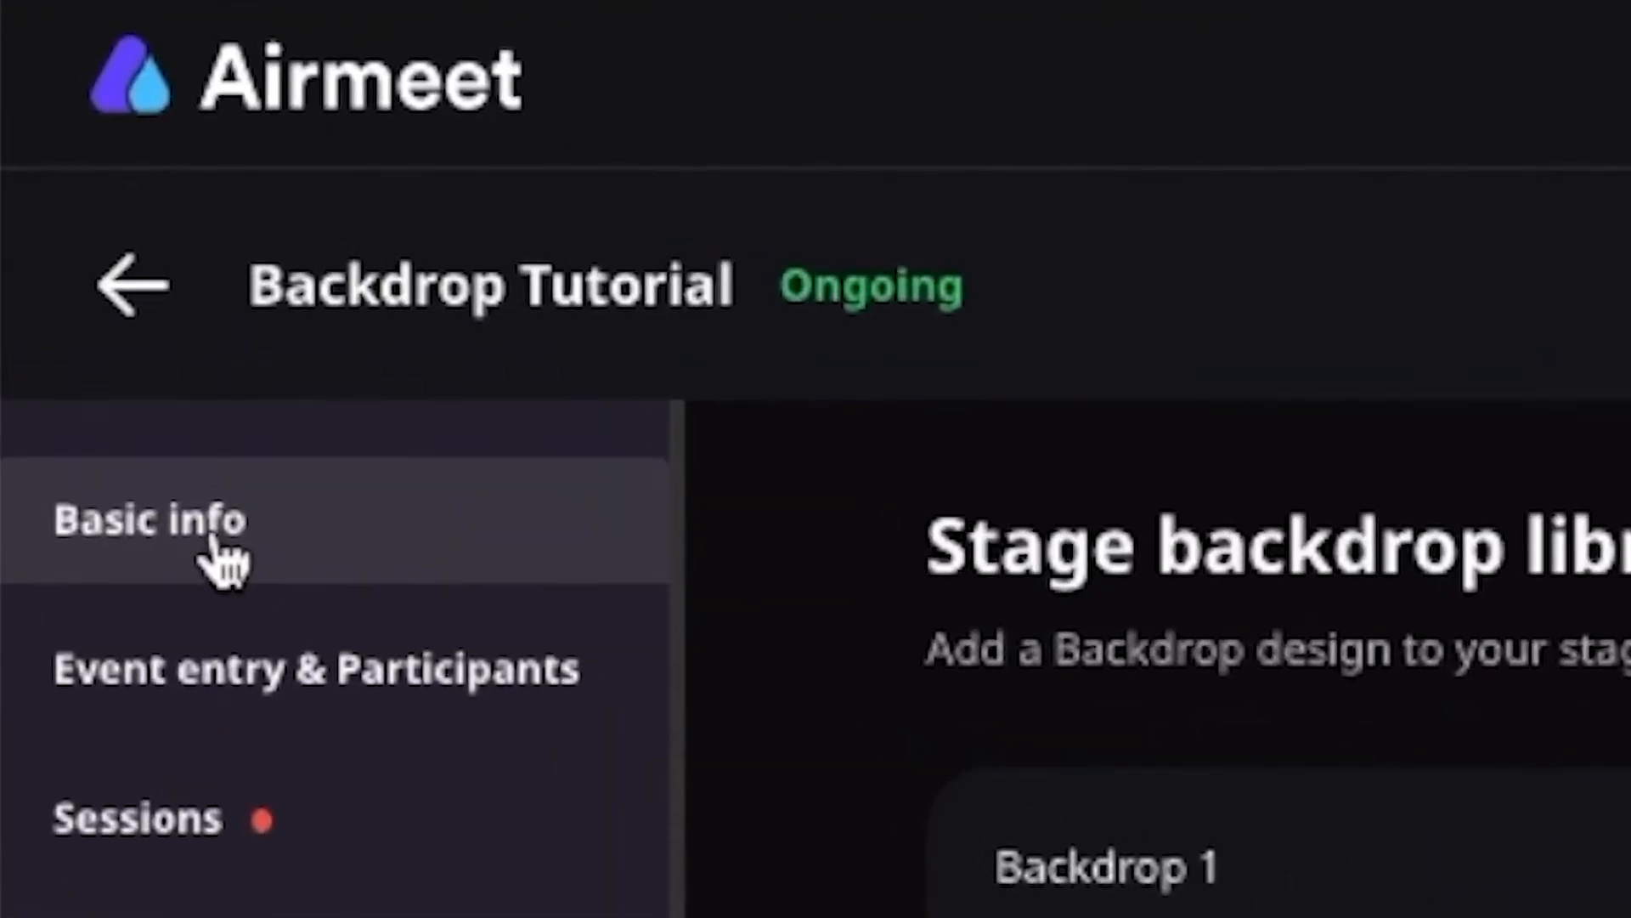
Enter the live event and go backstage for the Welcome Session from the schedule
left_click(212, 544)
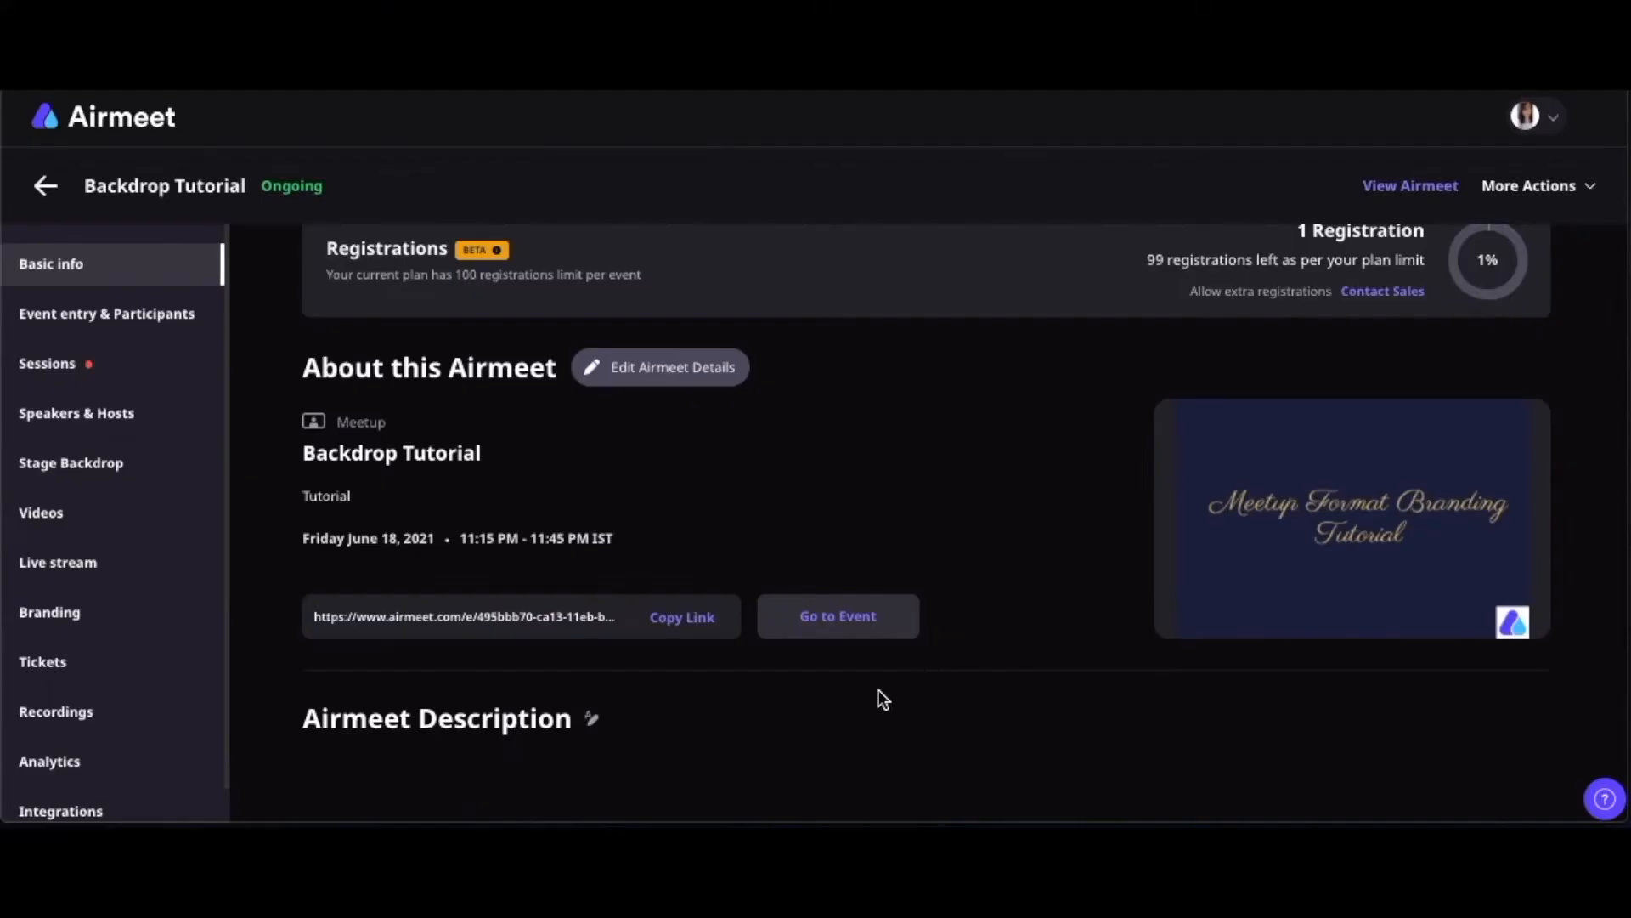
left_click(835, 618)
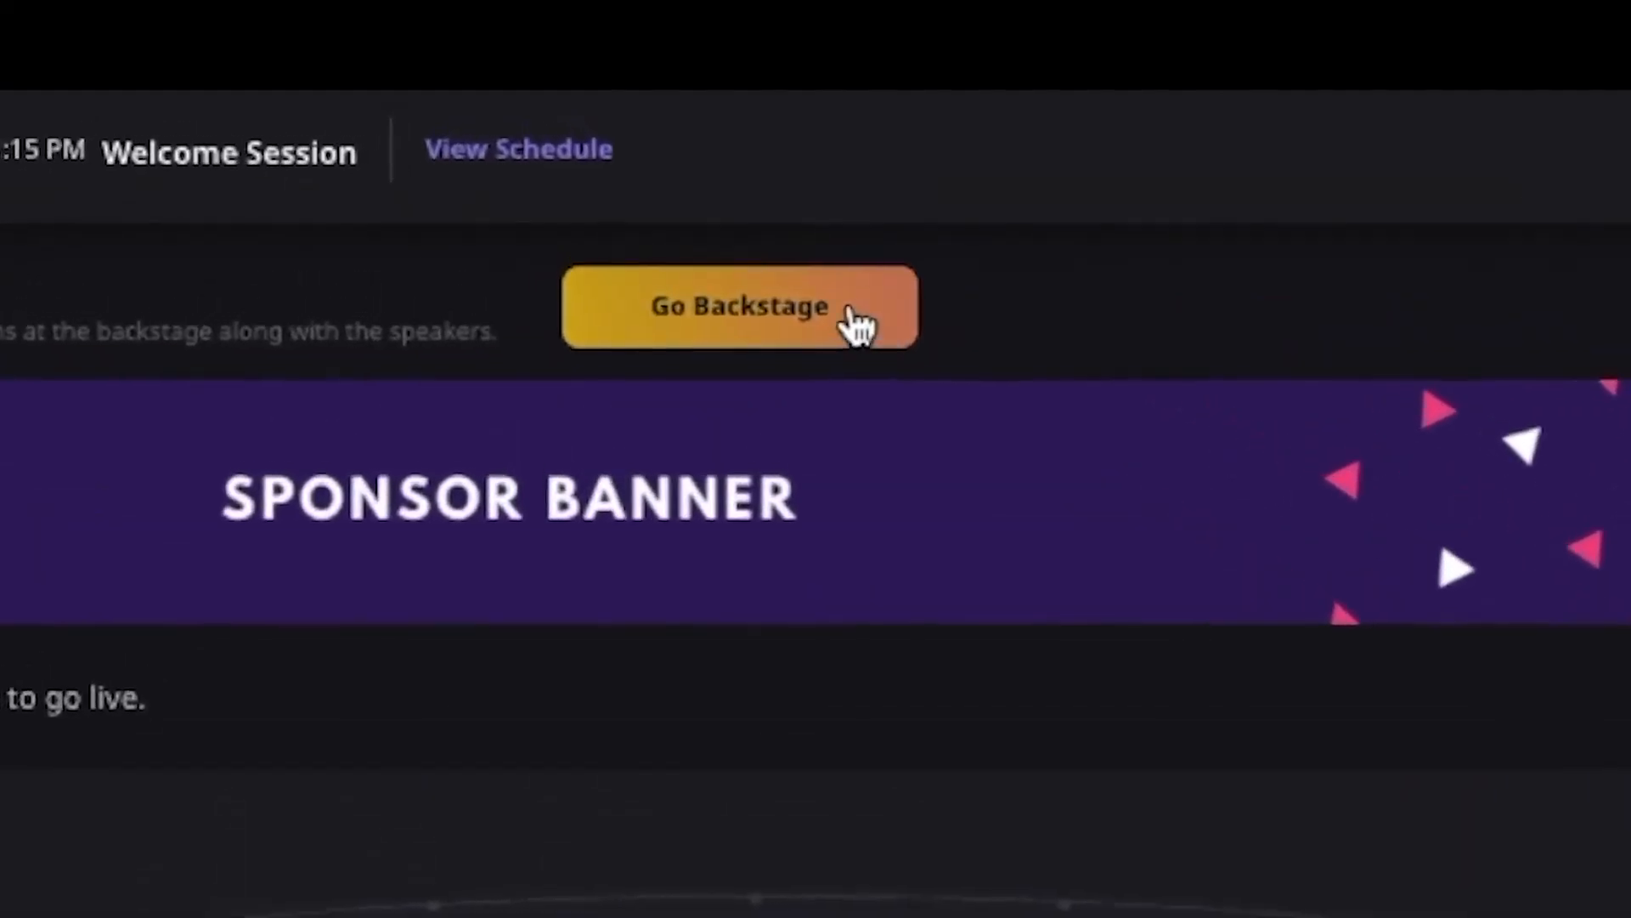
left_click(762, 429)
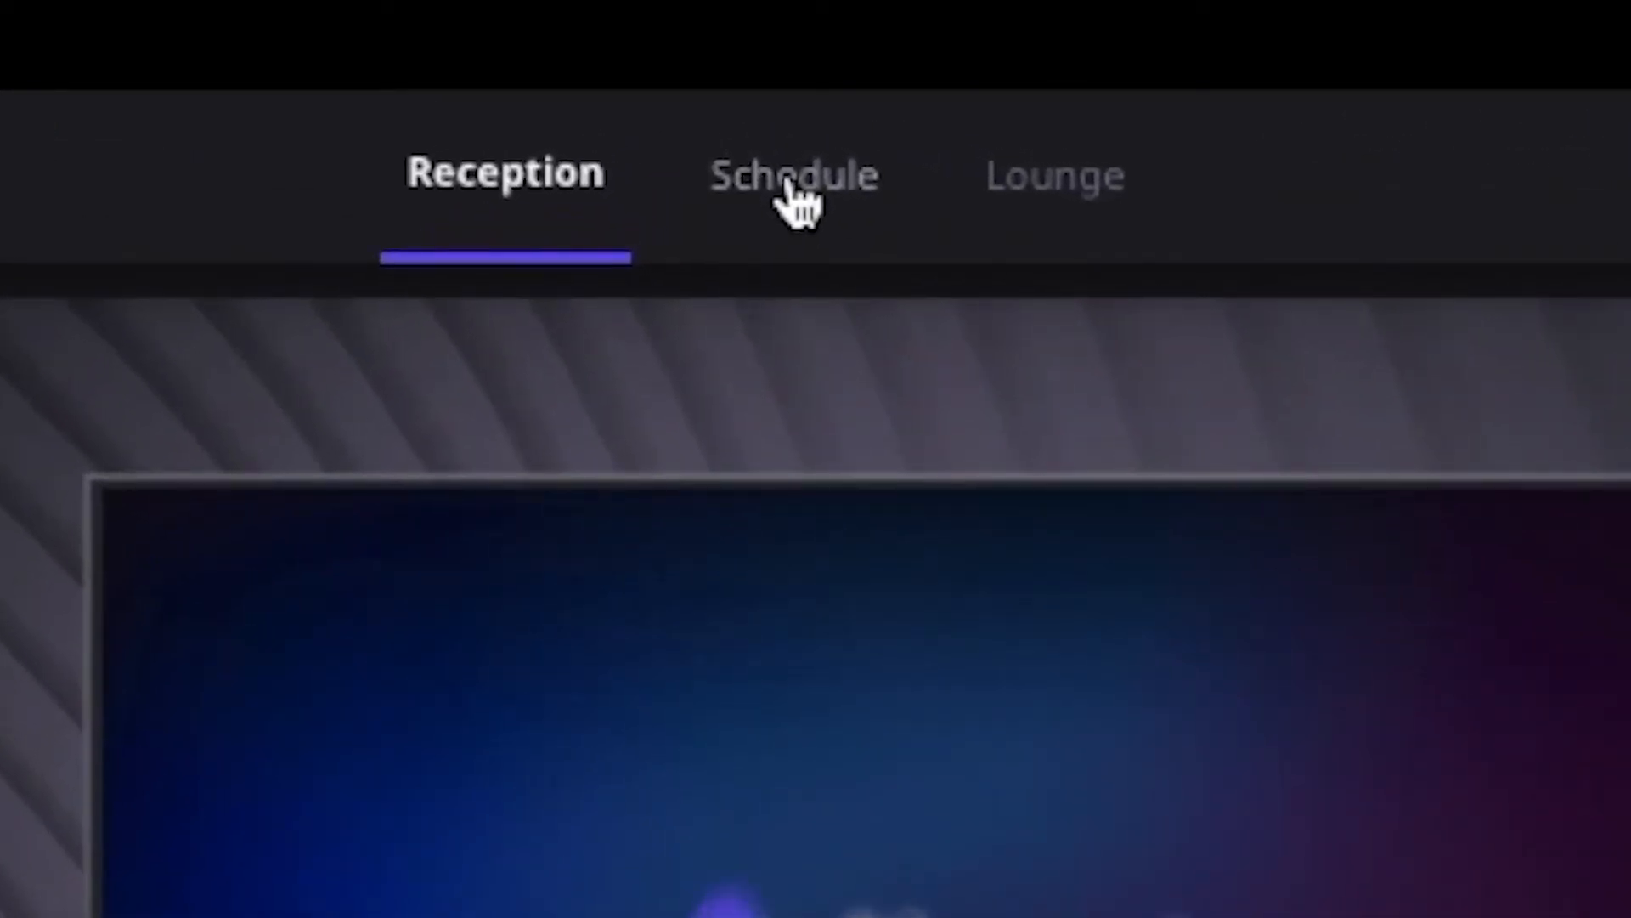
left_click(790, 201)
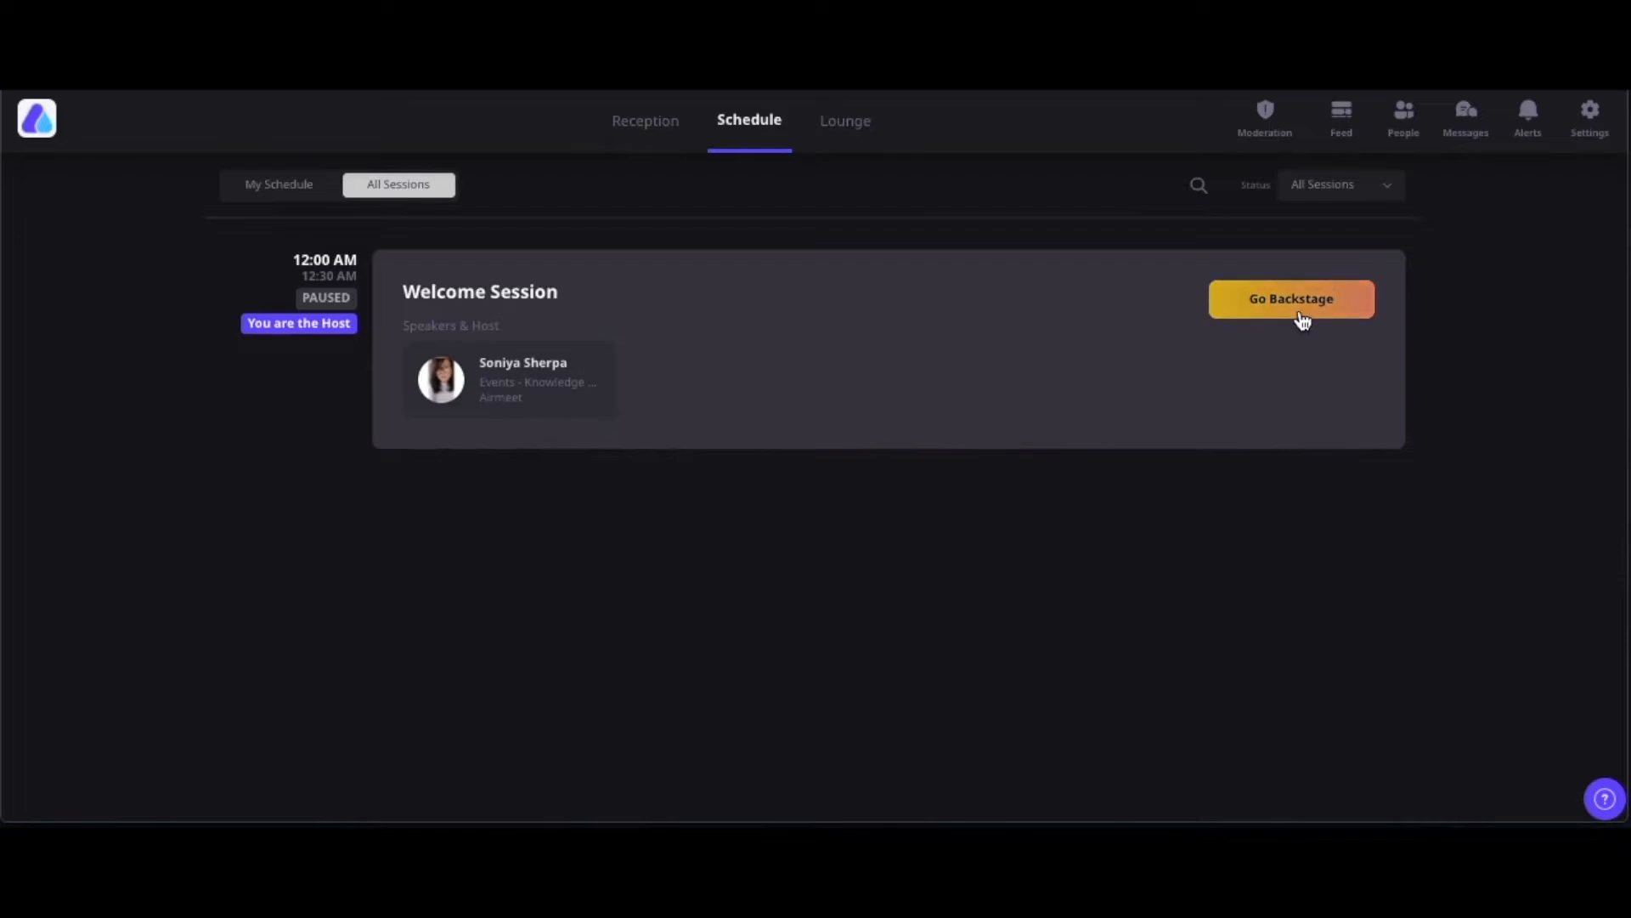
left_click(1302, 319)
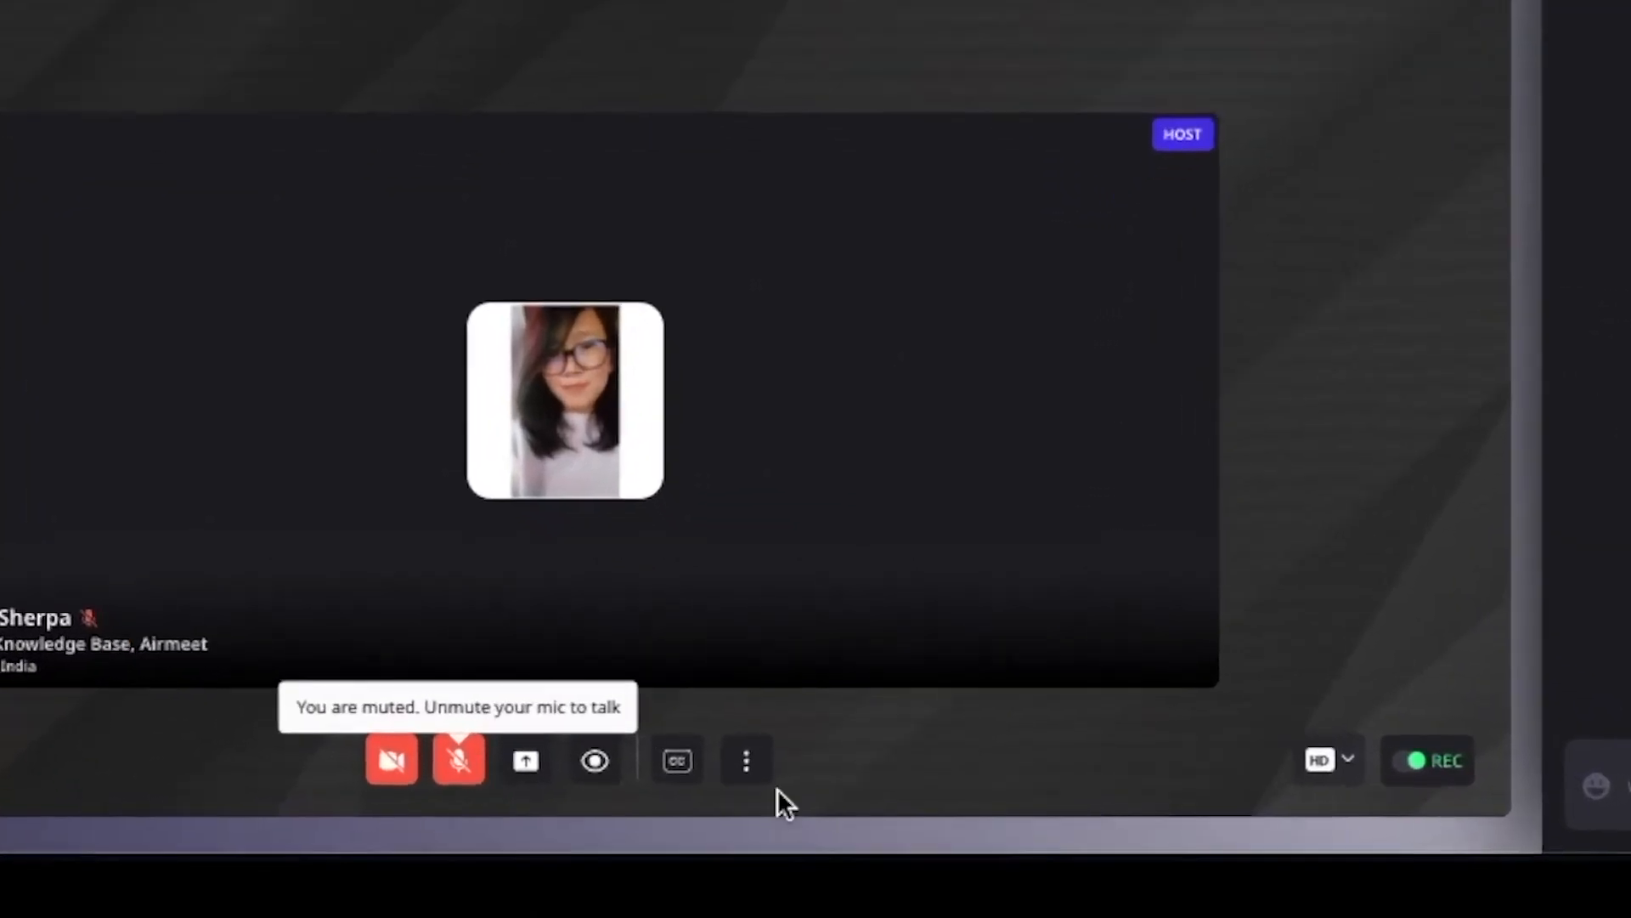
Apply the black-and-gold backdrop to the Welcome Session stage
left_click(716, 769)
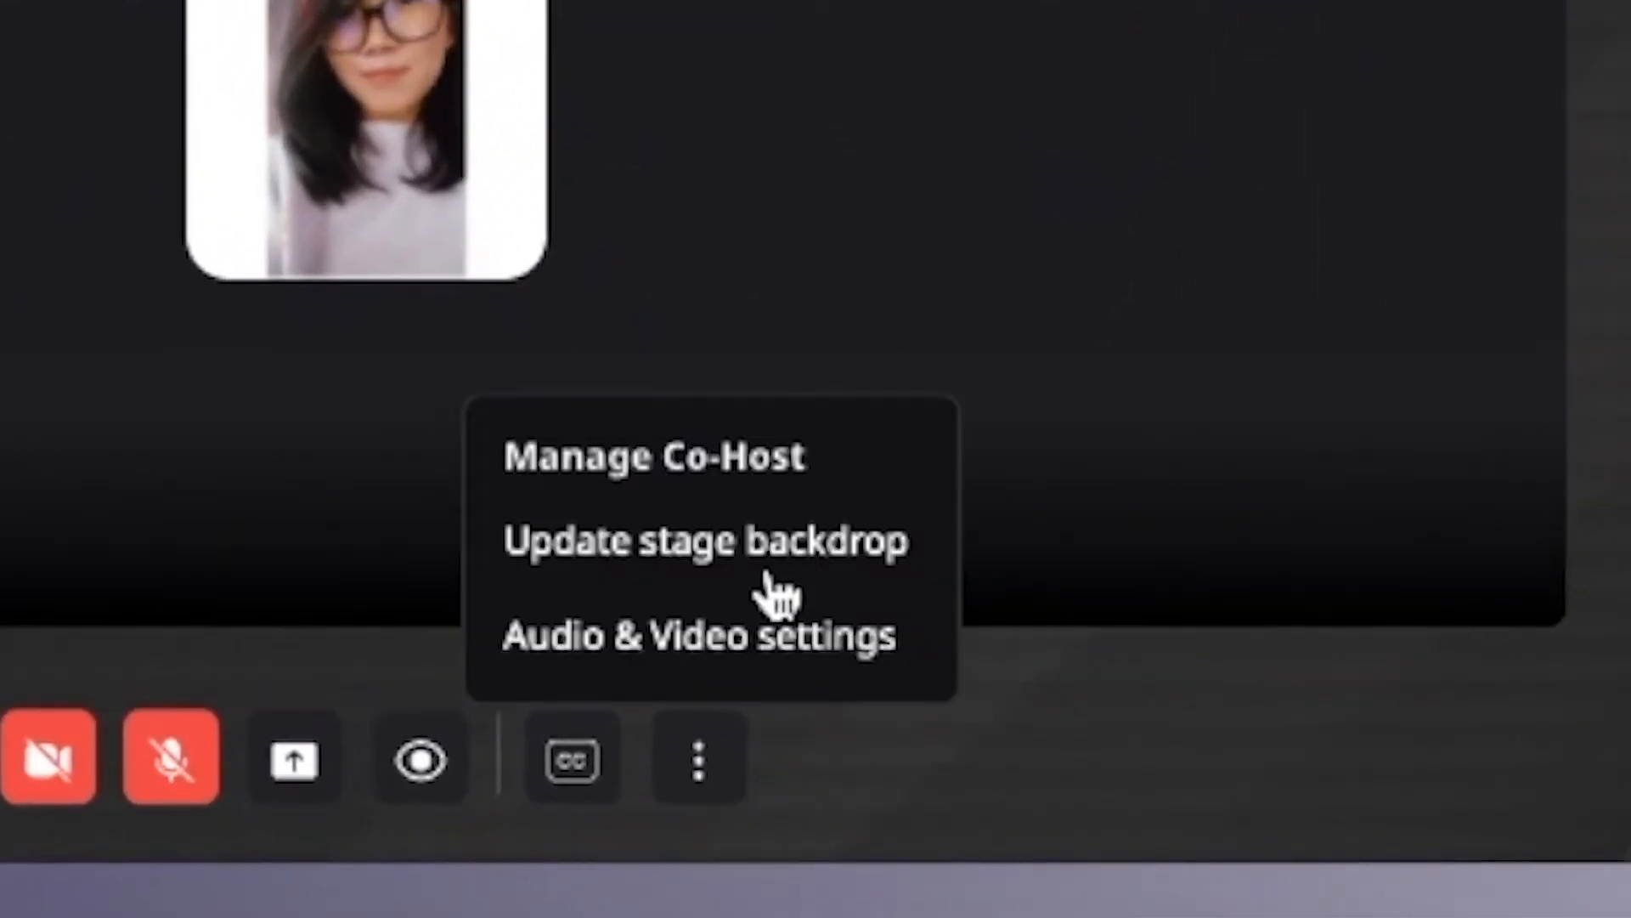
left_click(775, 568)
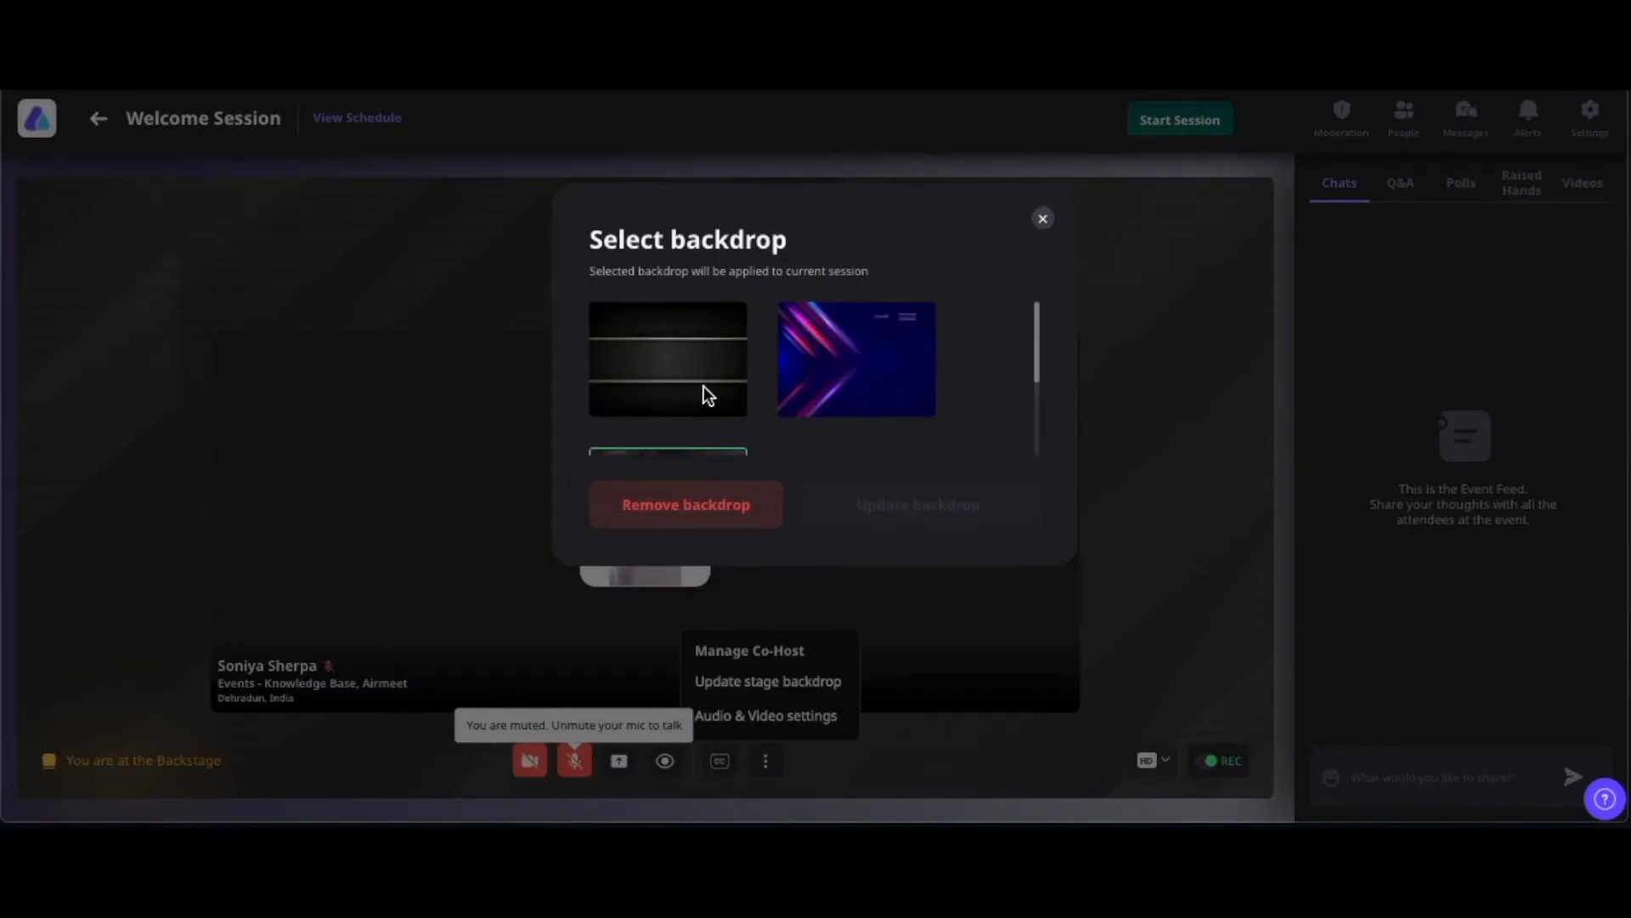
scroll(704, 386, "down", 2)
scroll(703, 385, "up", 2)
left_click(703, 390)
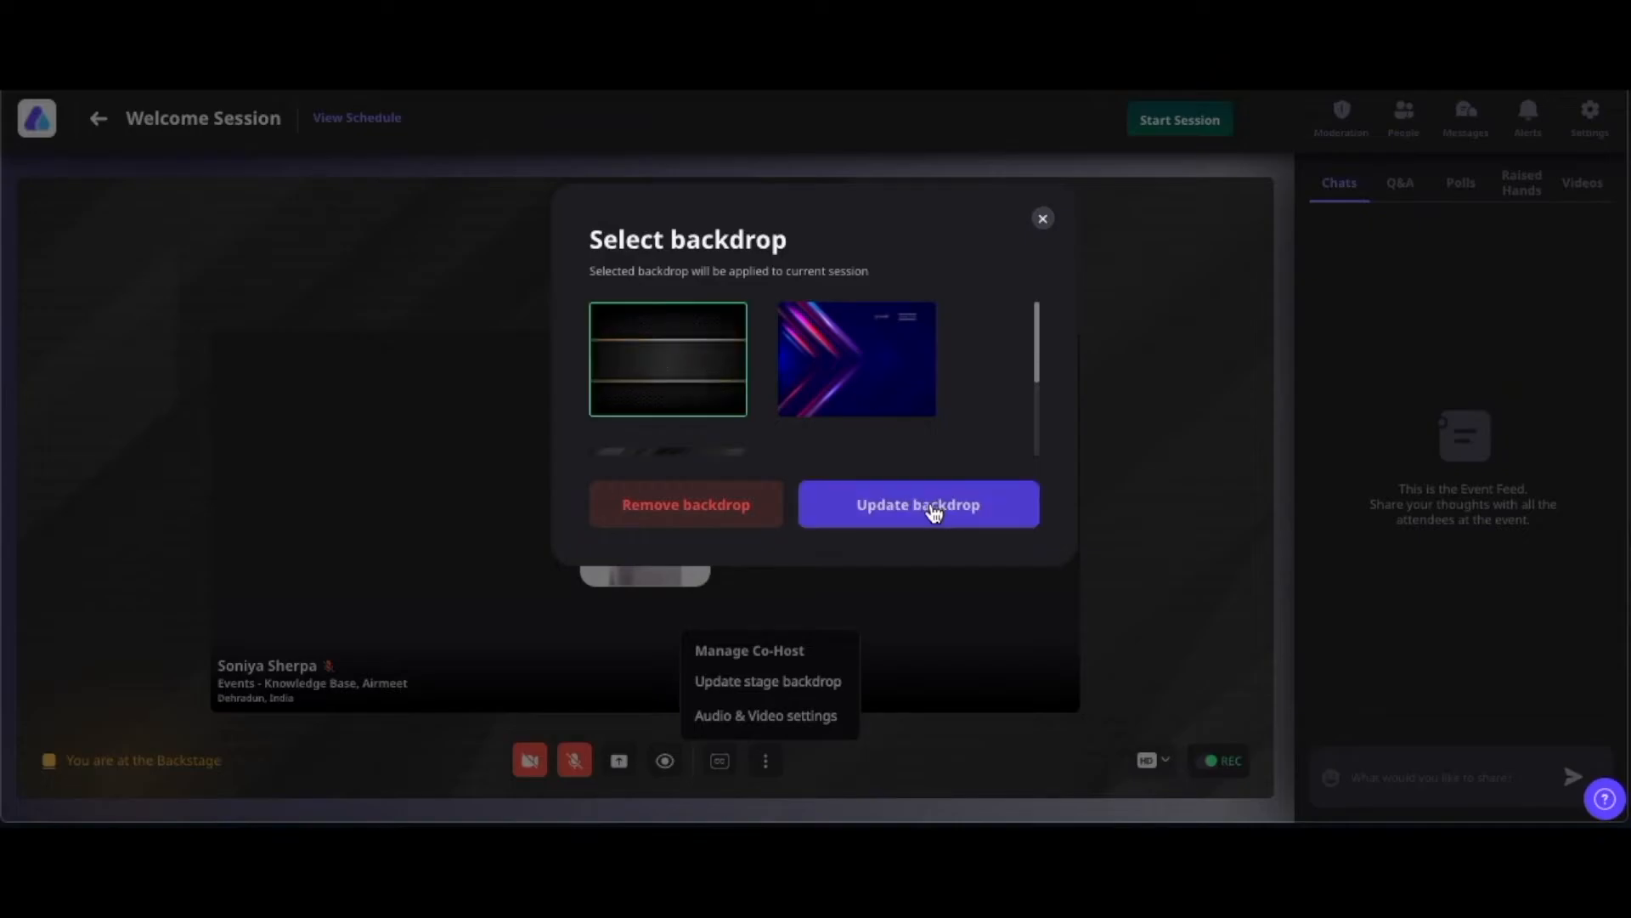
left_click(932, 508)
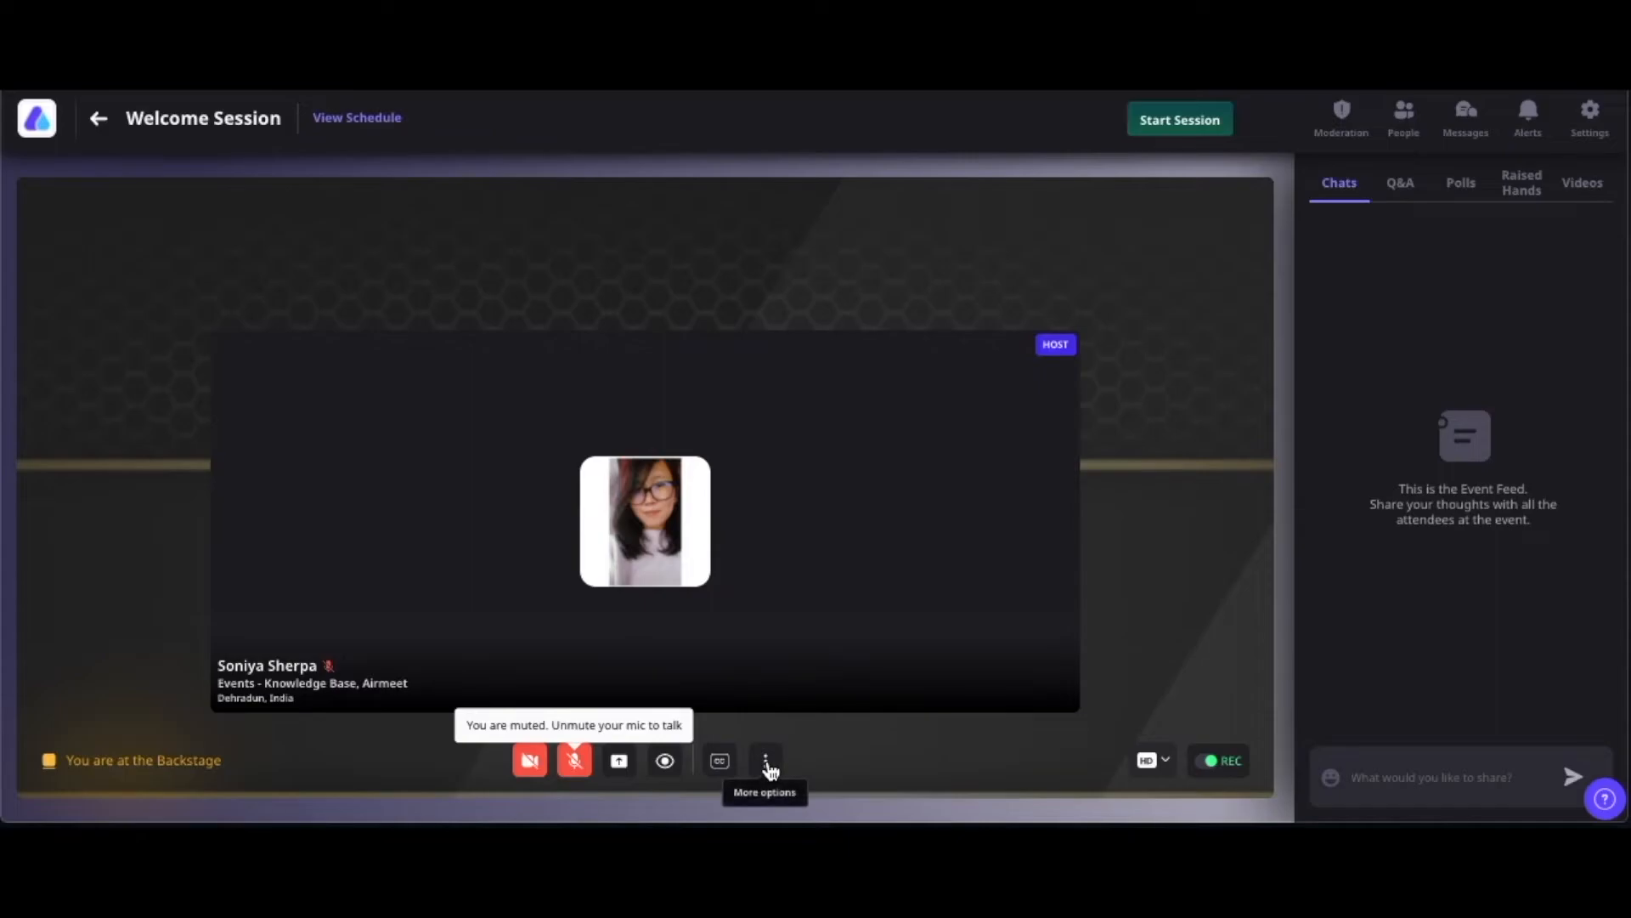
Remove the backdrop from the stage, leaving it plain
left_click(765, 760)
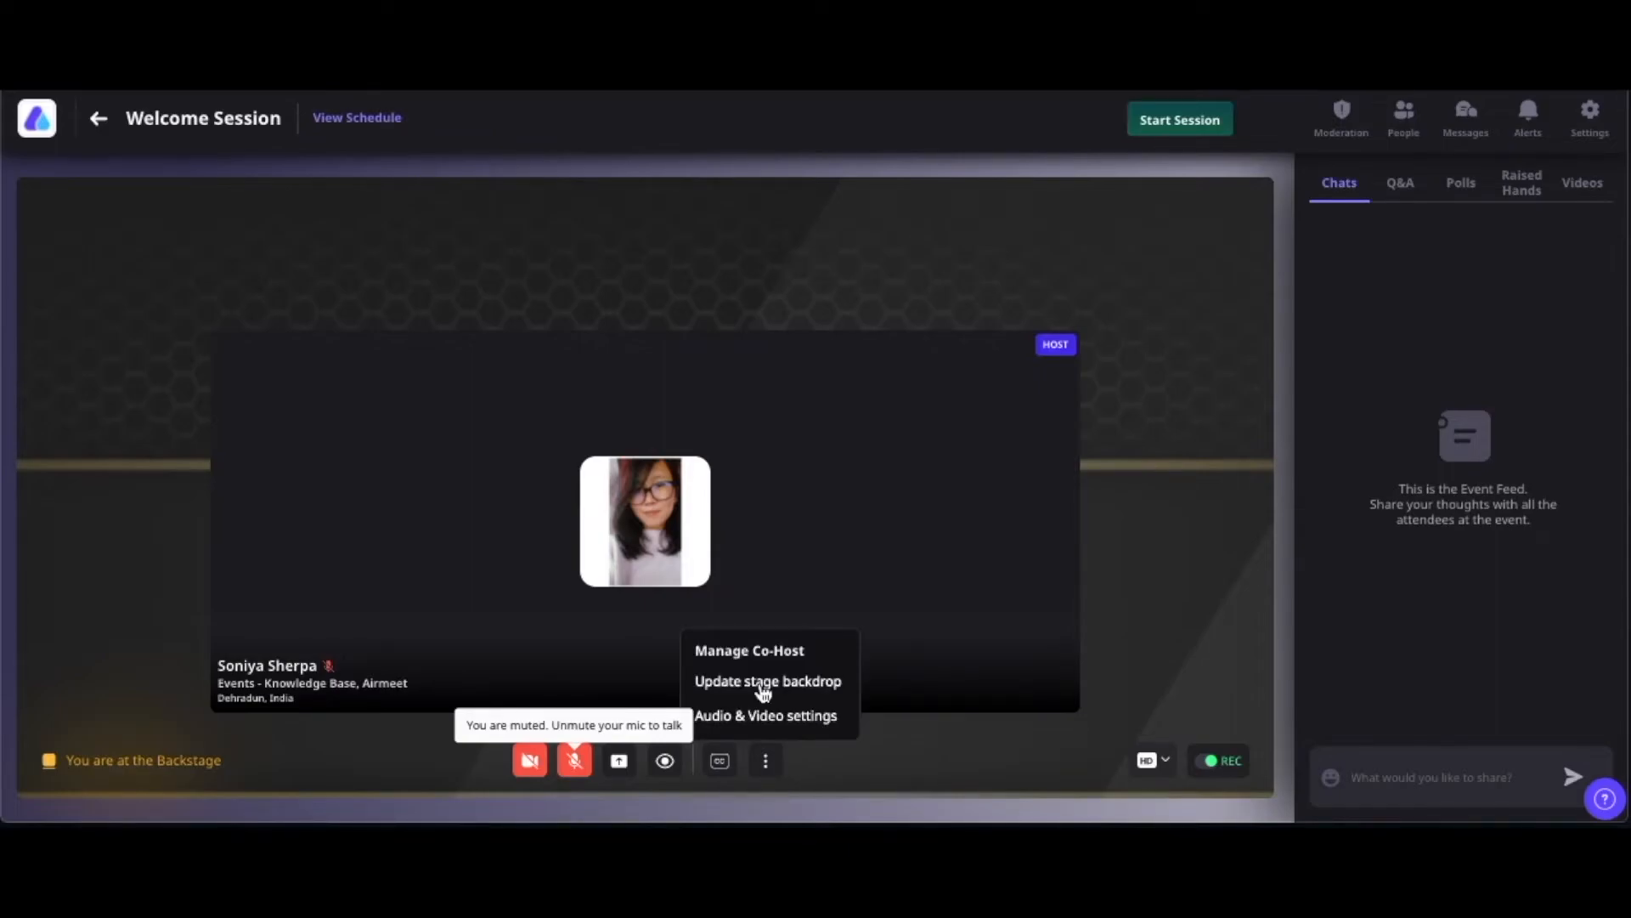
left_click(762, 684)
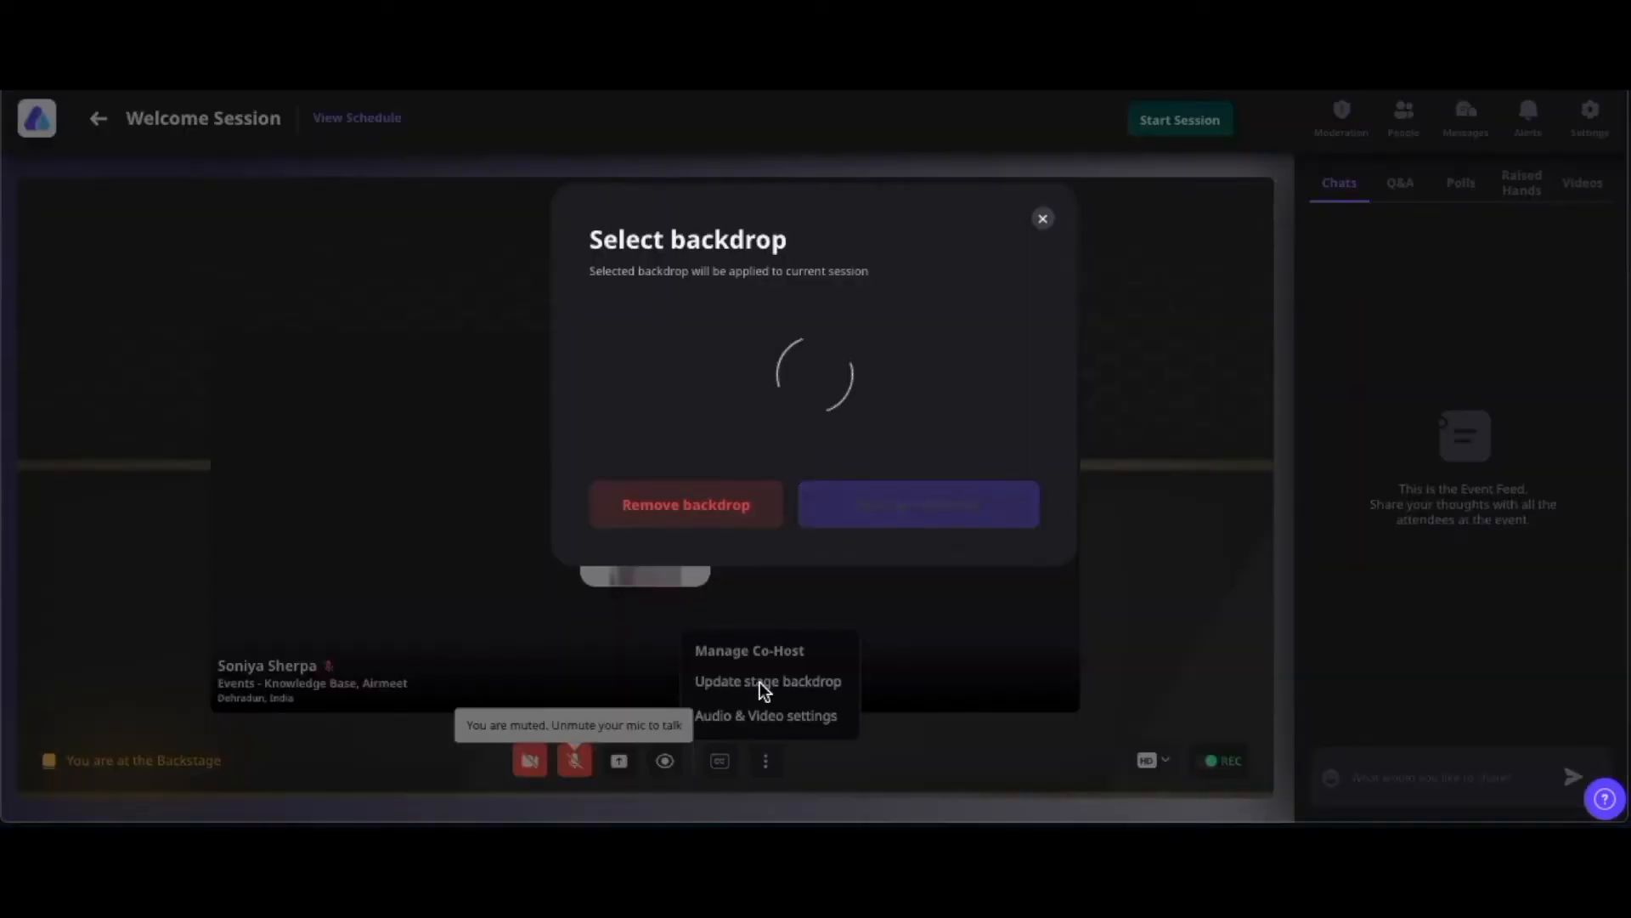
left_click(702, 510)
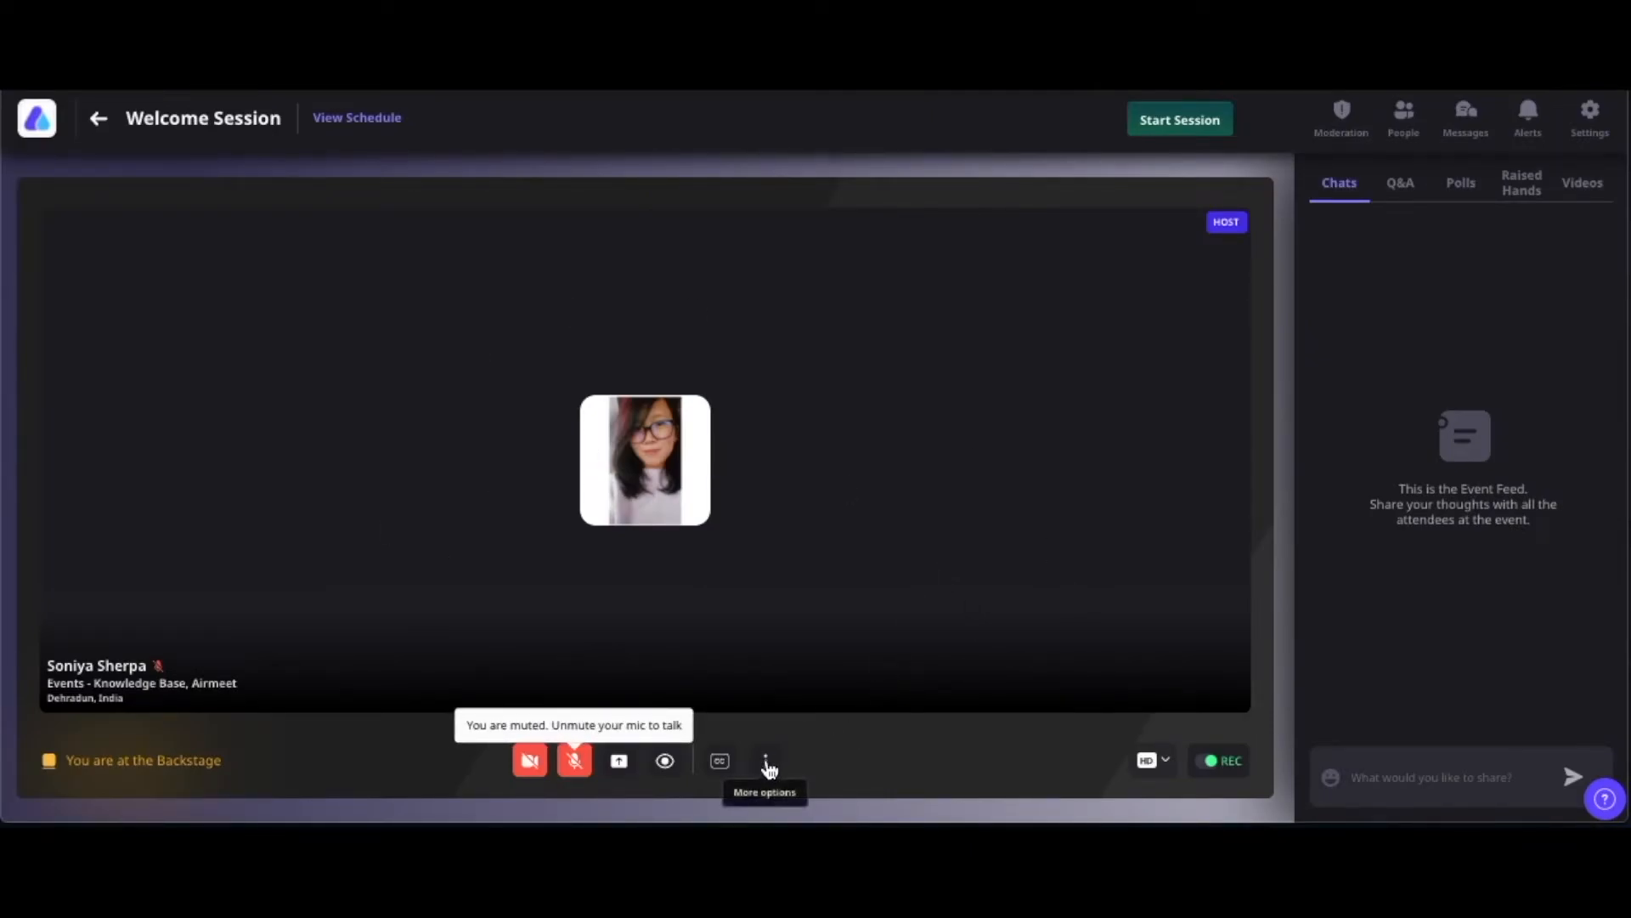
left_click(765, 760)
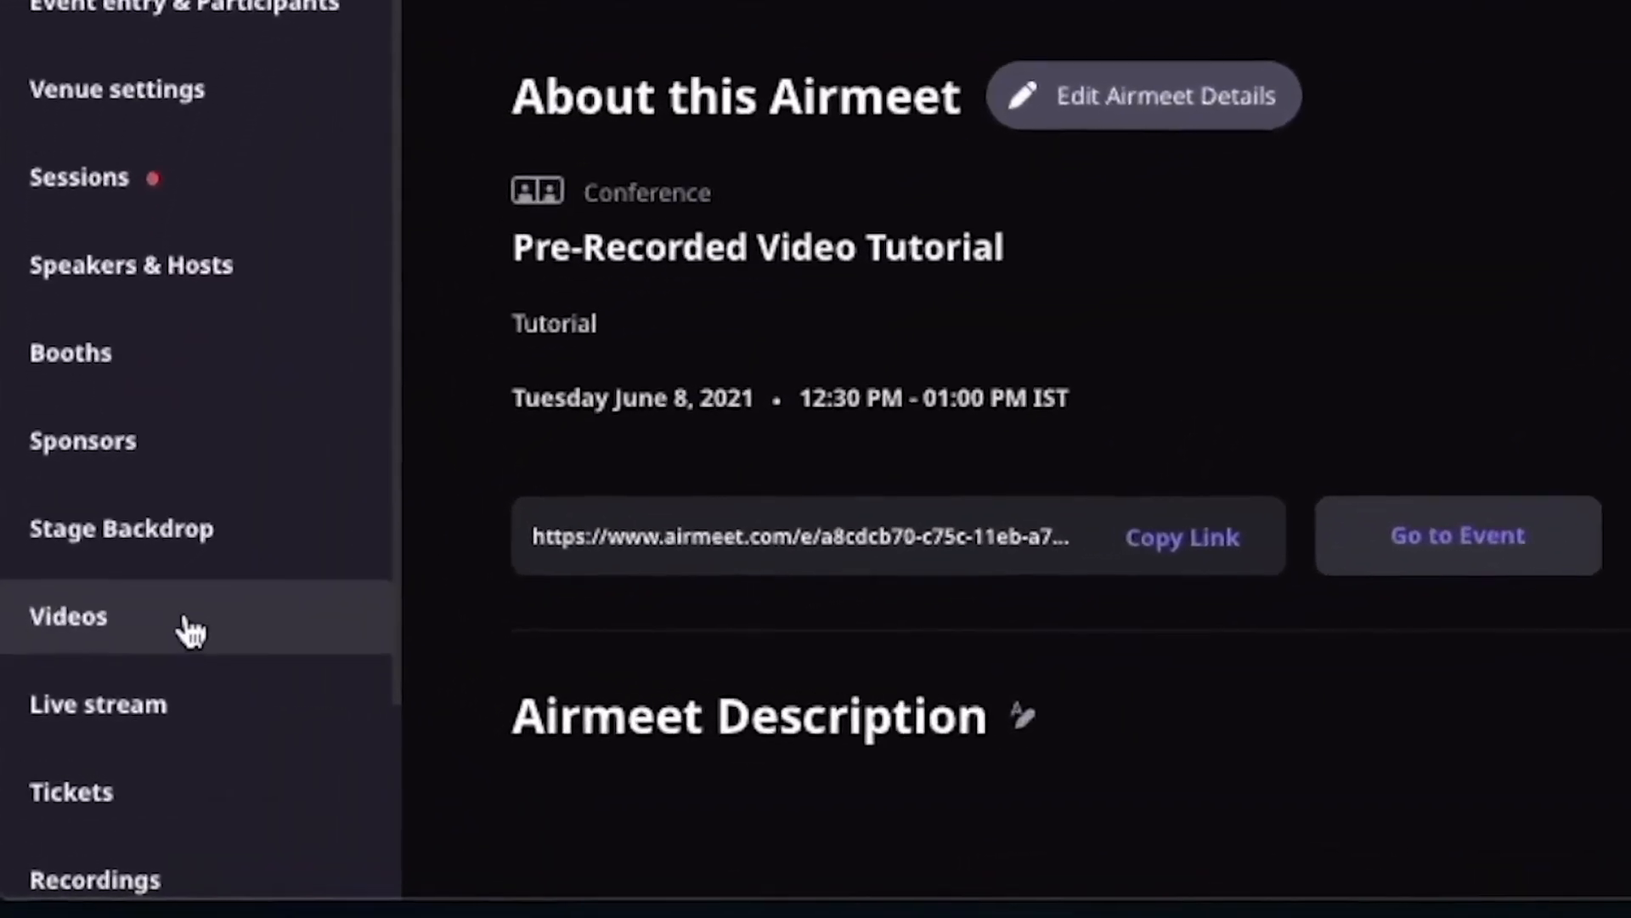
Upload the Minion_Prison video file to the event's videos
left_click(132, 639)
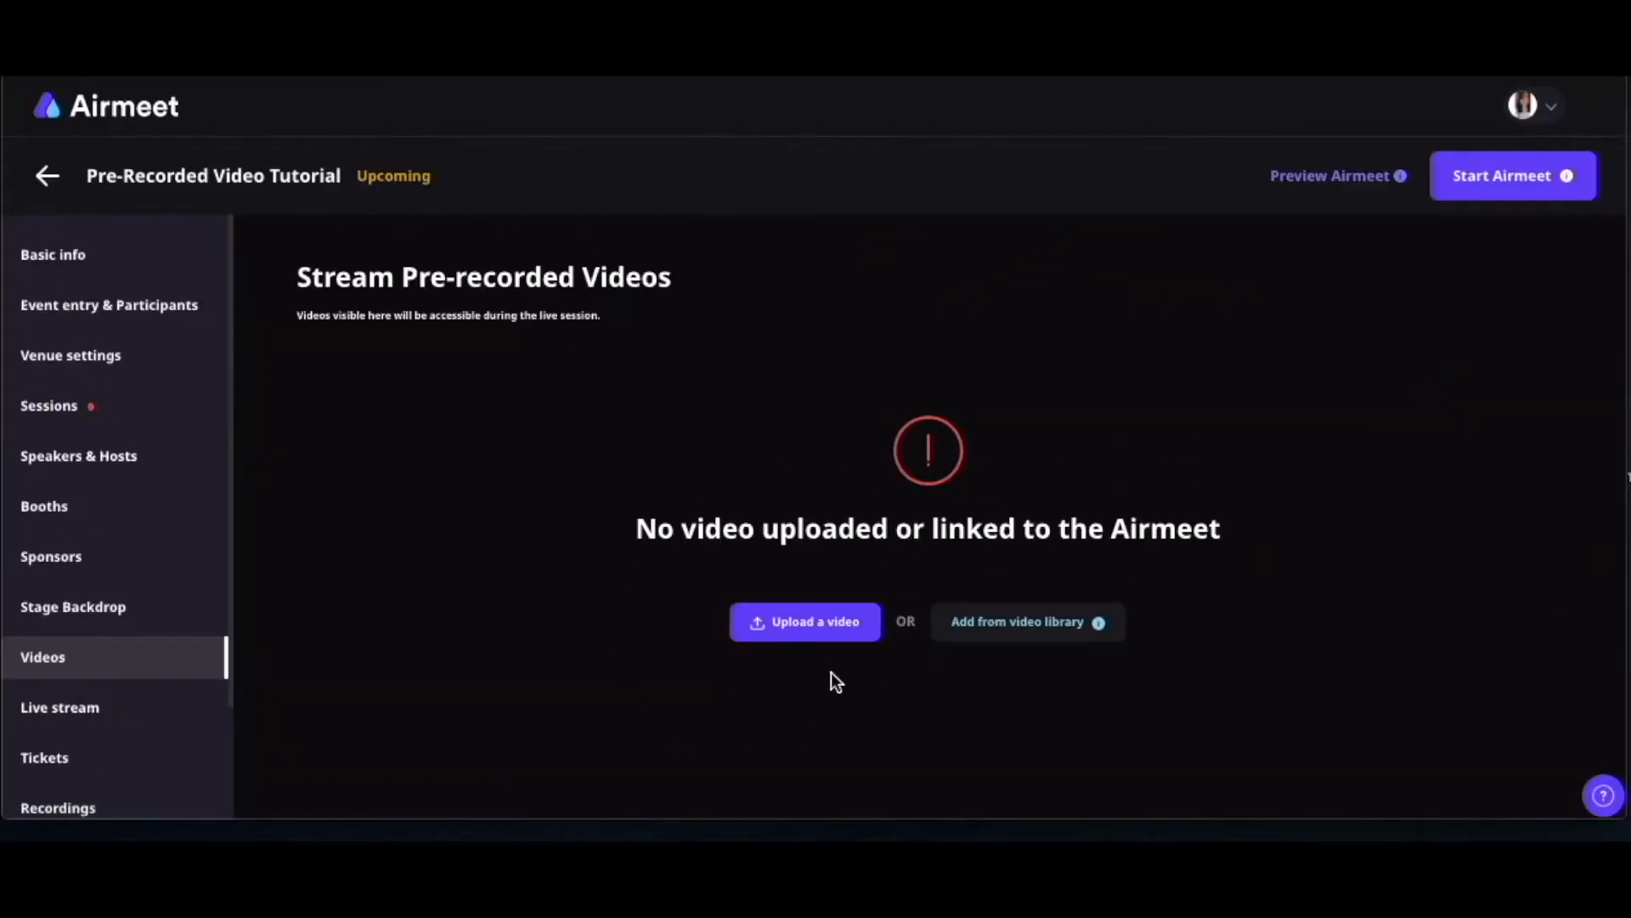
left_click(805, 621)
left_click(857, 463)
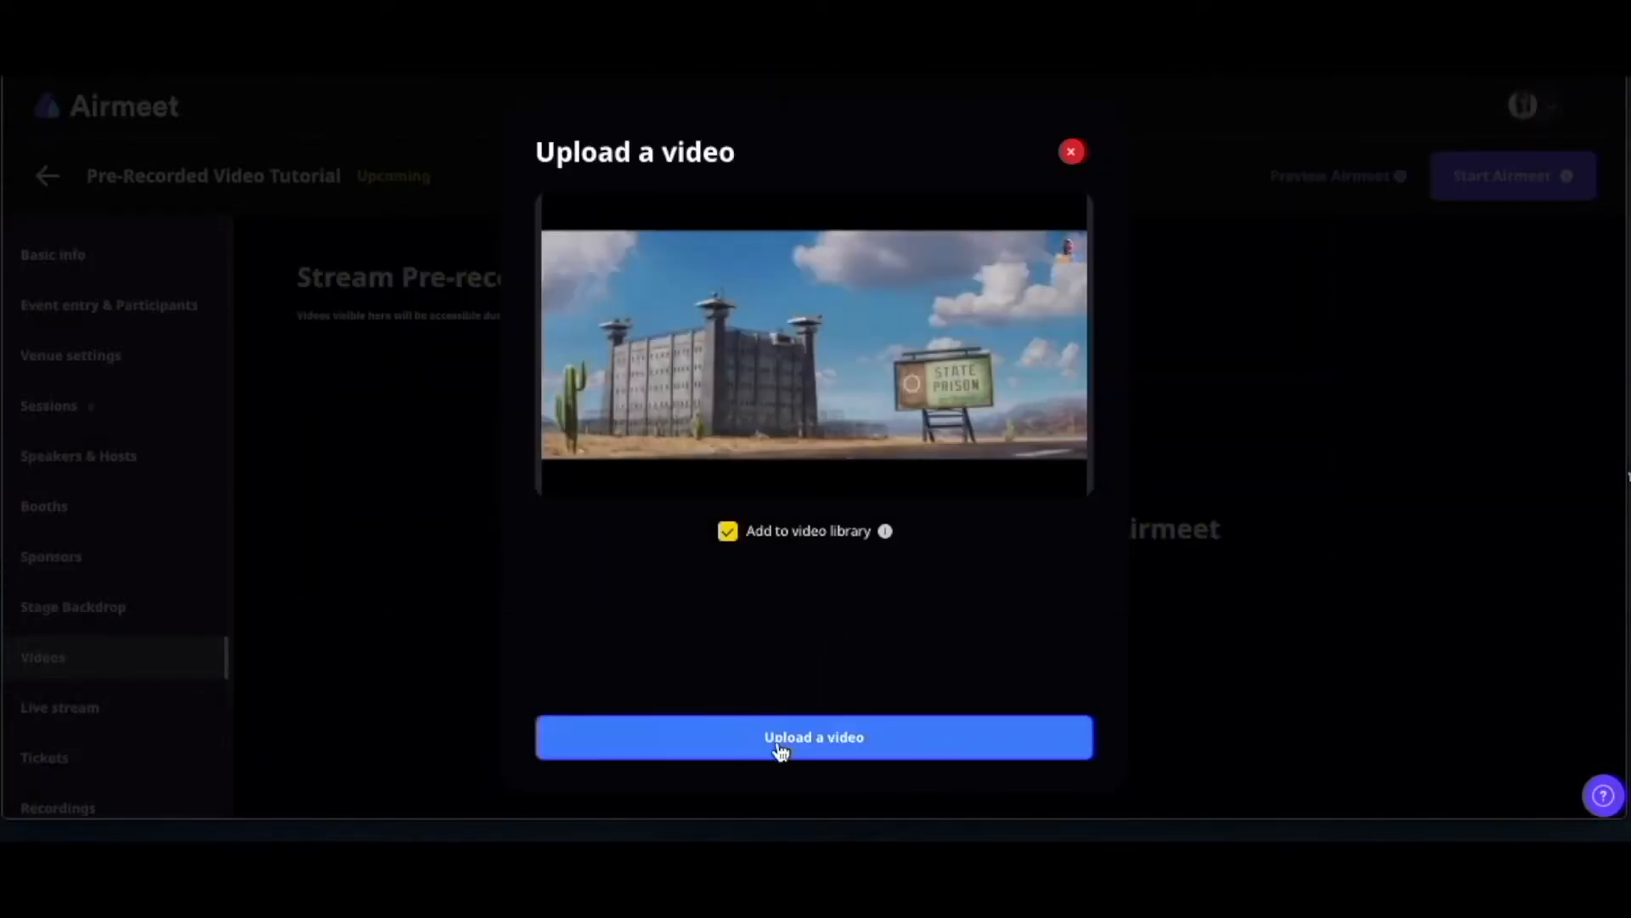
left_click(837, 751)
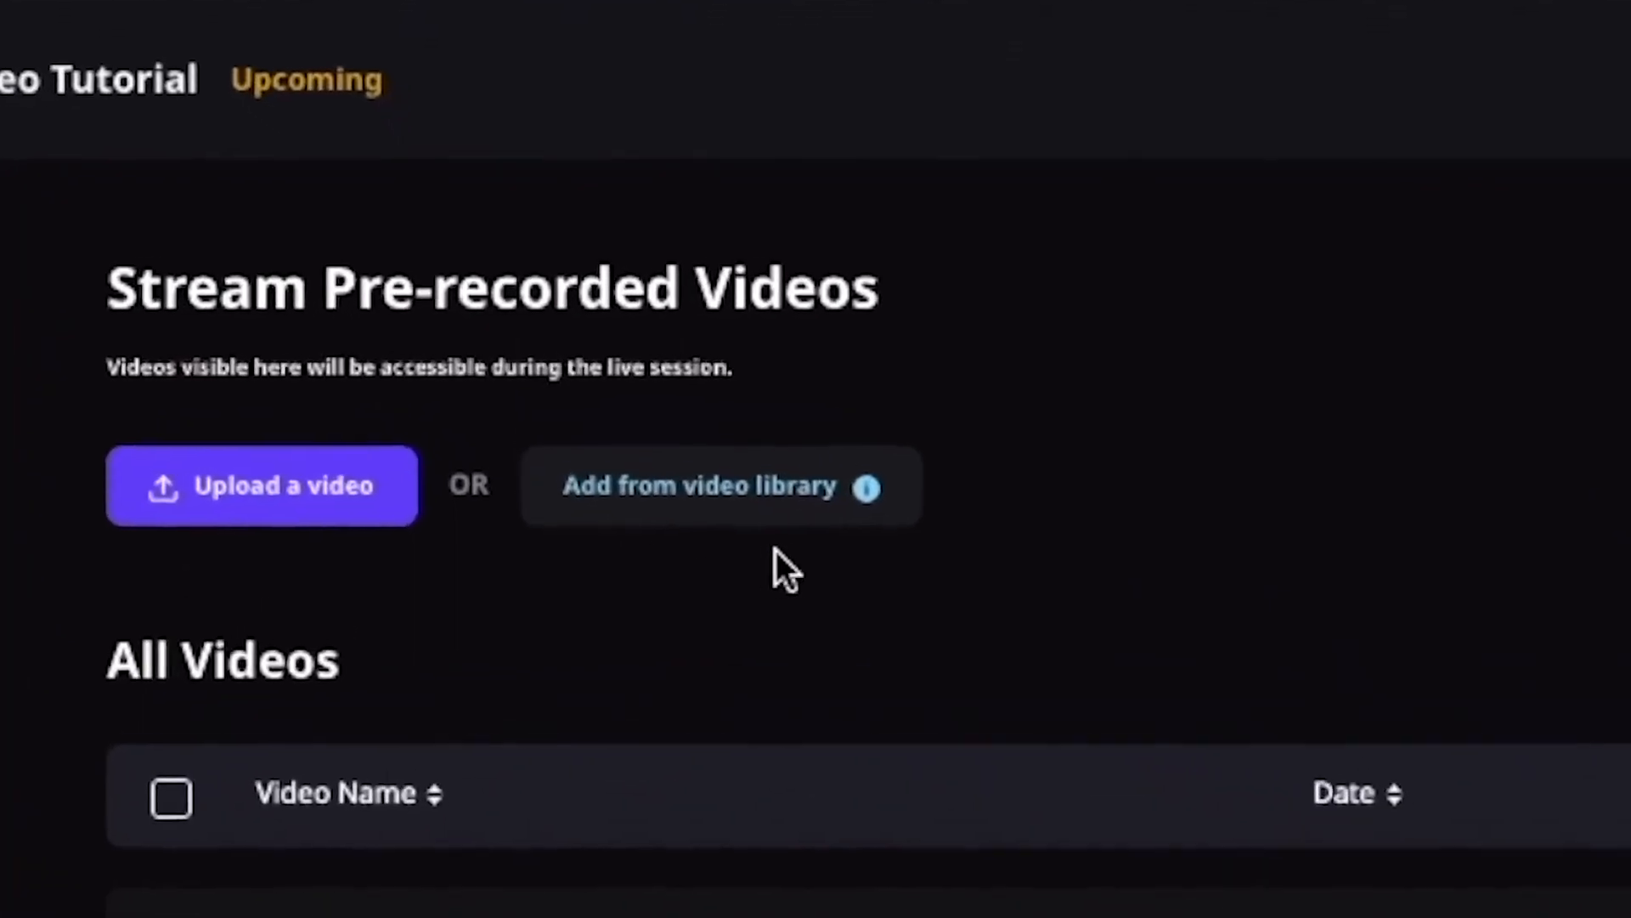
Add the '10 Virtual Event Ideas' video from the video library
left_click(775, 511)
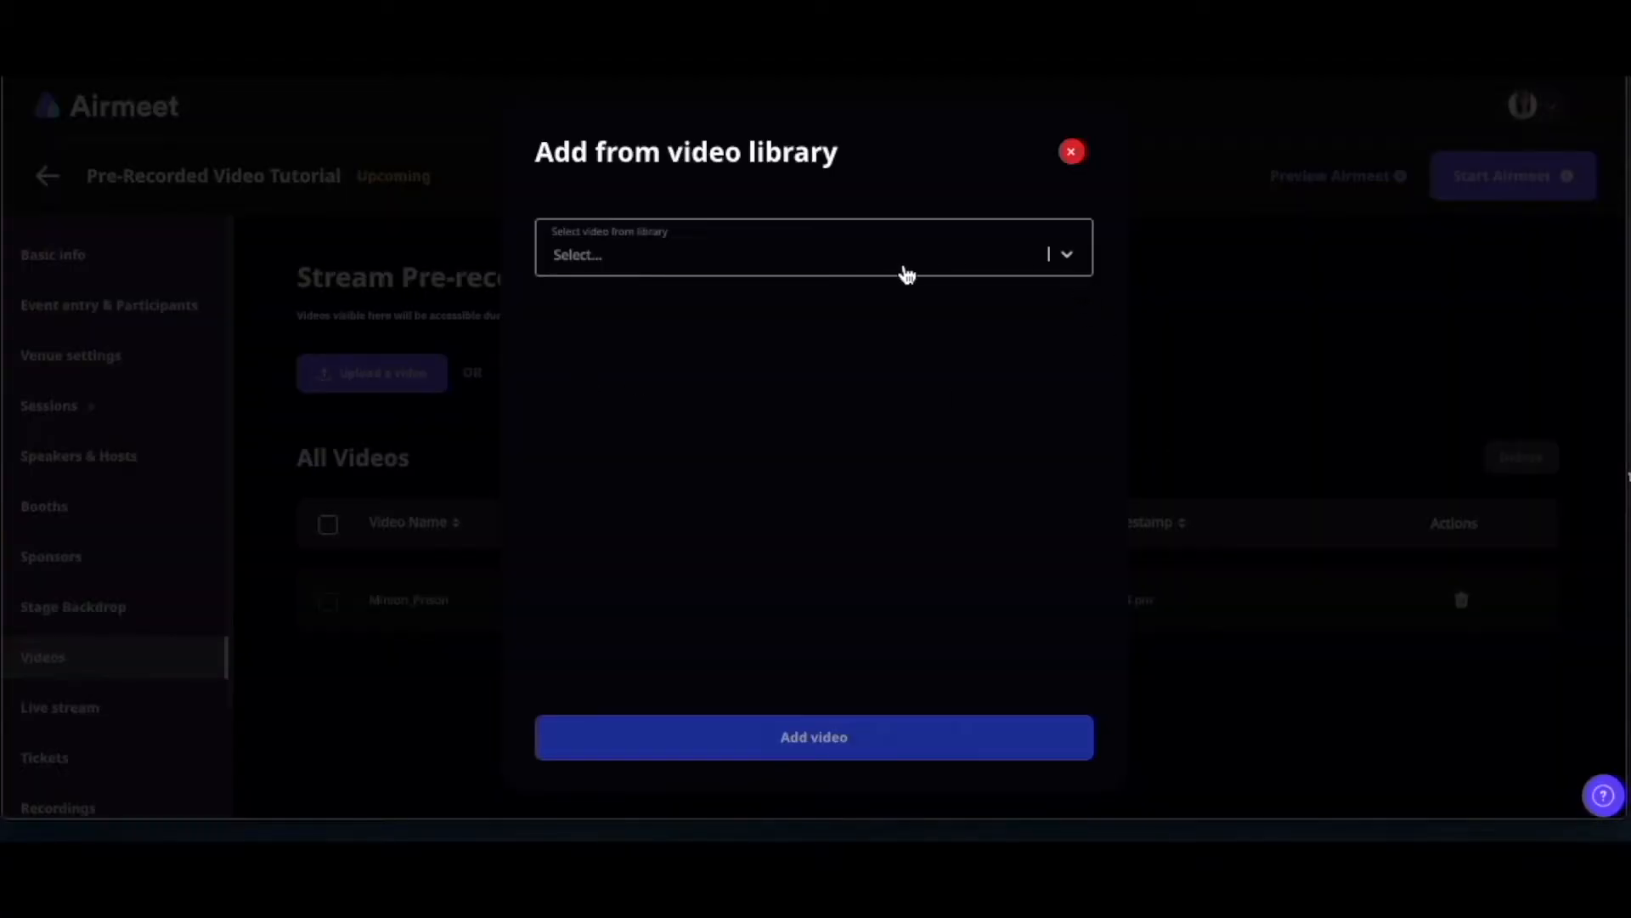
left_click(1072, 259)
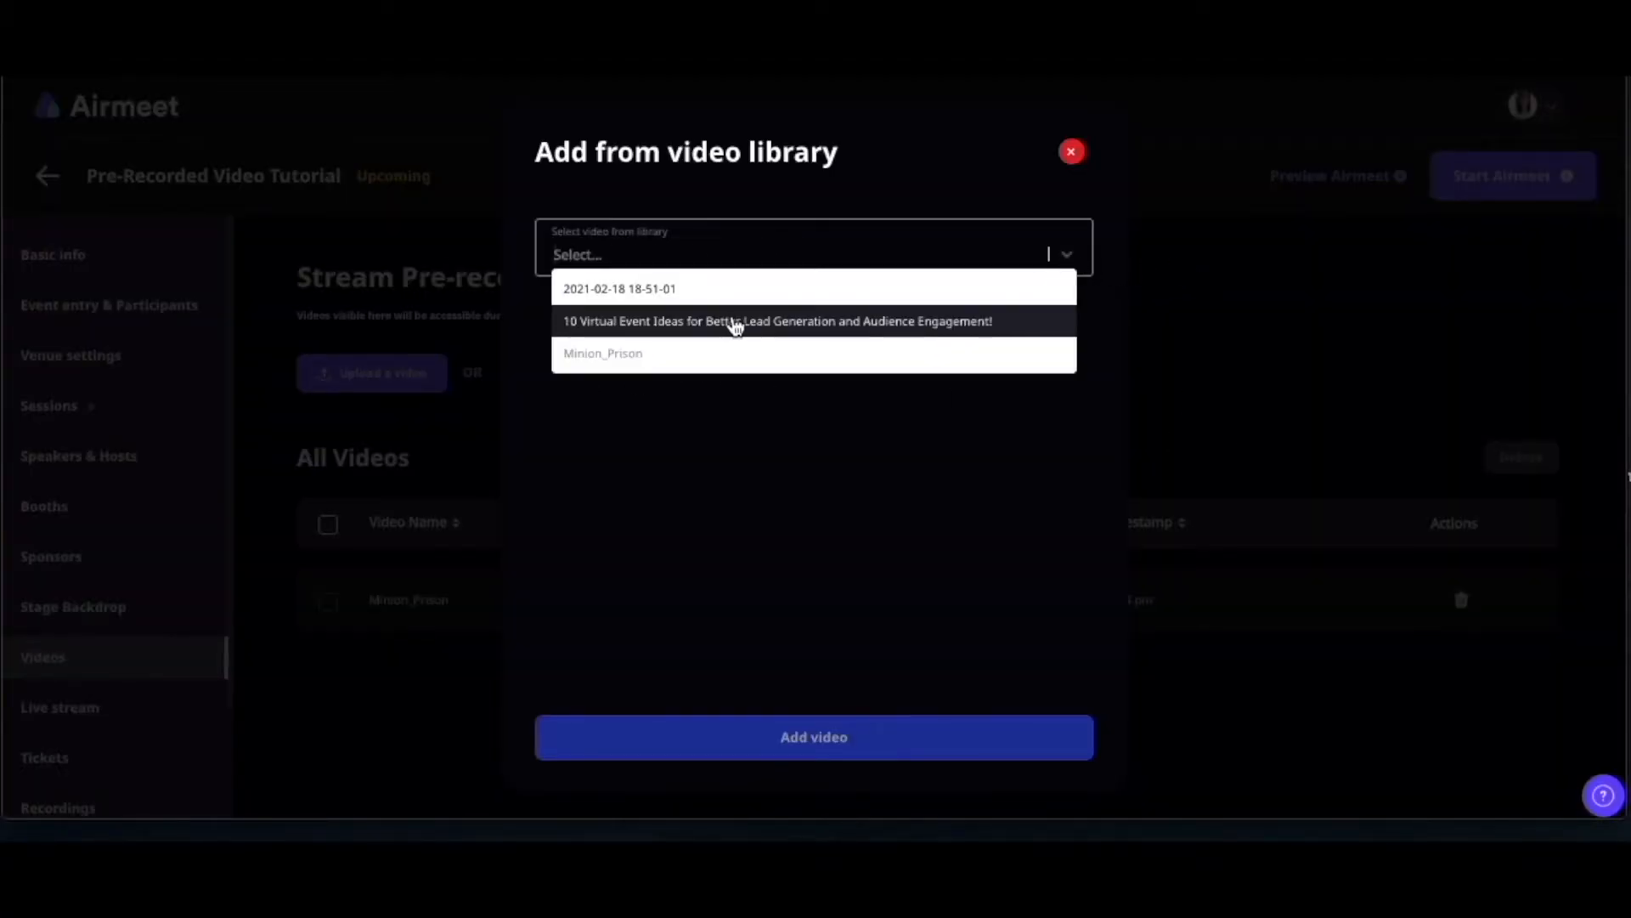
left_click(735, 324)
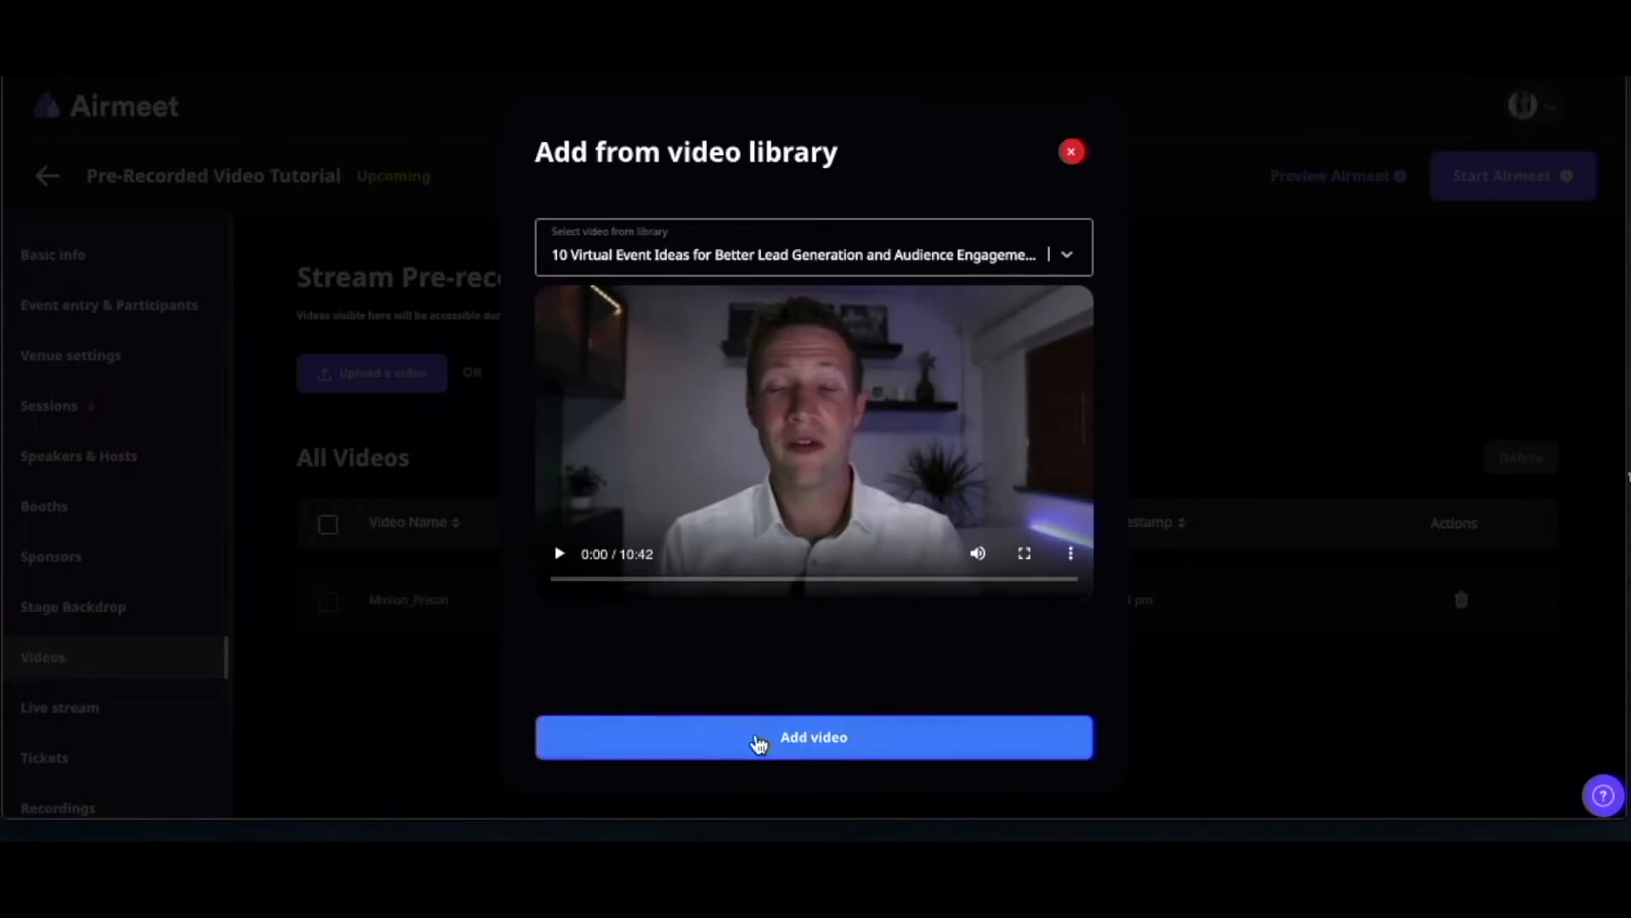
left_click(759, 745)
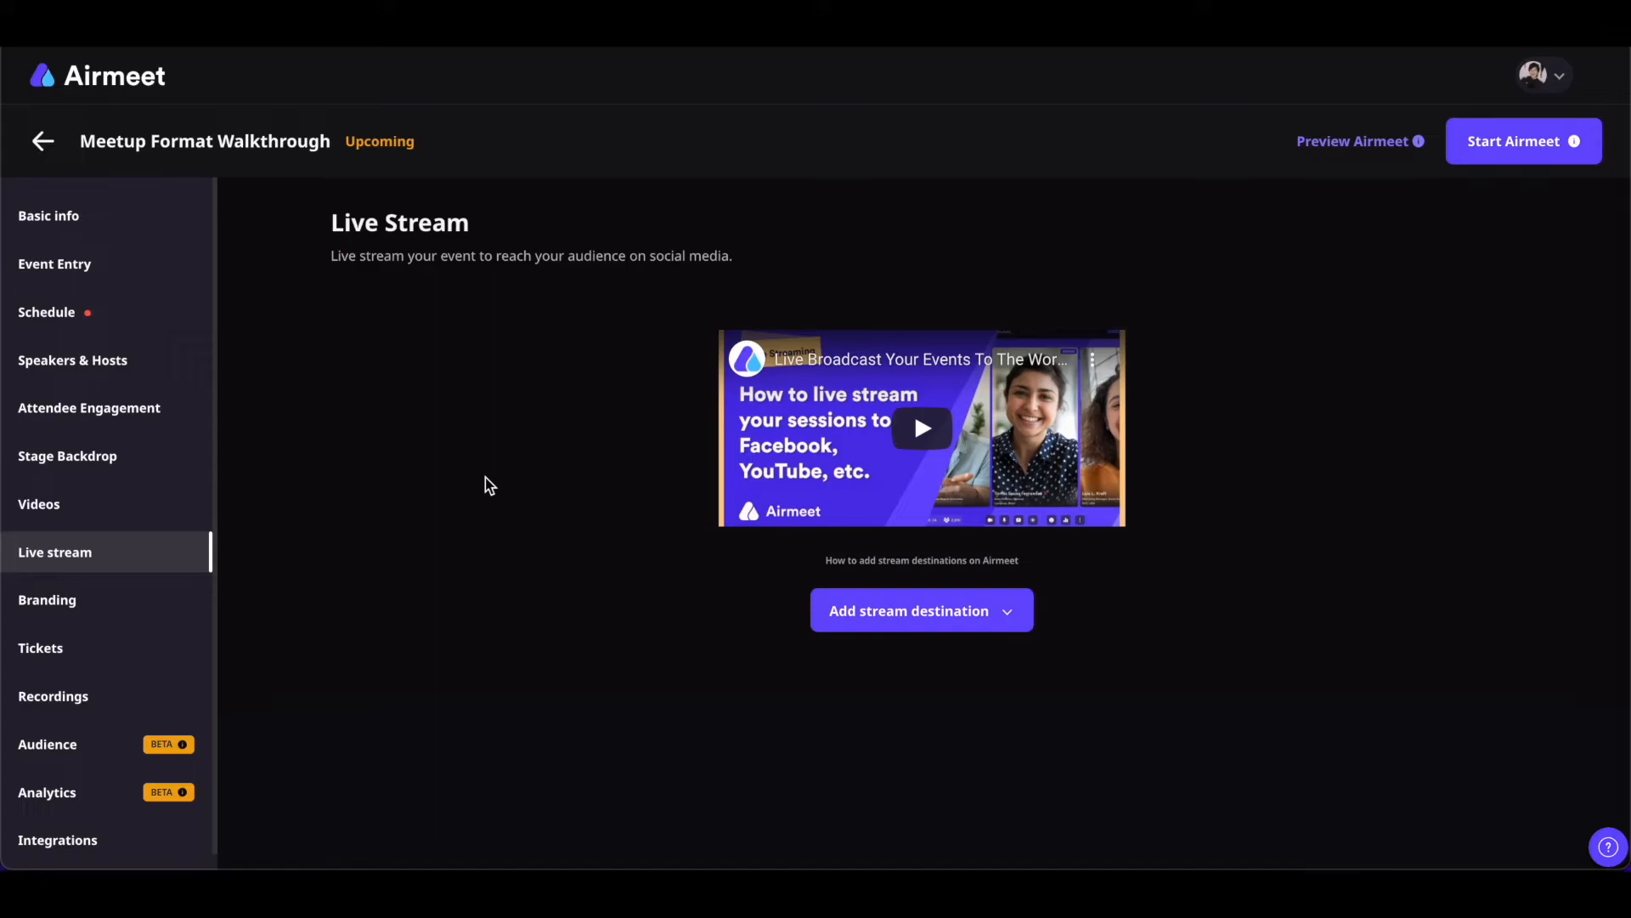
Choose + Add new from the stream destination dropdown on the Live stream page
left_click(1012, 621)
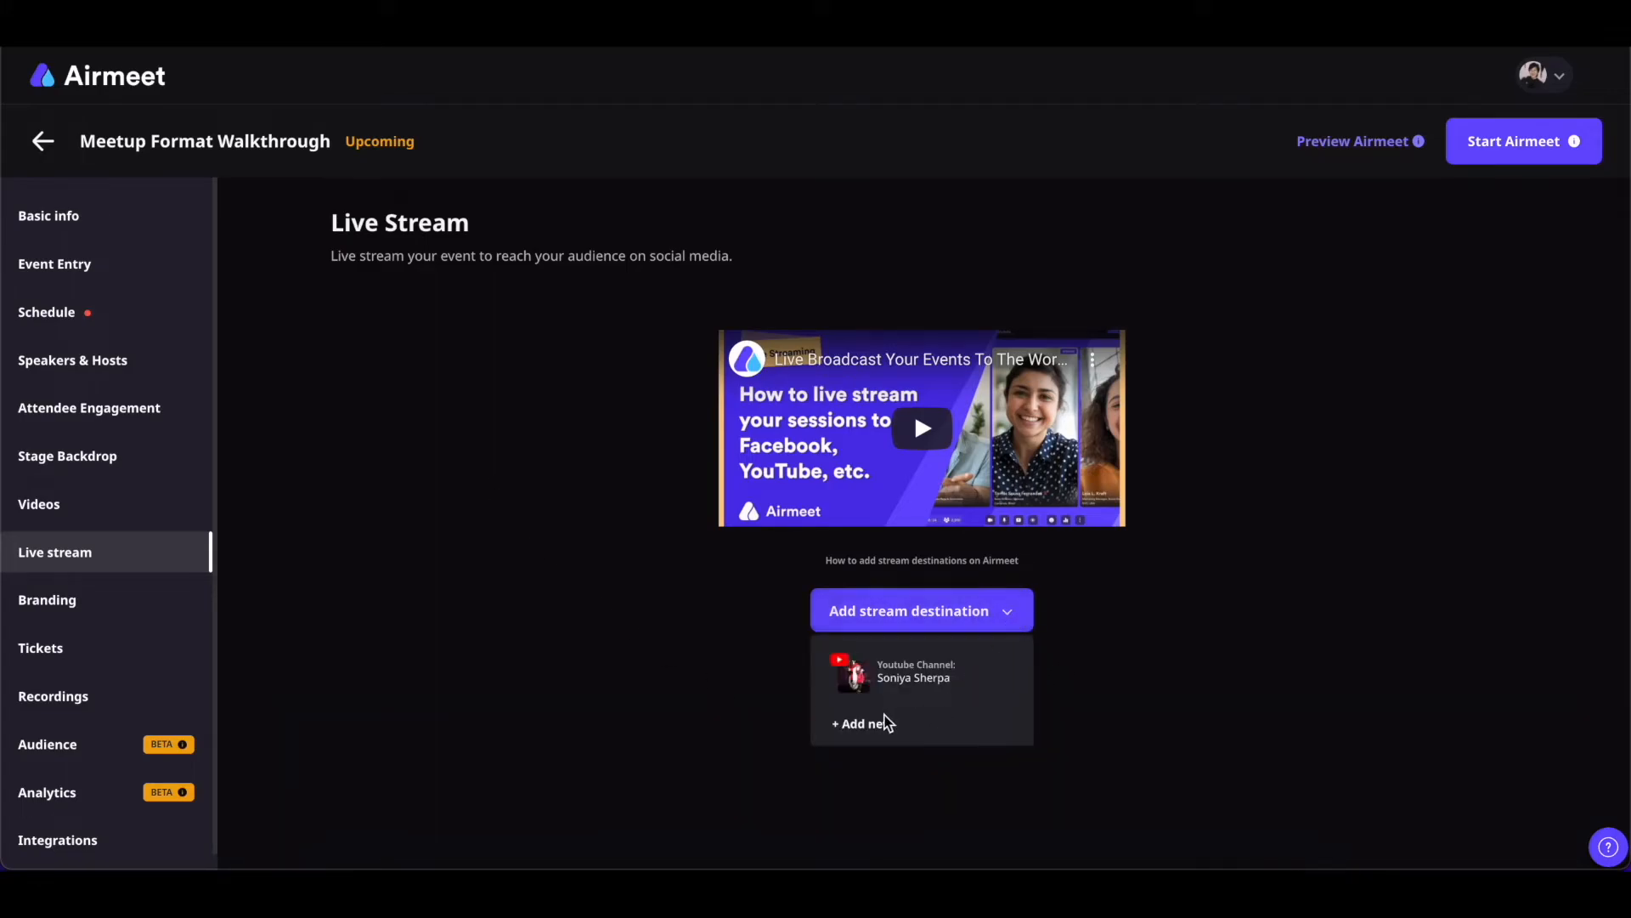
left_click(870, 726)
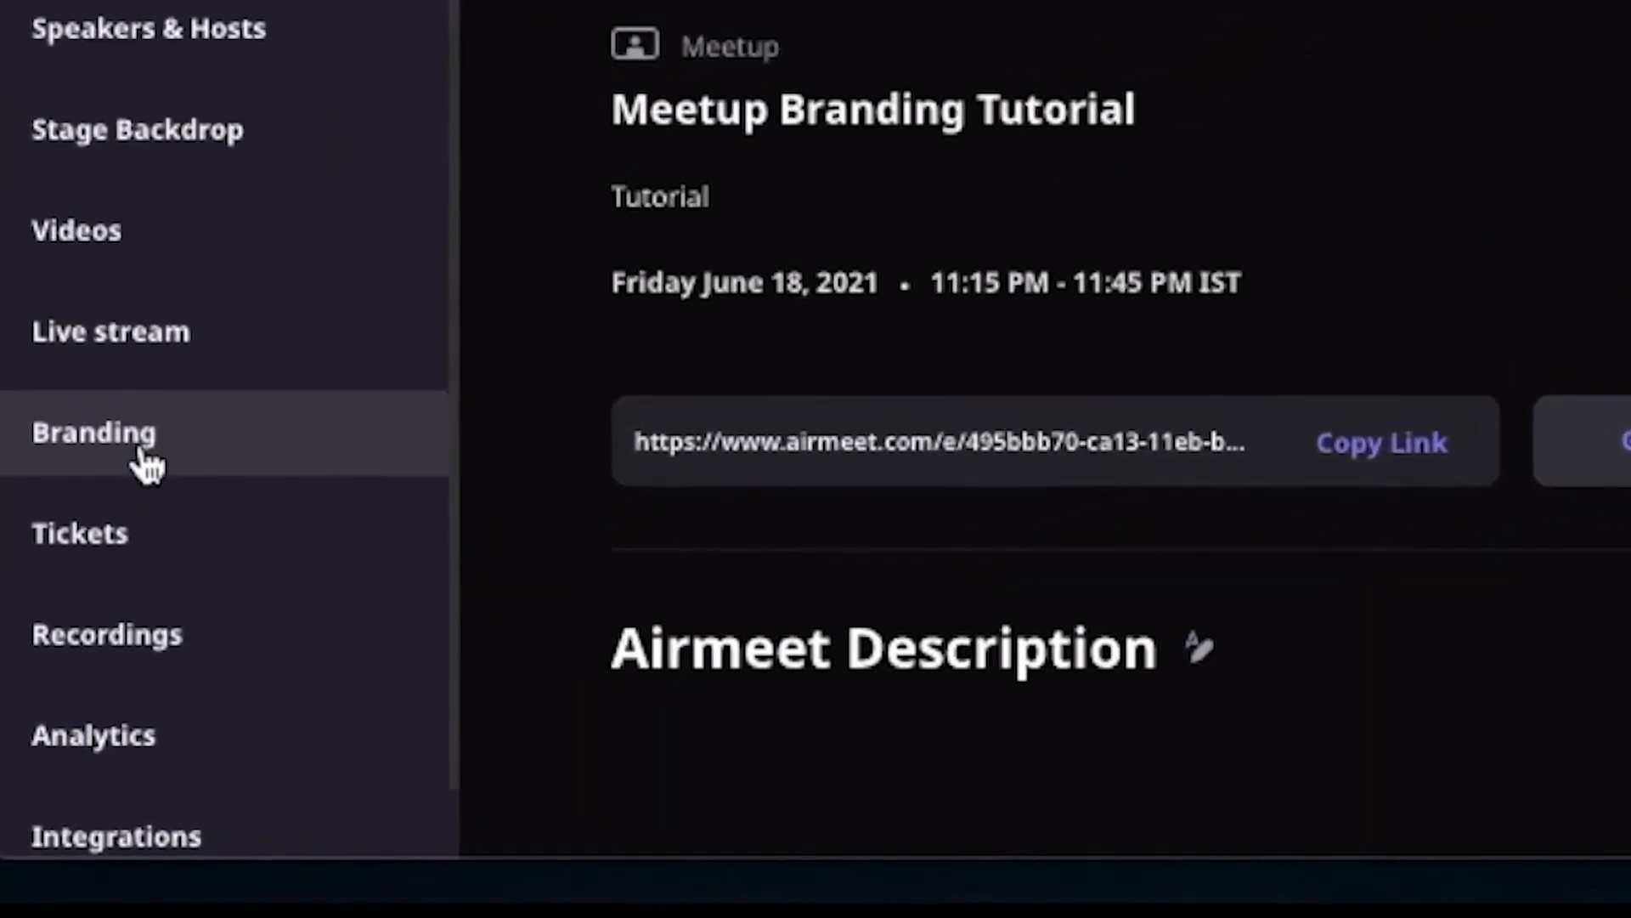
Go to the Branding section to see the Meetup Branding Tutorial reception and sponsor banner
left_click(113, 550)
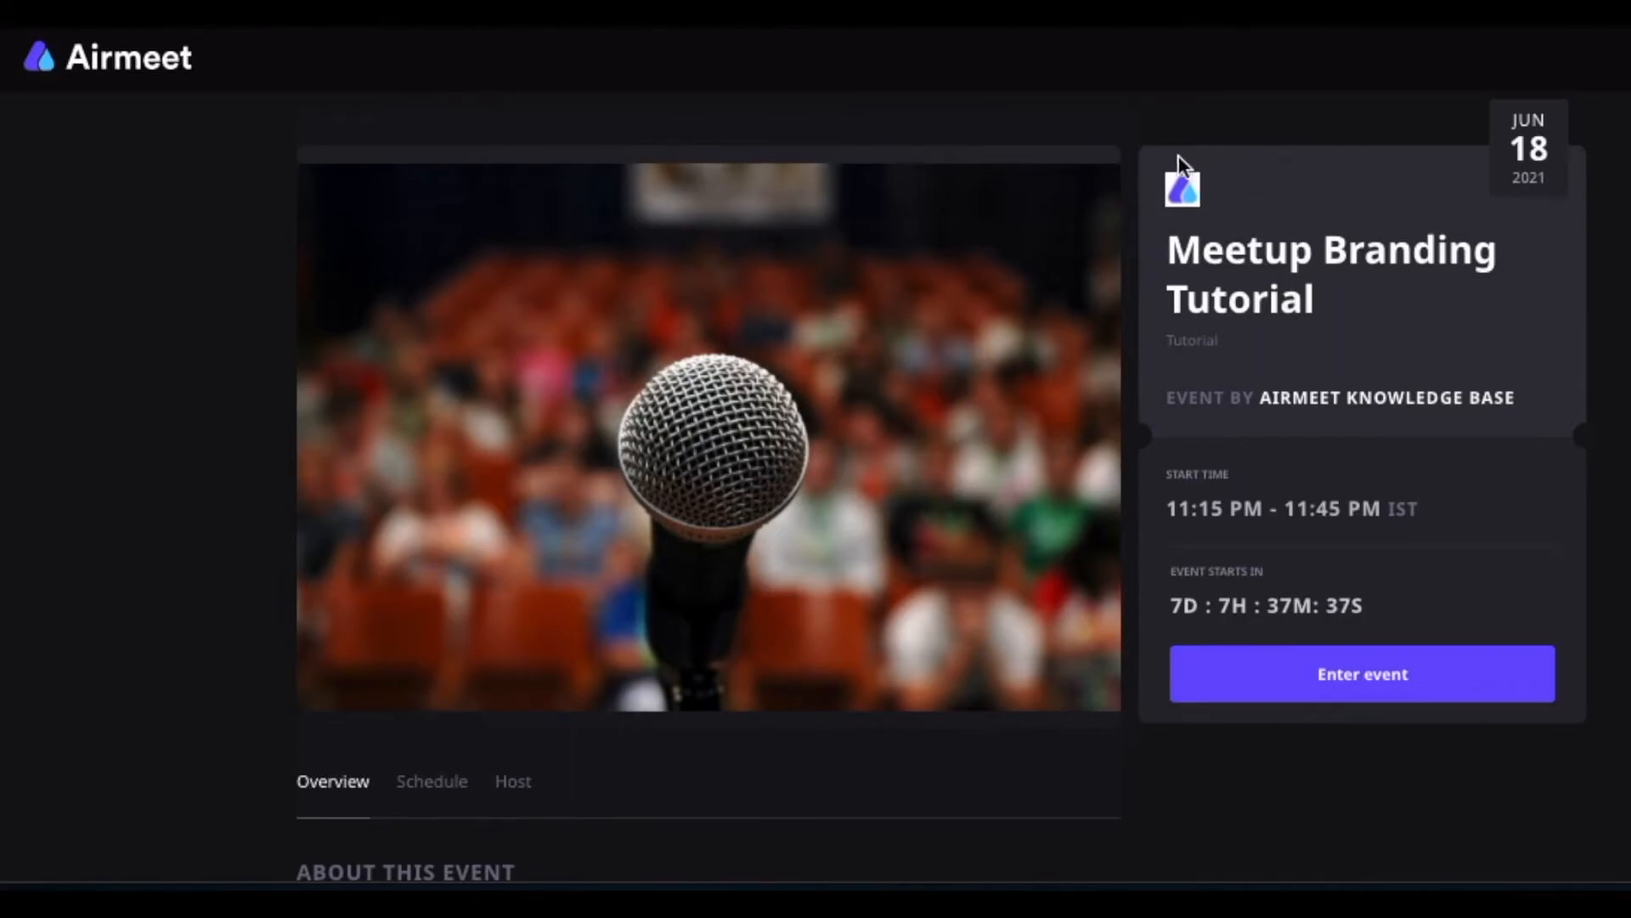
Scroll down through the Meetup Branding Tutorial landing page
scroll(599, 503, "down", 5)
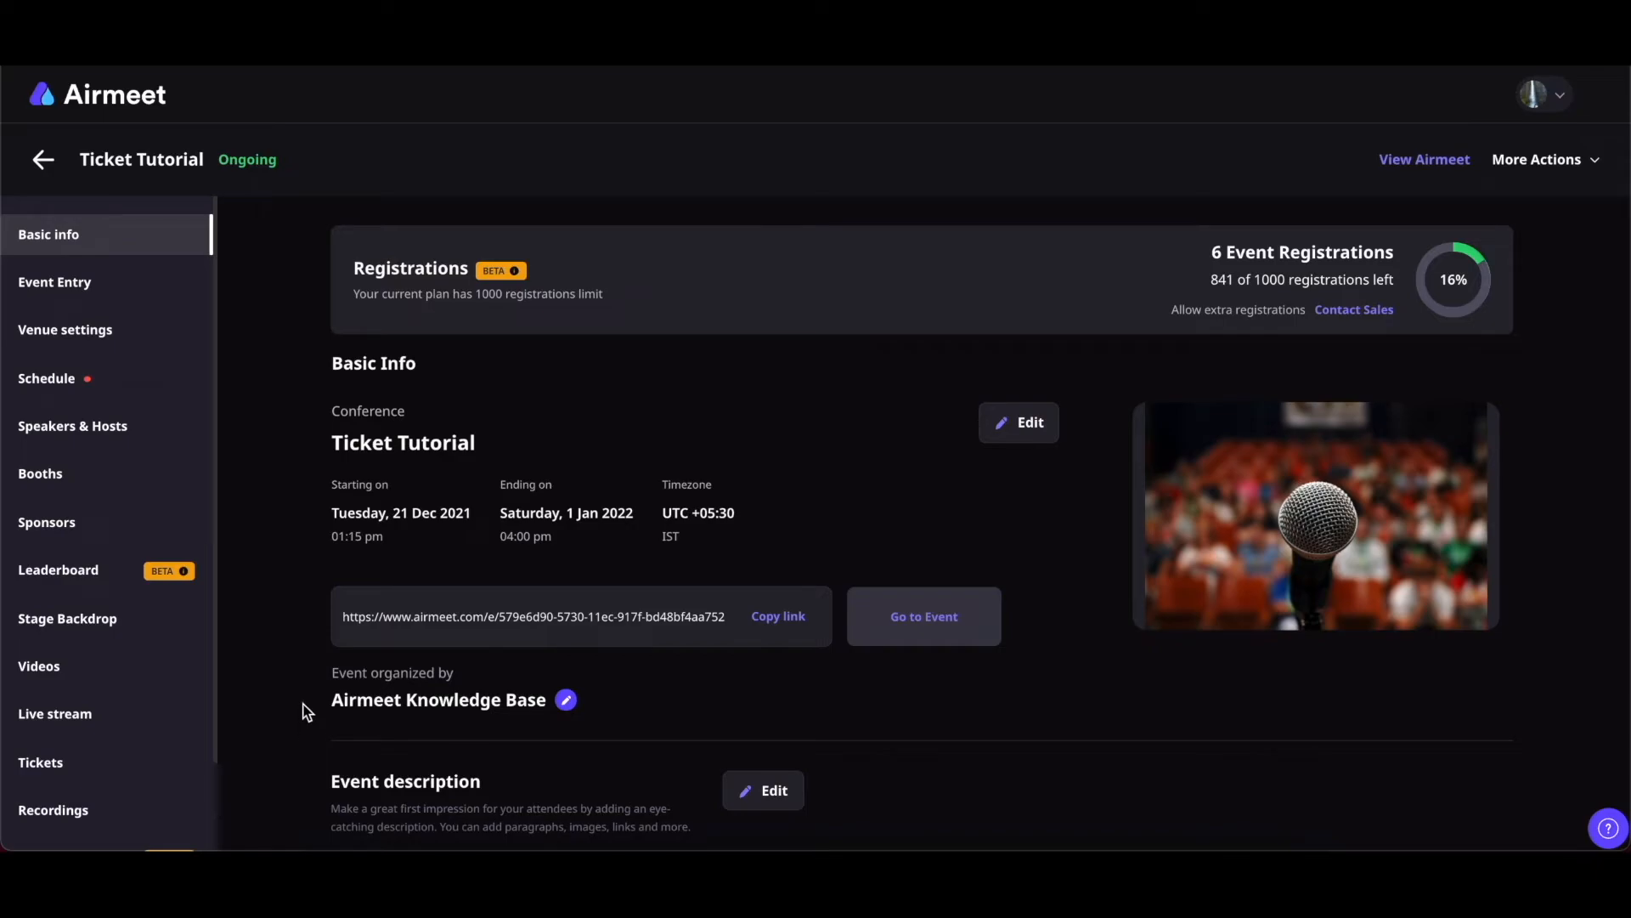
Create a Premium Ticket tier with 10 tickets priced at USD 12
left_click(40, 763)
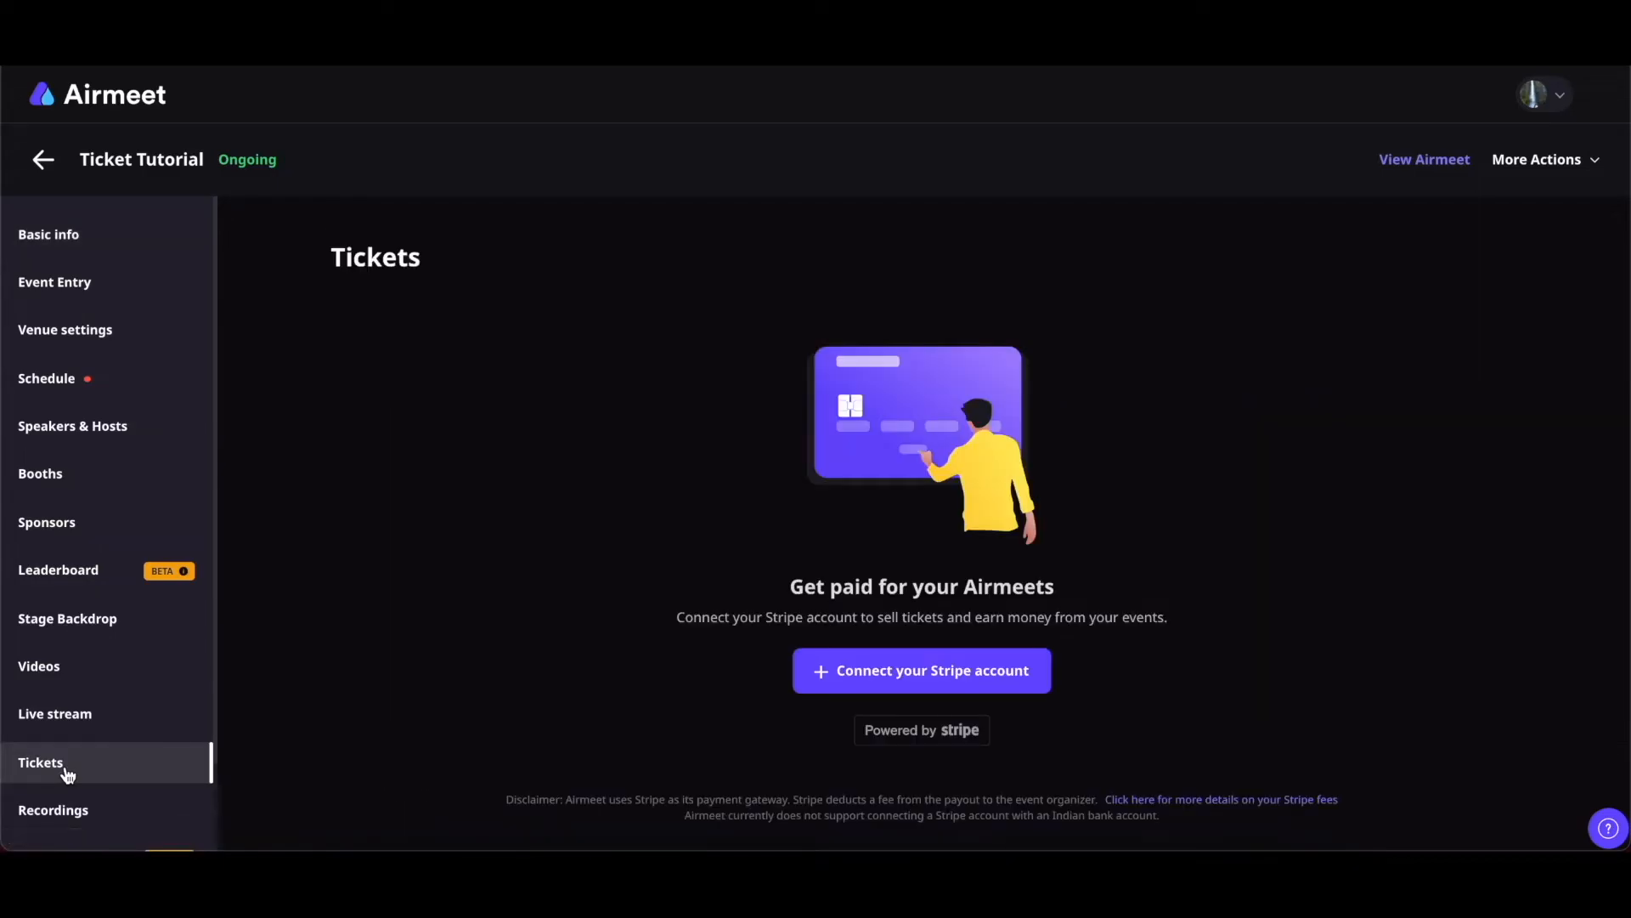
left_click(934, 671)
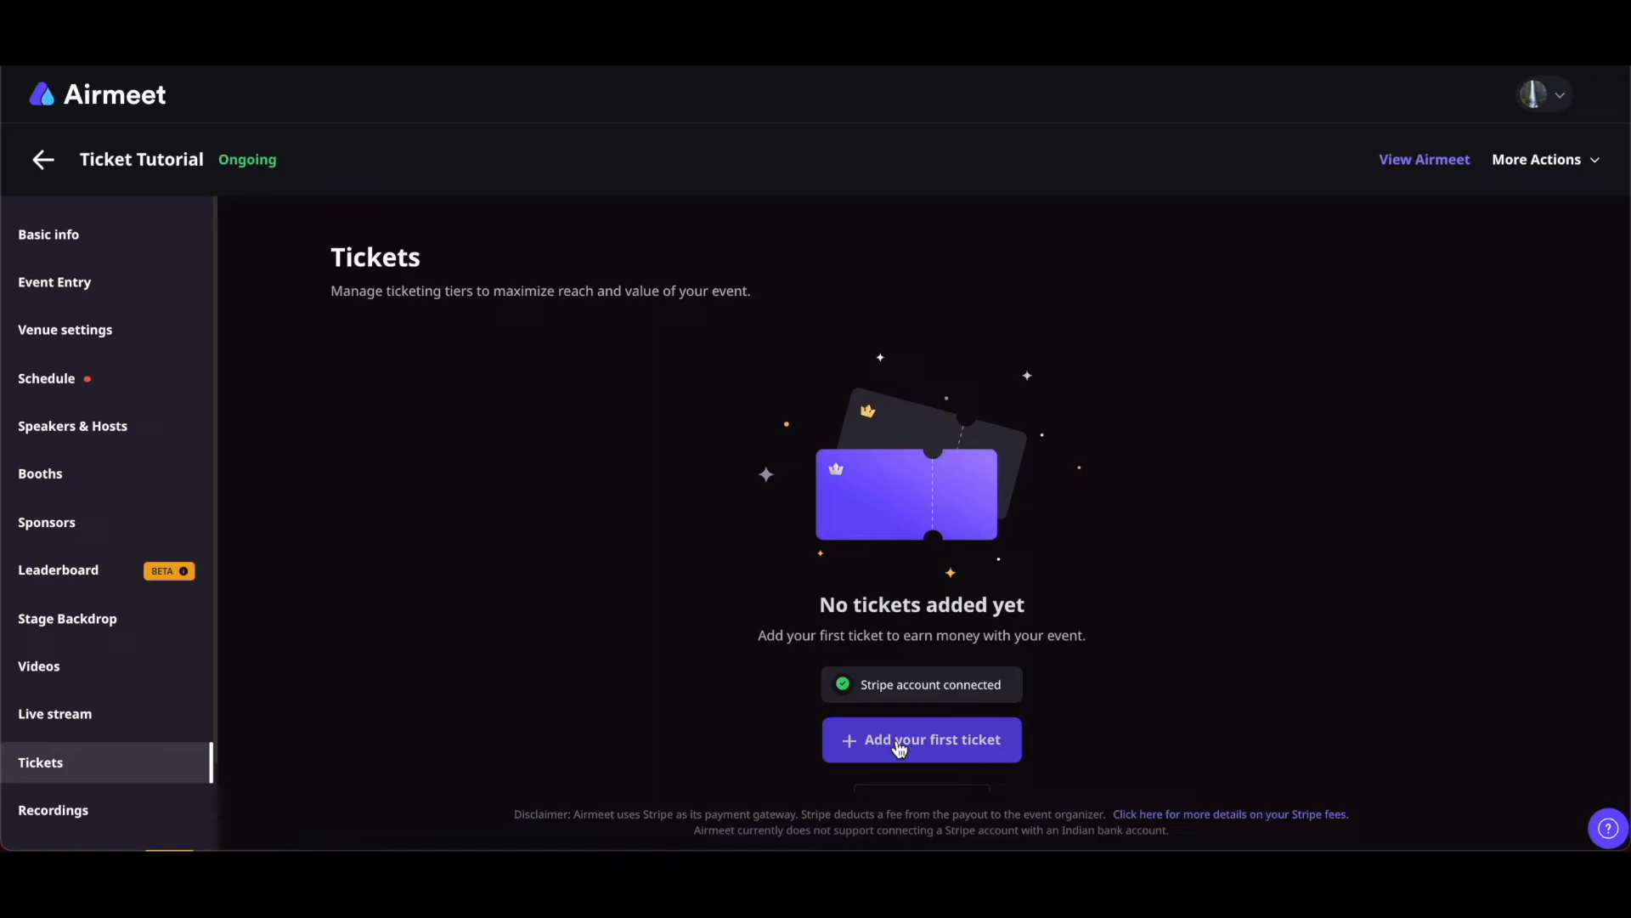
left_click(900, 748)
left_click(748, 288)
type("Premium Ticket")
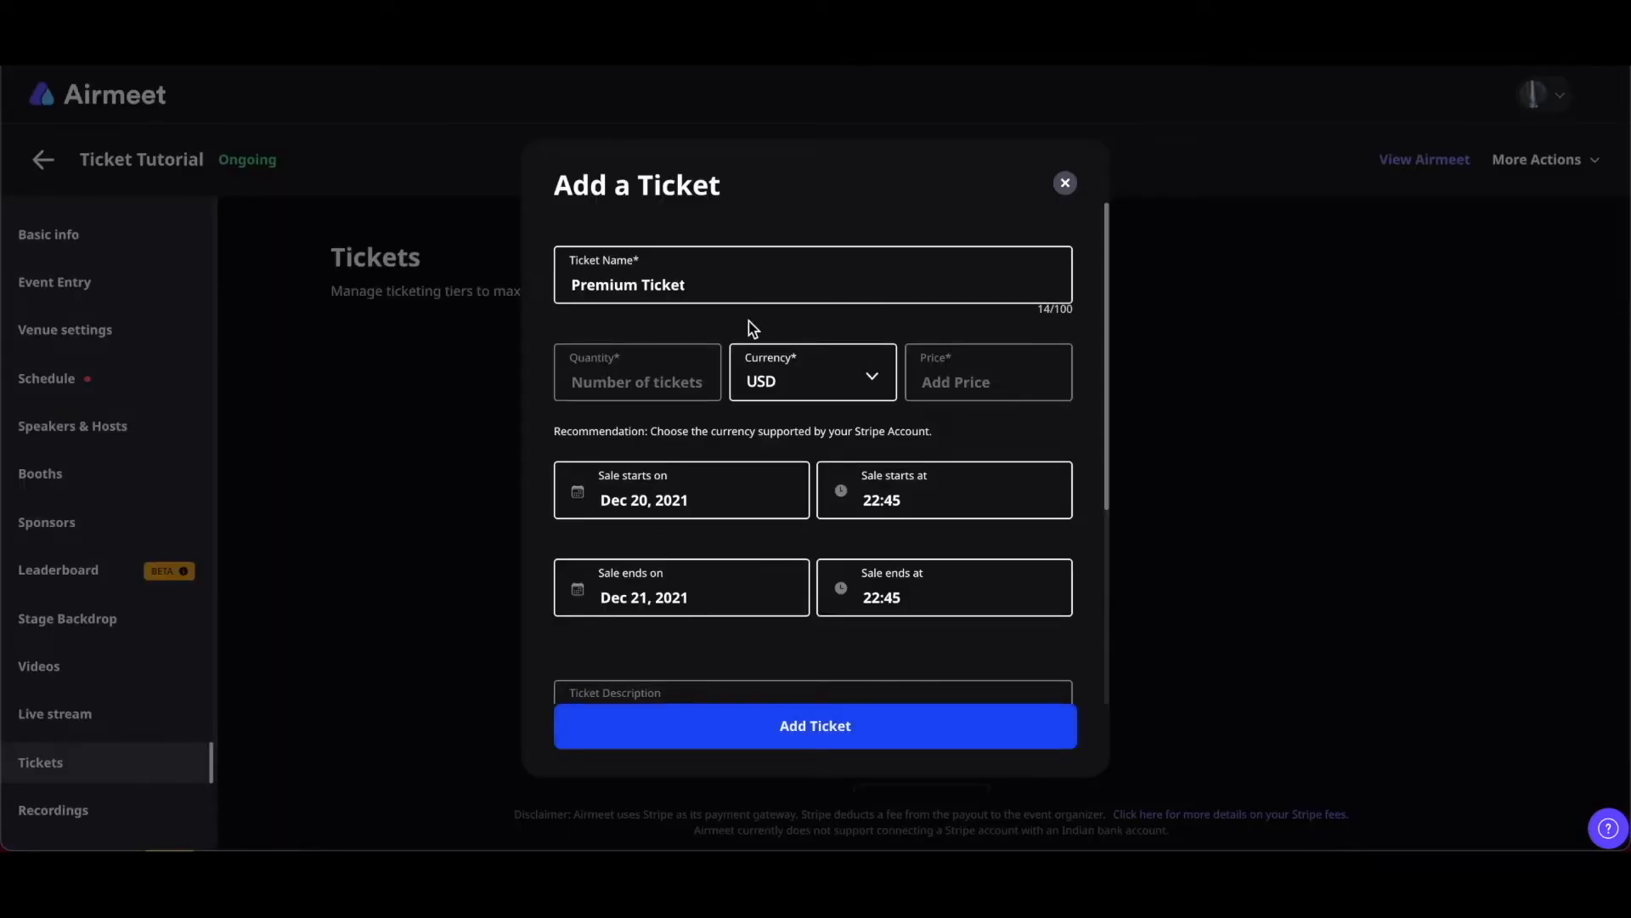
left_click(651, 381)
type("10")
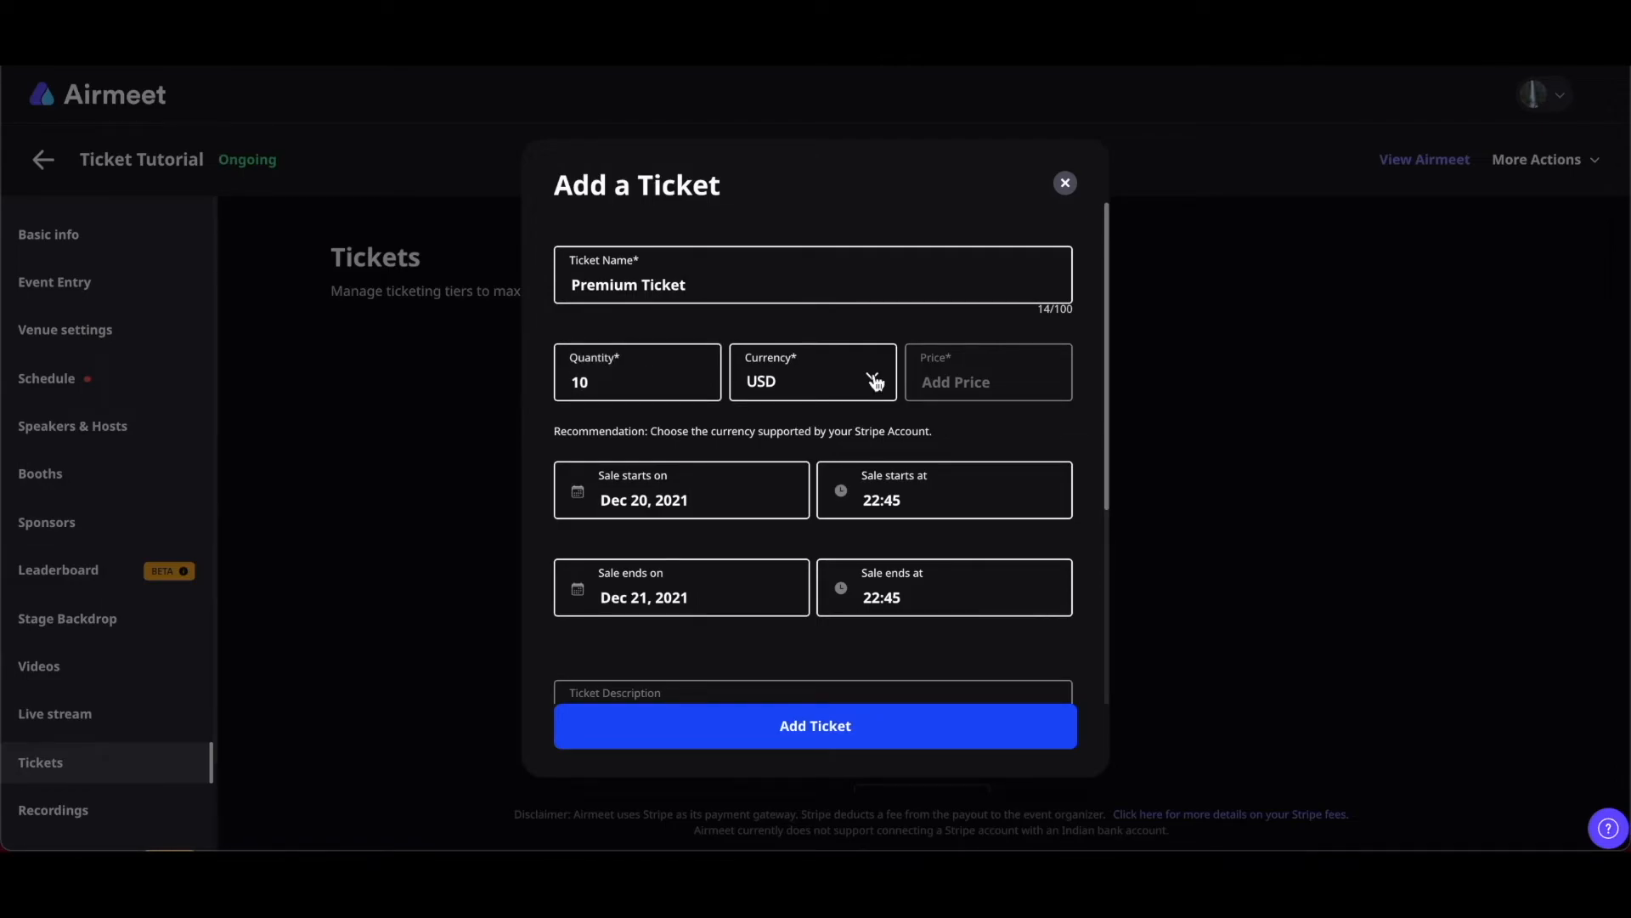
left_click(875, 382)
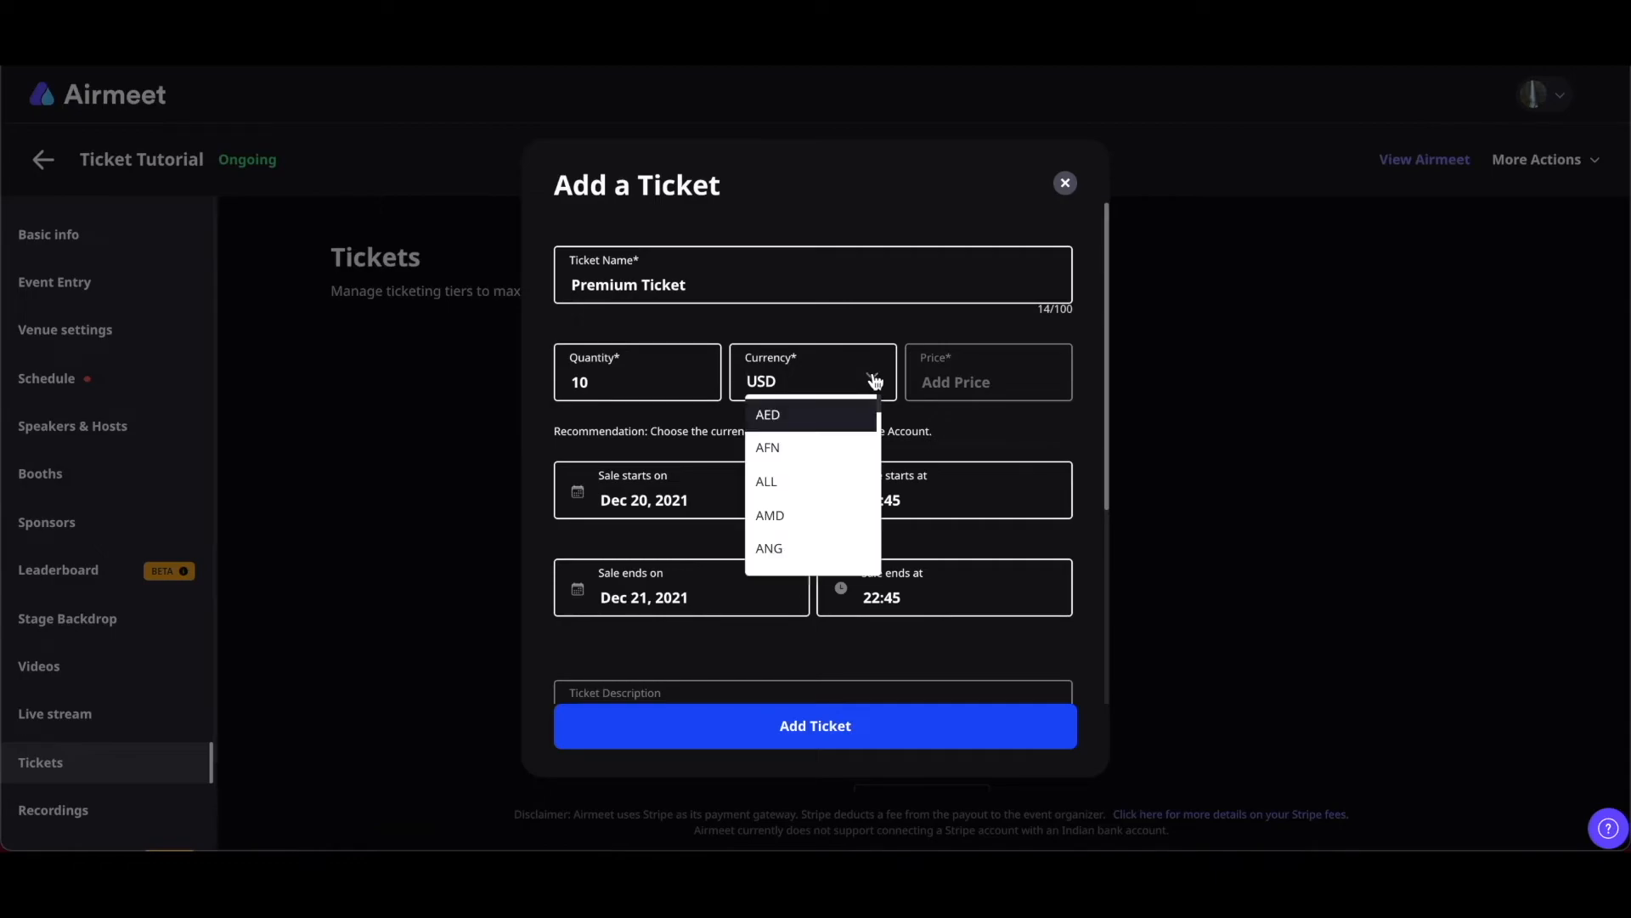
left_click(875, 381)
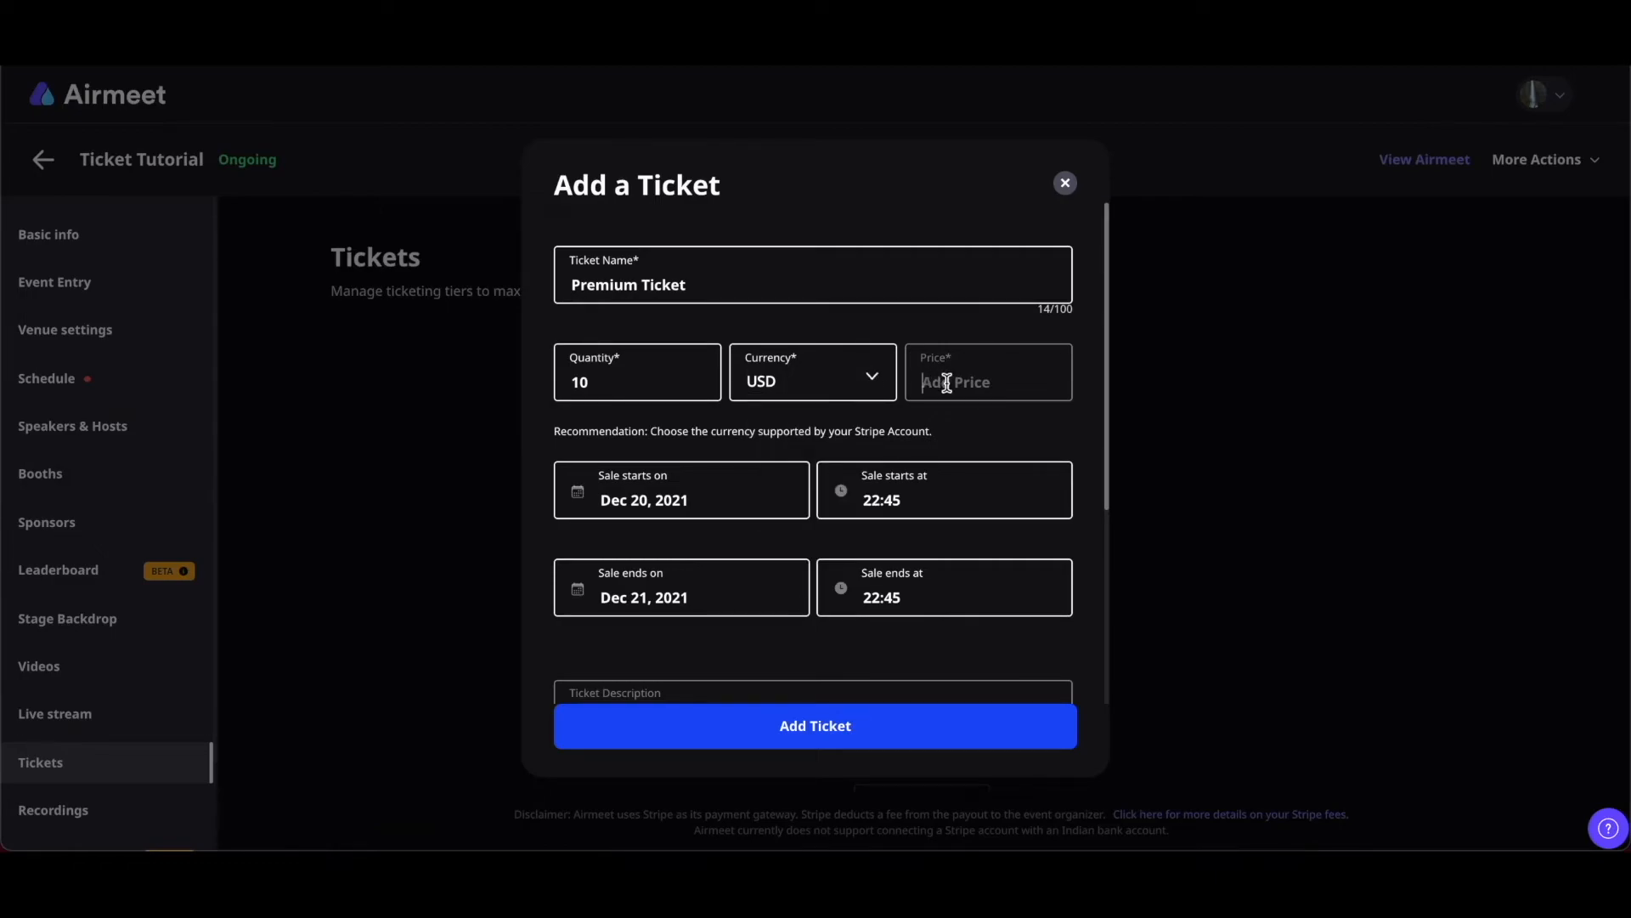
left_click(947, 383)
type("12")
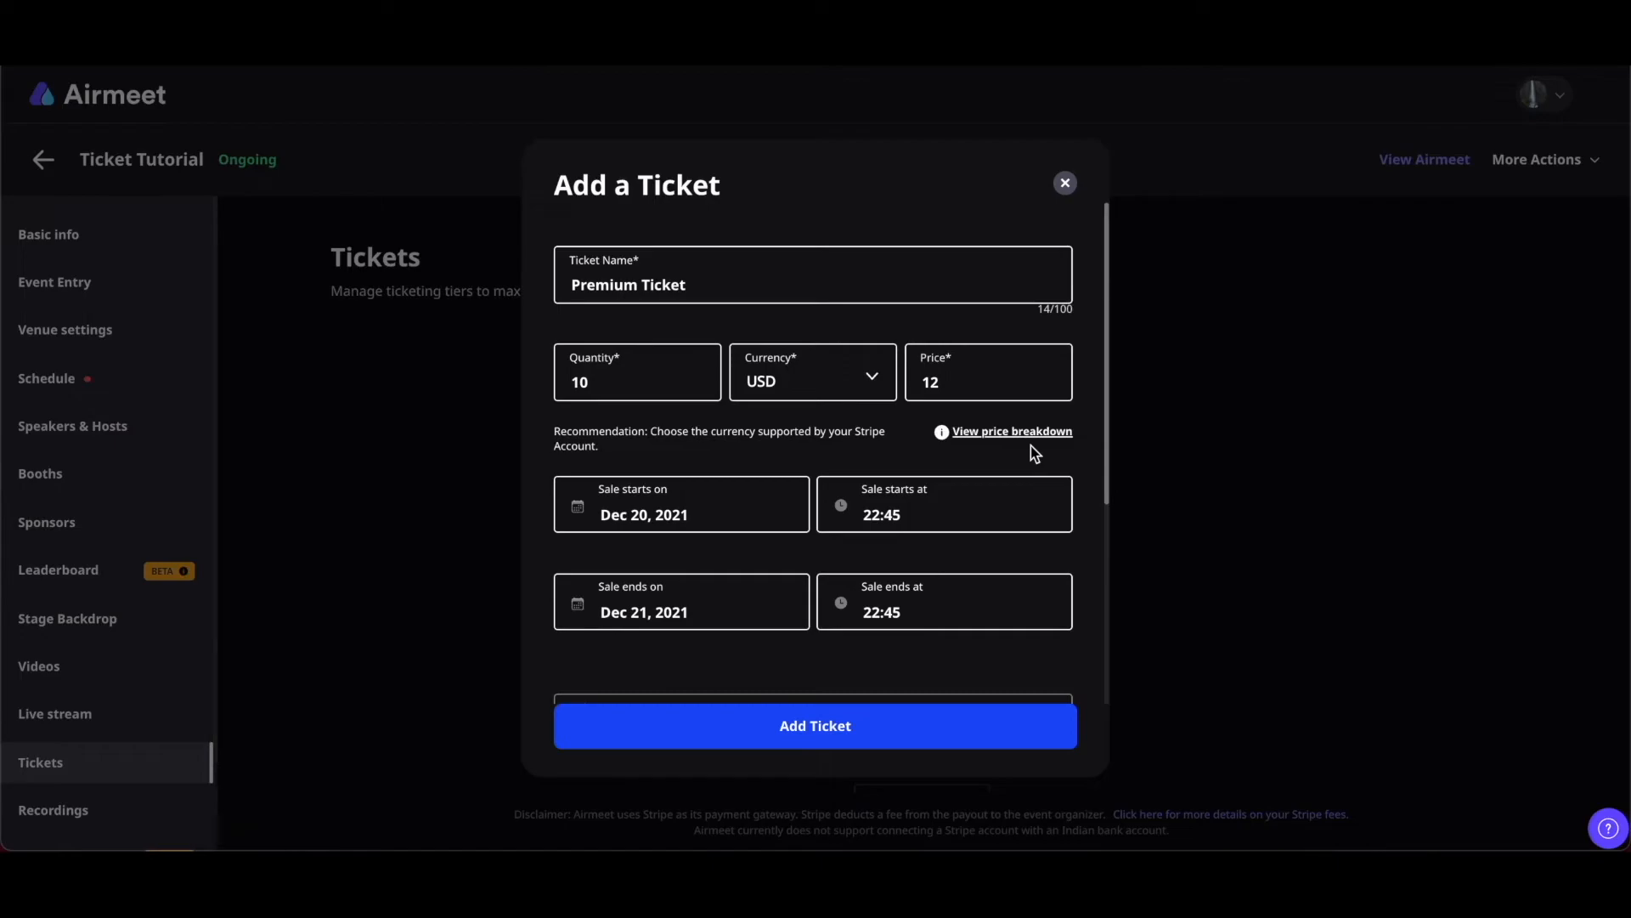
Keep the 20 Dec sale start and 22:45 end time, and save the Premium Ticket
scroll(1032, 445, "down", 2)
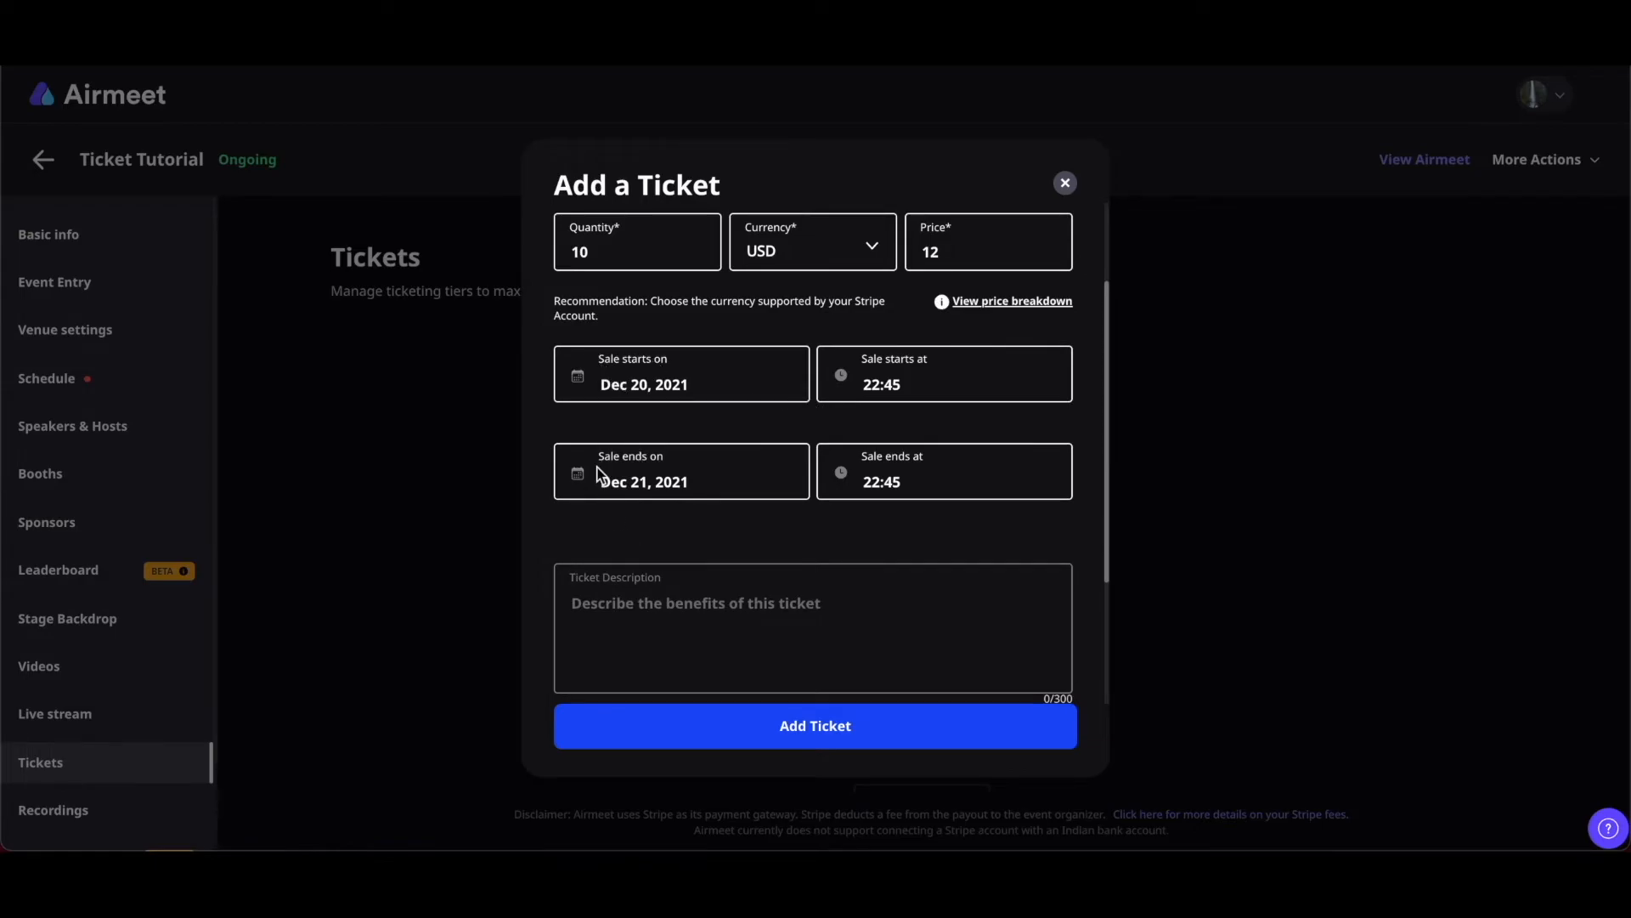
left_click(692, 384)
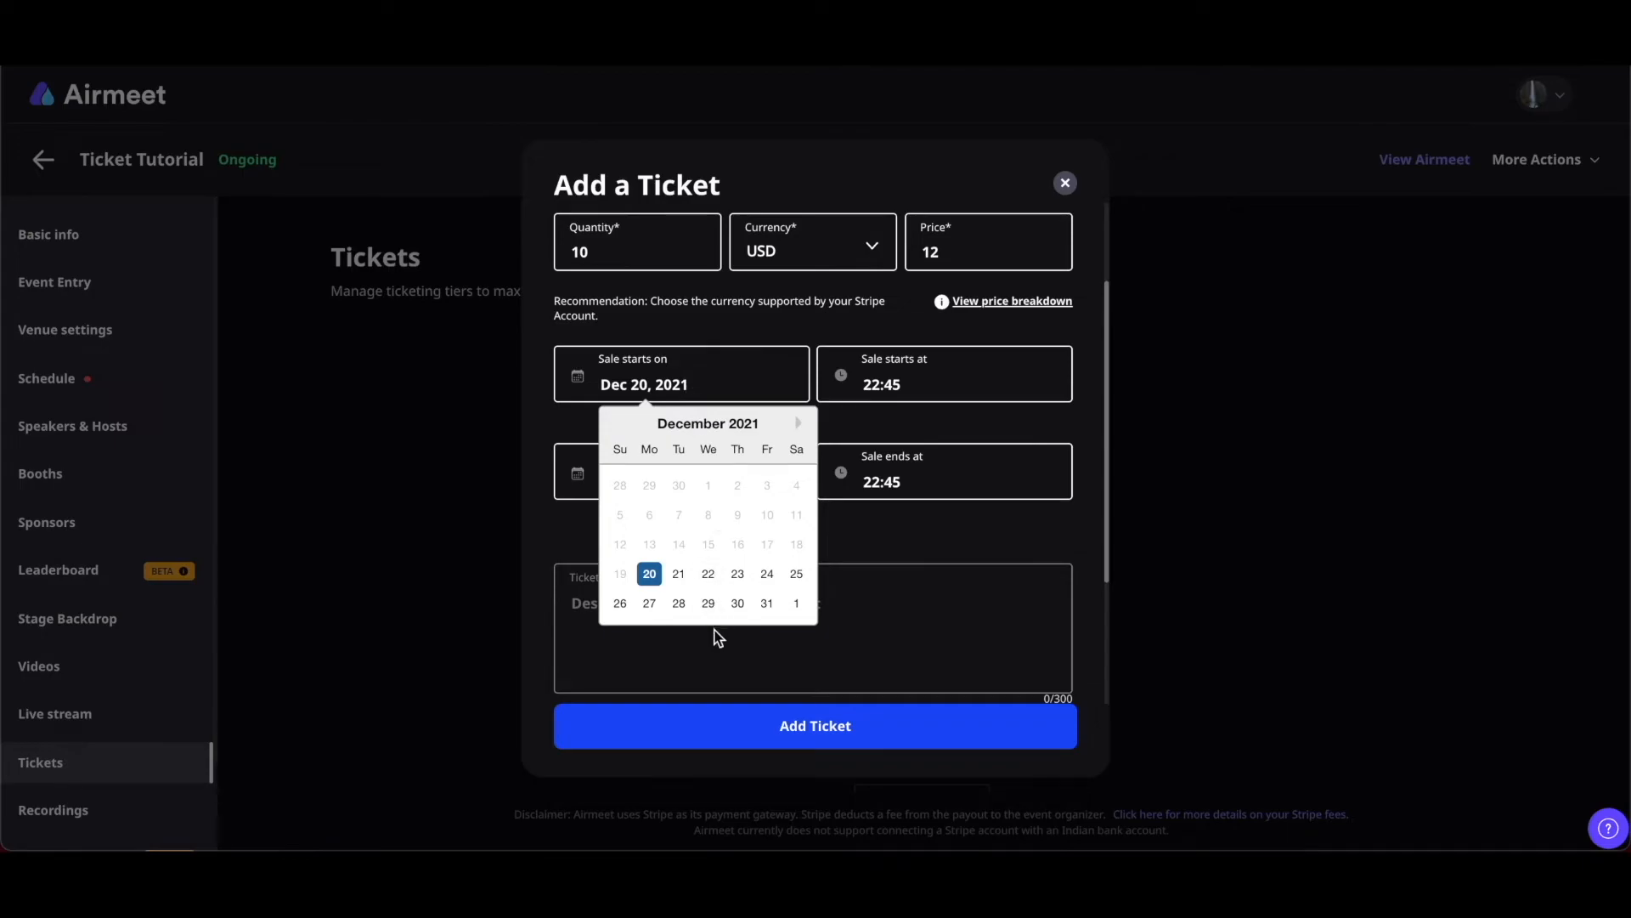
left_click(1243, 469)
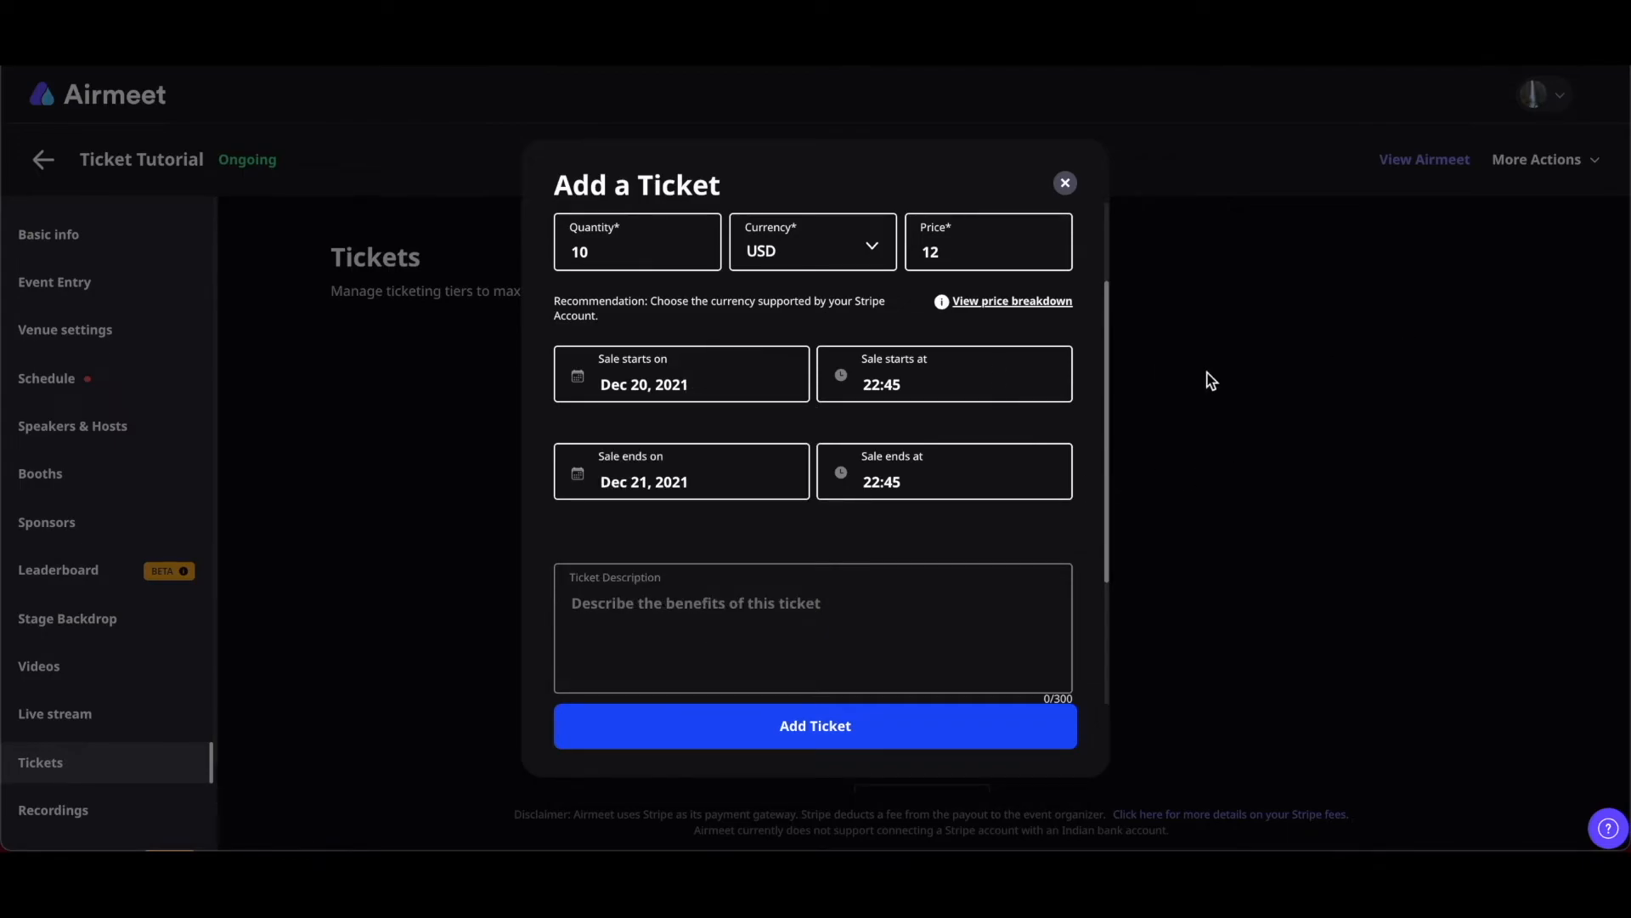
left_click(930, 486)
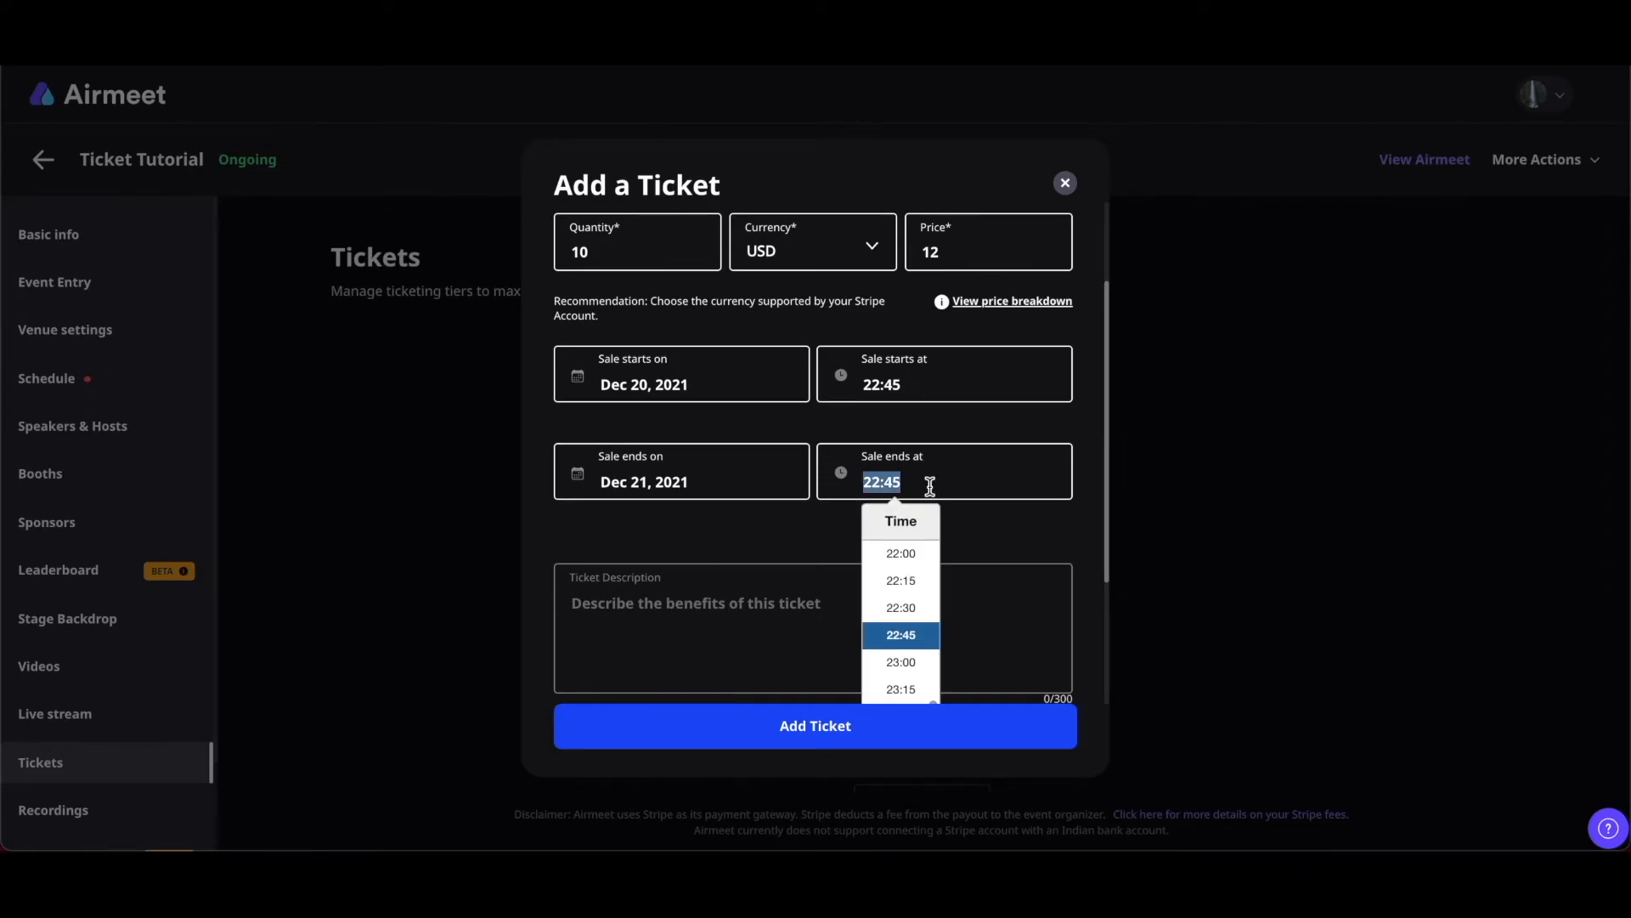
left_click(1327, 377)
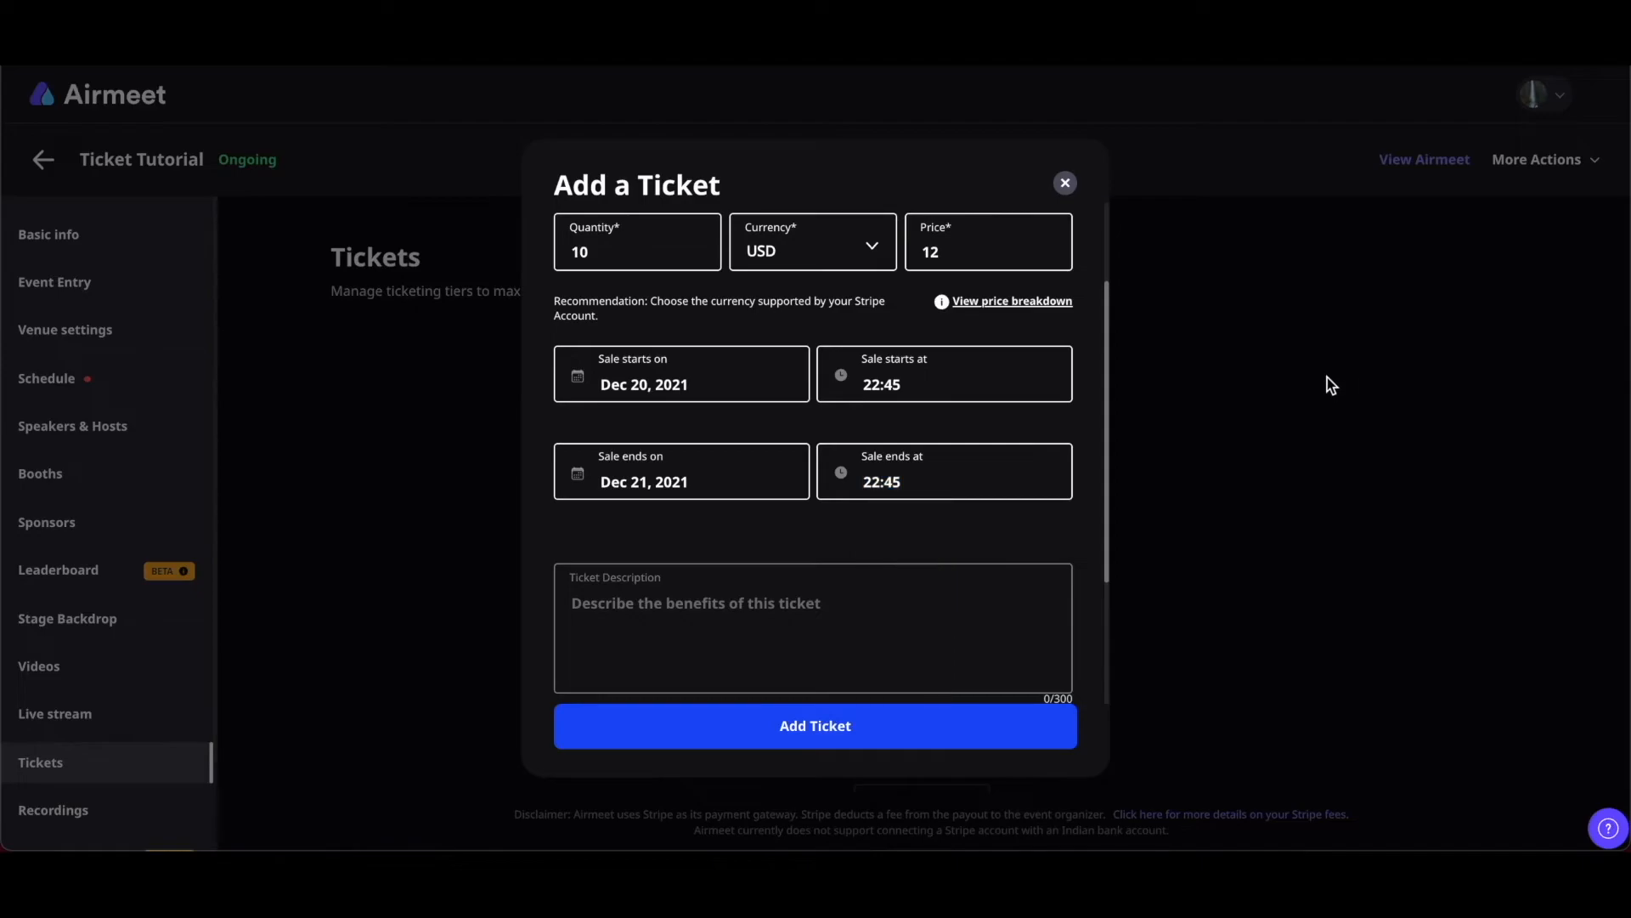
scroll(867, 532, "down", 3)
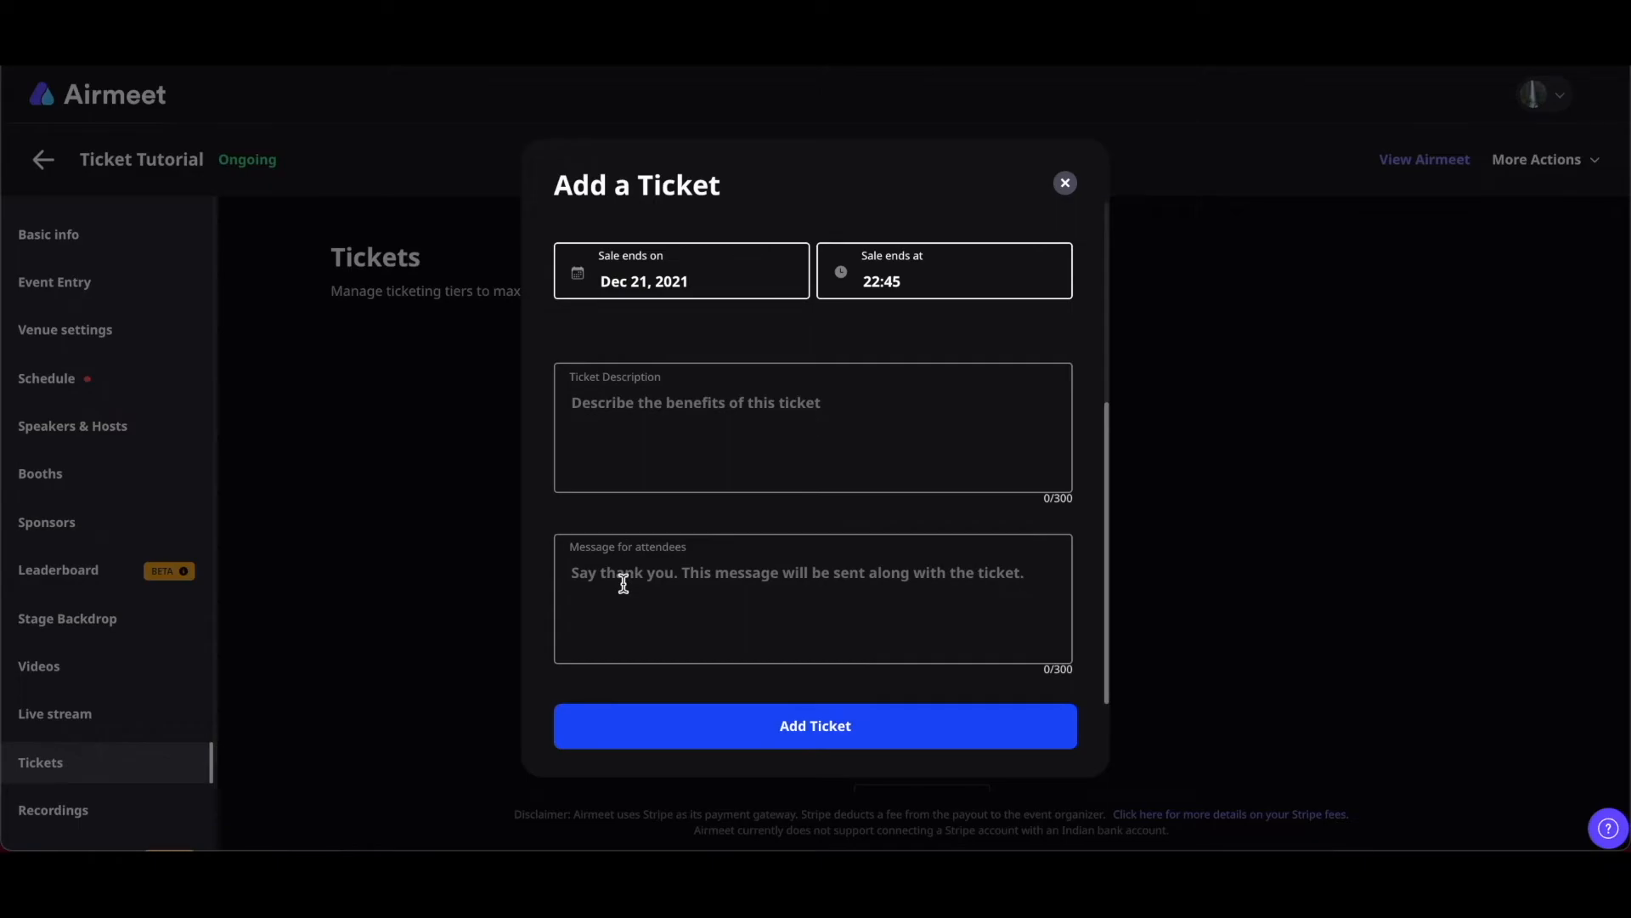
left_click(797, 741)
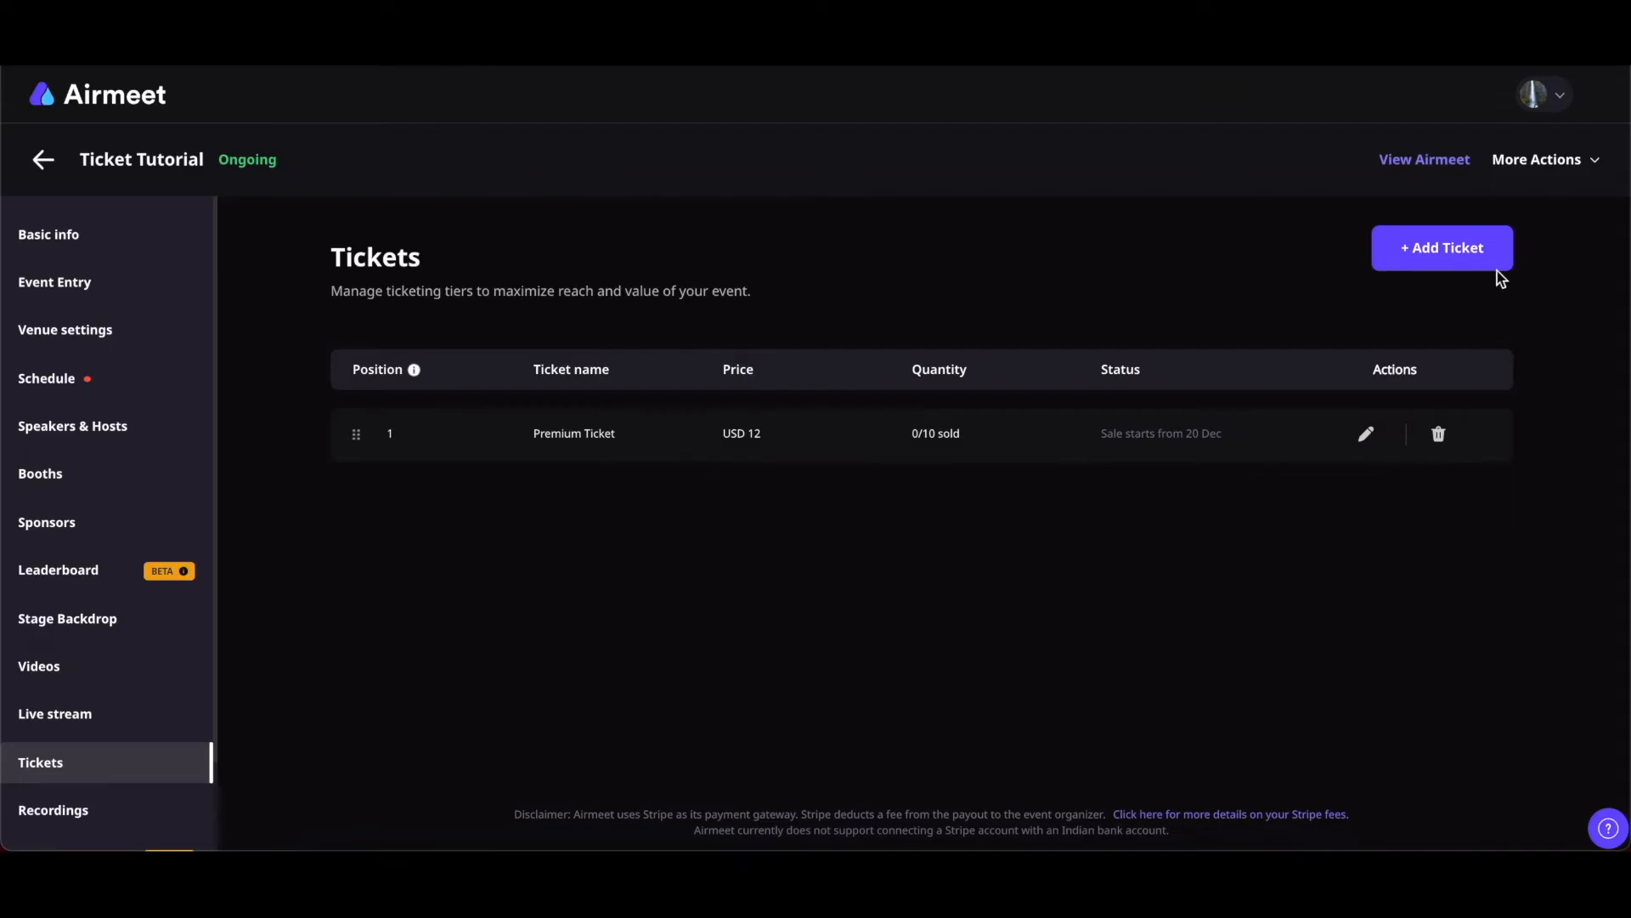
Price the Early Bird Ticket at USD 6 and save the tier
left_click(1459, 257)
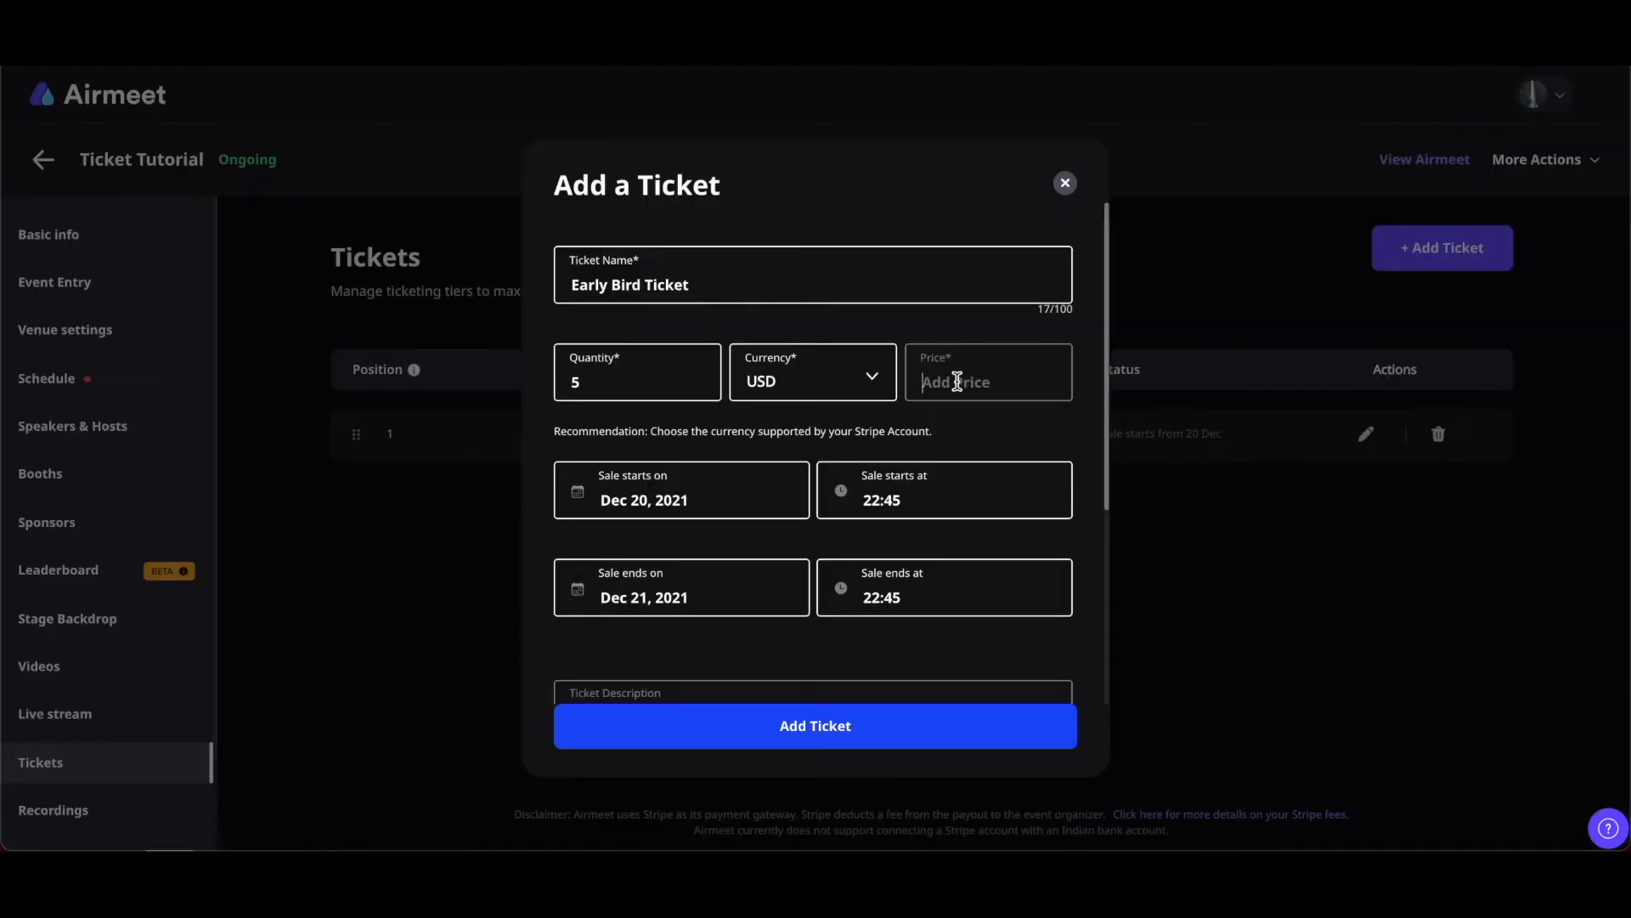
type("6")
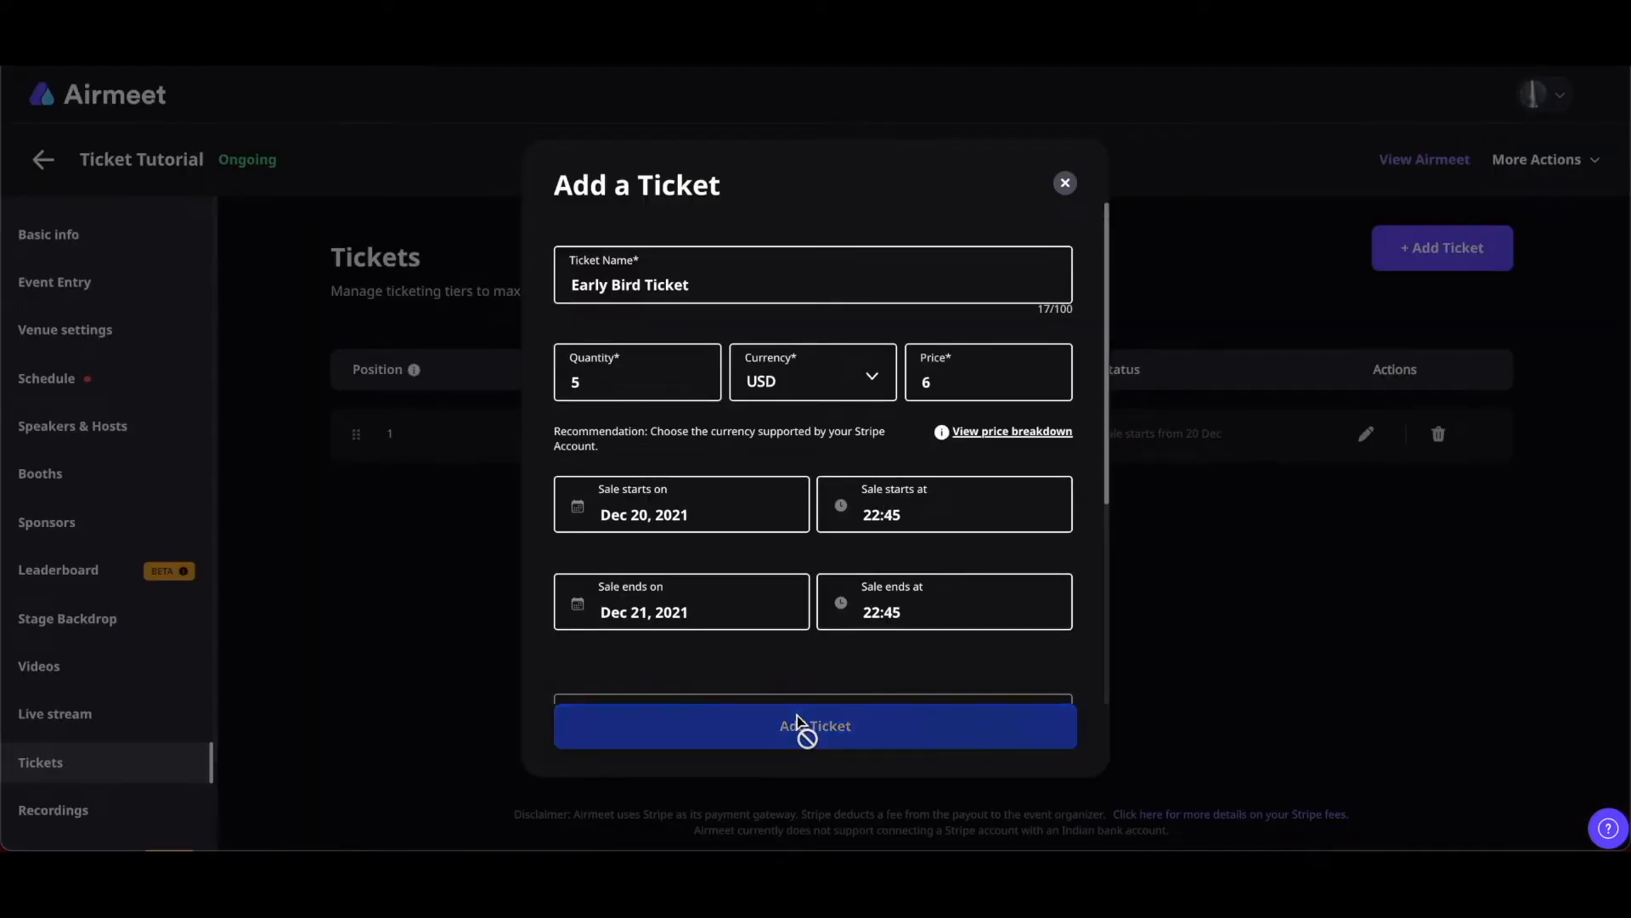
left_click(798, 725)
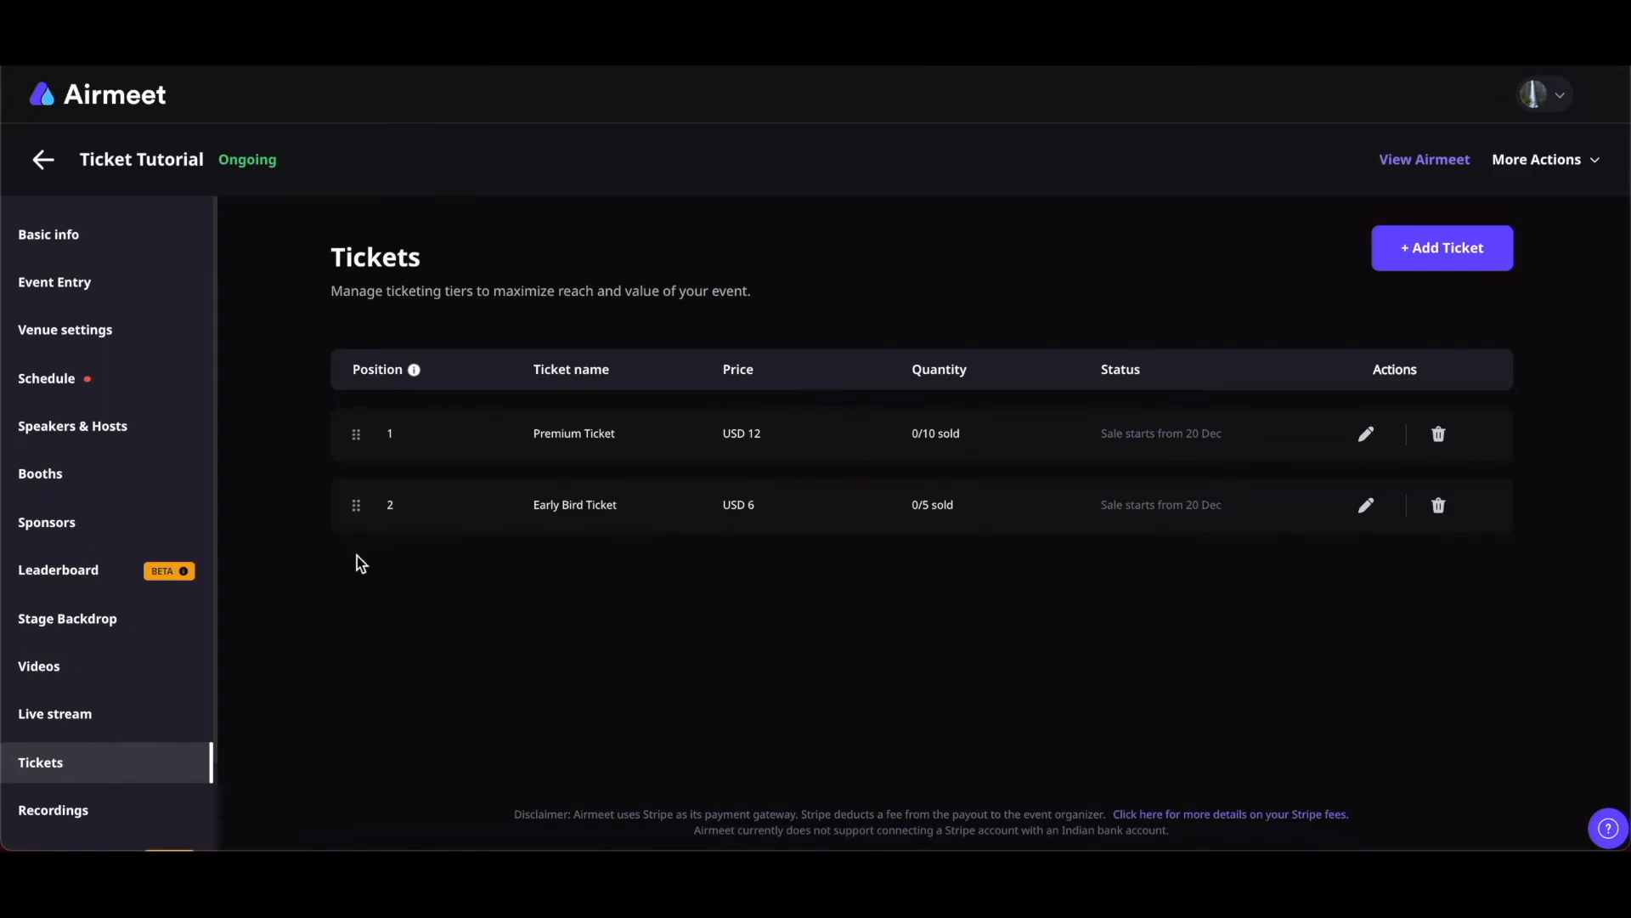
Move Early Bird Ticket above Premium Ticket, then re-save its ticket details twice
left_click_drag(357, 510, 358, 430)
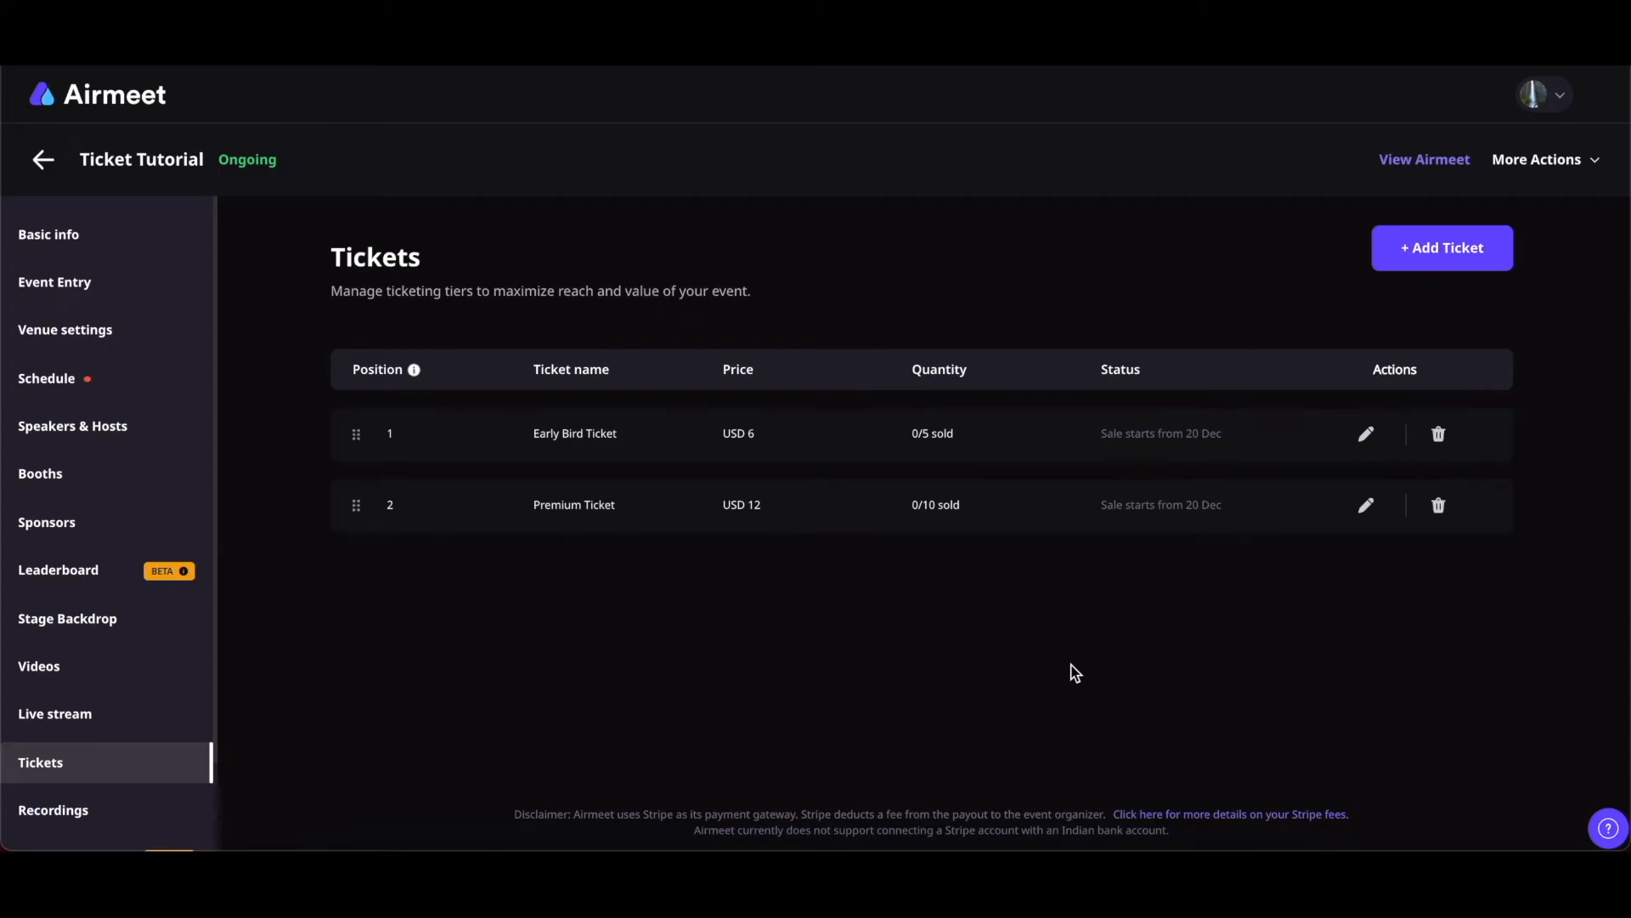
left_click(1366, 434)
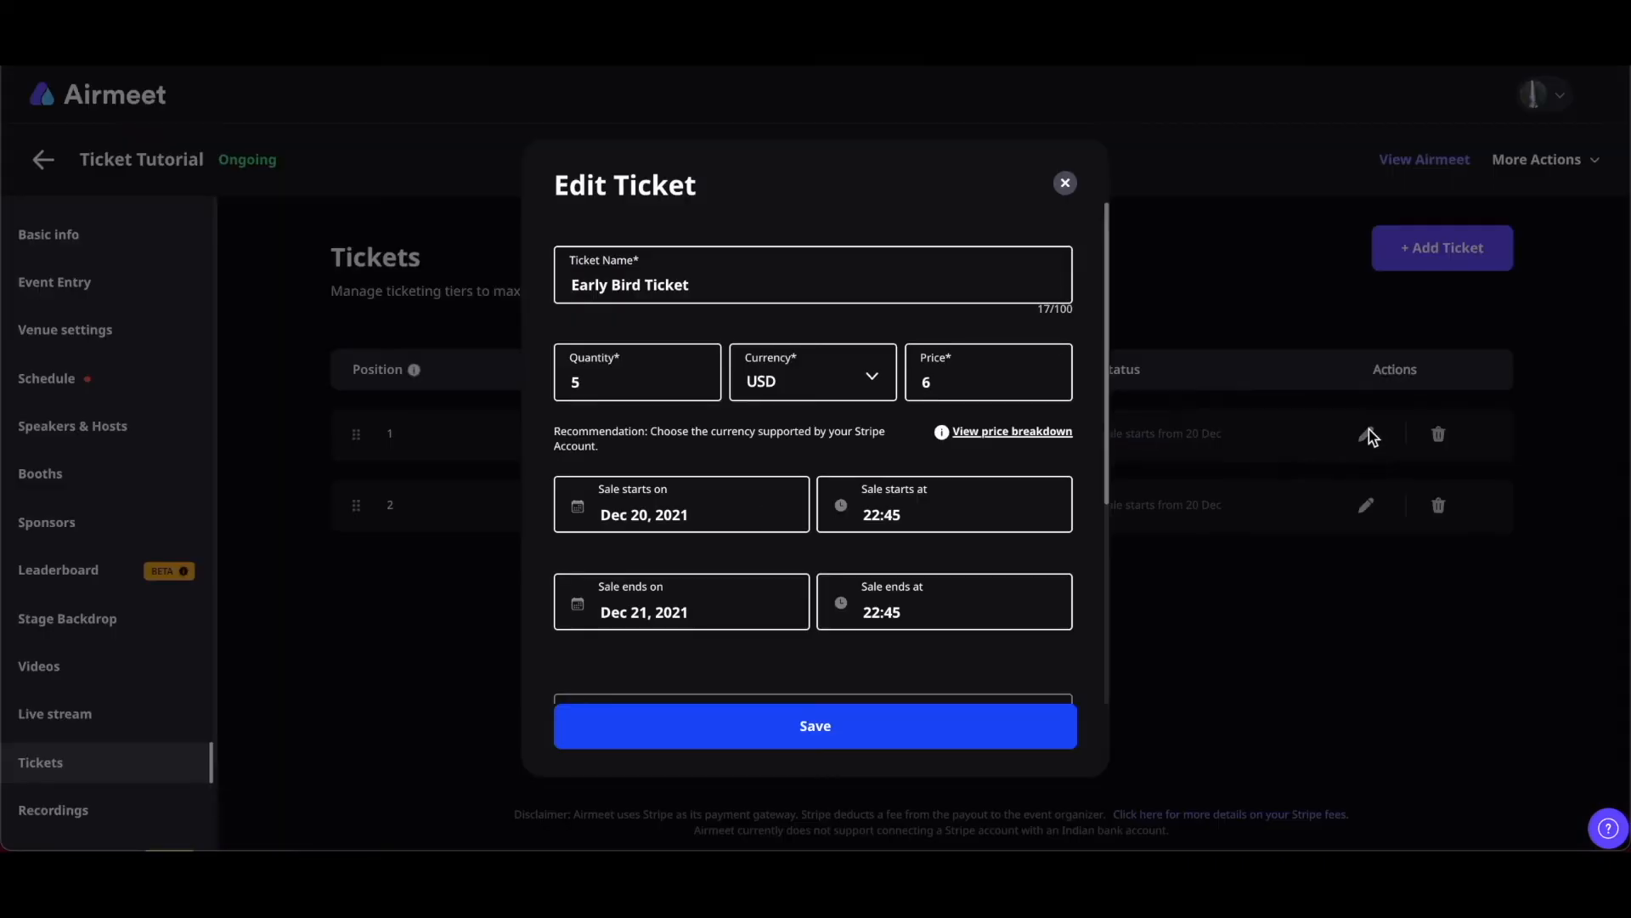
left_click(894, 747)
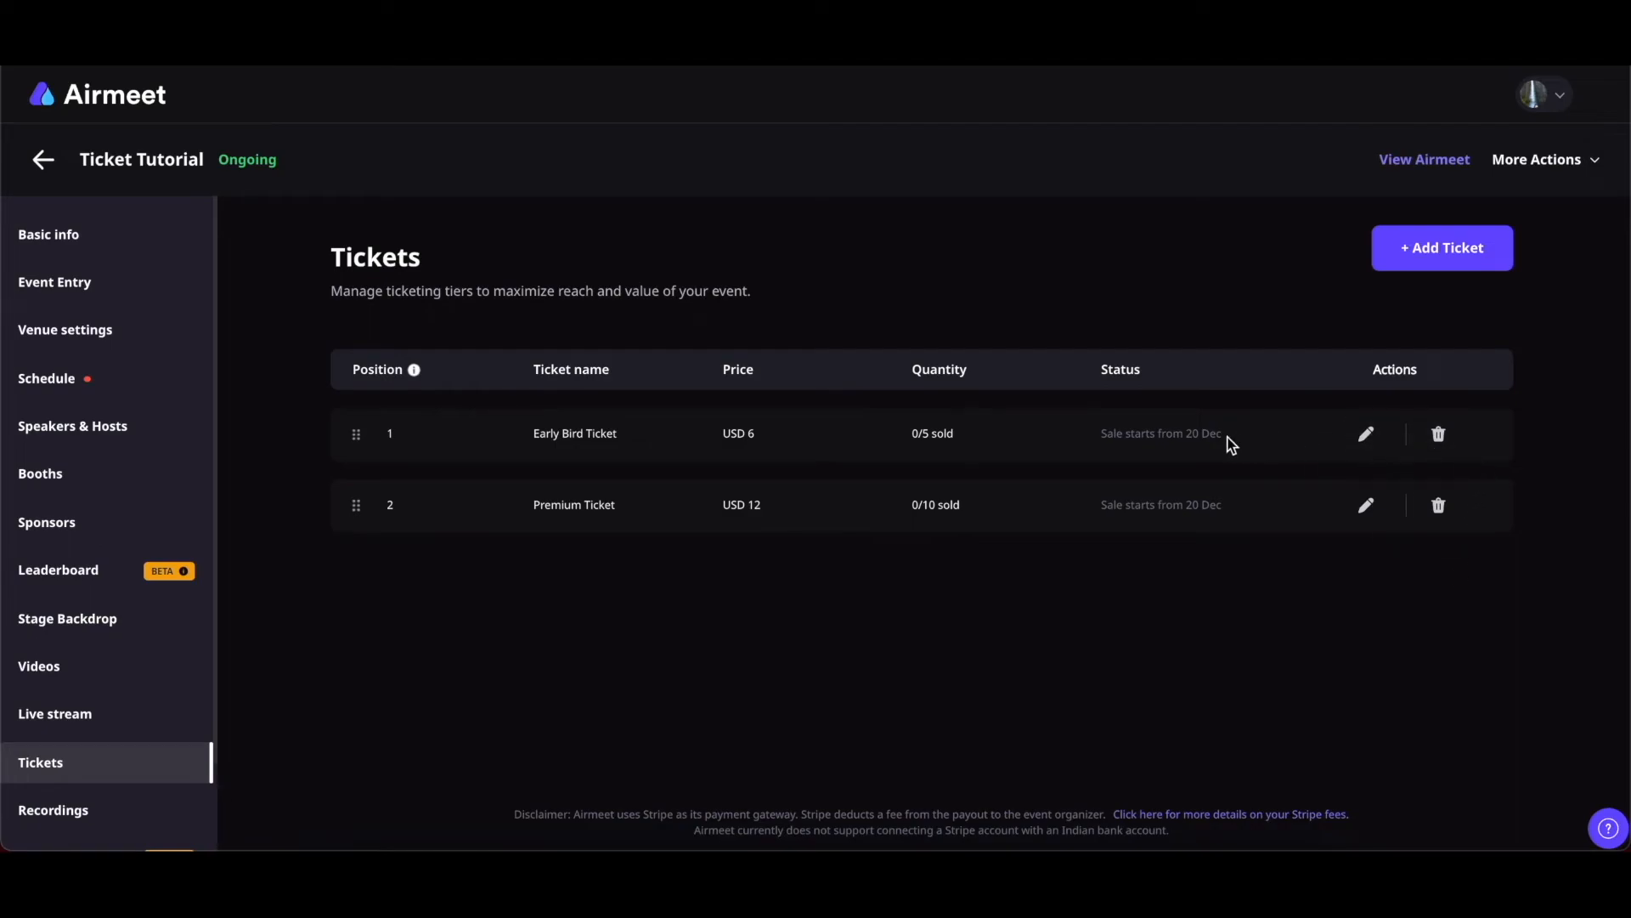
left_click(1367, 434)
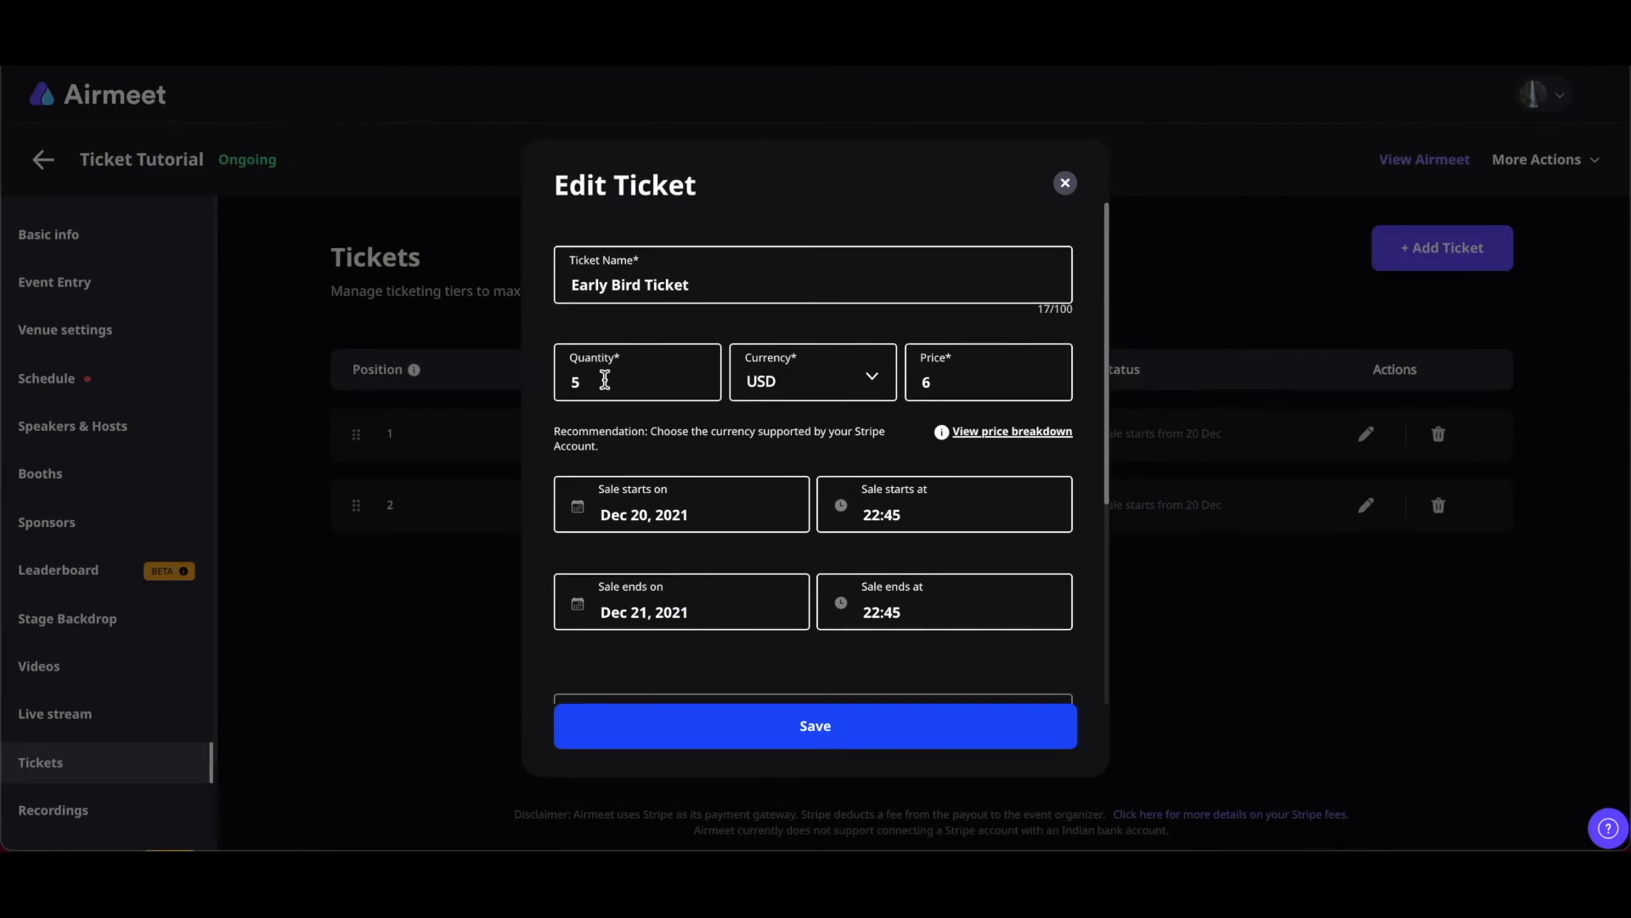
left_click(838, 736)
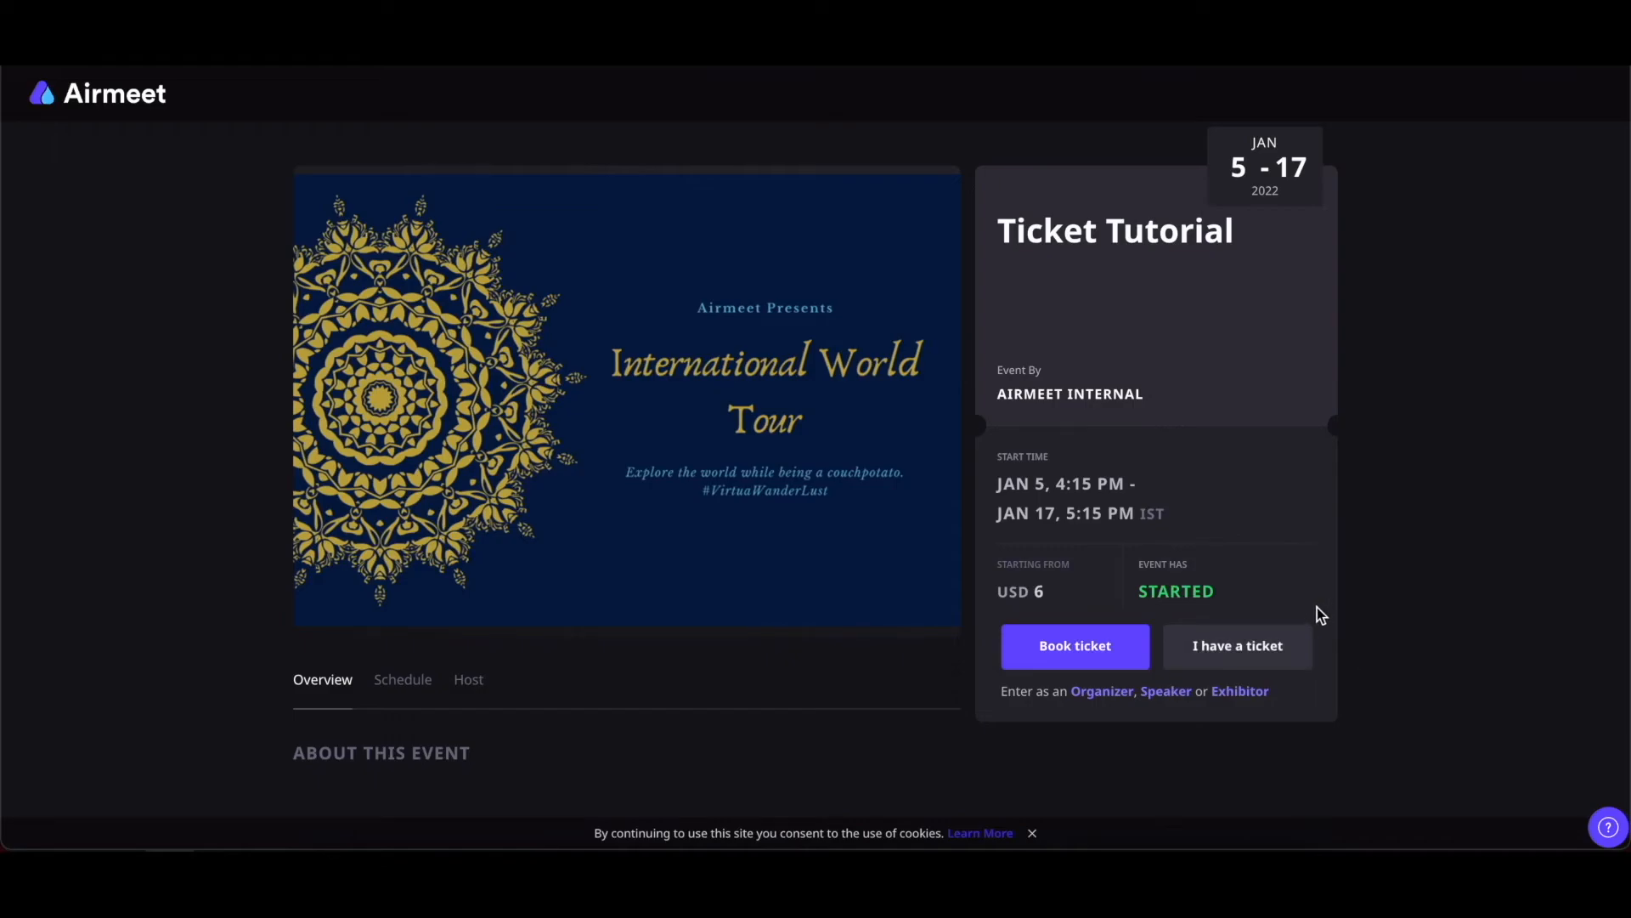
Open and dismiss the 'I have a ticket' check, then start booking a Ticket Tutorial ticket
left_click(1230, 653)
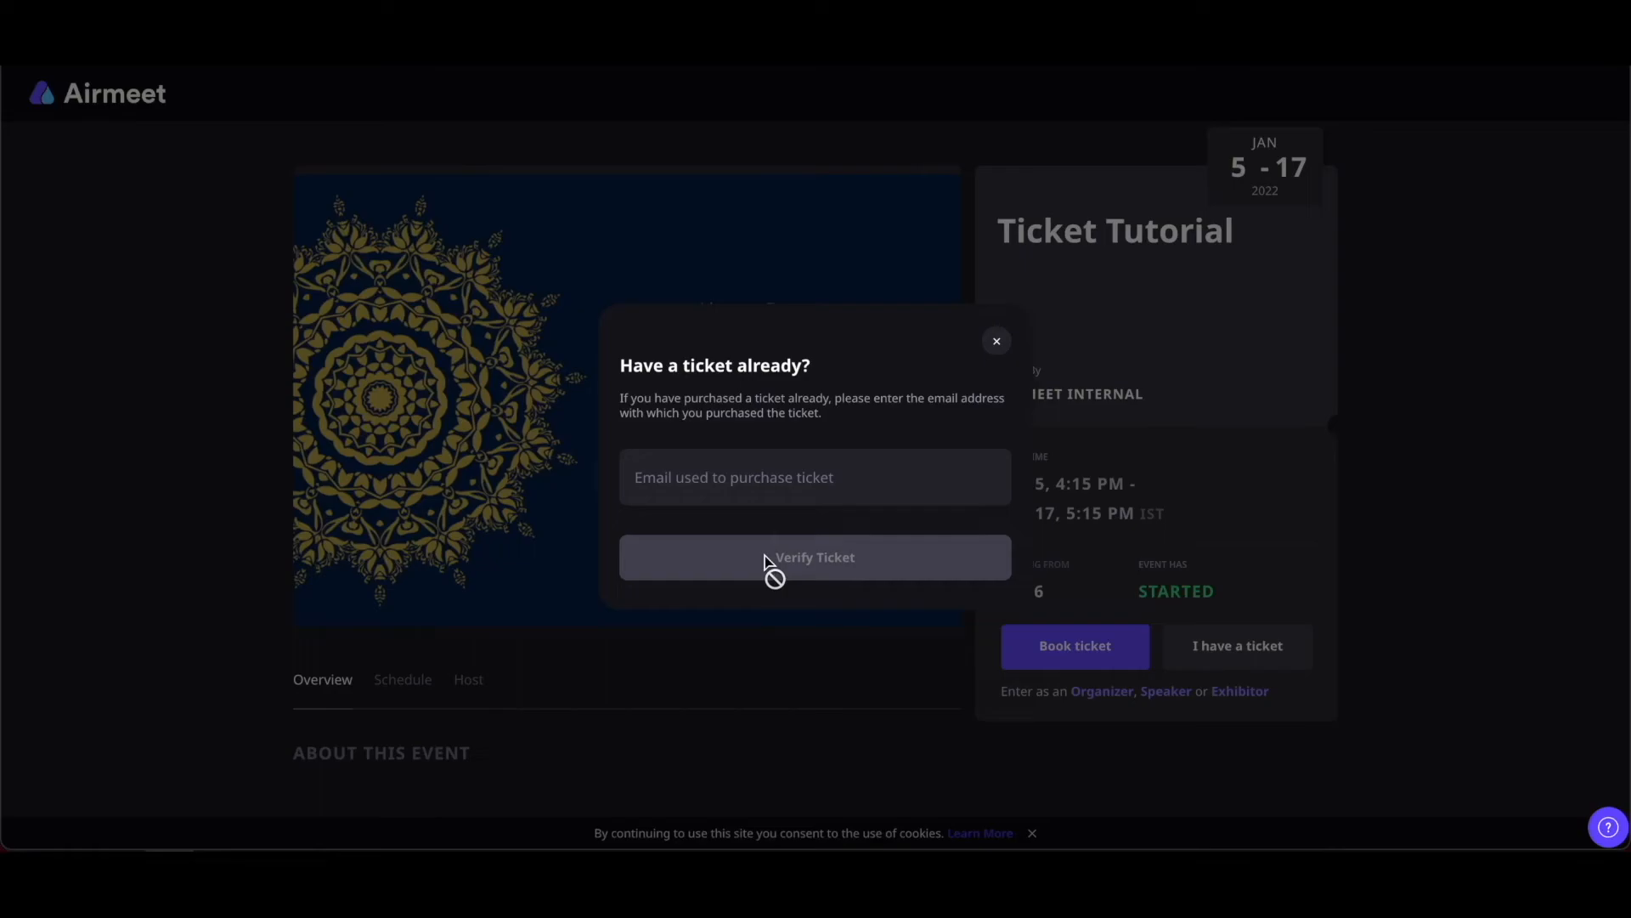
left_click(998, 343)
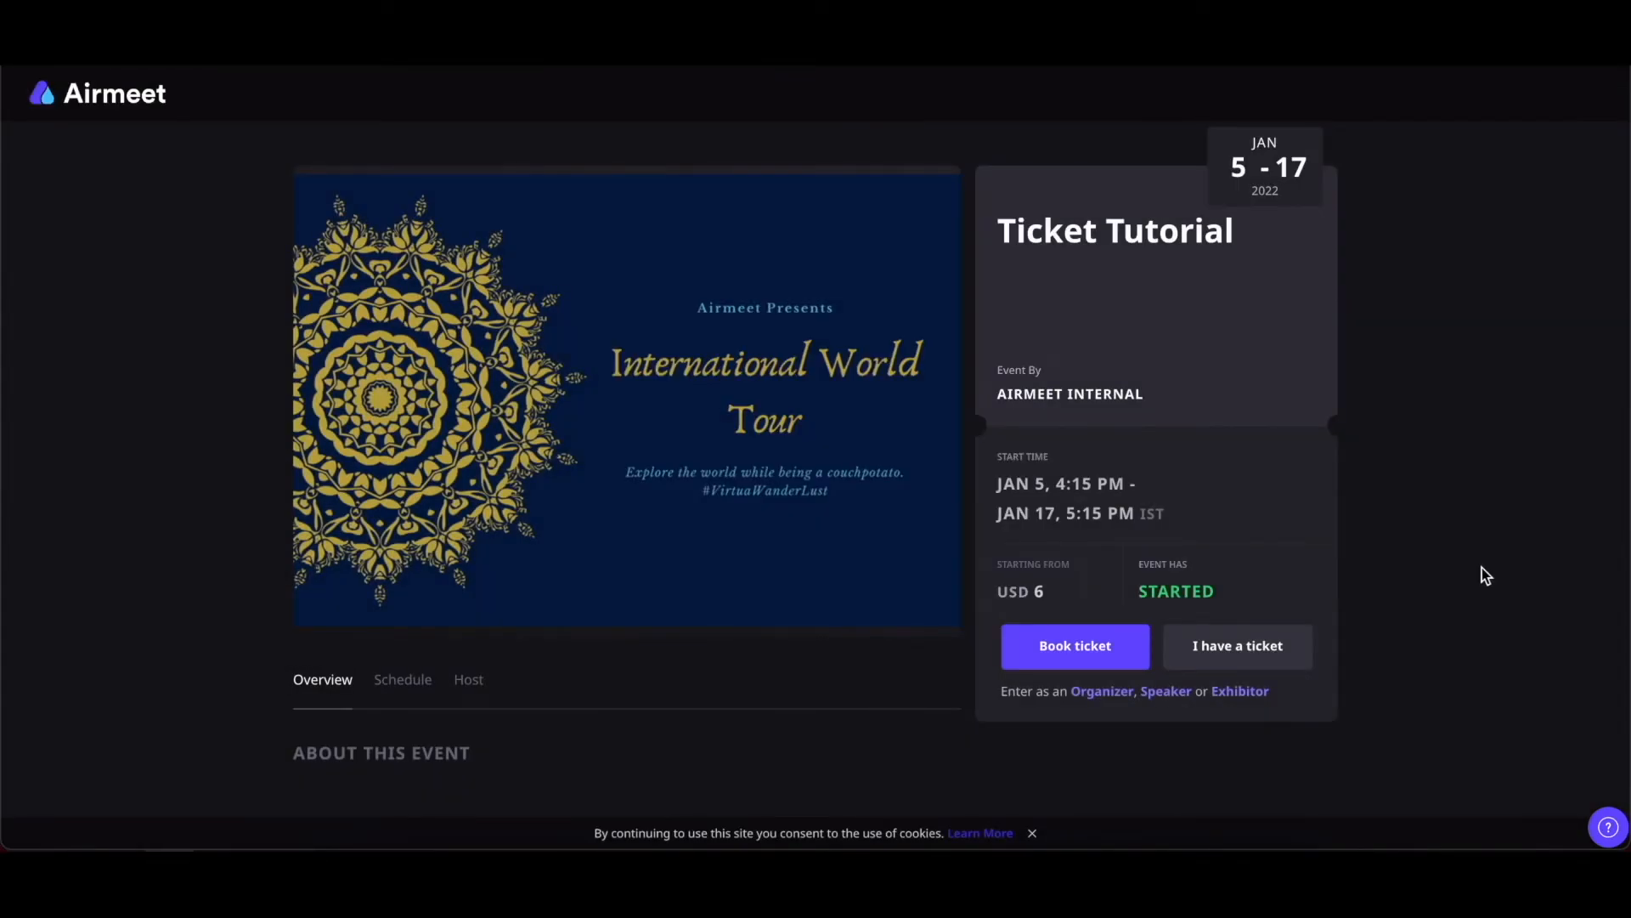
left_click(1104, 653)
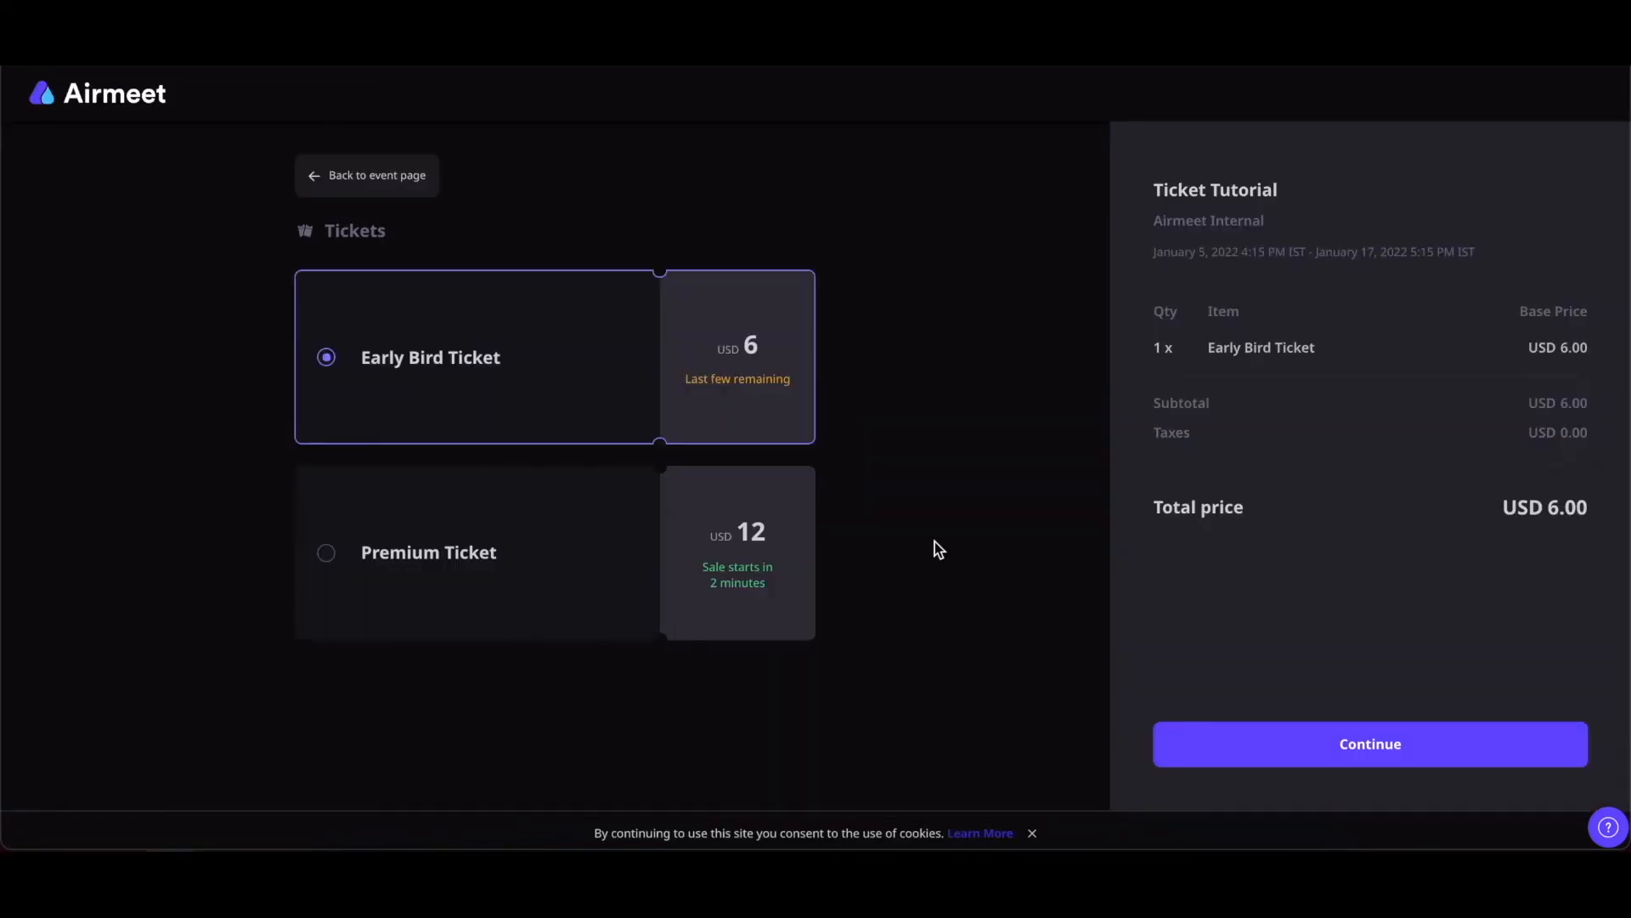
Select Early Bird Ticket, continue past the registration form, and check out for USD 6
left_click(592, 554)
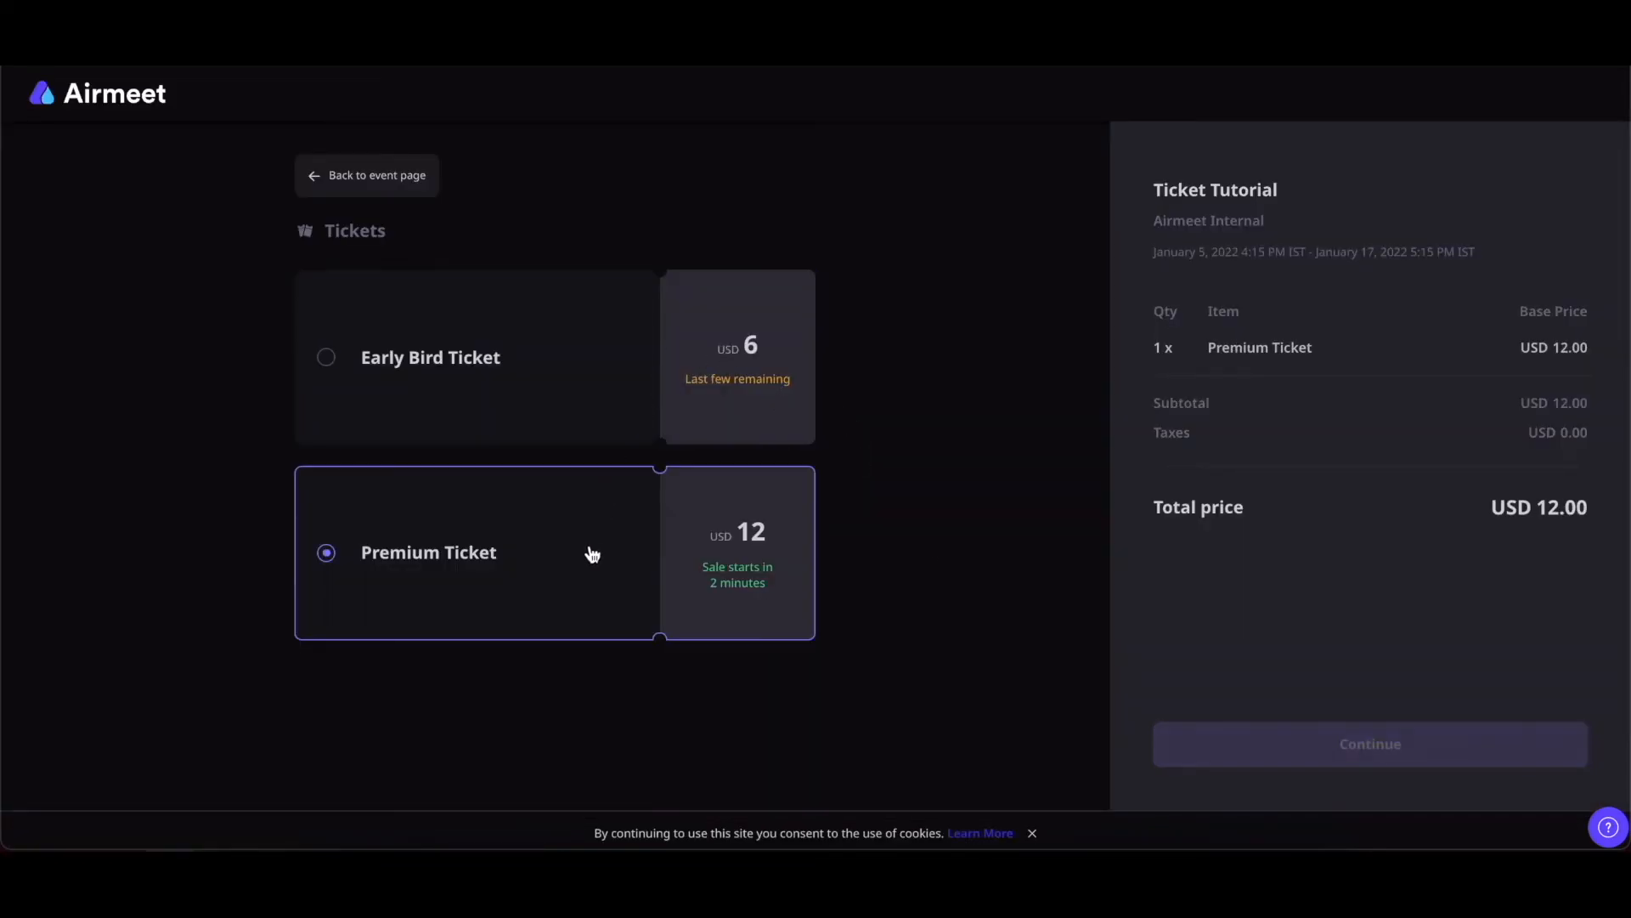
left_click(512, 382)
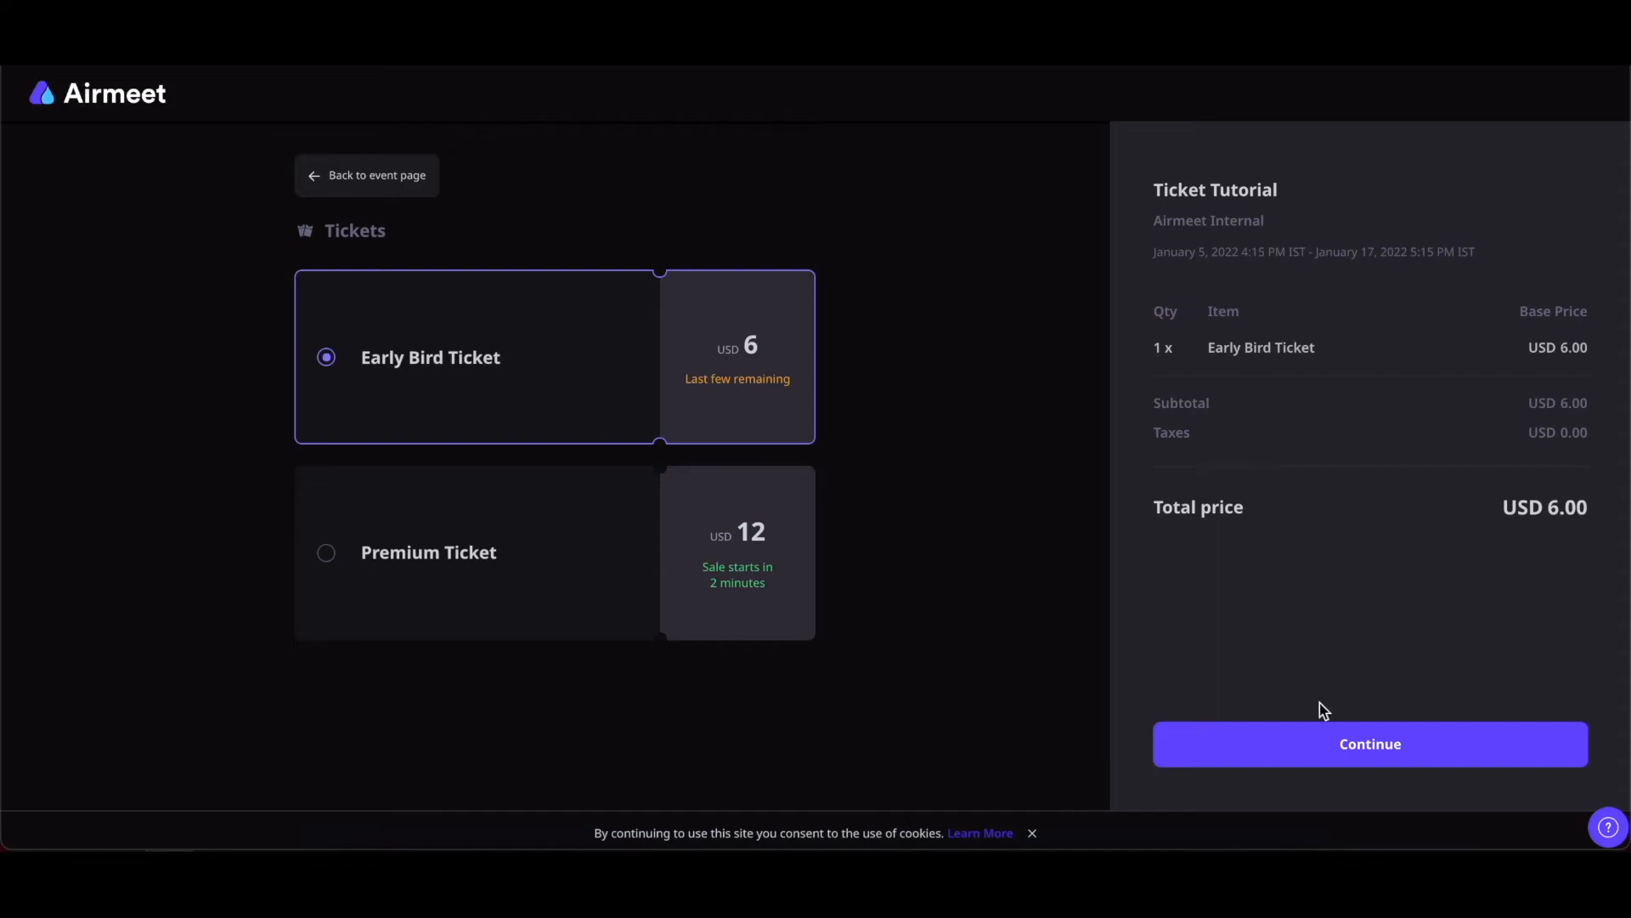
left_click(1289, 760)
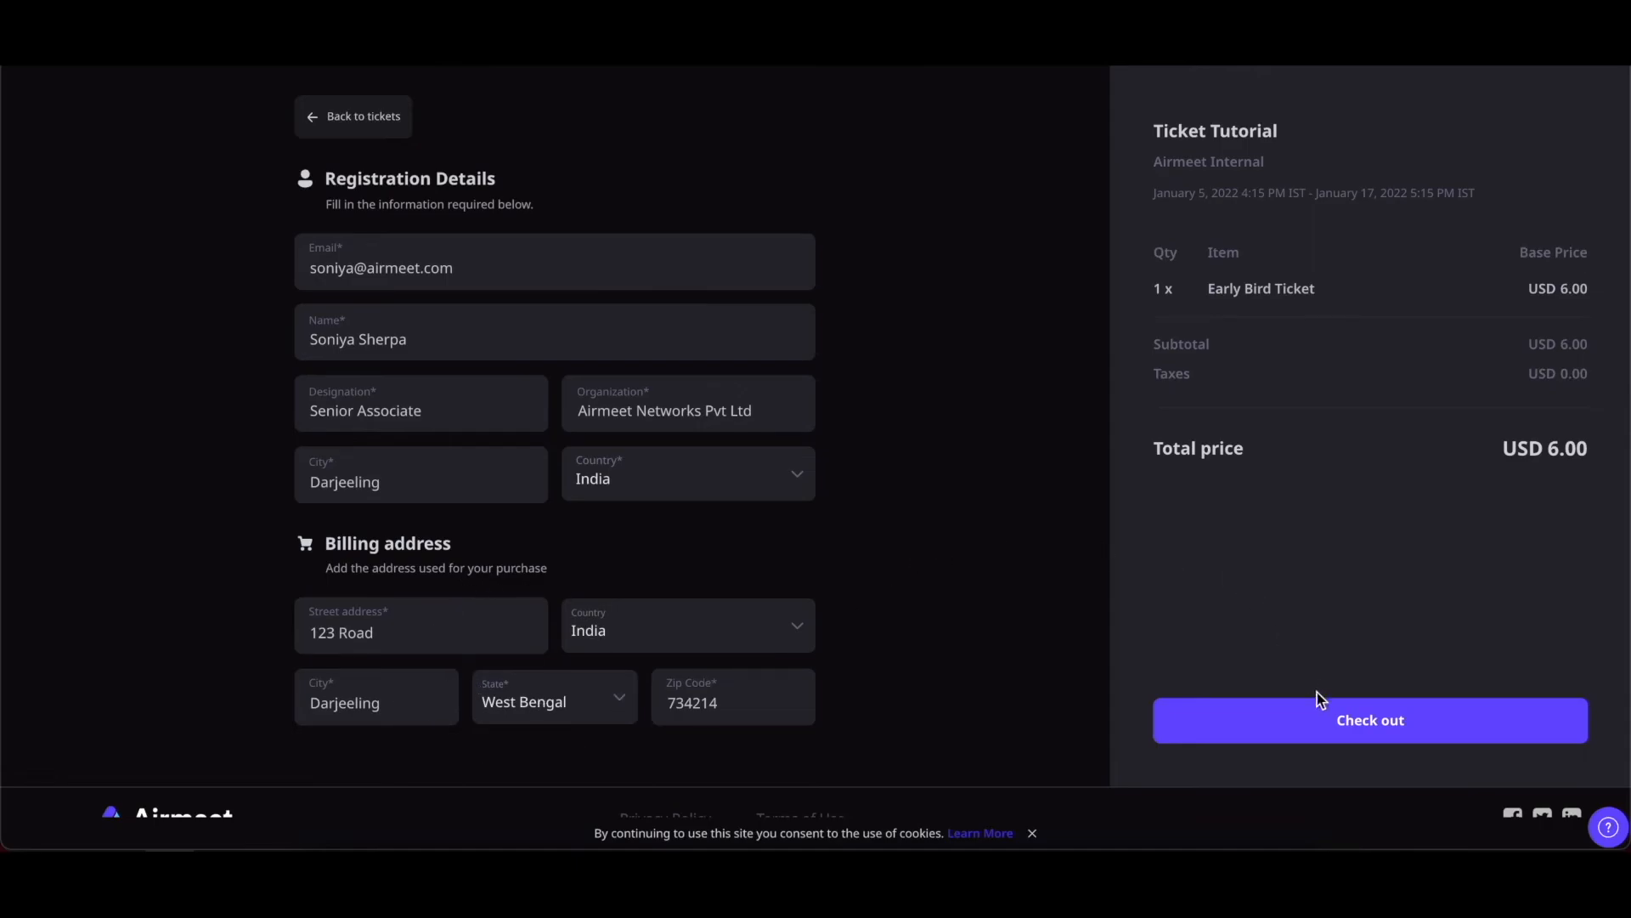
left_click(1320, 718)
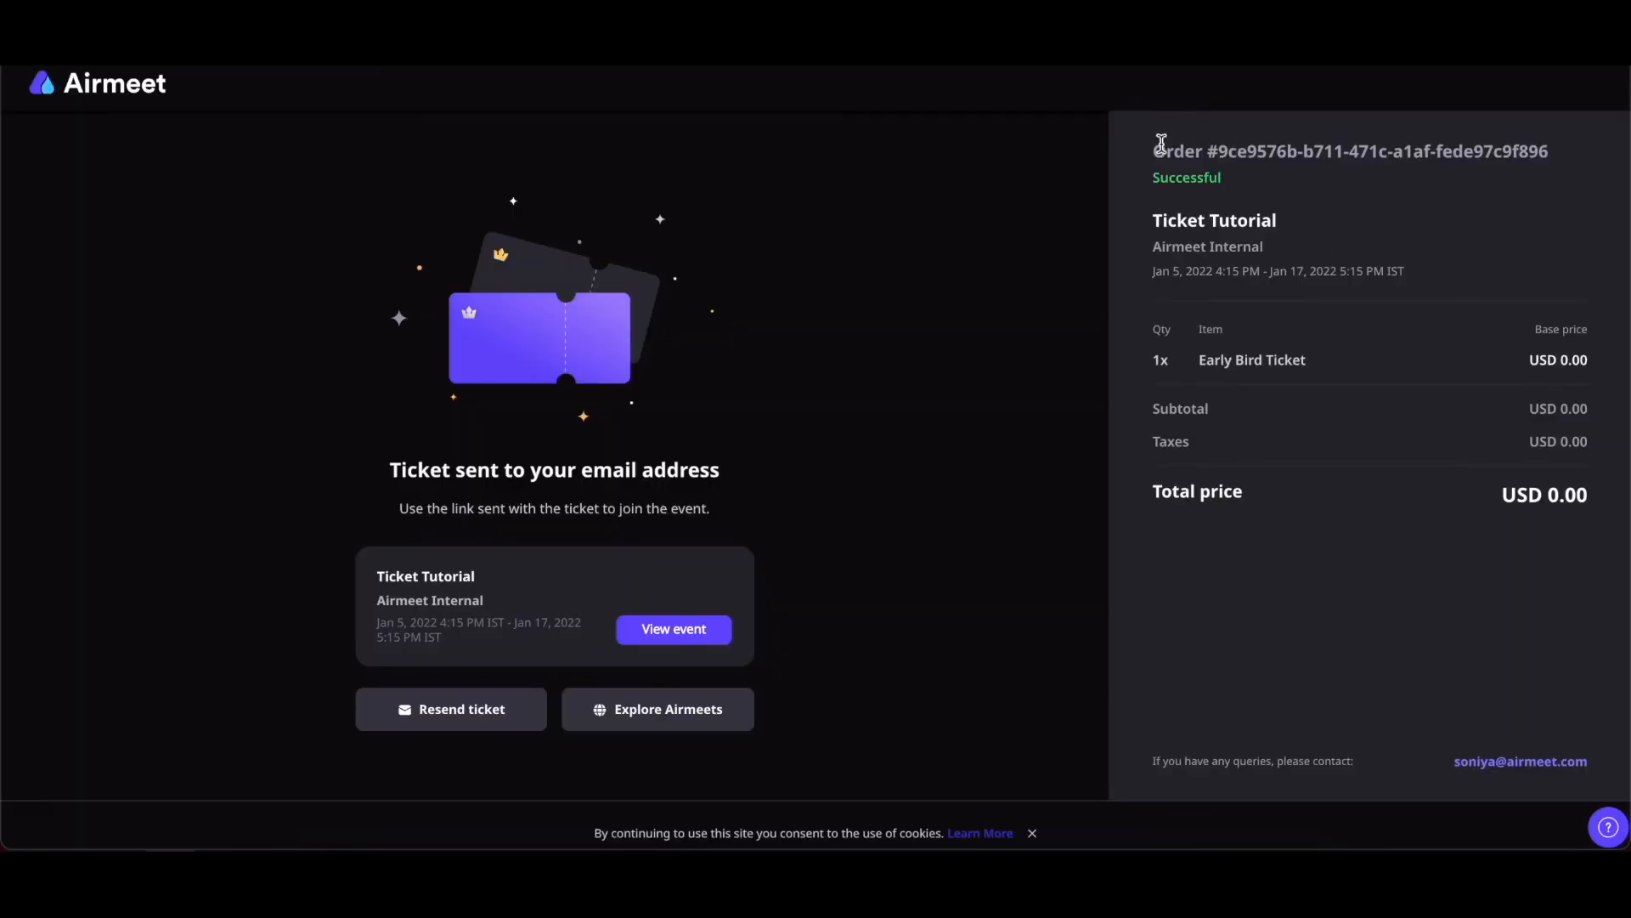
scroll(1018, 541, "down", 1)
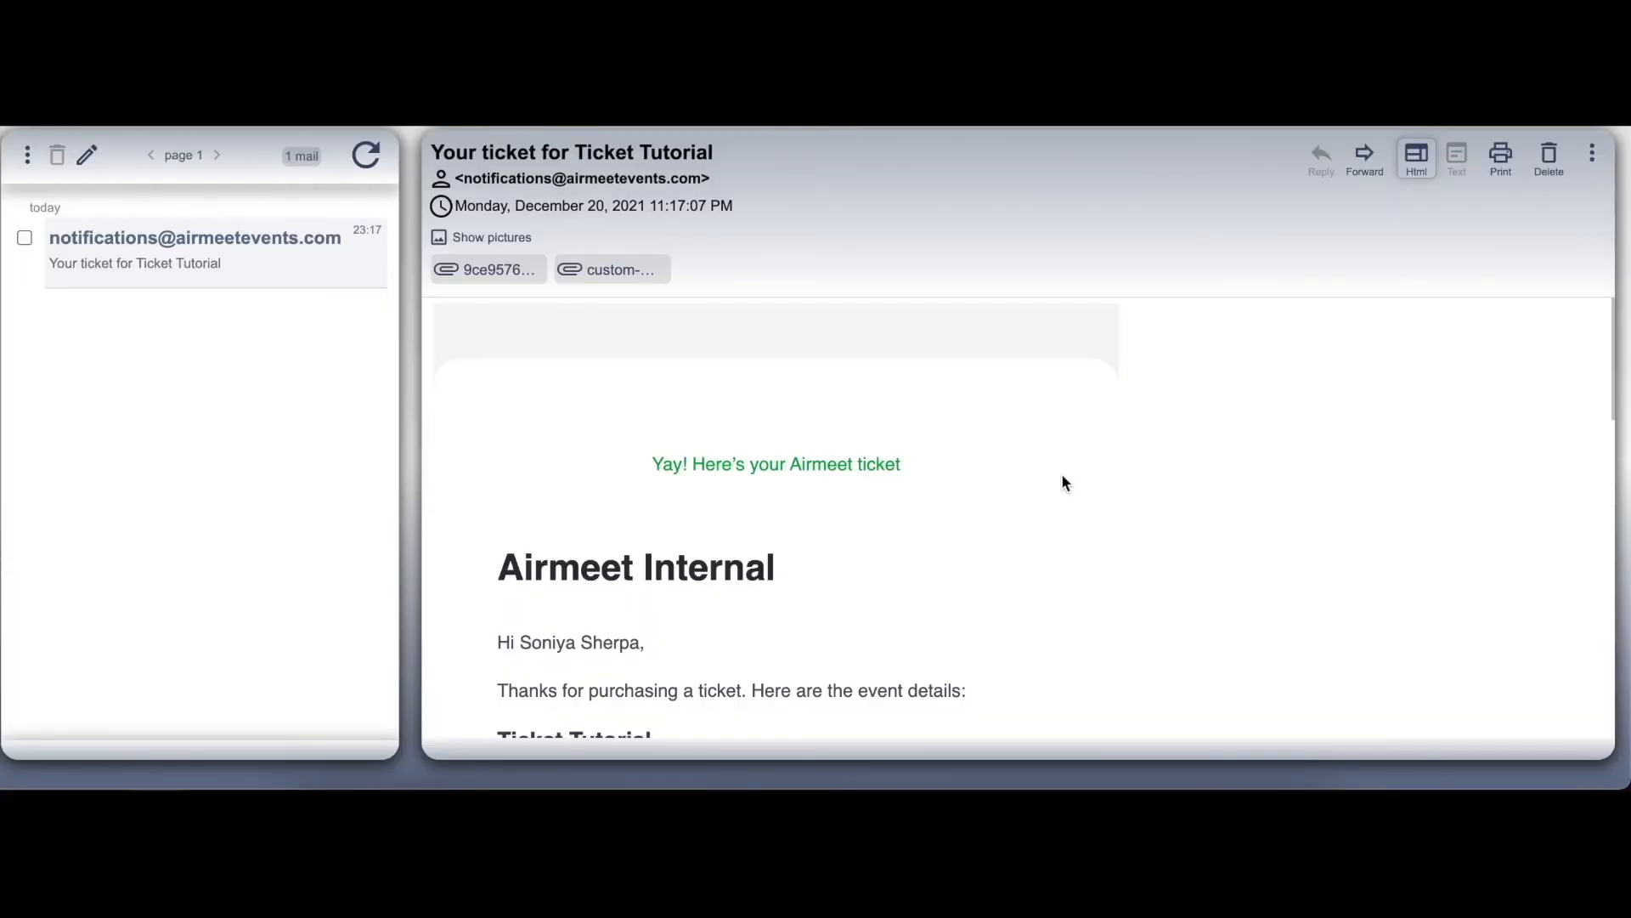
Scroll through the Ticket Tutorial email showing 1 × Early Bird Ticket at USD 0
scroll(1062, 476, "down", 3)
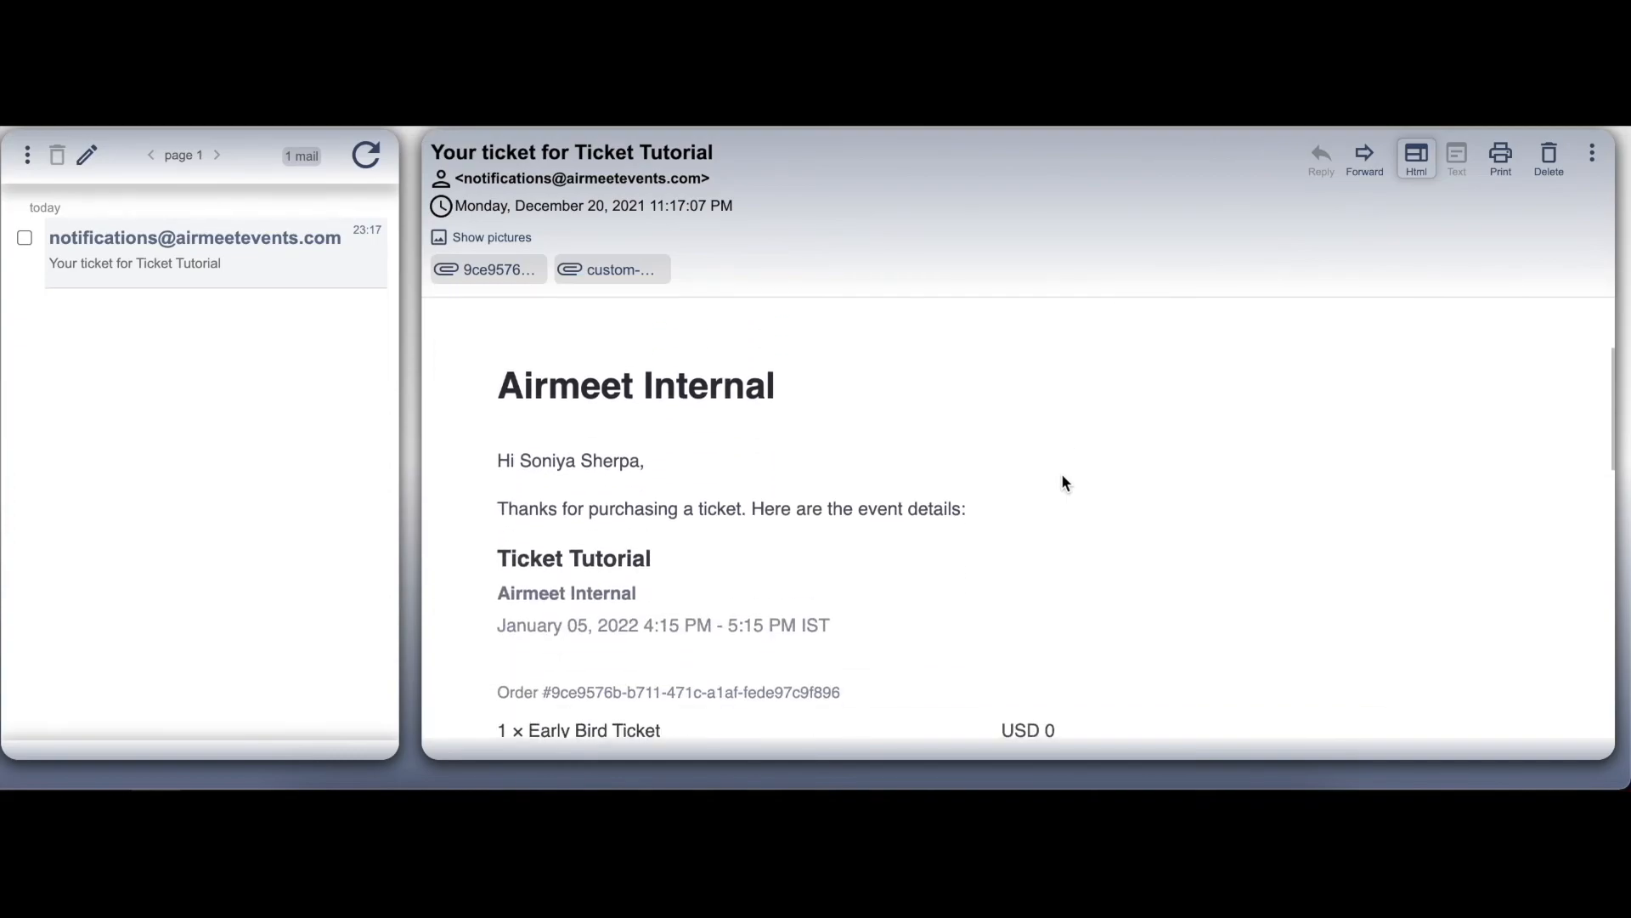
scroll(1063, 477, "down", 9)
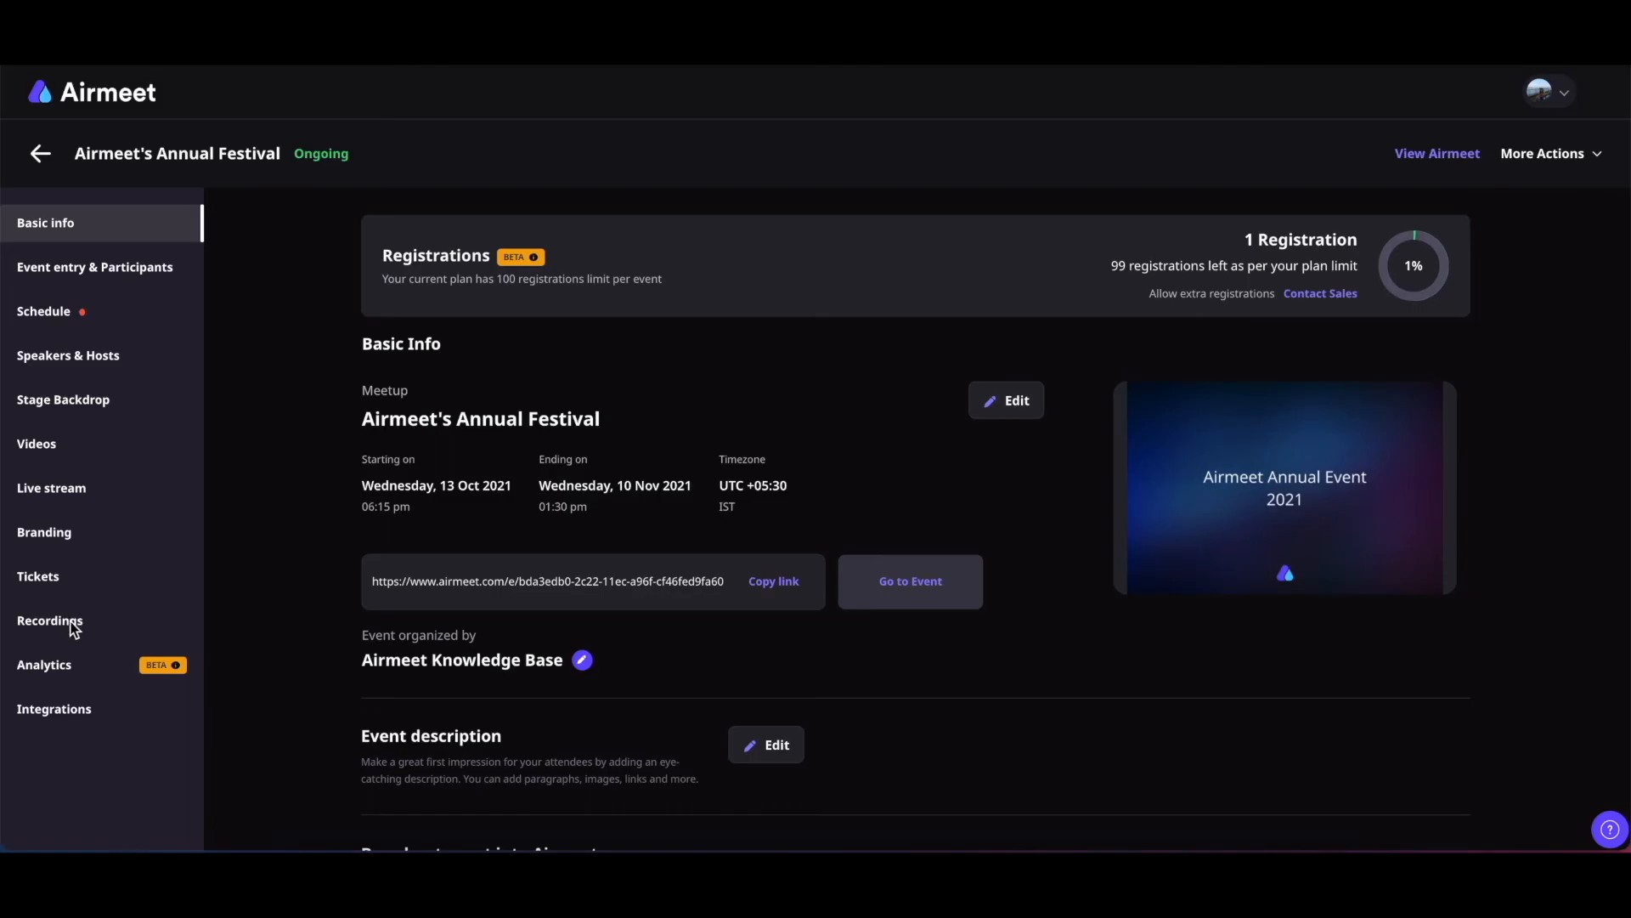
On the event's recordings page, select all recordings, including Welcome Session, for bulk download or deletion
left_click(72, 630)
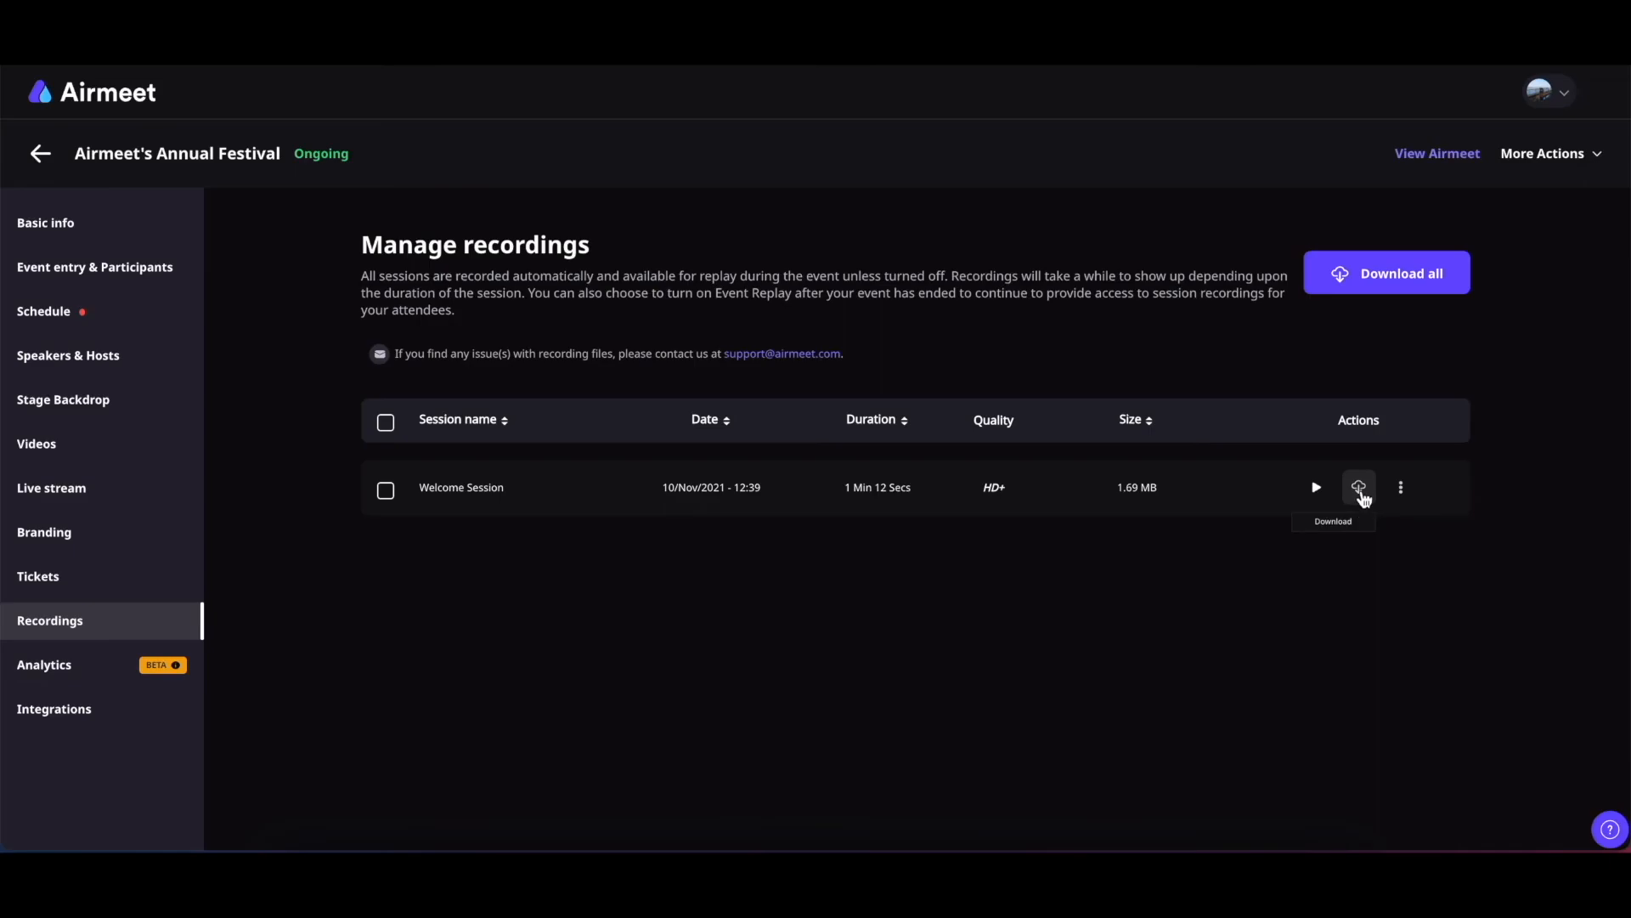
left_click(1400, 488)
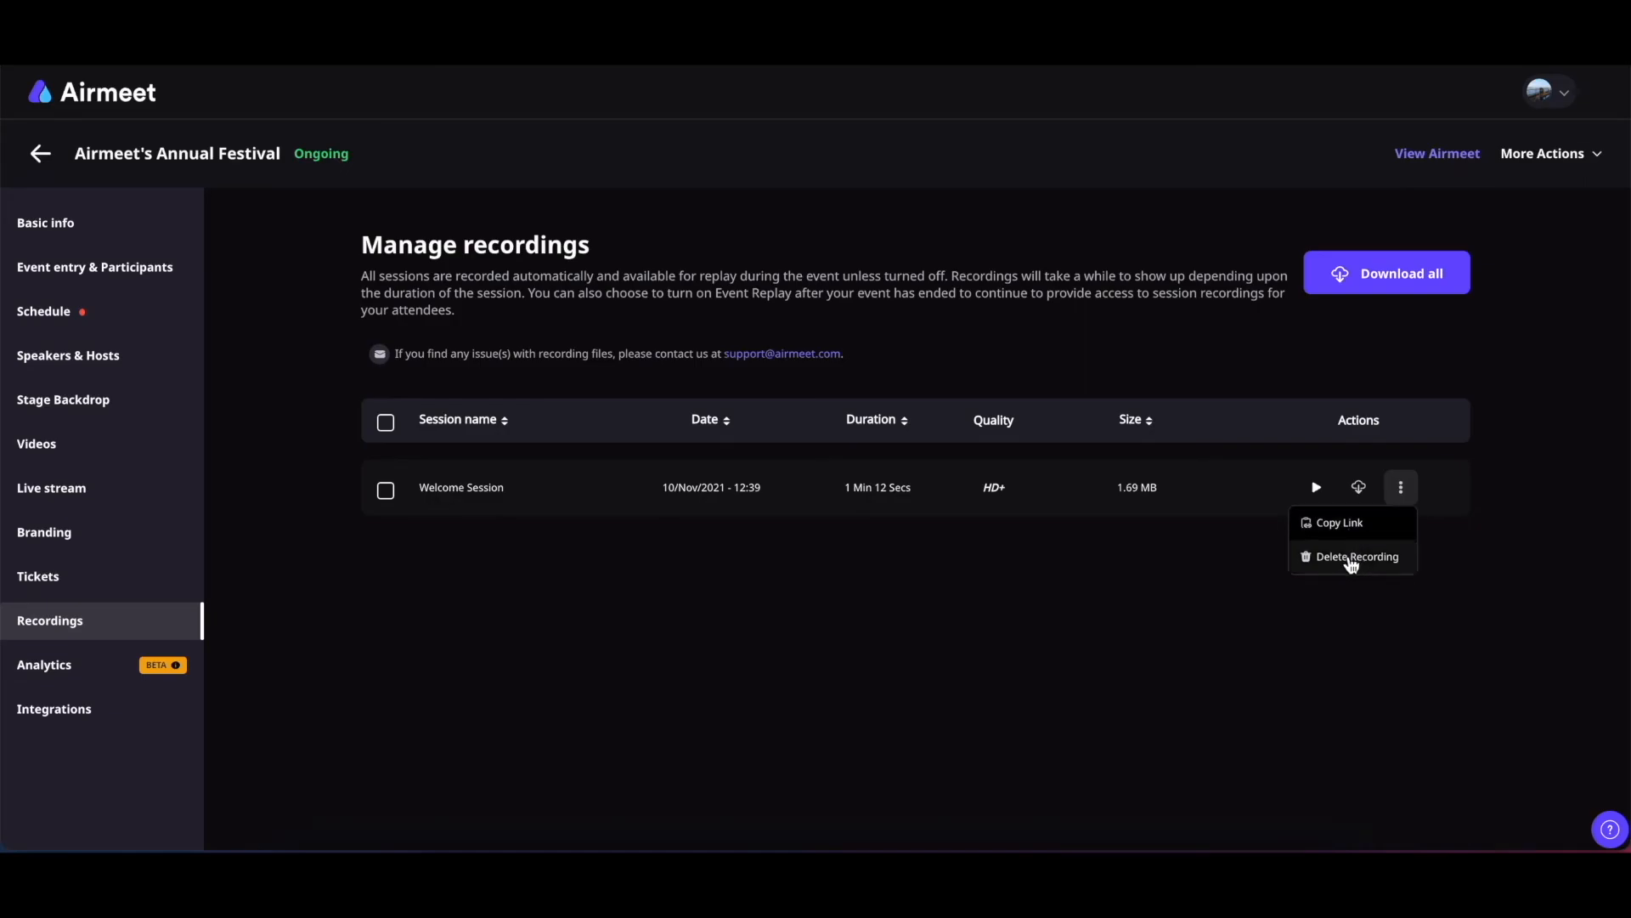
left_click(1125, 599)
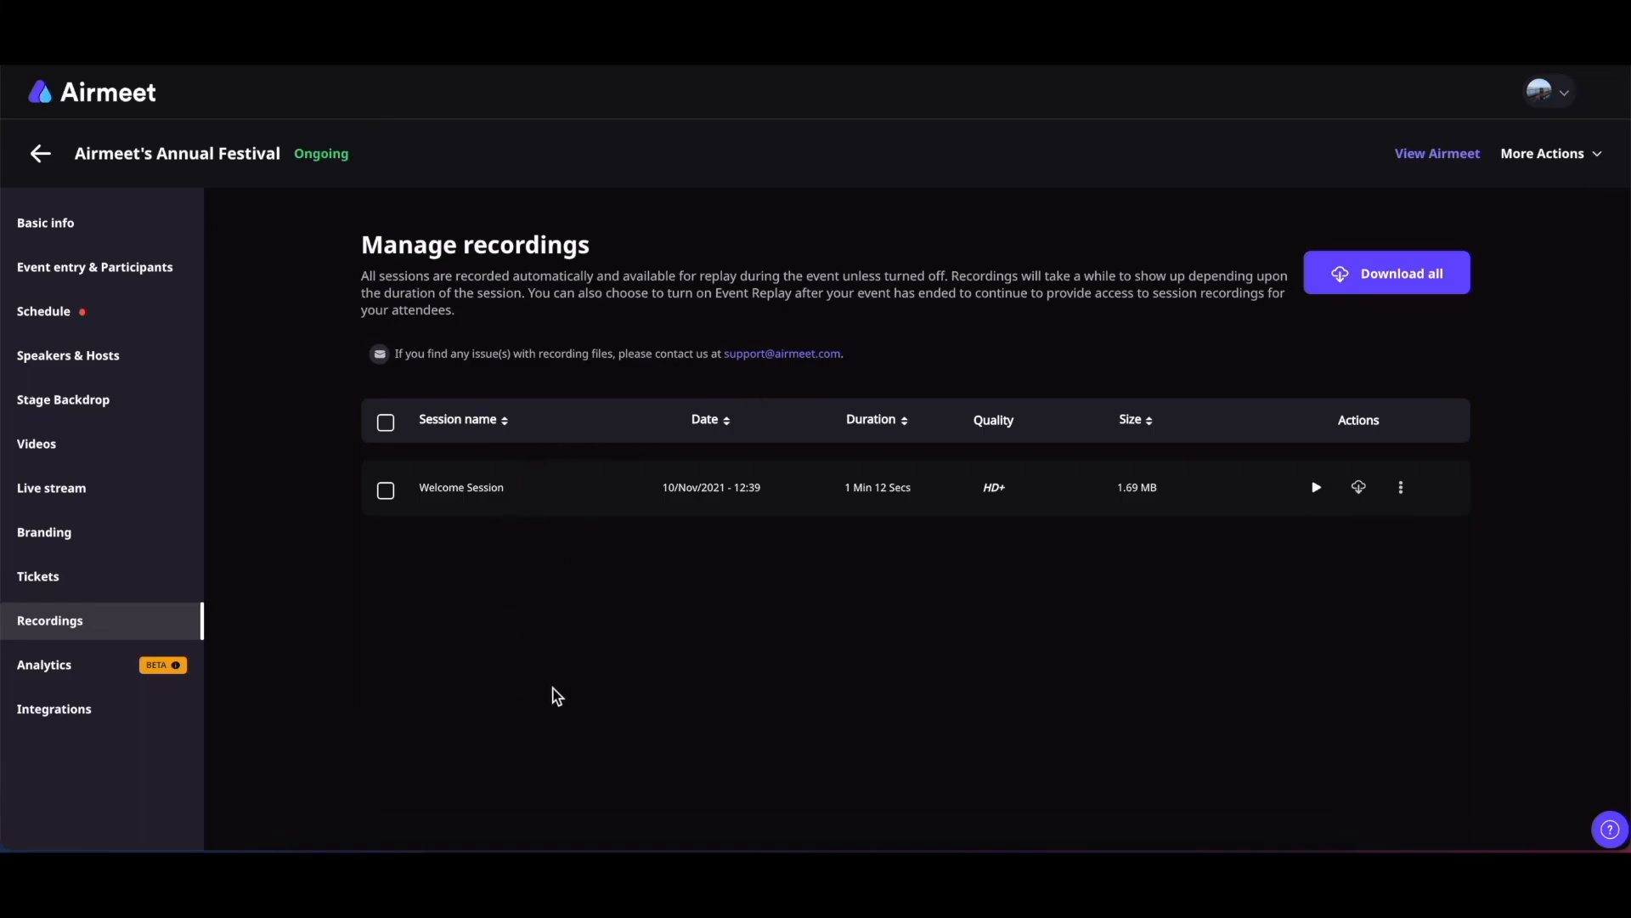
left_click(387, 422)
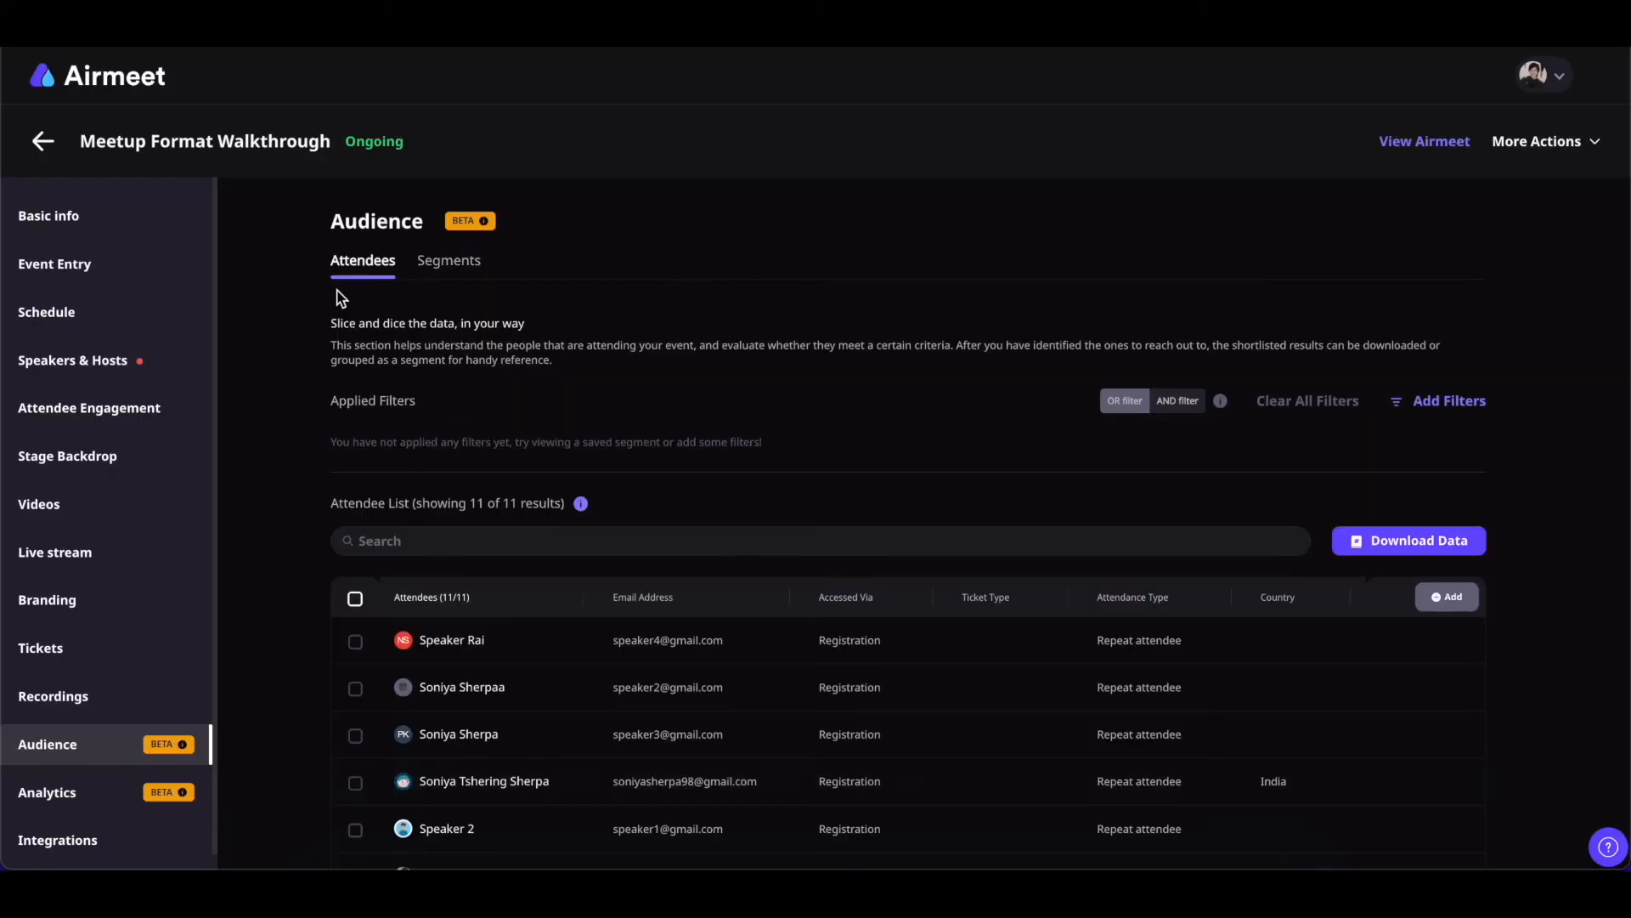
Switch to the Audience Segments tab and confirm the Saved Segments list is empty
left_click(449, 262)
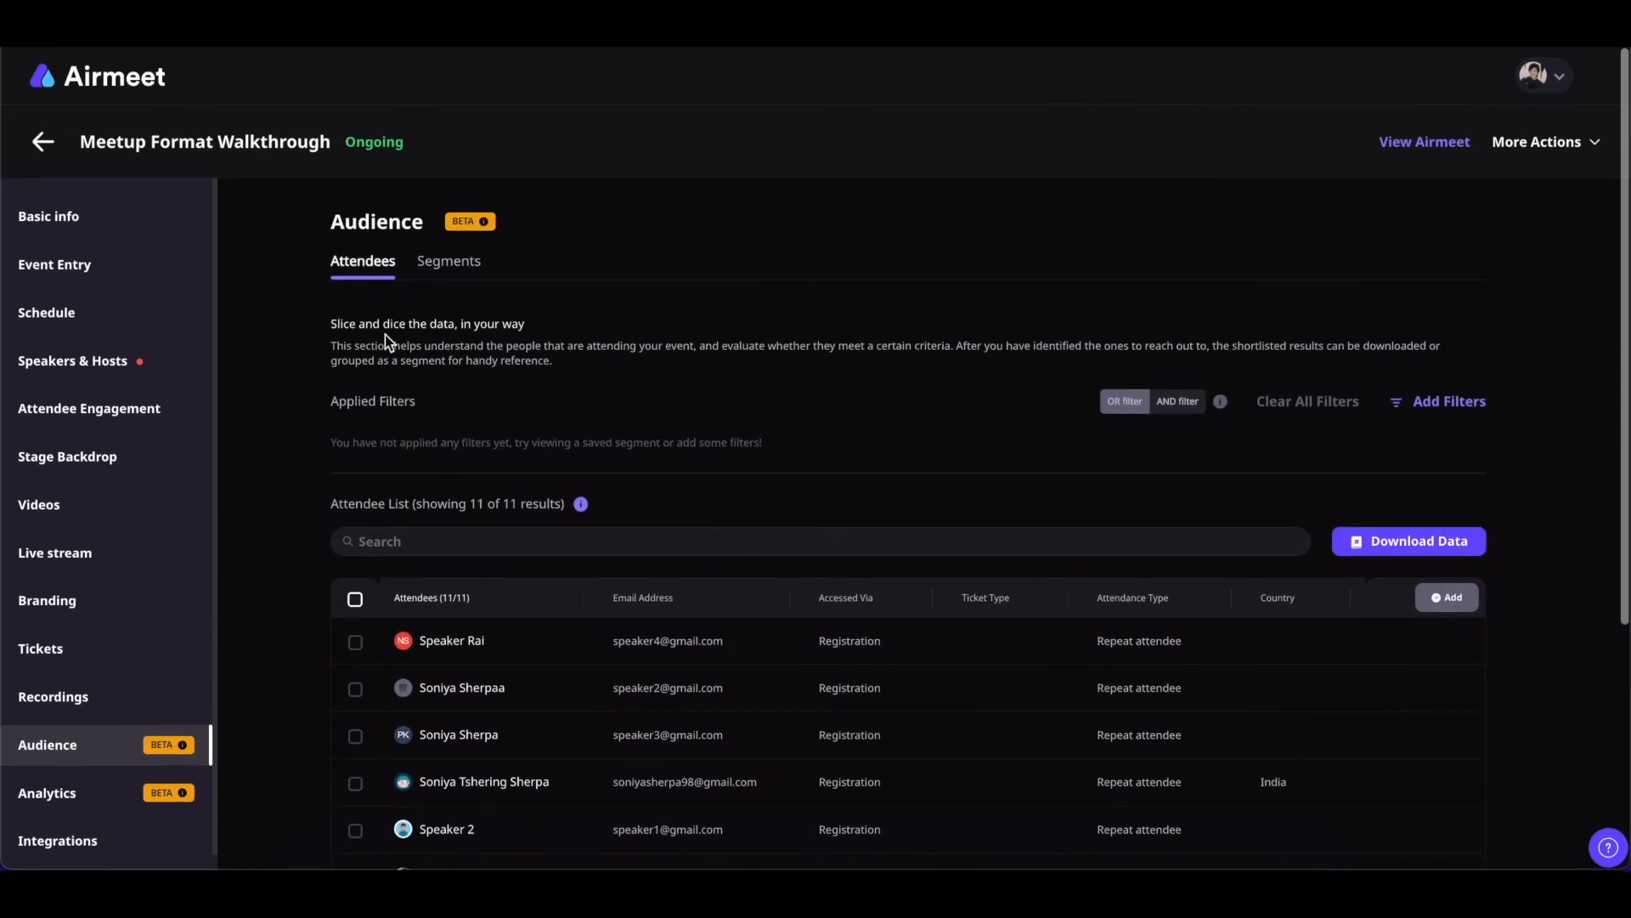
scroll(773, 558, "down", 3)
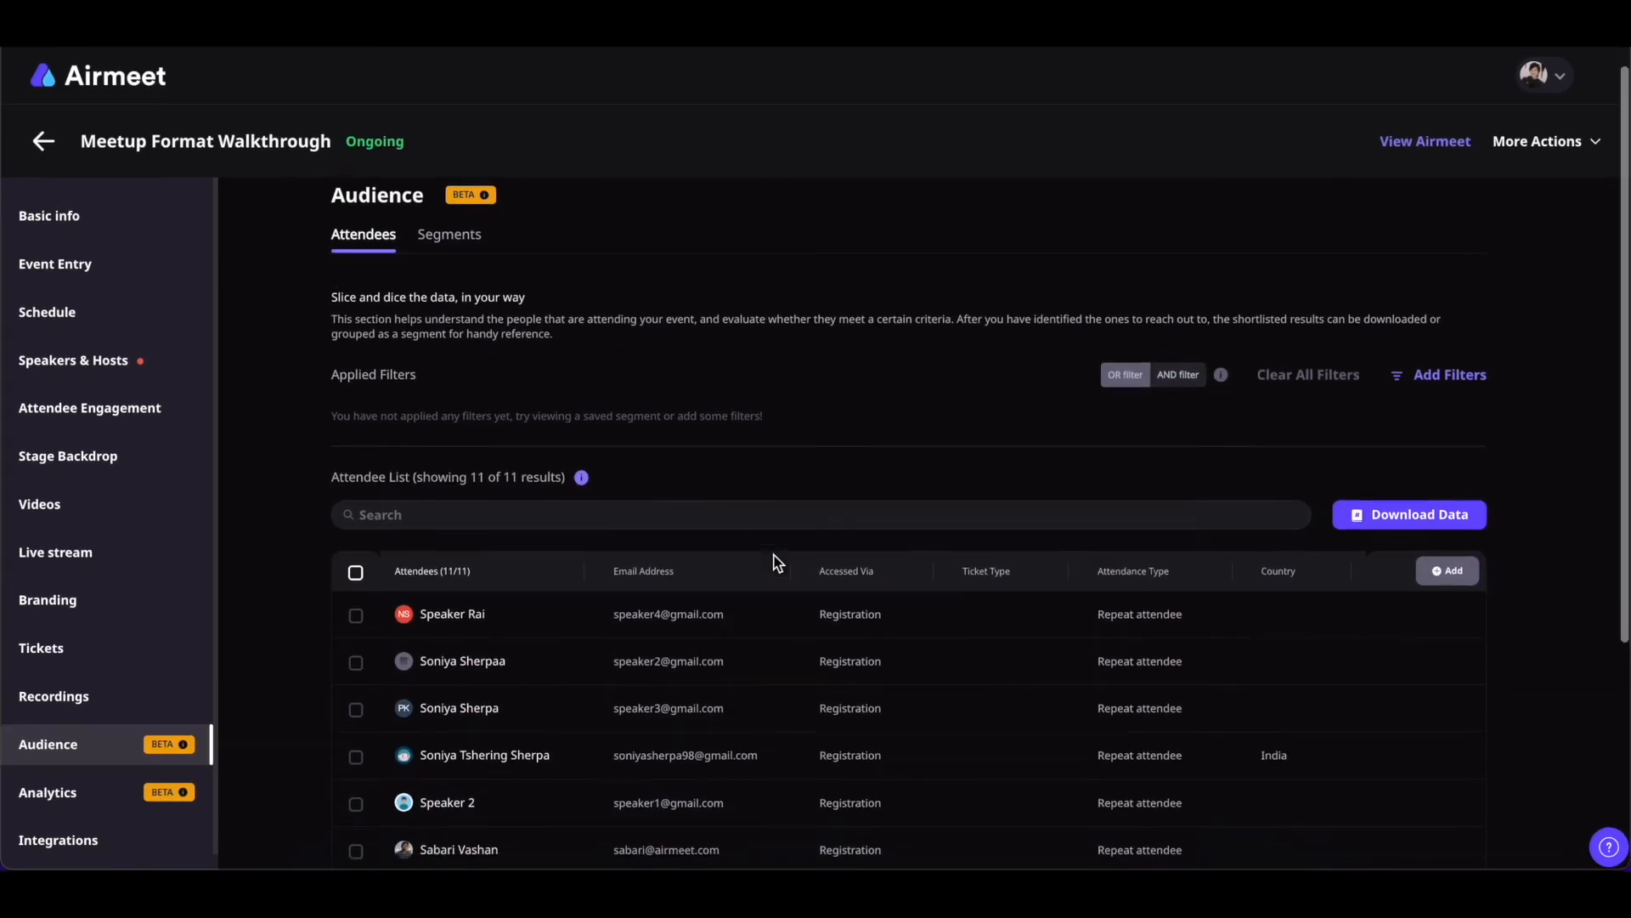
scroll(777, 563, "up", 3)
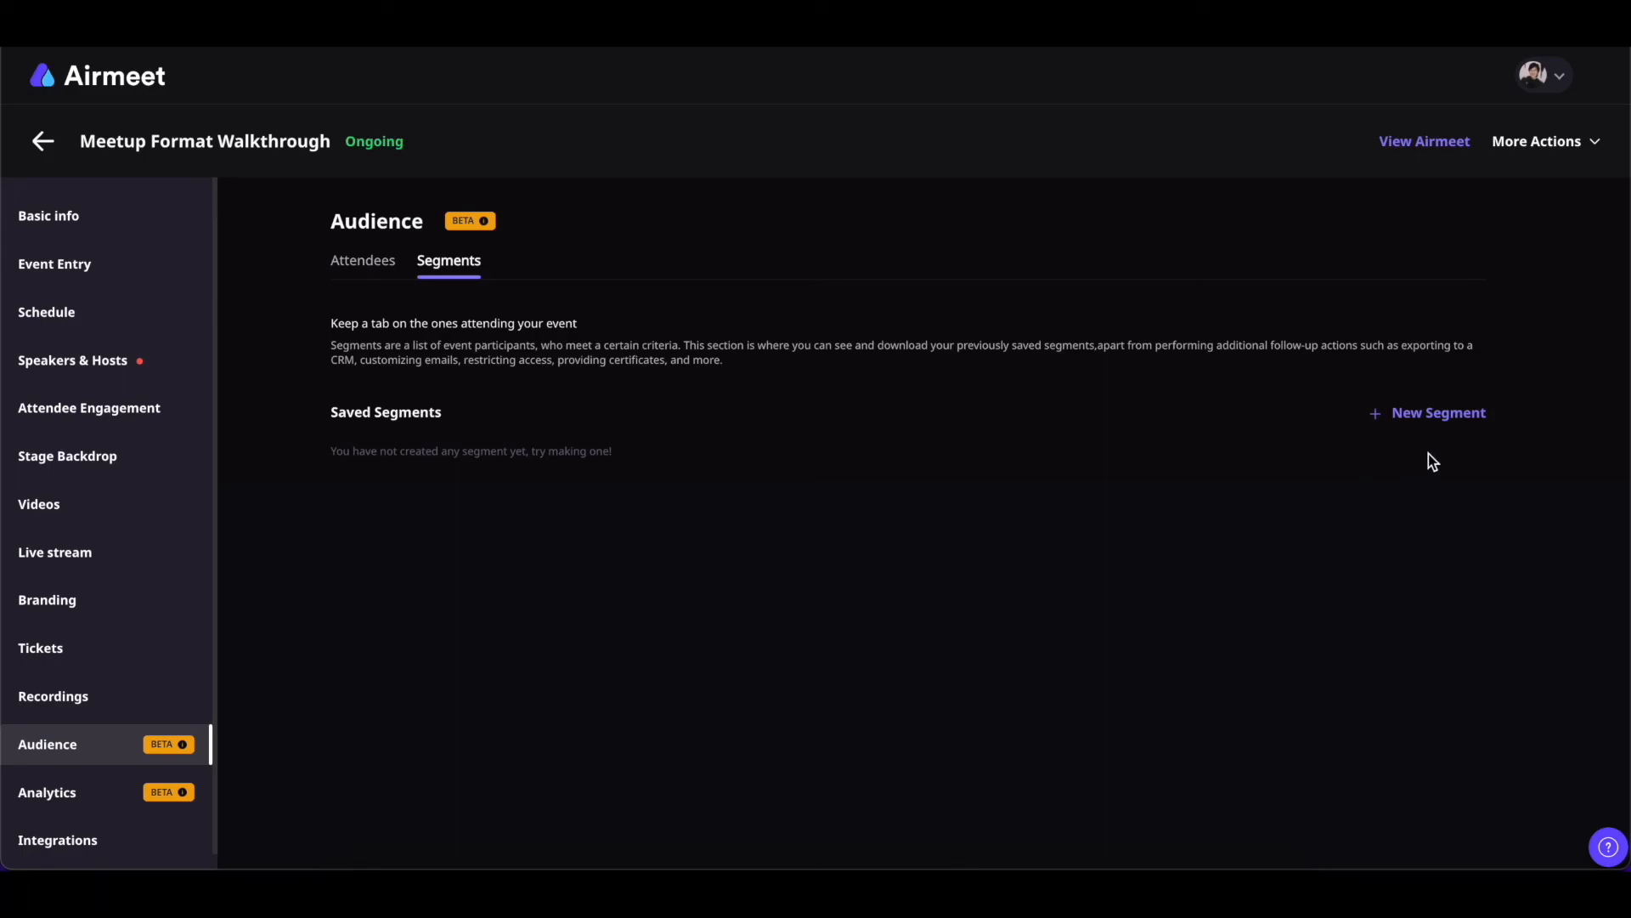
Start a new segment filtered to Desktop device, Mac OS and Chrome browser
left_click(1436, 413)
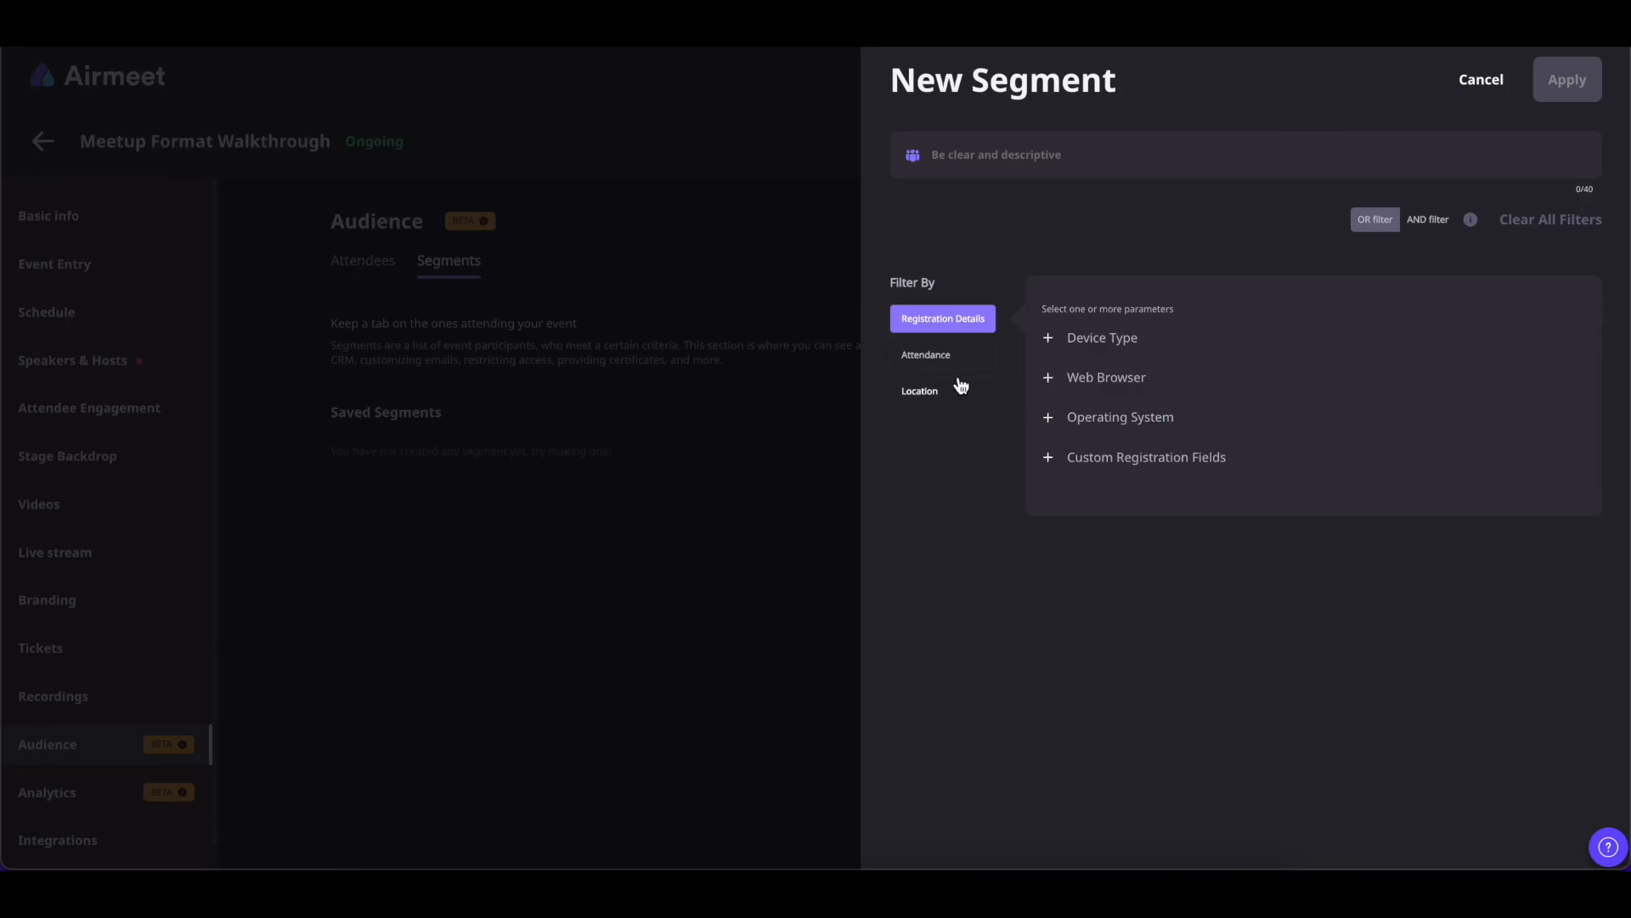
left_click(1075, 345)
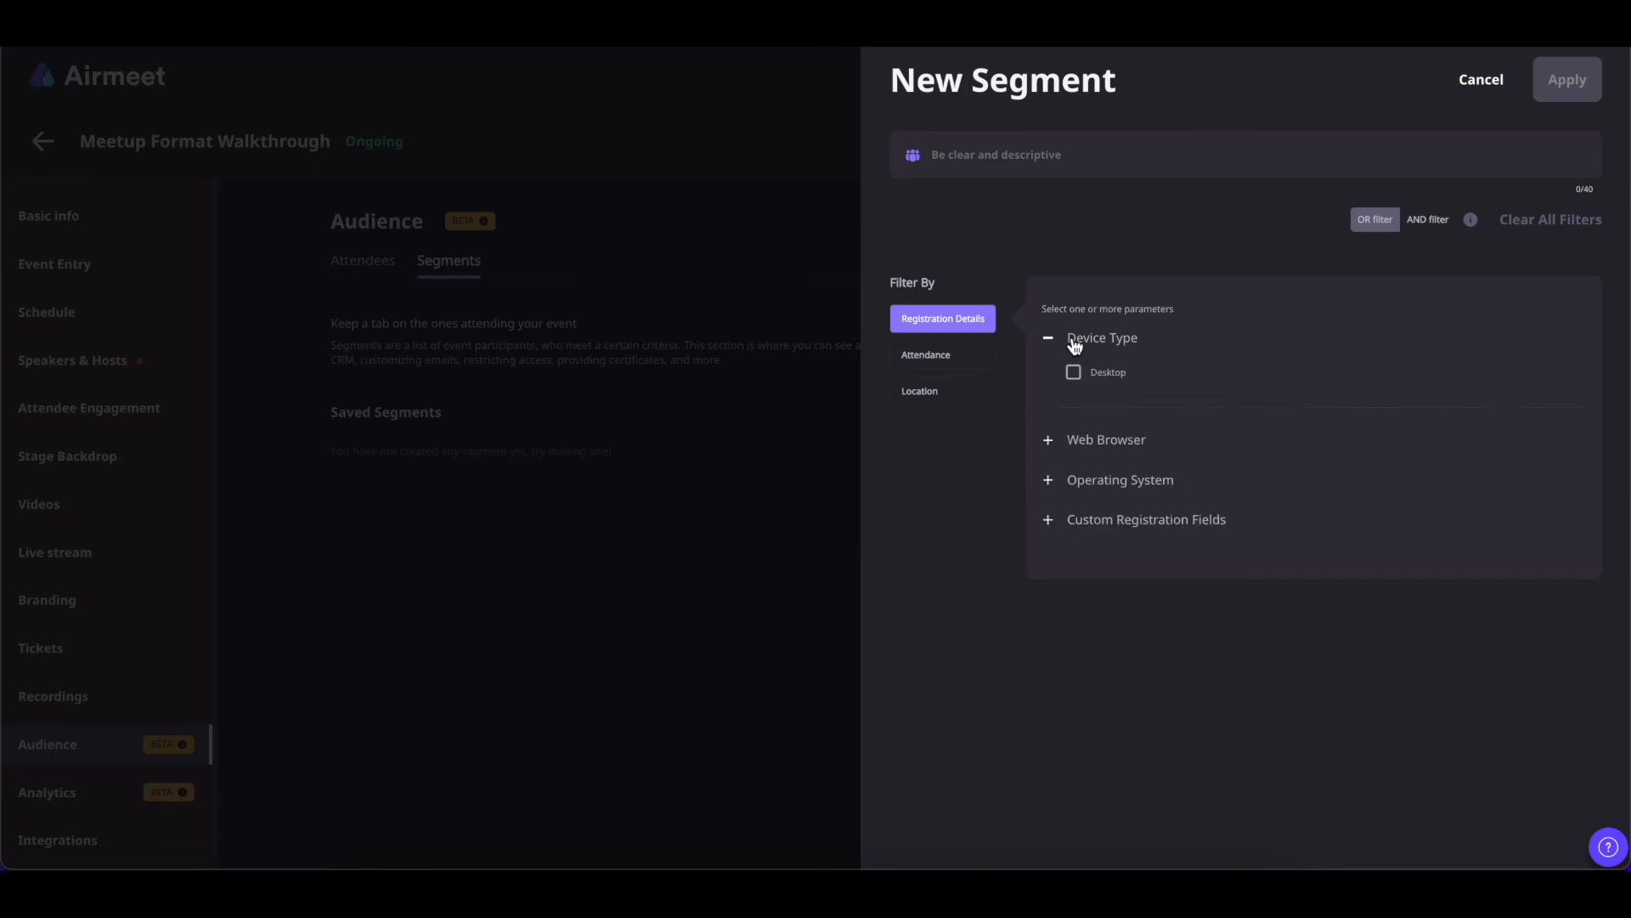
left_click(1077, 378)
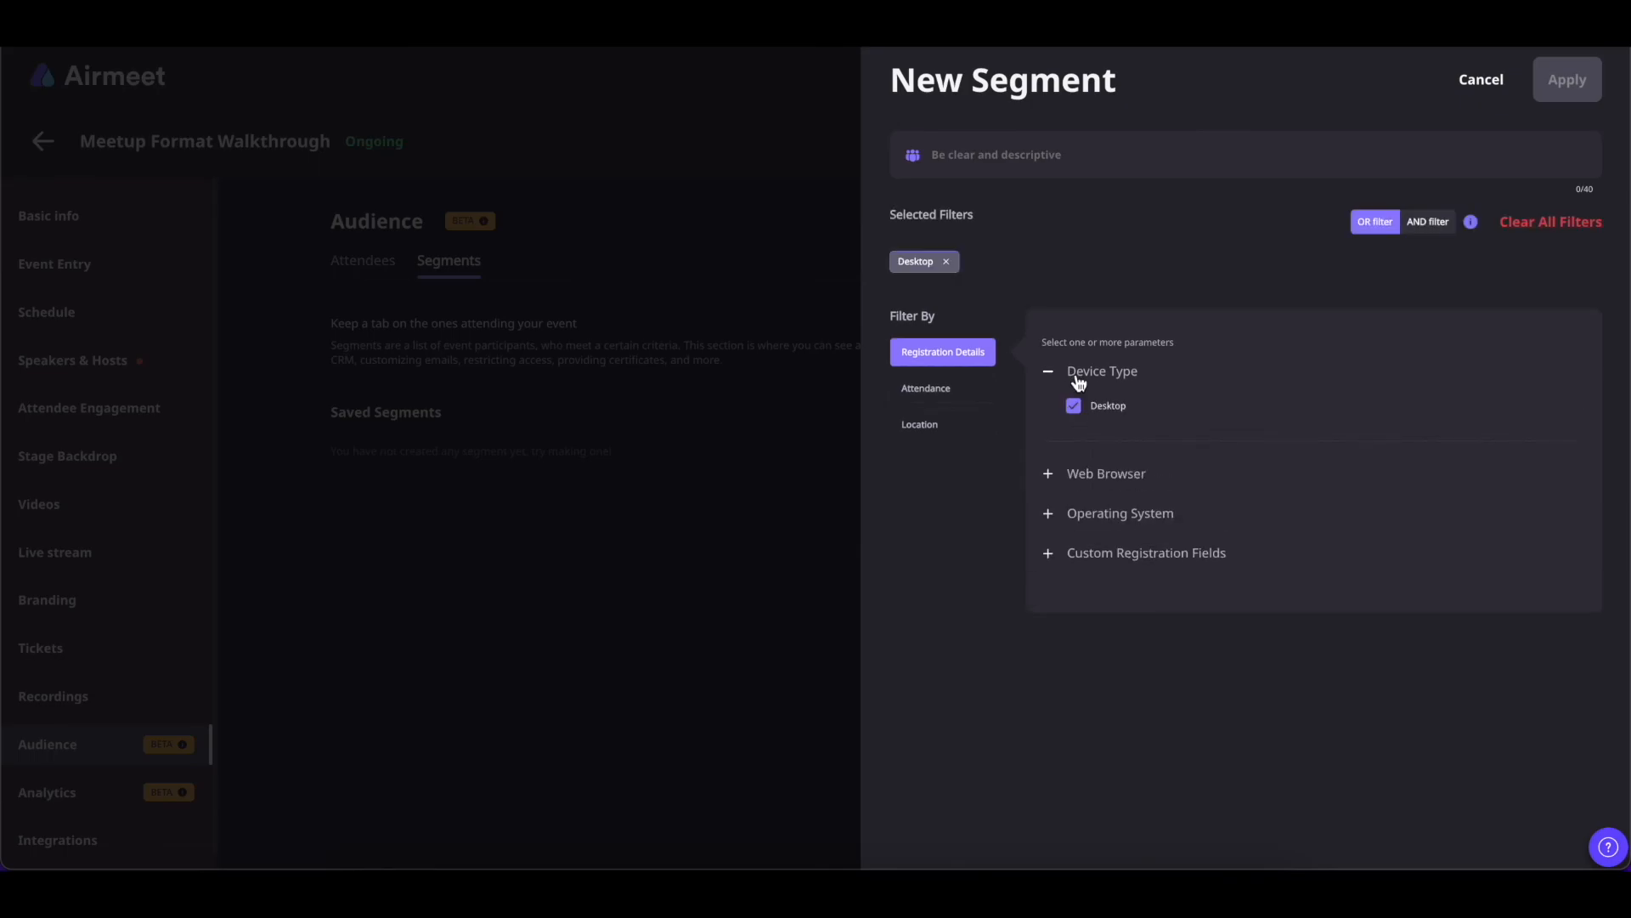
left_click(1050, 516)
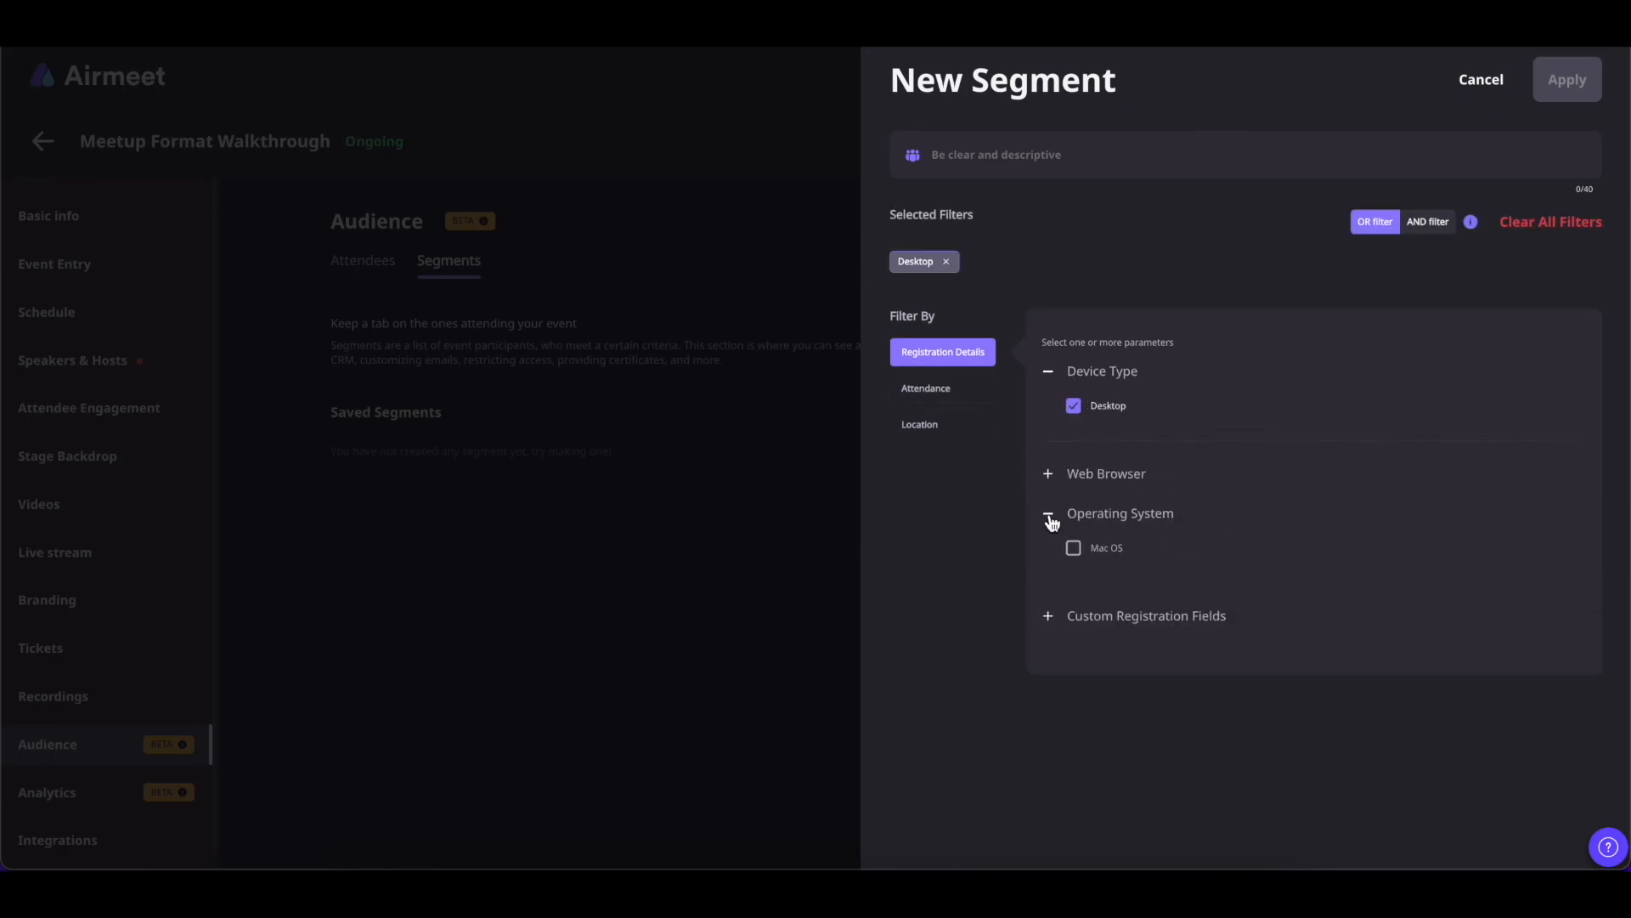
left_click(1075, 552)
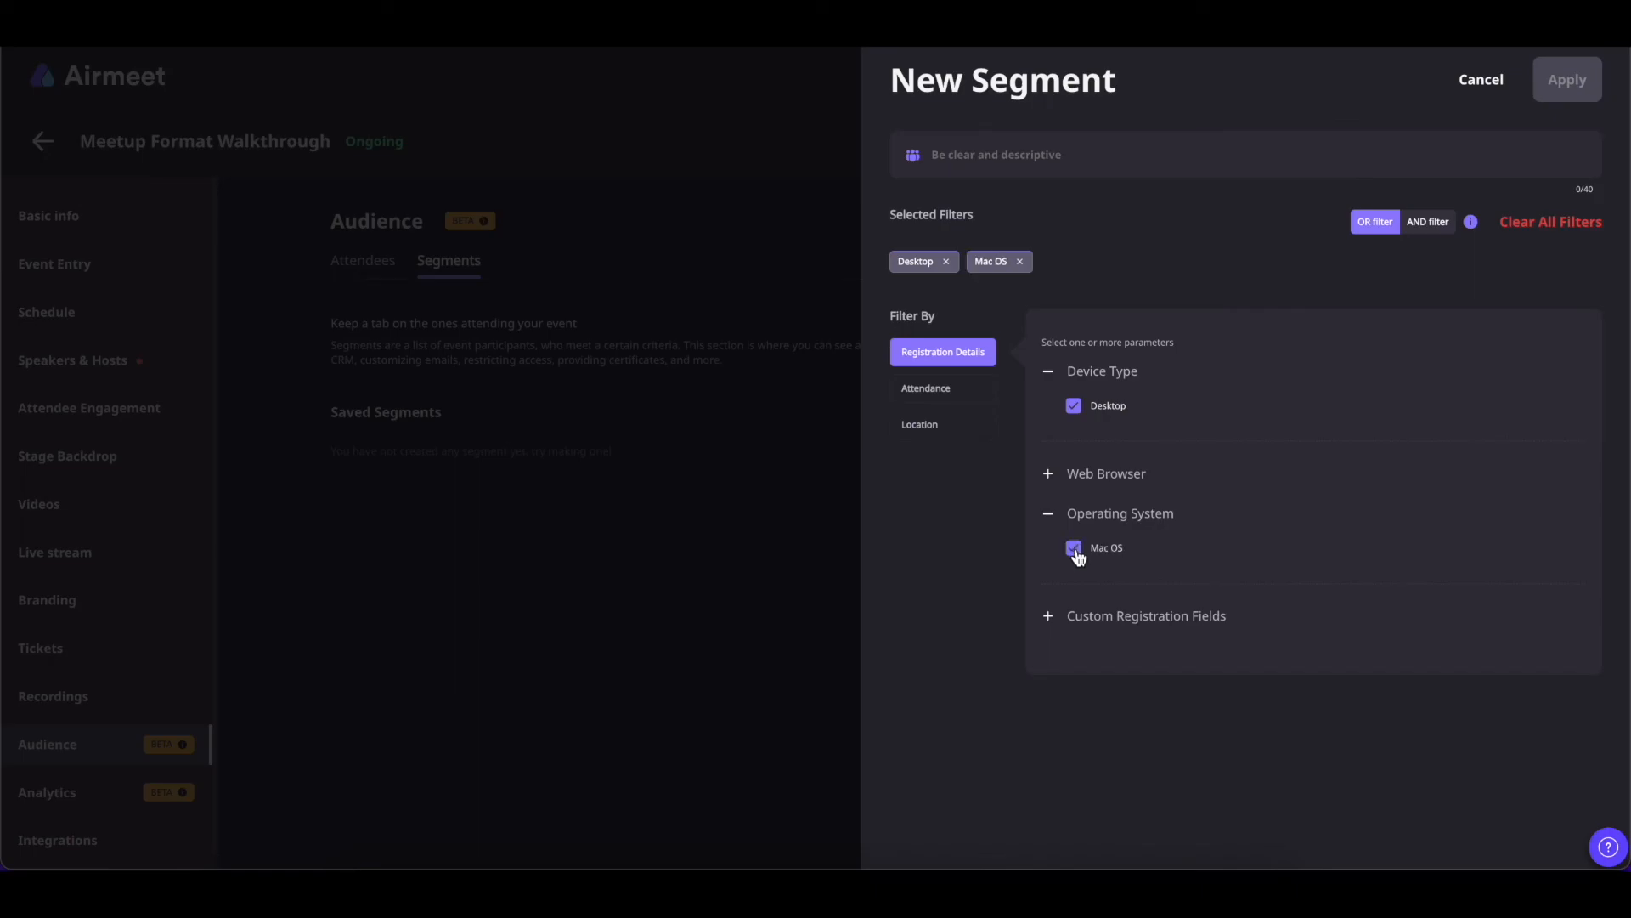
left_click(1049, 474)
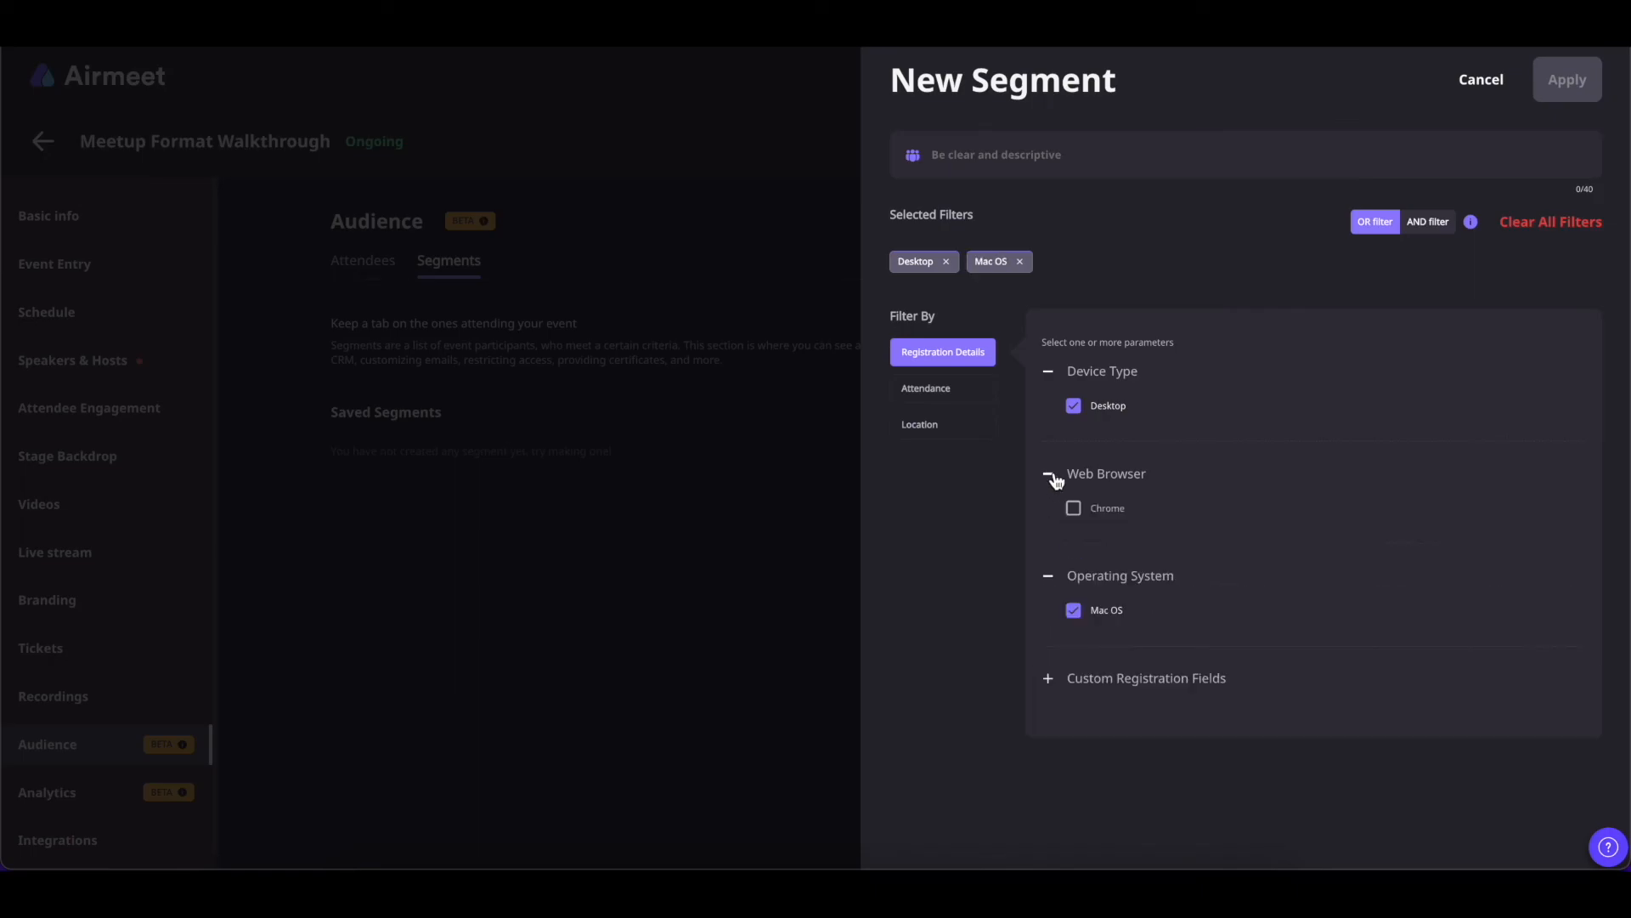
left_click(1073, 509)
Add Male and Female registration filters and apply the segment, narrowing attendees to 2
left_click(1049, 678)
scroll(1135, 719, "down", 2)
left_click(1196, 638)
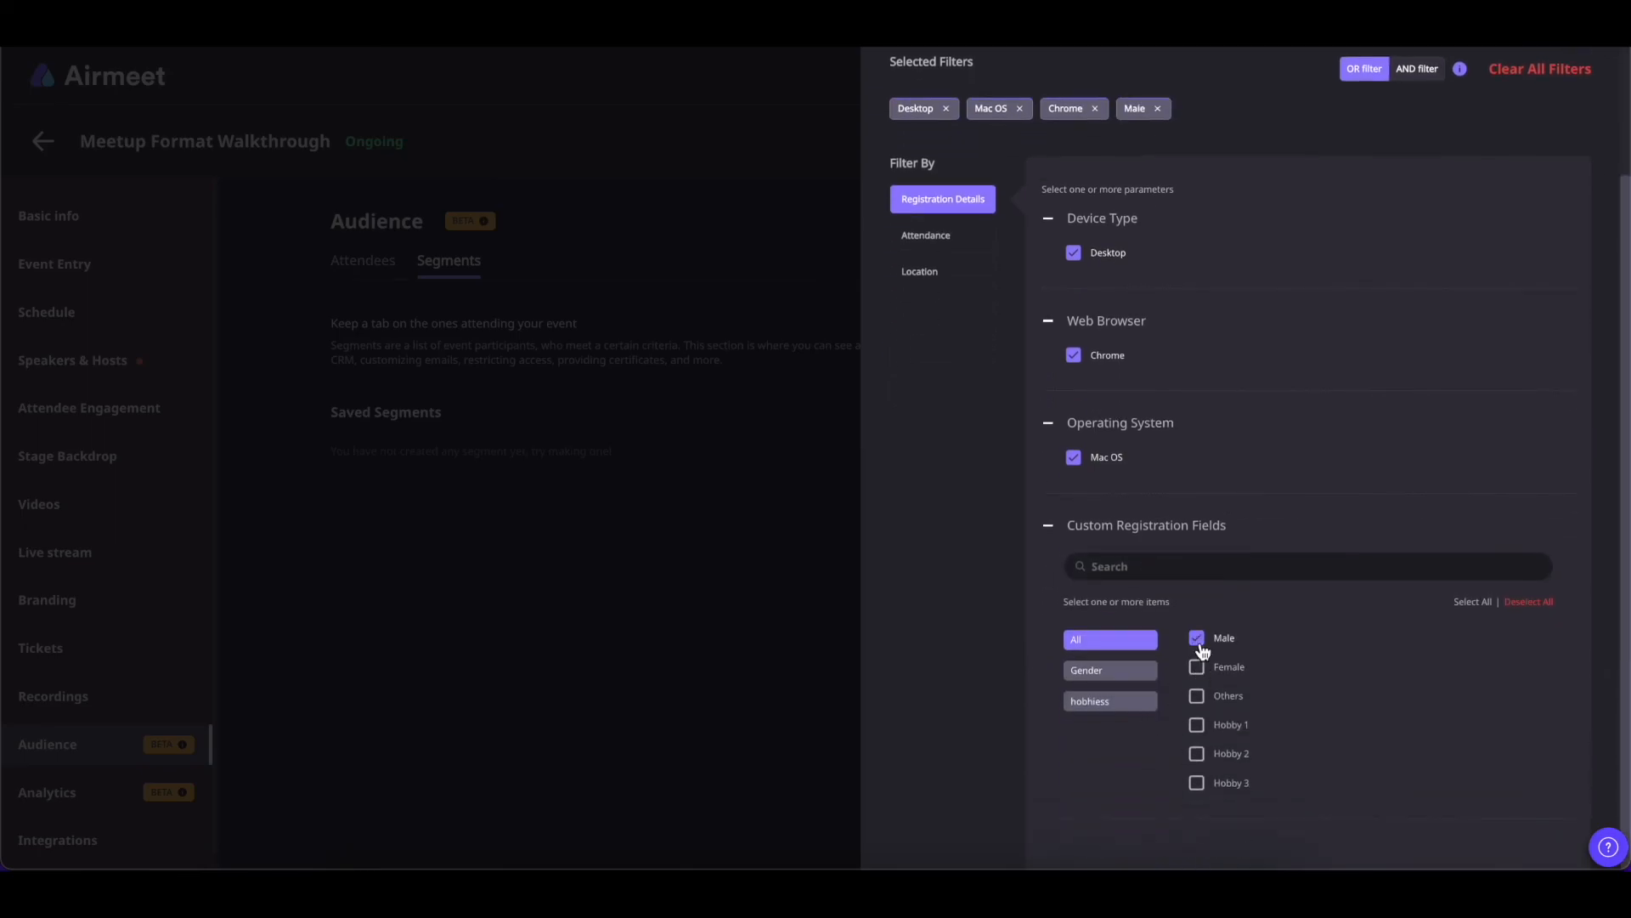
left_click(1196, 667)
scroll(1278, 582, "up", 2)
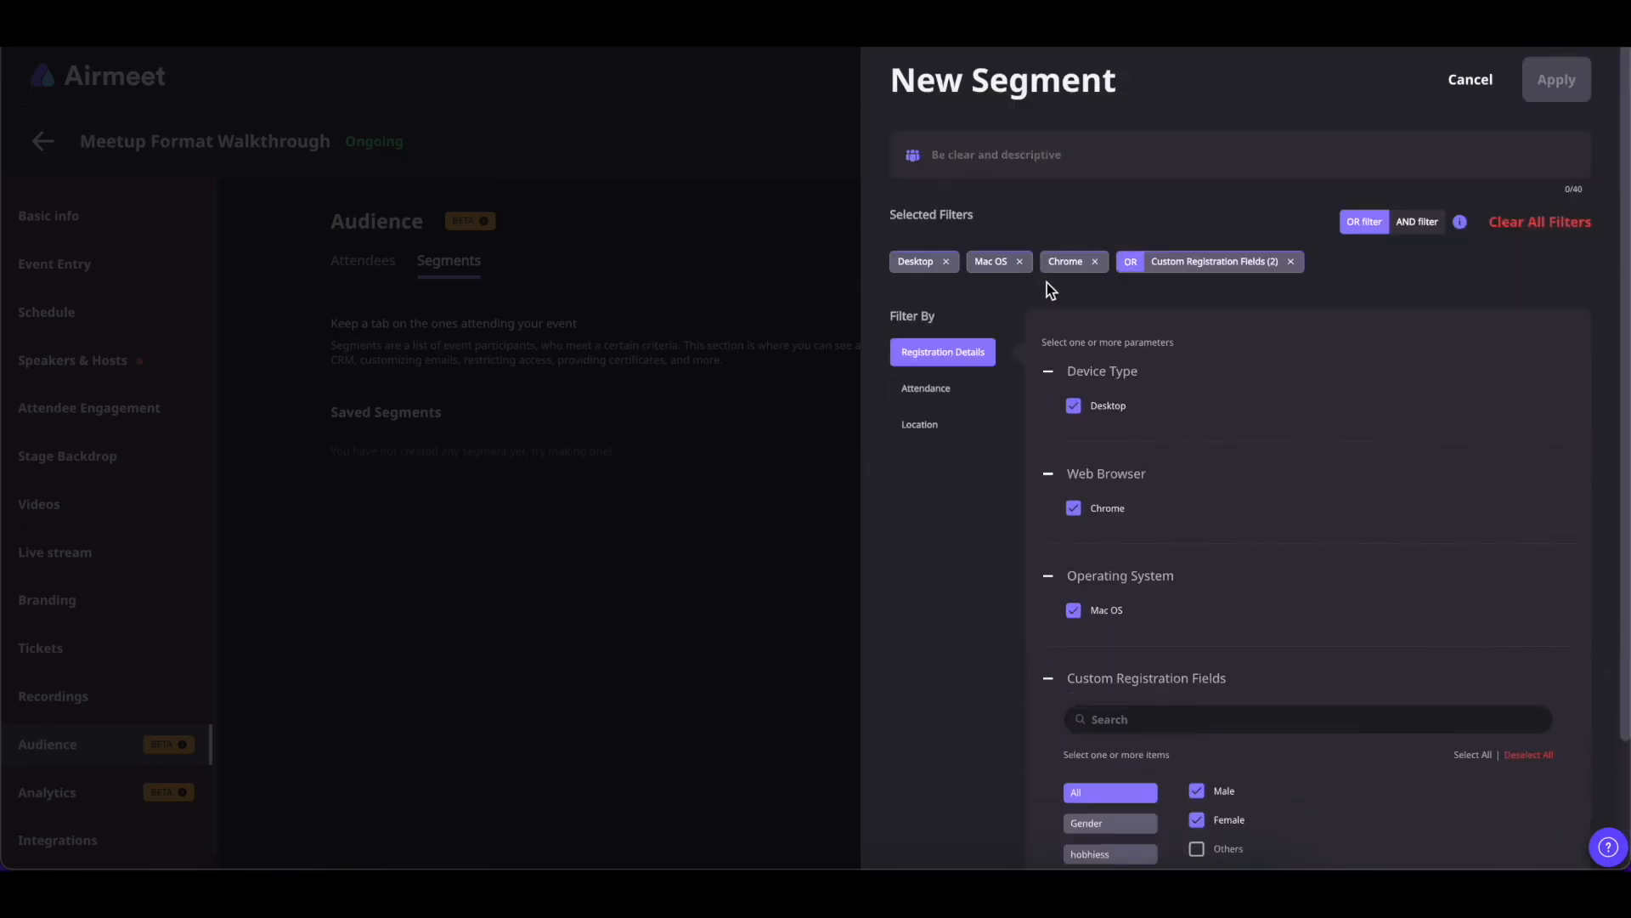
scroll(1136, 266, "down", 1)
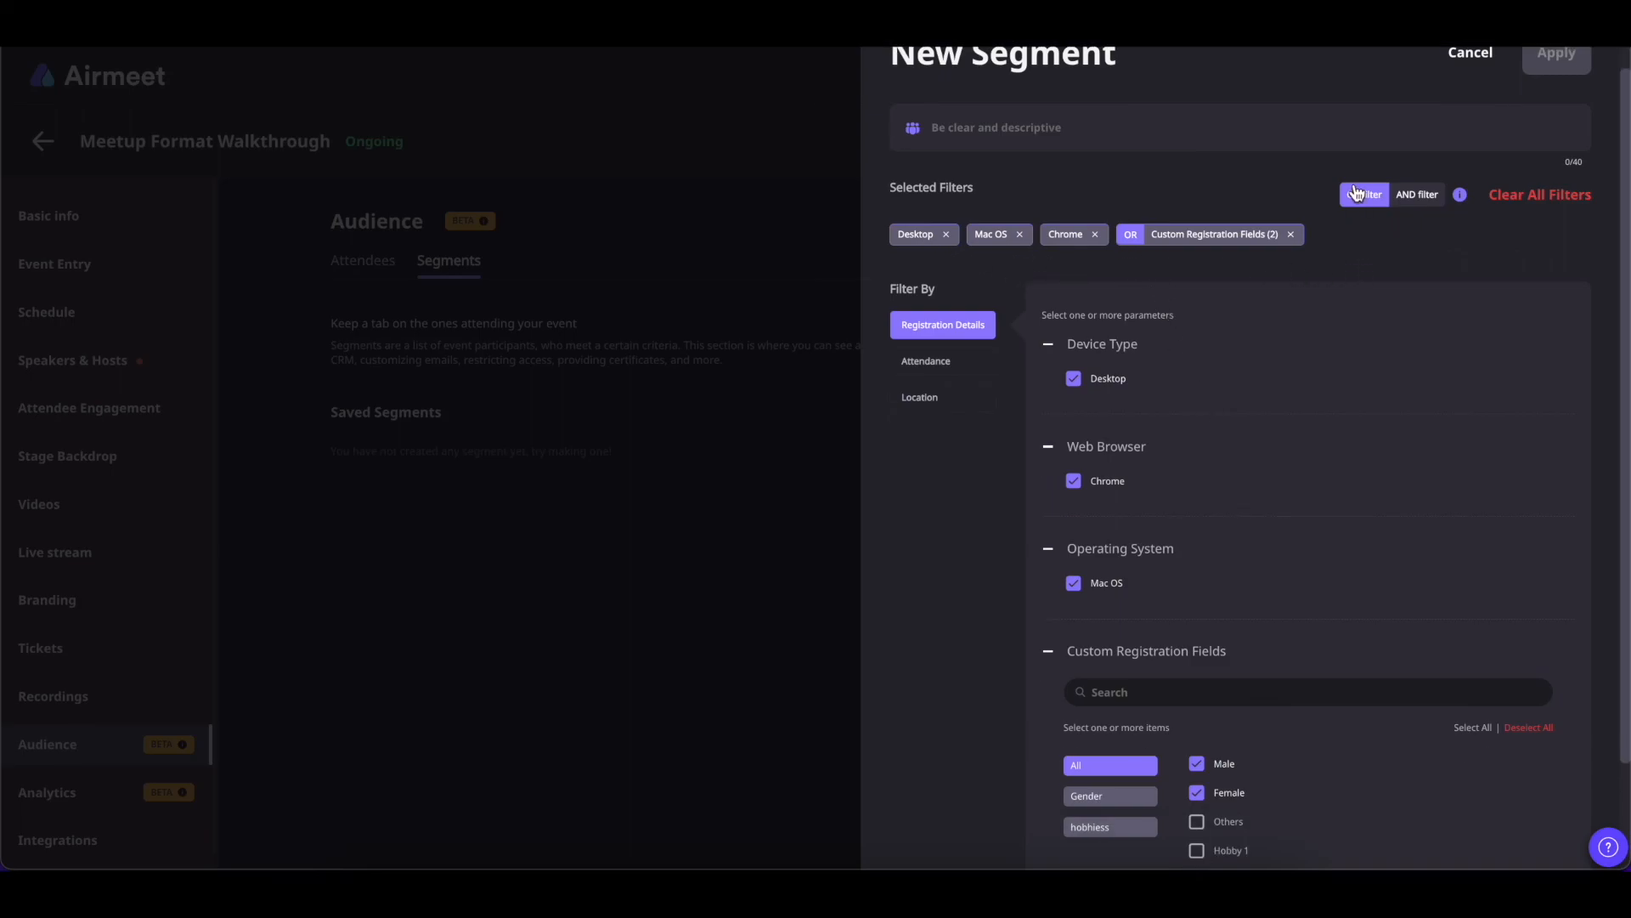
scroll(1240, 510, "down", 2)
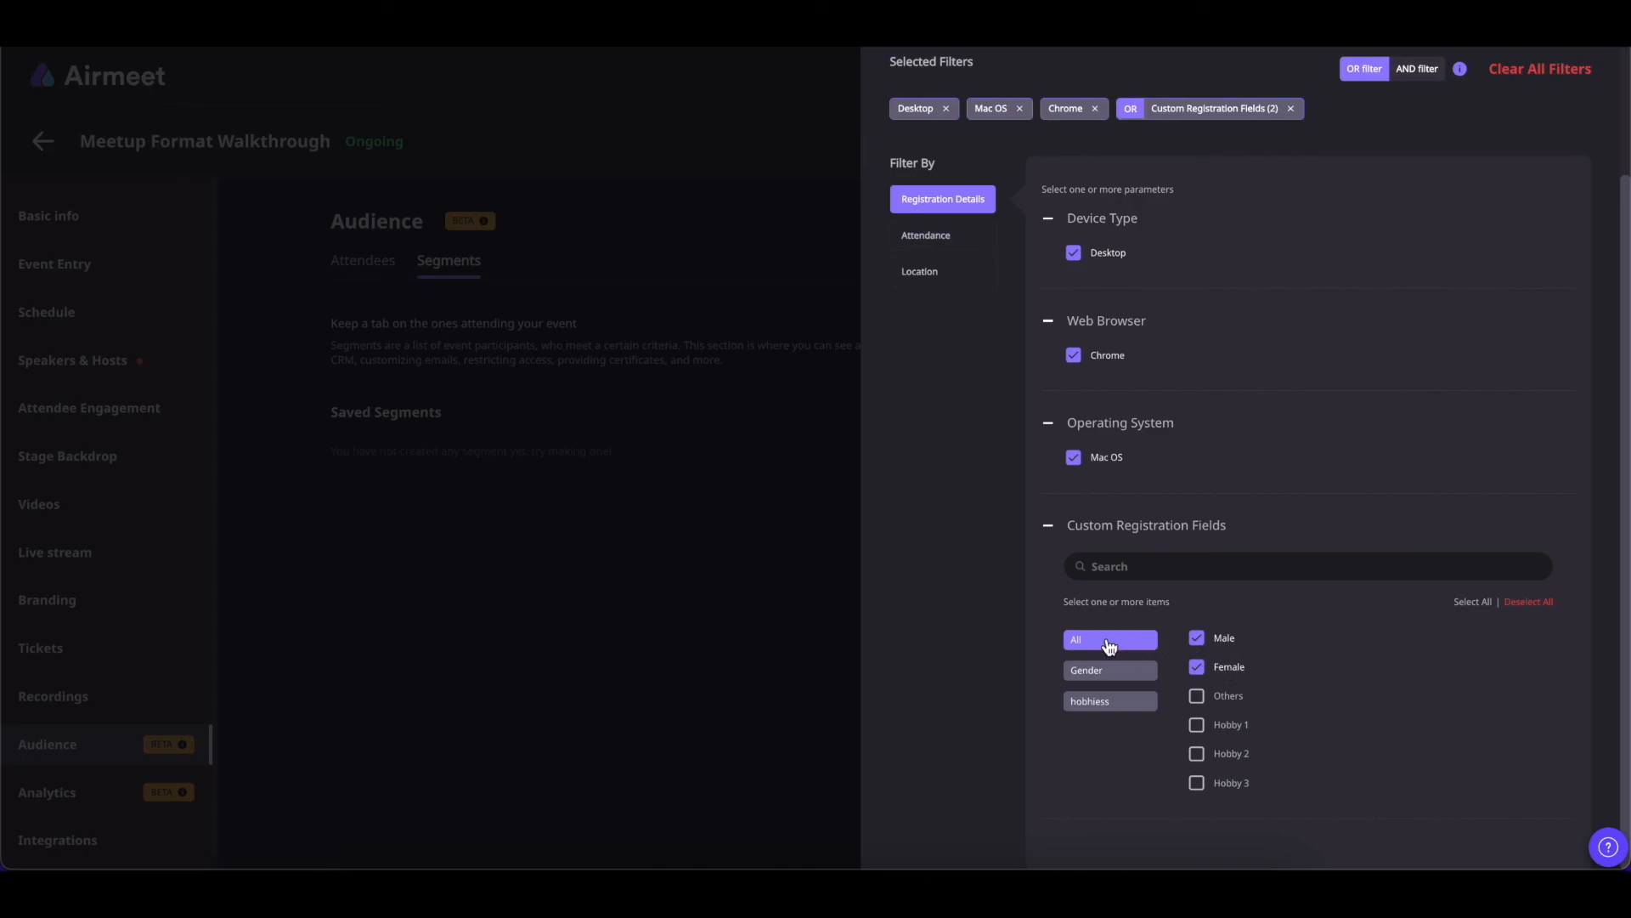
scroll(1292, 476, "up", 3)
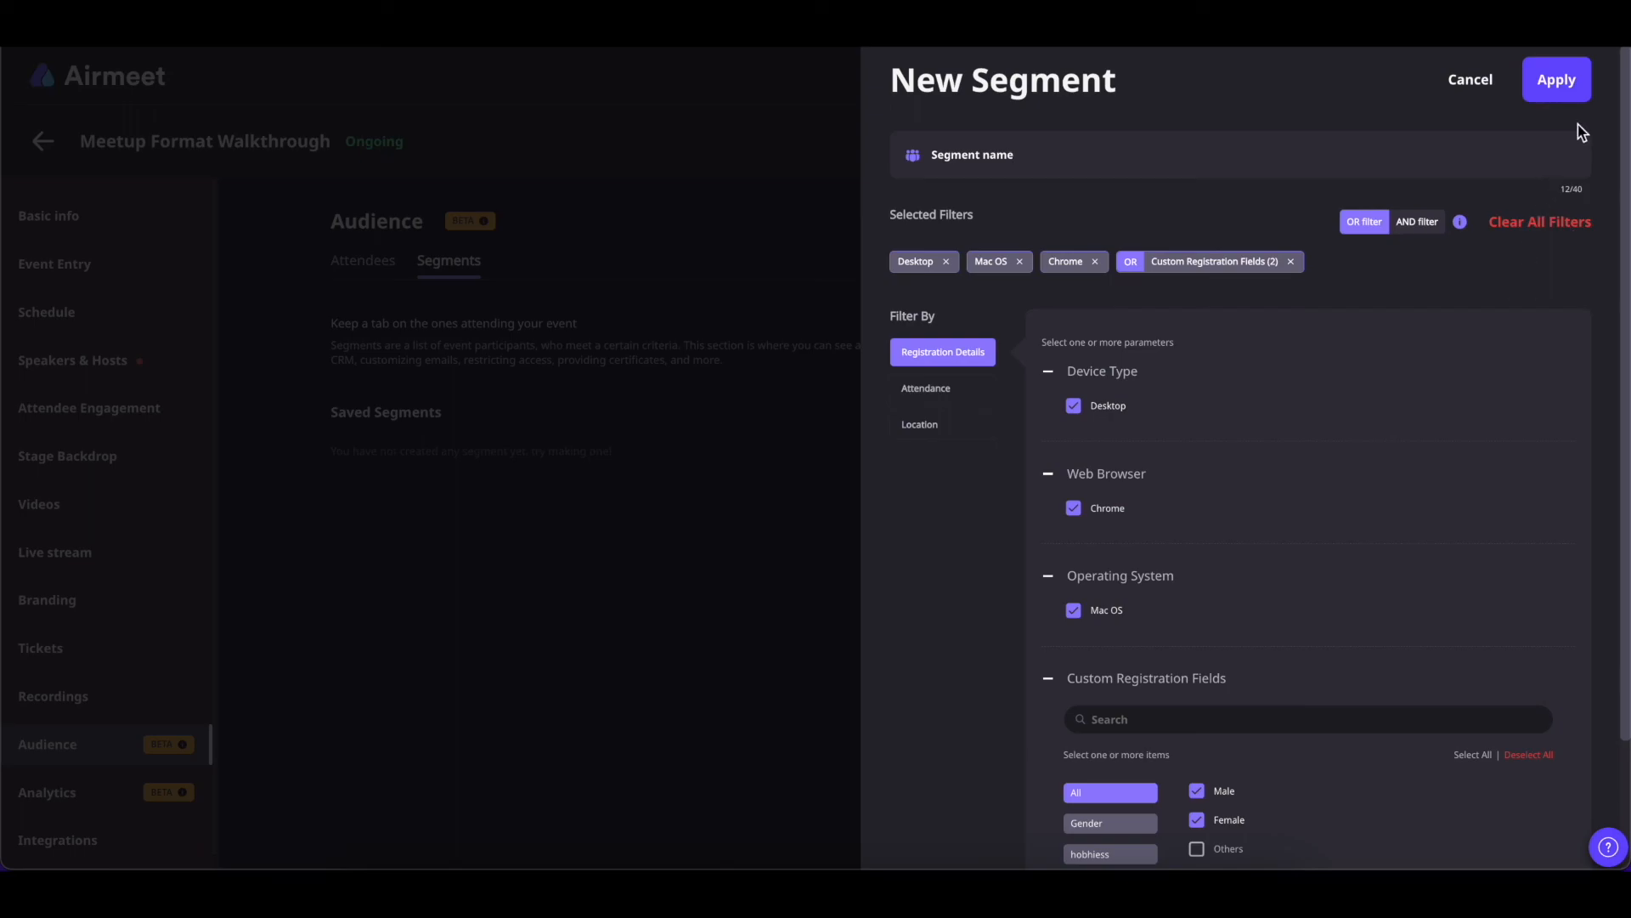
left_click(1562, 92)
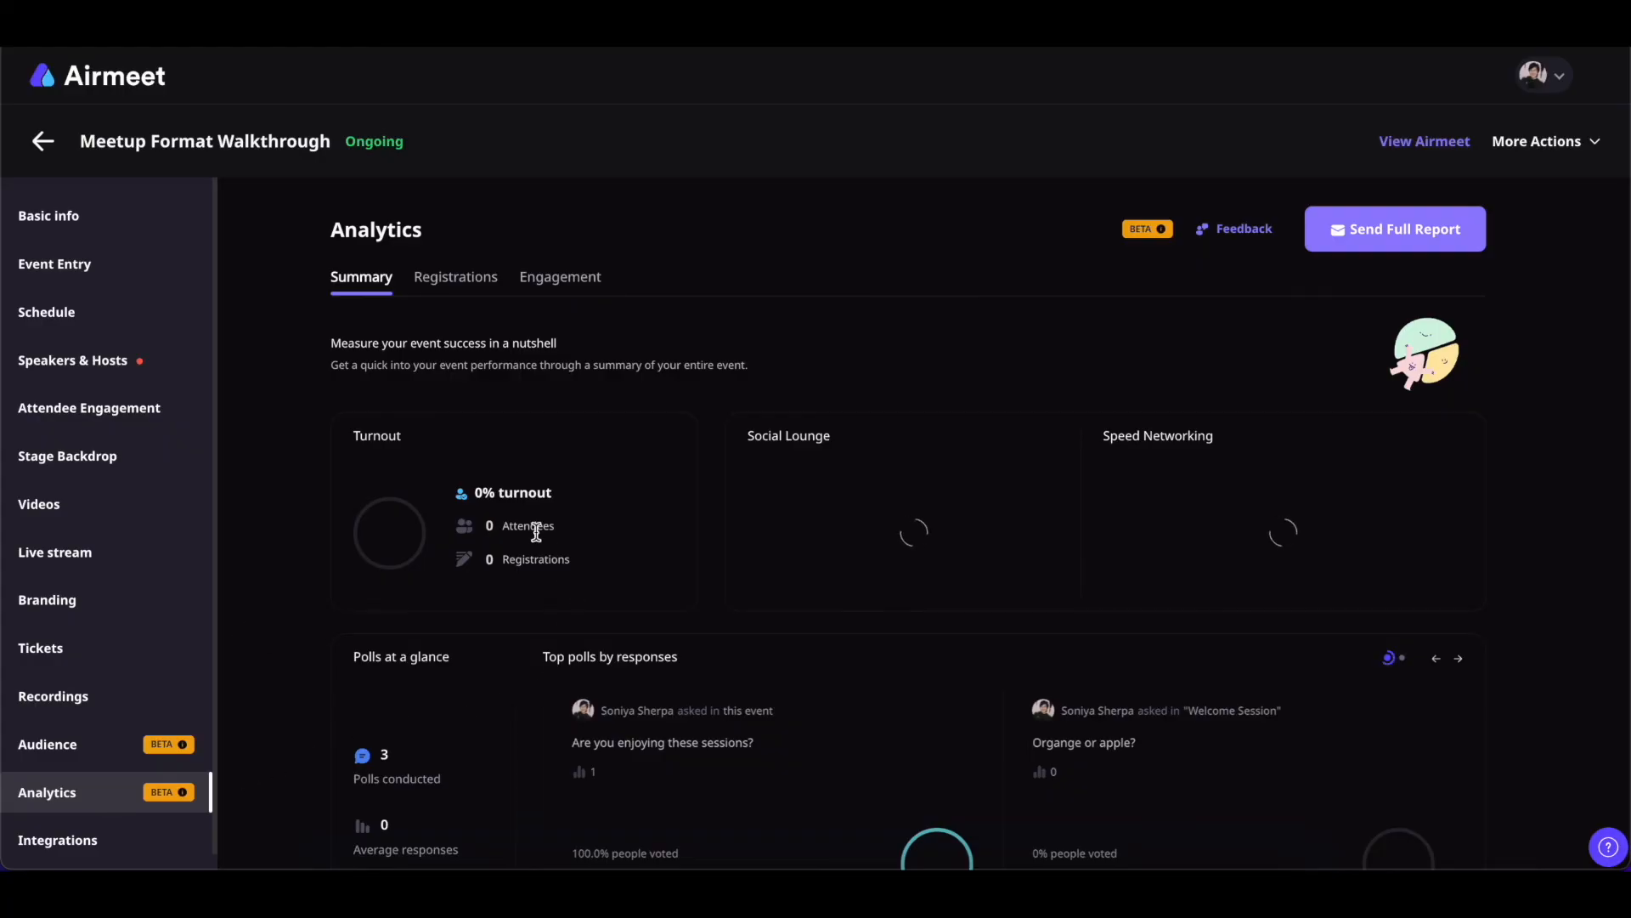
Review the analytics summary (20% turnout, 10 registered, 2 attended), then the Engagement breakdown
scroll(536, 530, "down", 2)
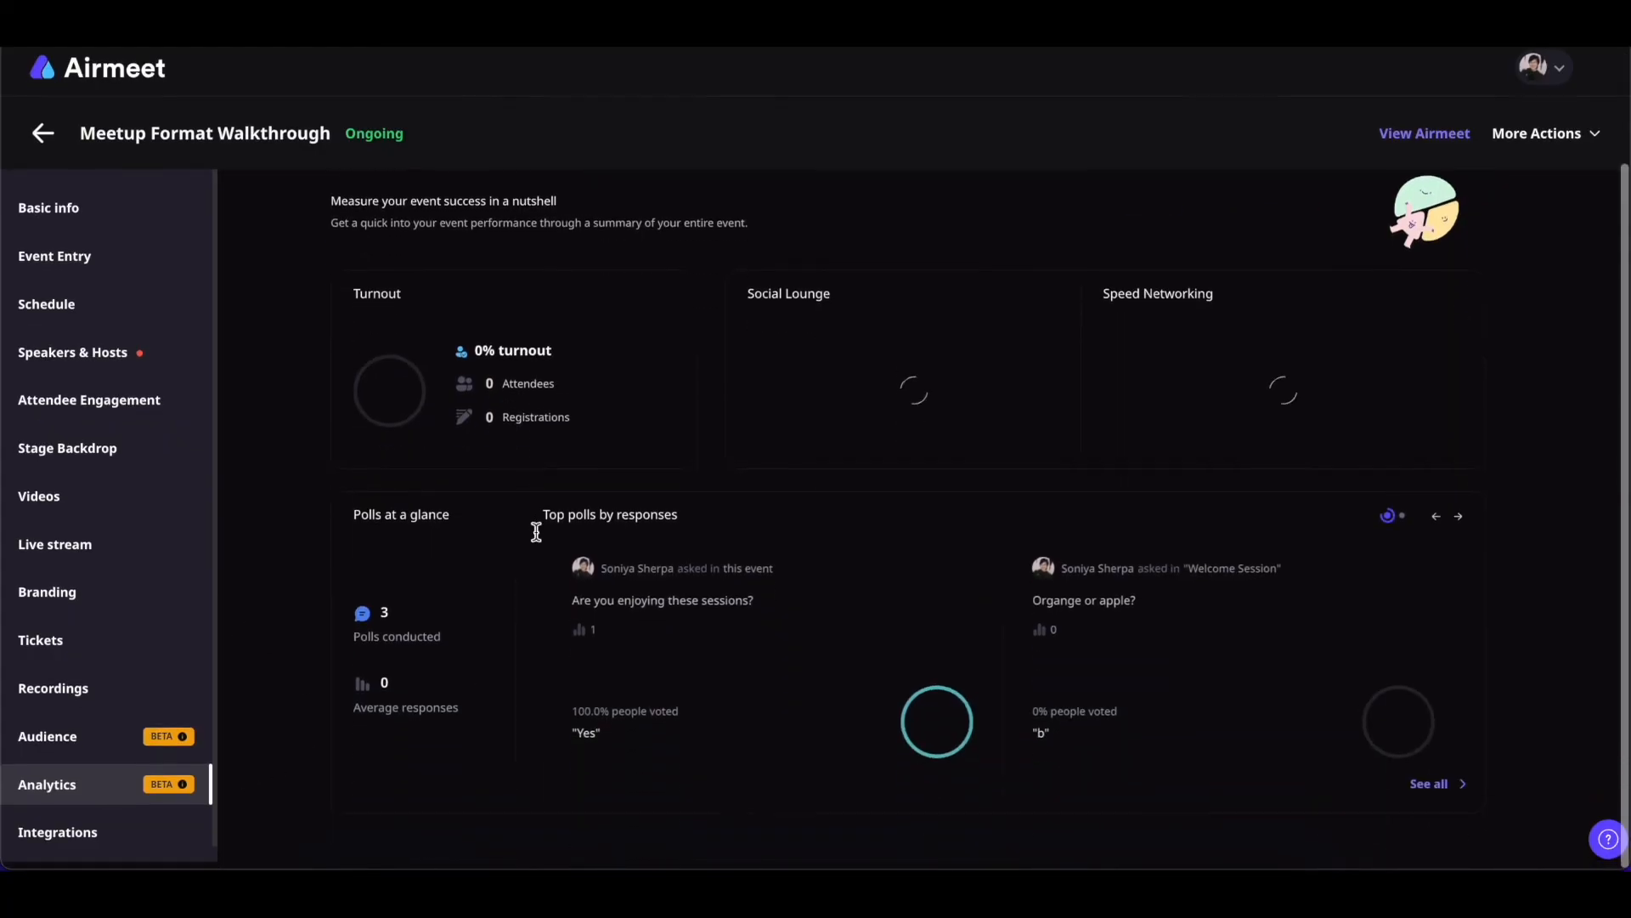
scroll(536, 531, "up", 2)
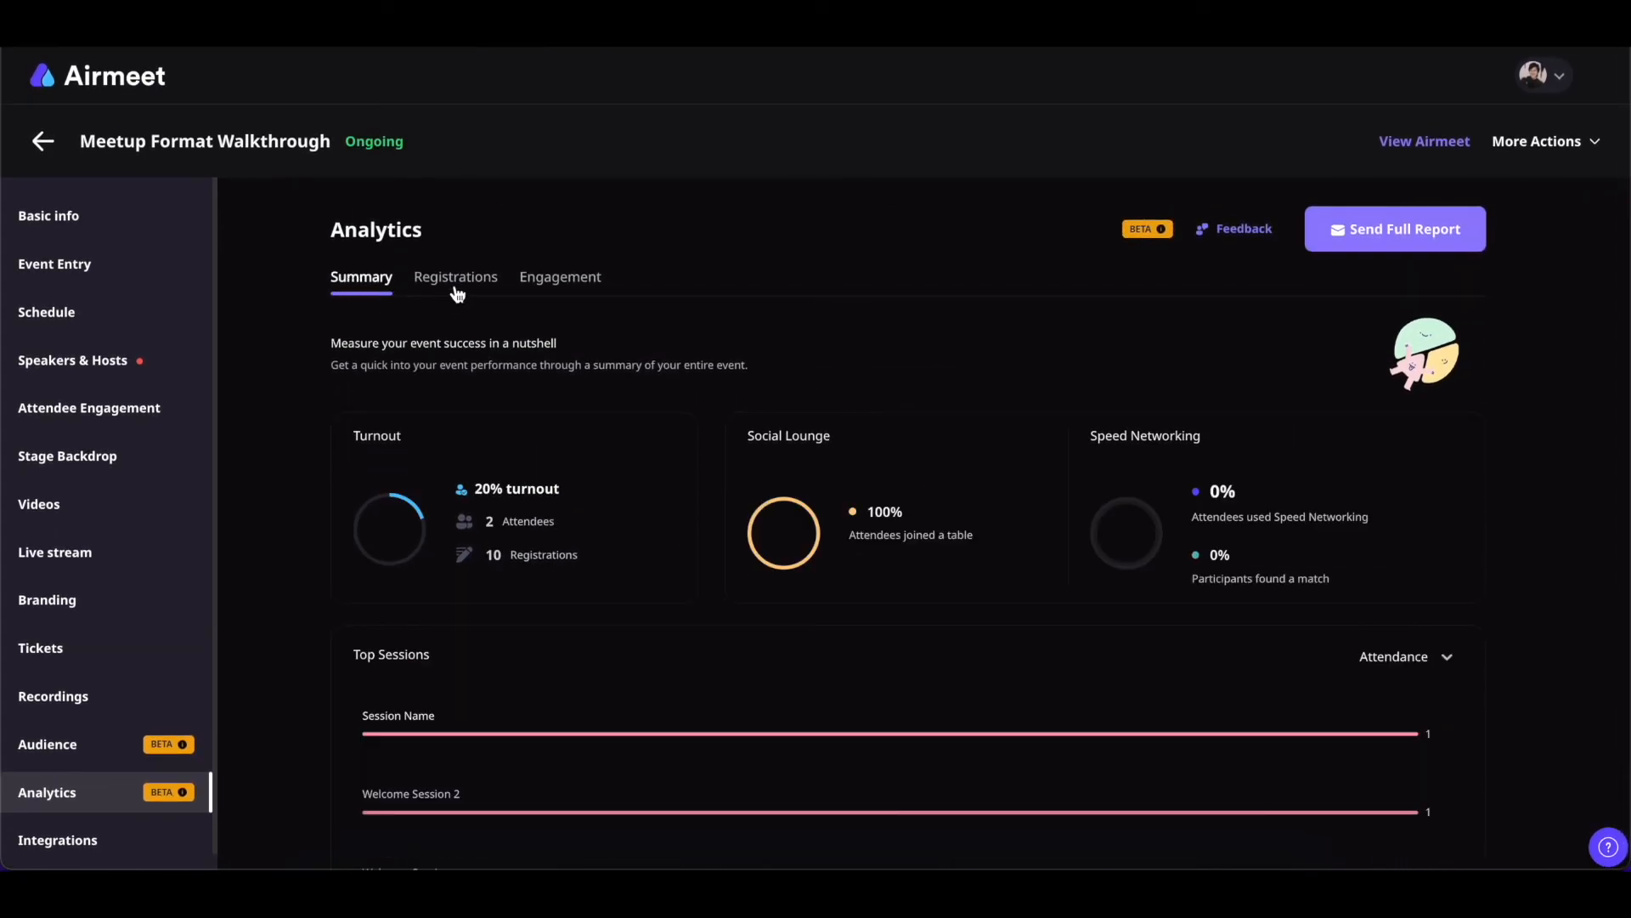
left_click(563, 290)
scroll(618, 321, "down", 1)
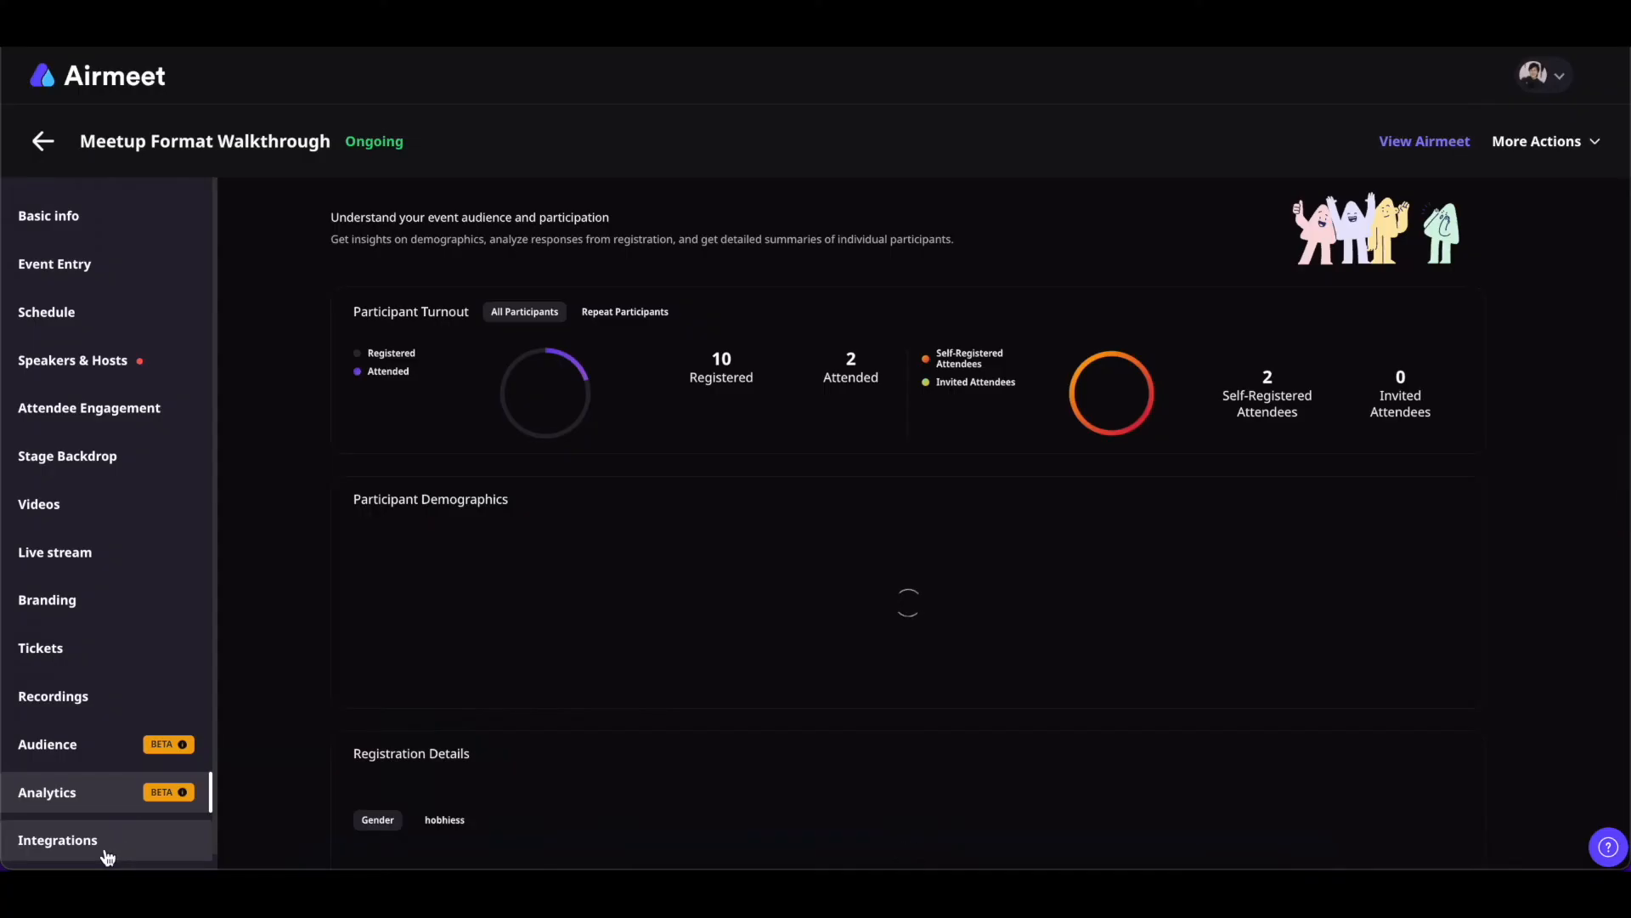
From the event's Integrations, add an organisation integration and start connecting Eventbrite
left_click(106, 850)
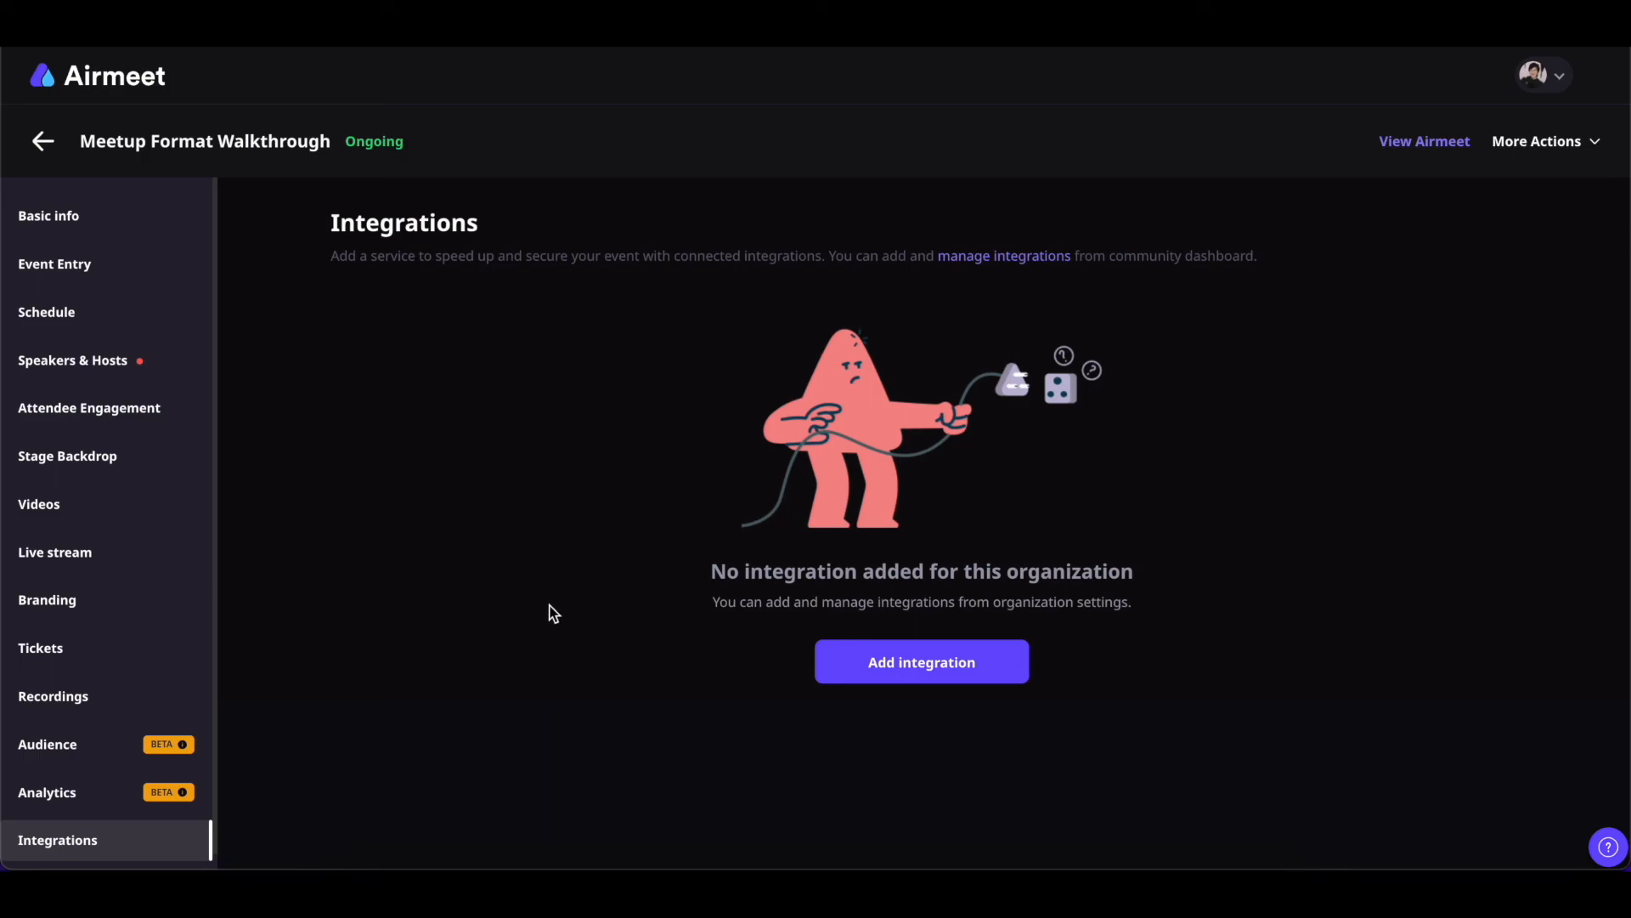
left_click(921, 677)
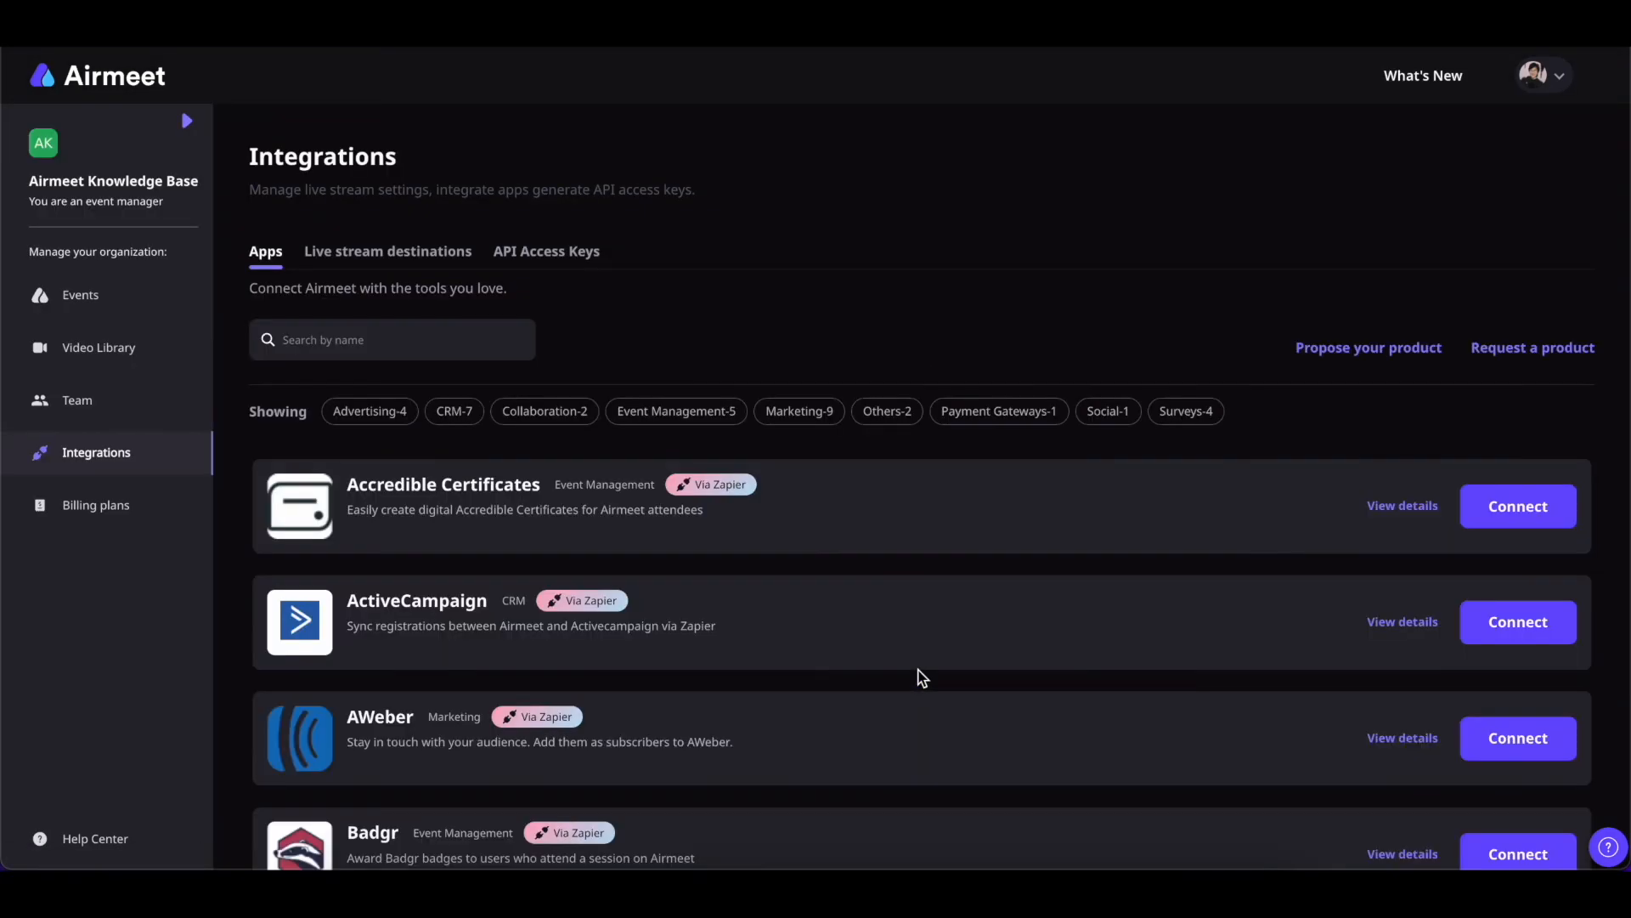
scroll(917, 488, "down", 4)
scroll(918, 488, "up", 4)
scroll(918, 487, "down", 10)
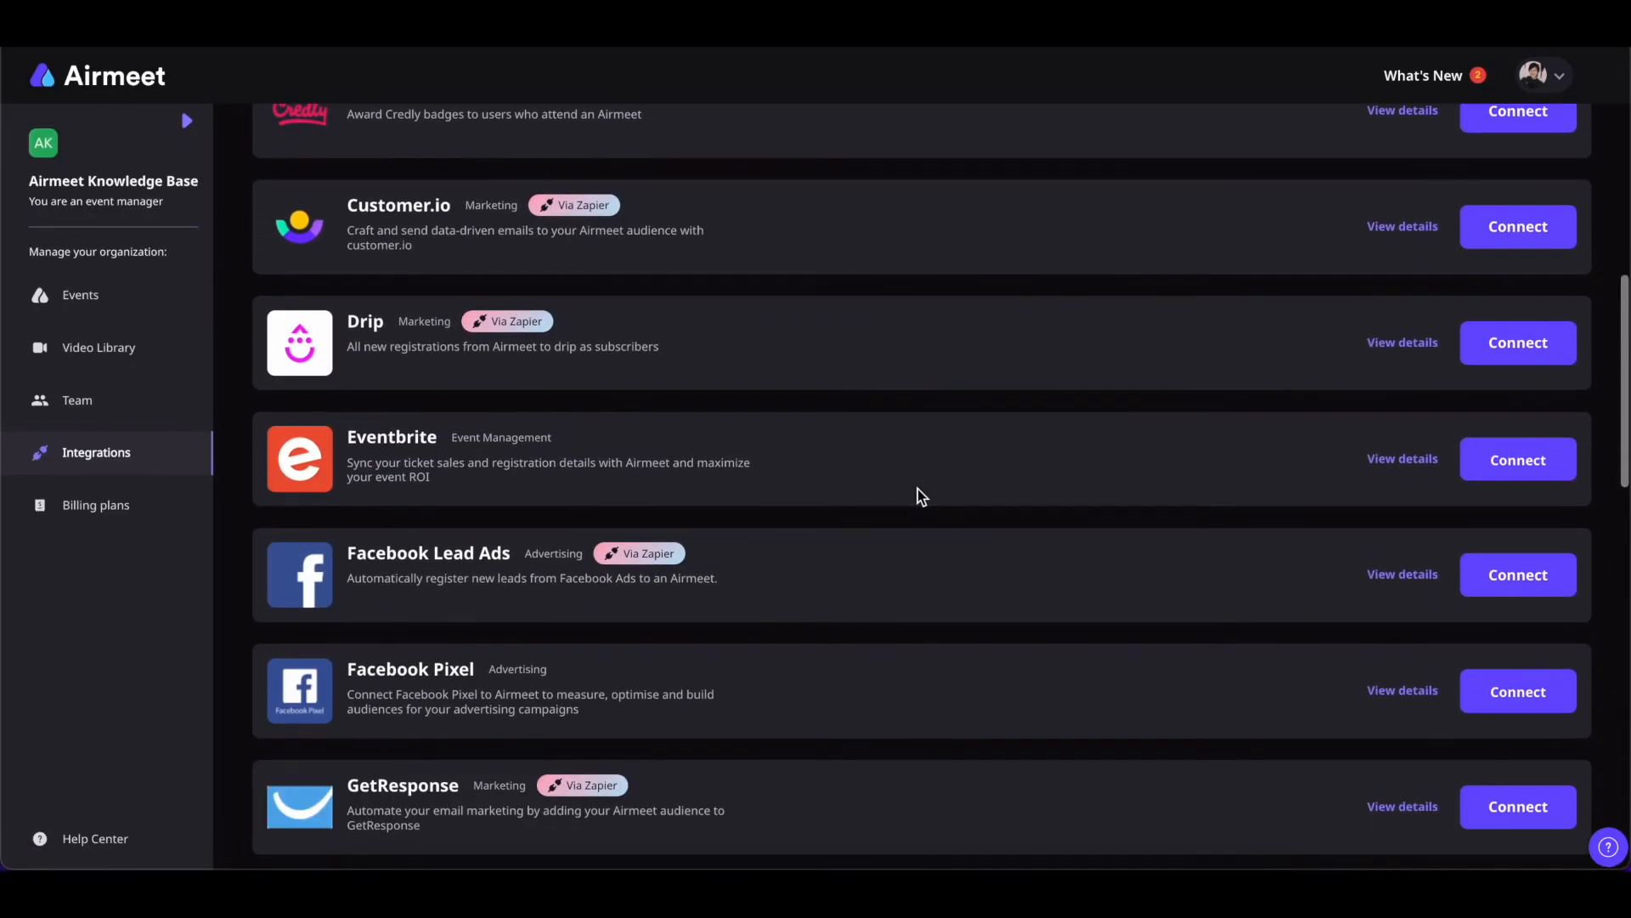
left_click(1518, 459)
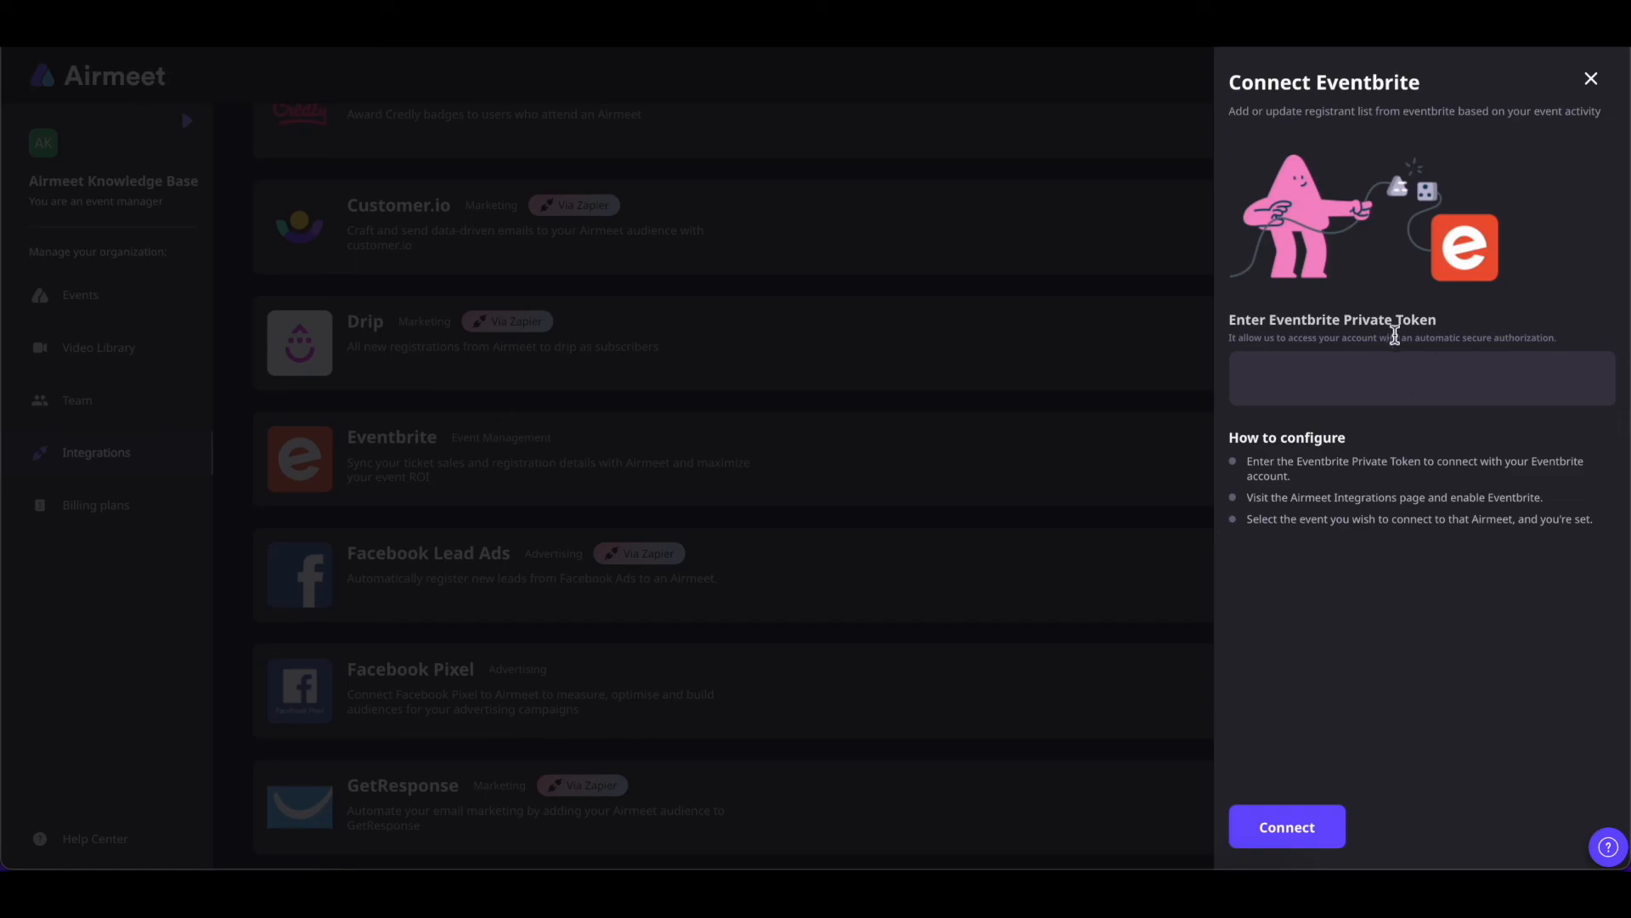